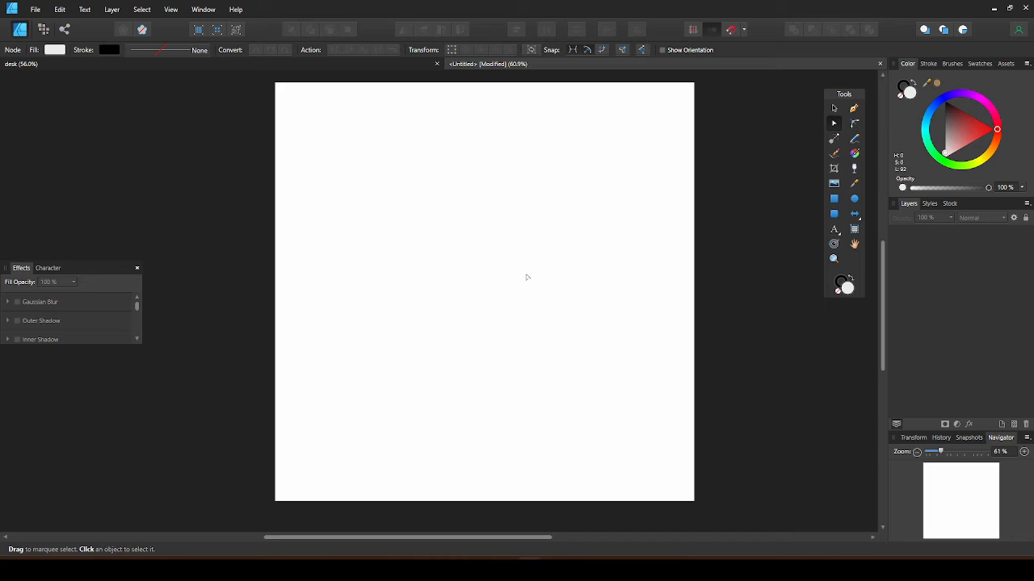
Step: Show the document grid in Advanced mode with the Isometric grid type
{"action": "left_click", "coordinate": [171, 9]}
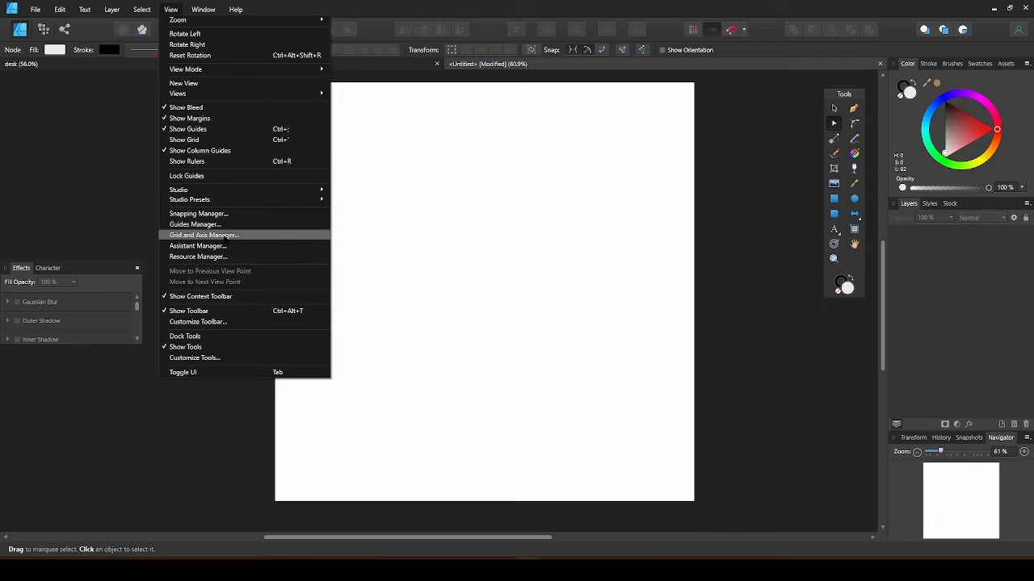
{"action": "left_click", "coordinate": [232, 236]}
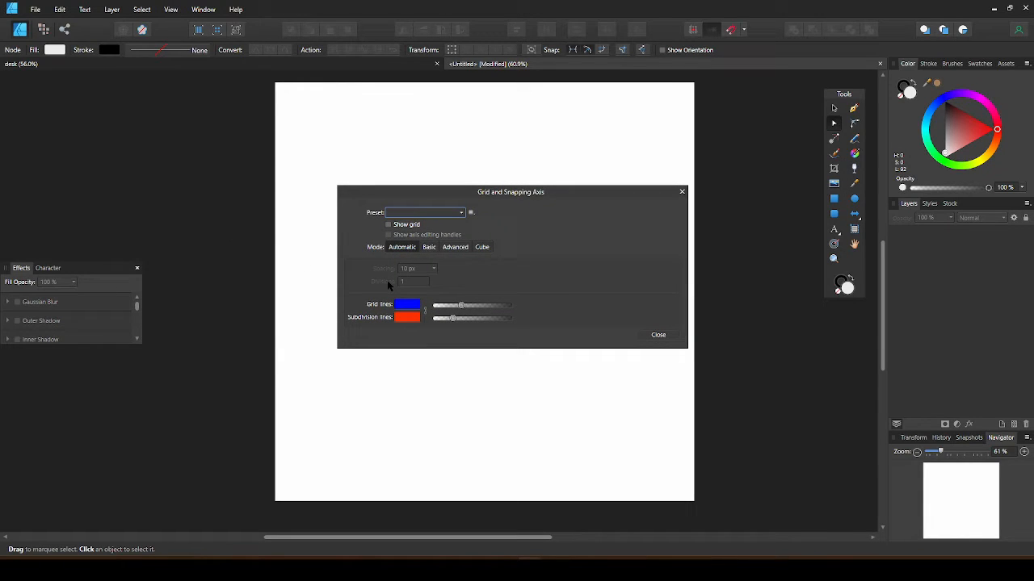
{"action": "left_click", "coordinate": [406, 225]}
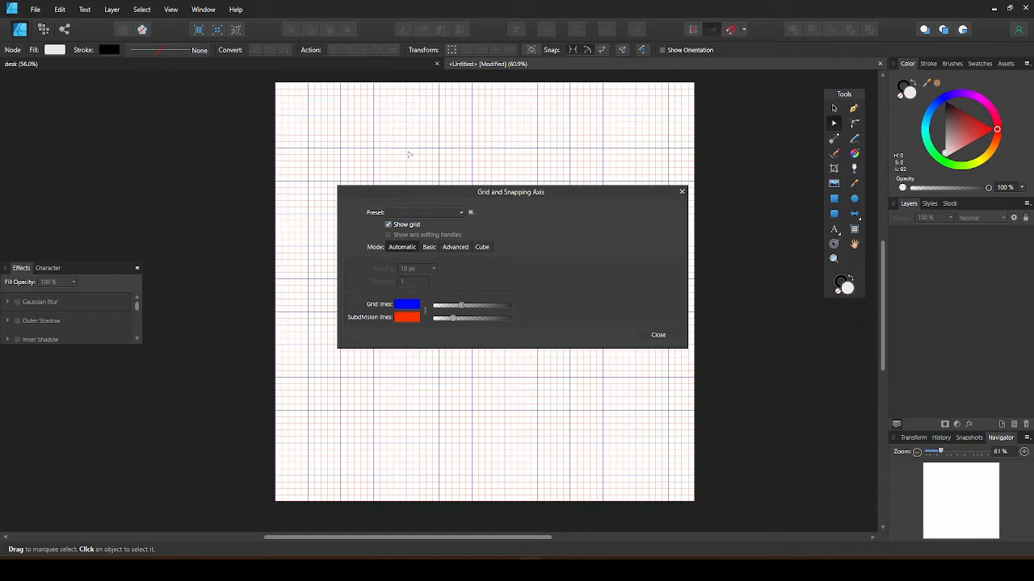
{"action": "left_click", "coordinate": [449, 249]}
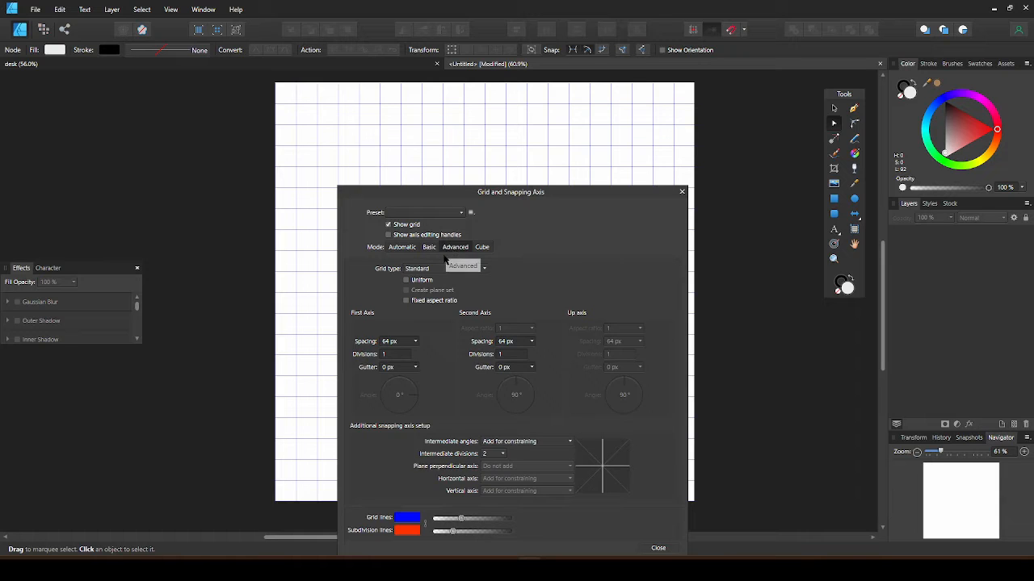
{"action": "left_click", "coordinate": [442, 272]}
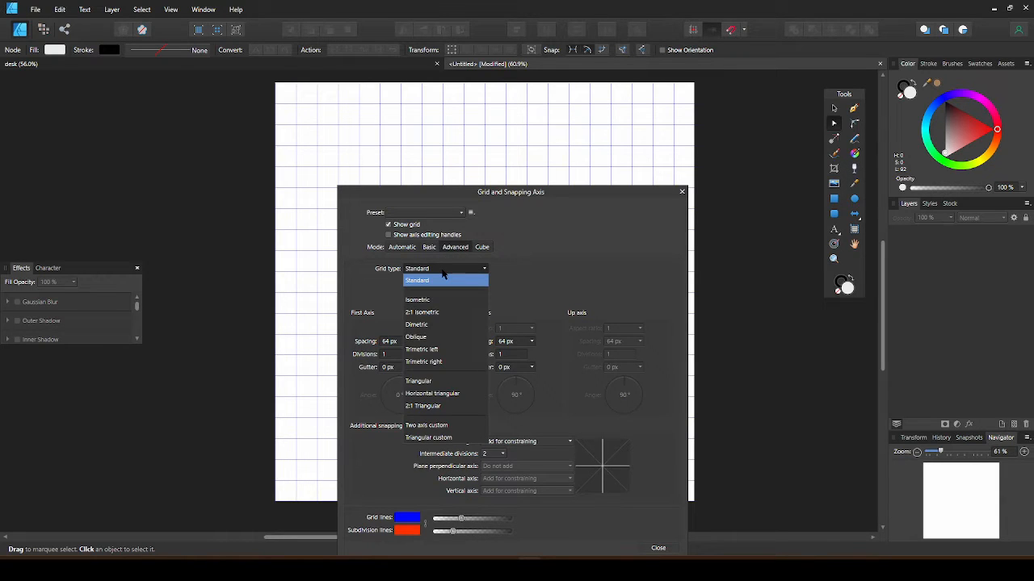
{"action": "left_click", "coordinate": [428, 301]}
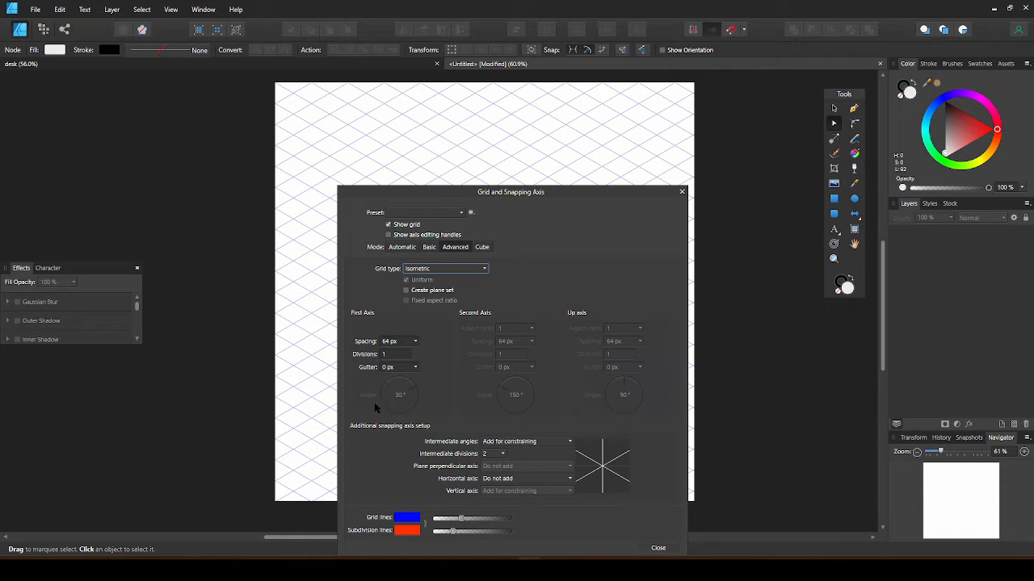
Step: Set the isometric grid's first axis spacing to 25 px and close the grid settings
{"action": "left_click", "coordinate": [414, 341]}
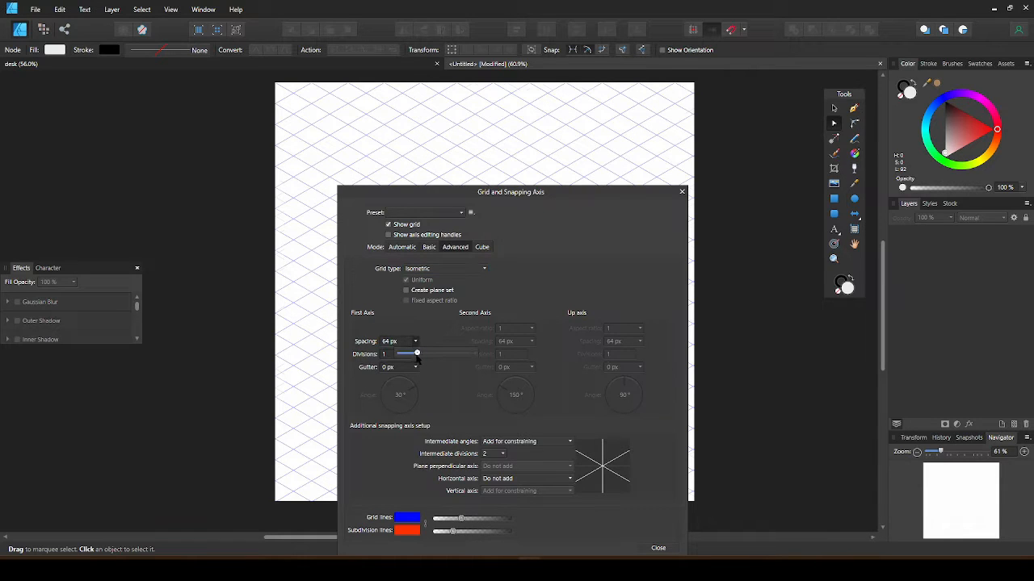
{"action": "left_click_drag", "start_coordinate": [415, 352], "coordinate": [406, 365]}
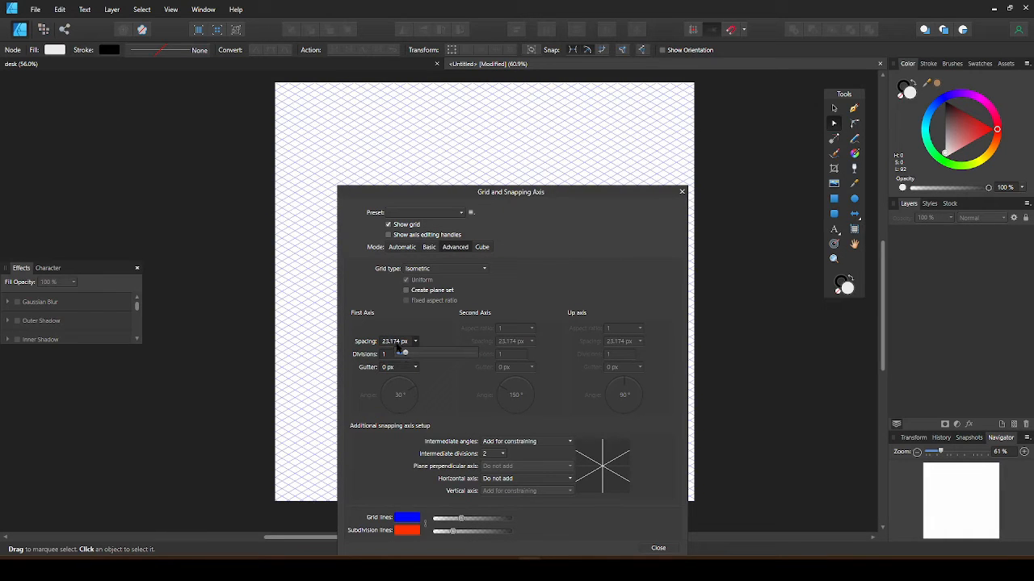
{"action": "left_click", "coordinate": [403, 343]}
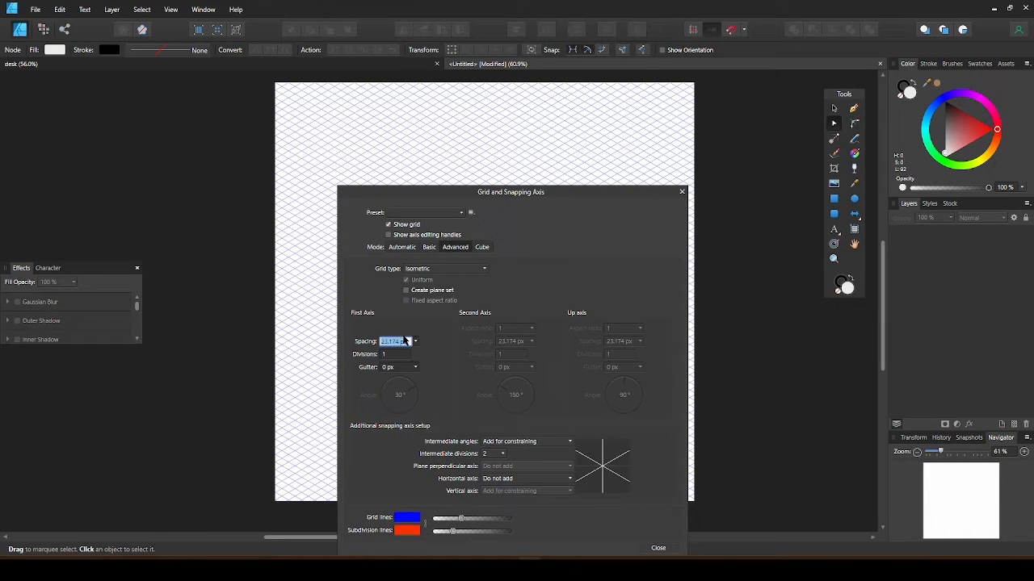
{"action": "type", "text": "25"}
{"action": "key", "text": "Return"}
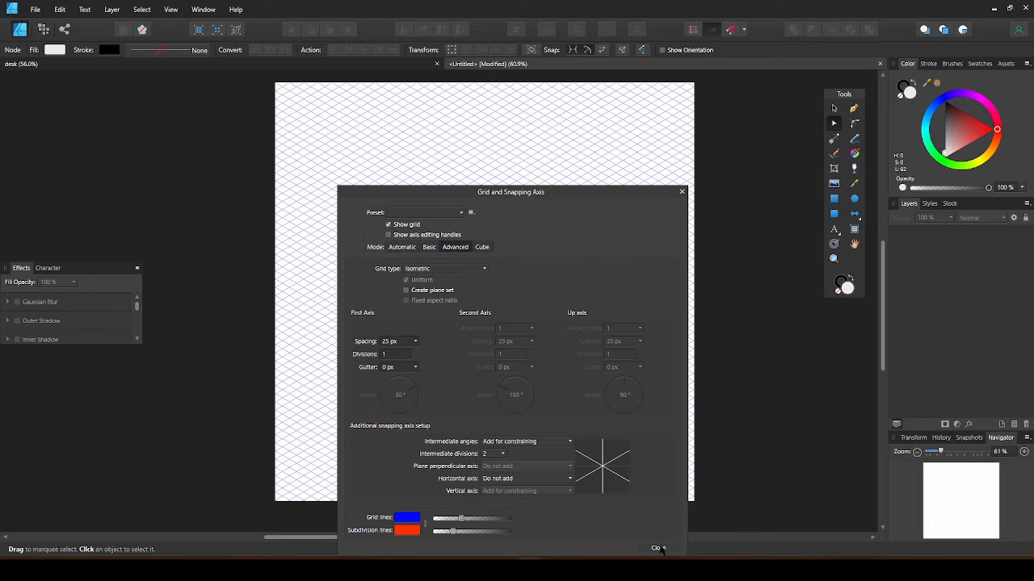
{"action": "left_click", "coordinate": [658, 548]}
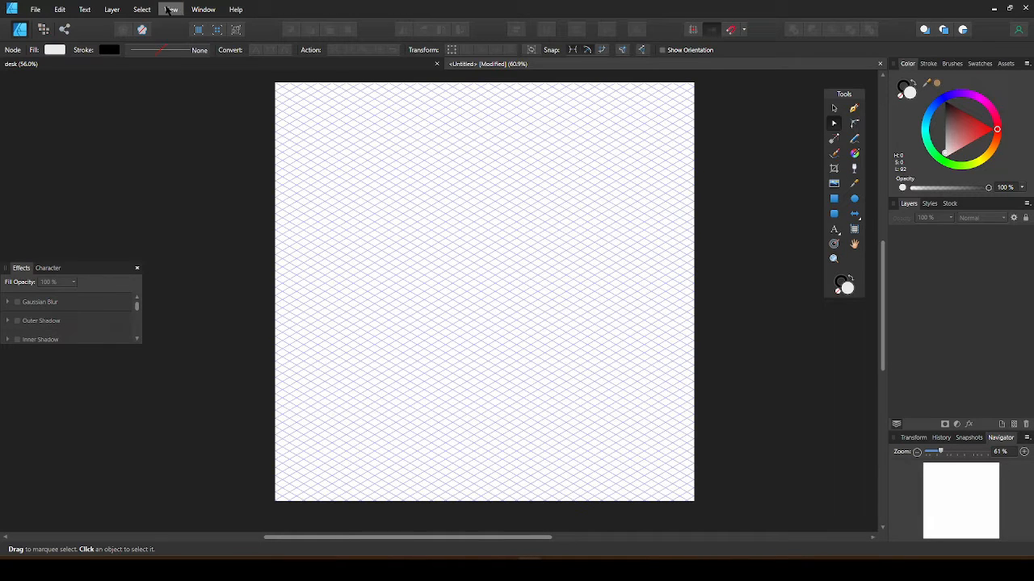
Step: Enable Create plane set for the isometric grid and make Front the current plane
{"action": "left_click", "coordinate": [169, 8]}
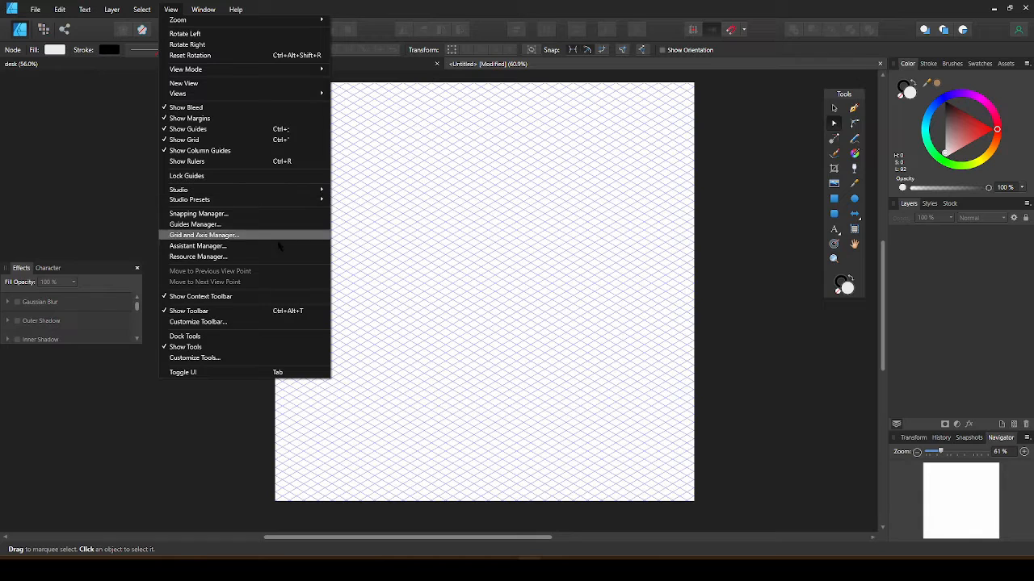
{"action": "left_click", "coordinate": [279, 237]}
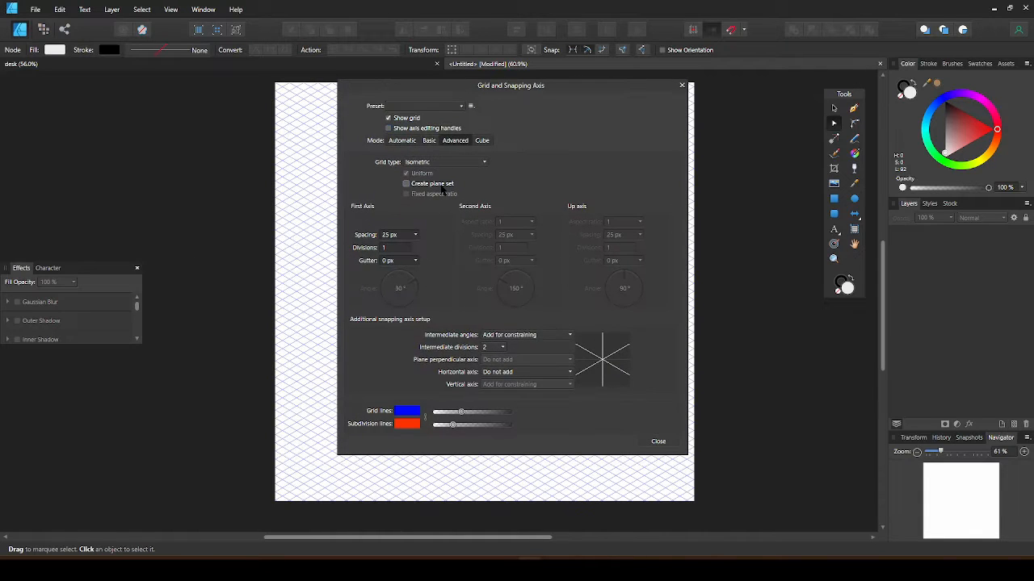
{"action": "left_click", "coordinate": [442, 186]}
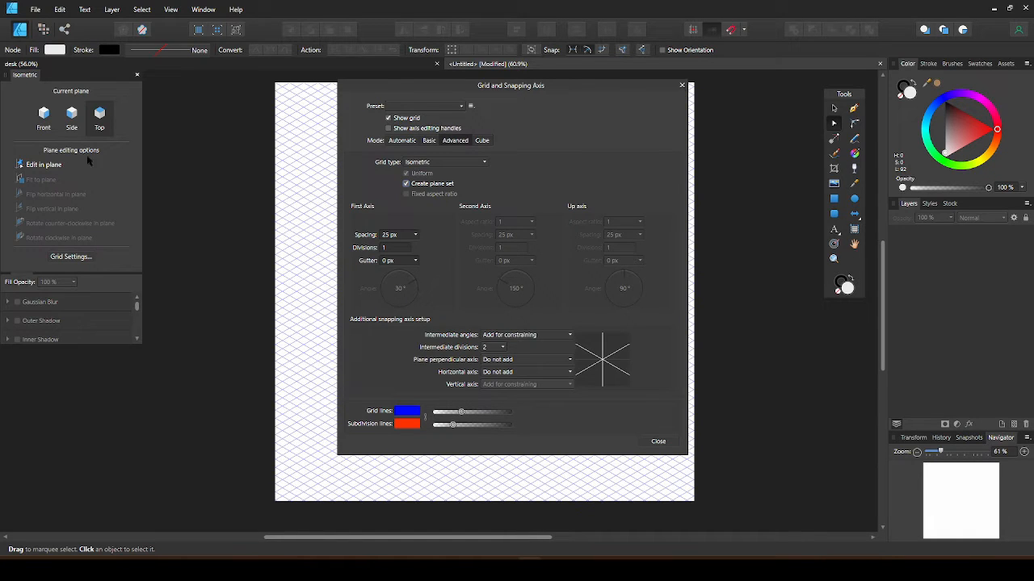
{"action": "left_click", "coordinate": [682, 85]}
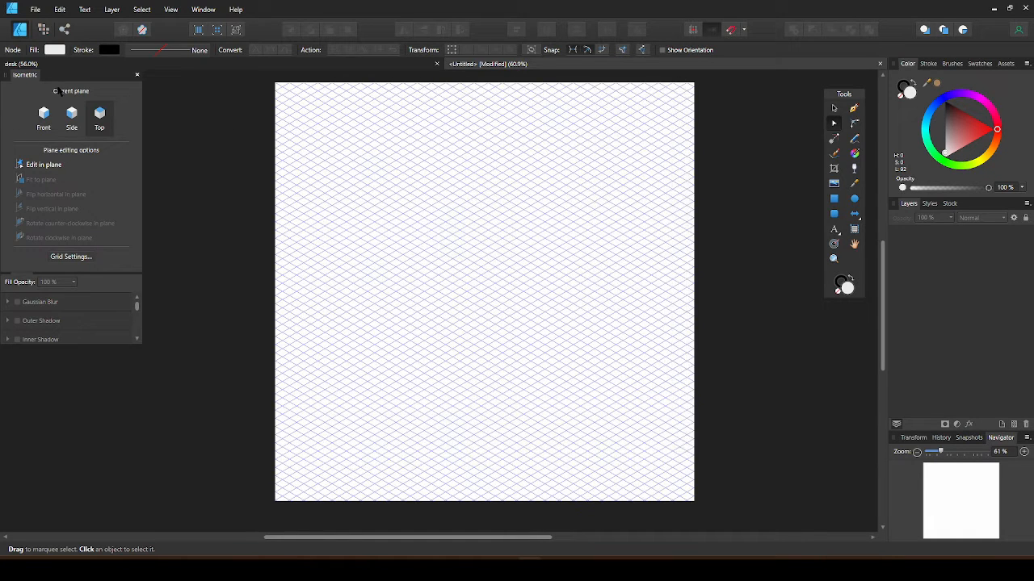
{"action": "left_click_drag", "start_coordinate": [32, 75], "coordinate": [59, 76]}
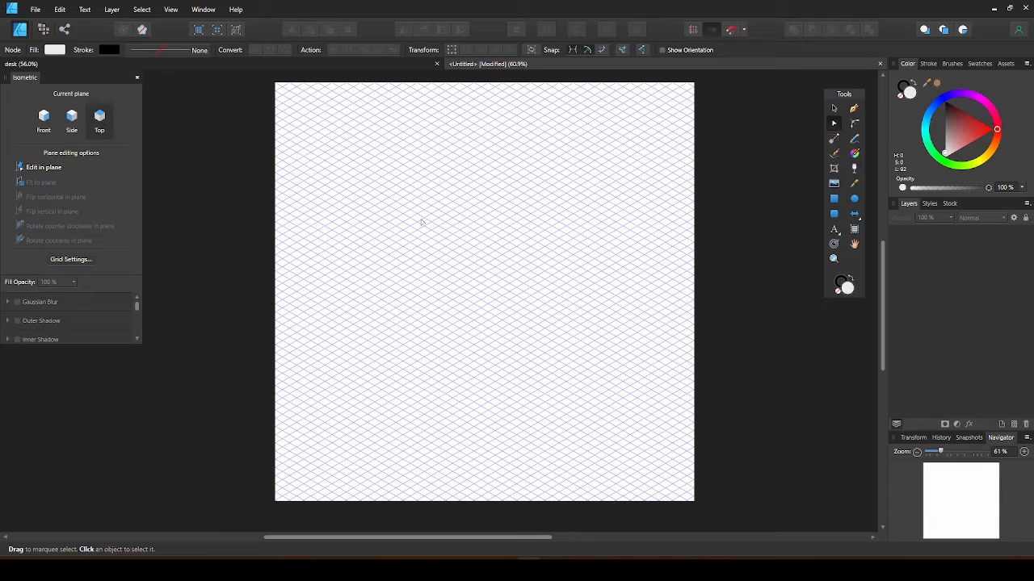
{"action": "left_click", "coordinate": [73, 123]}
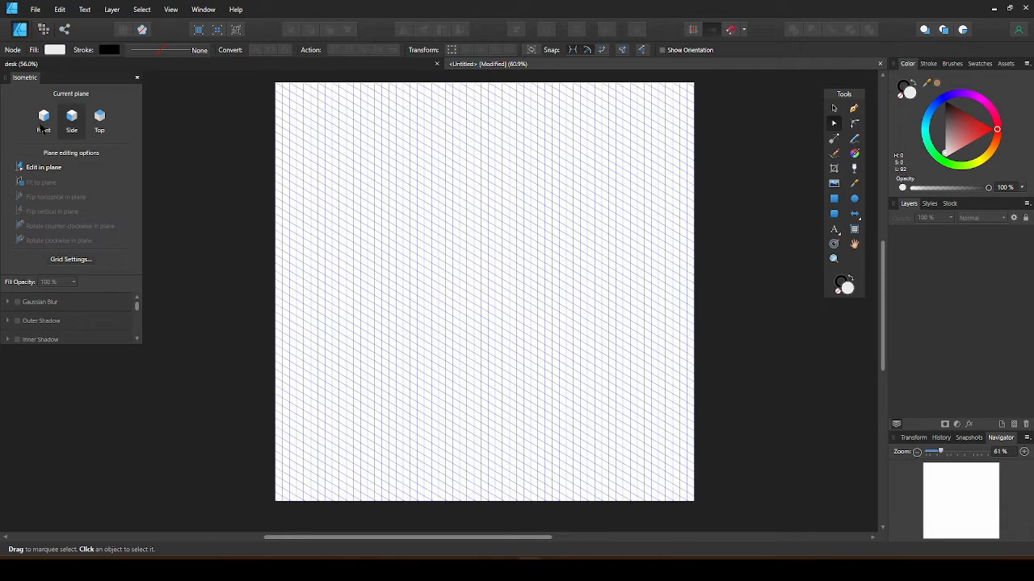
{"action": "left_click", "coordinate": [42, 128]}
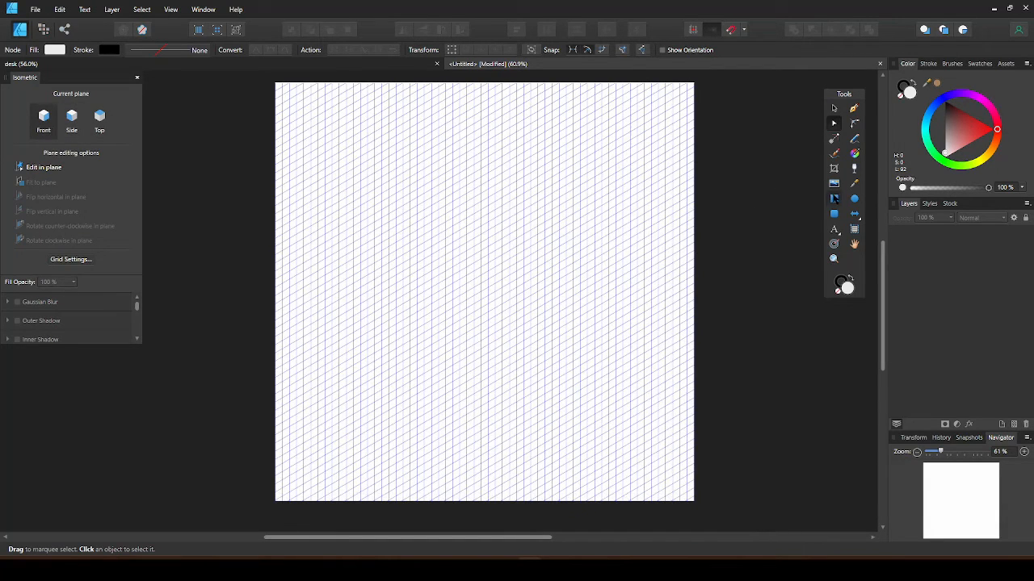
{"action": "left_click", "coordinate": [833, 197]}
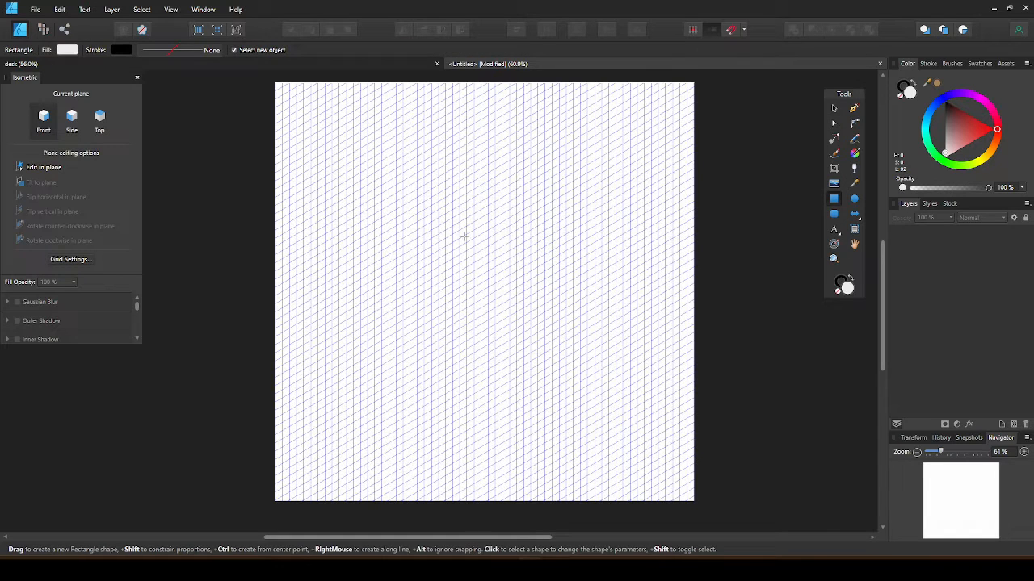
{"action": "left_click_drag", "start_coordinate": [463, 236], "coordinate": [500, 293]}
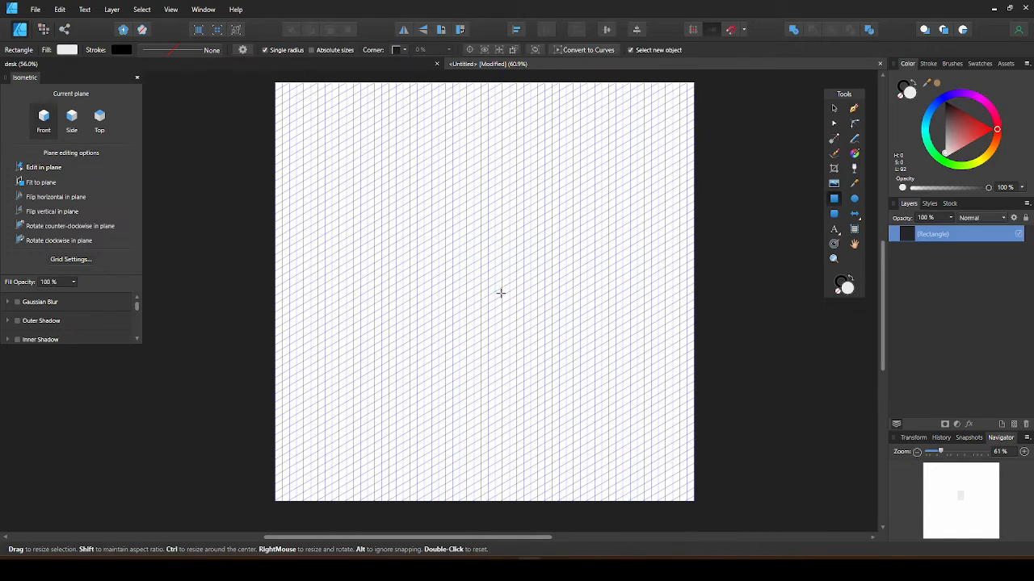
{"action": "key", "text": "Delete"}
{"action": "left_click", "coordinate": [834, 108]}
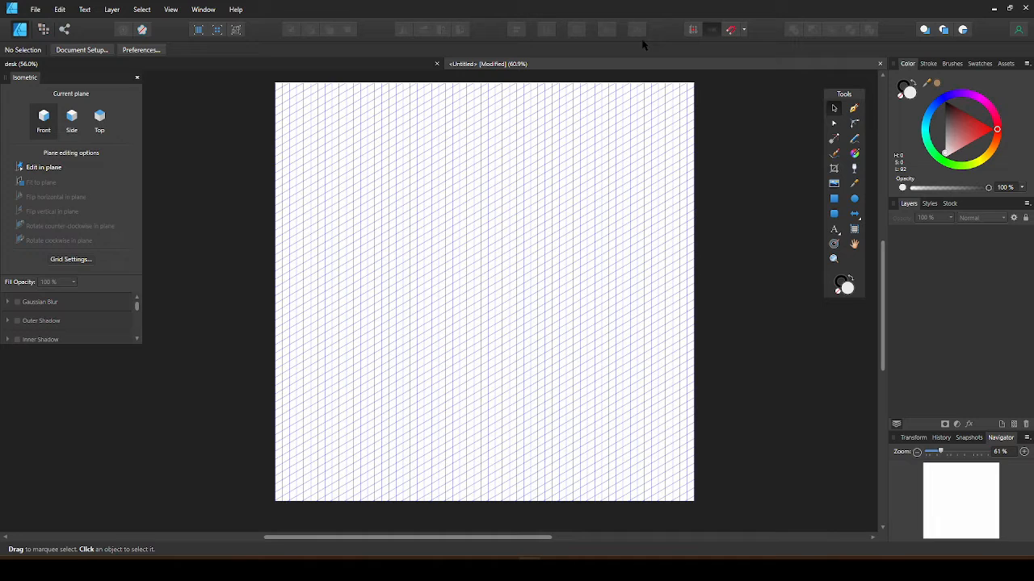
Step: Enable snapping and draw a grid-aligned square with the Rectangle tool on the Front plane near the canvas centre
{"action": "left_click", "coordinate": [744, 30]}
{"action": "key", "text": "m"}
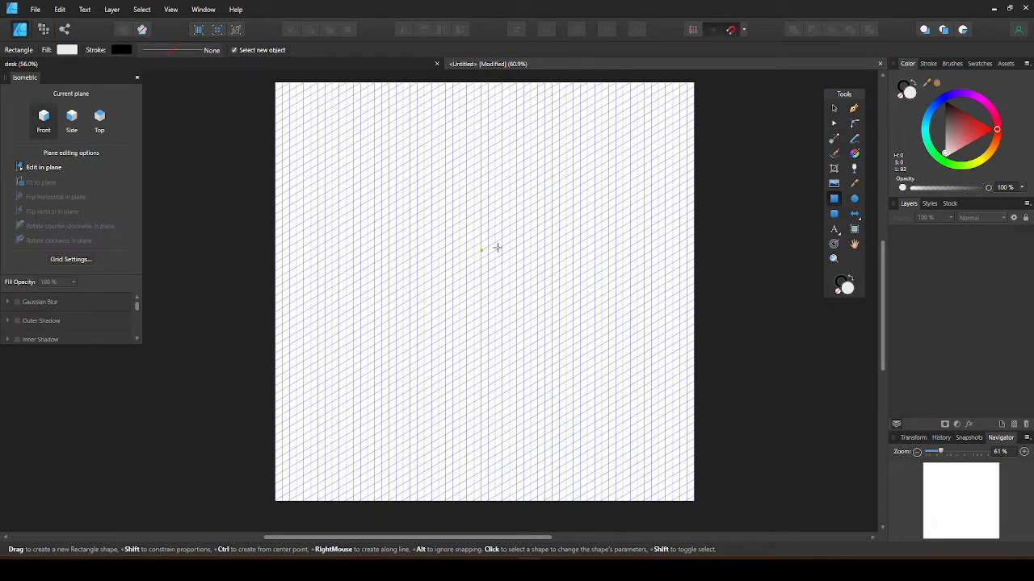
{"action": "mouse_move", "coordinate": [488, 231]}
{"action": "left_mouse_down"}
{"action": "mouse_move", "coordinate": [558, 288]}
{"action": "mouse_move", "coordinate": [573, 278]}
{"action": "left_mouse_up"}
Step: Fill the Front plane square with blue and move it lower on the canvas
{"action": "left_click", "coordinate": [972, 135]}
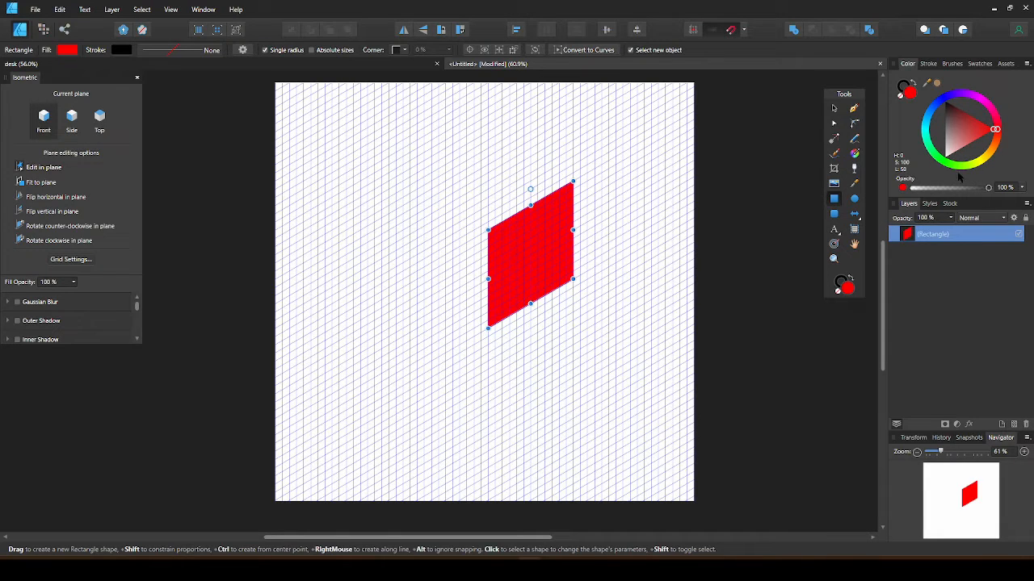
{"action": "left_click", "coordinate": [937, 106]}
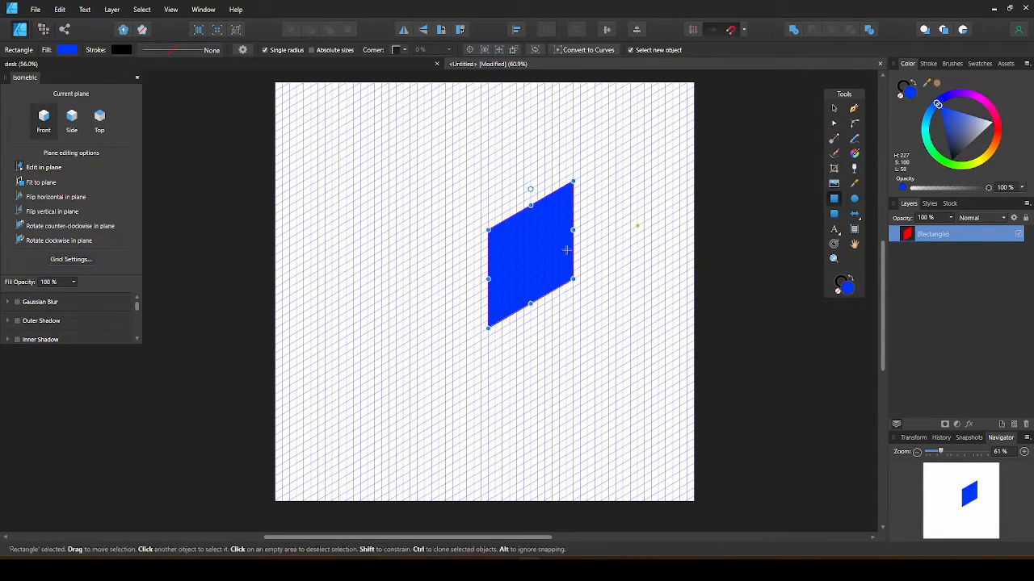
{"action": "left_click", "coordinate": [834, 111]}
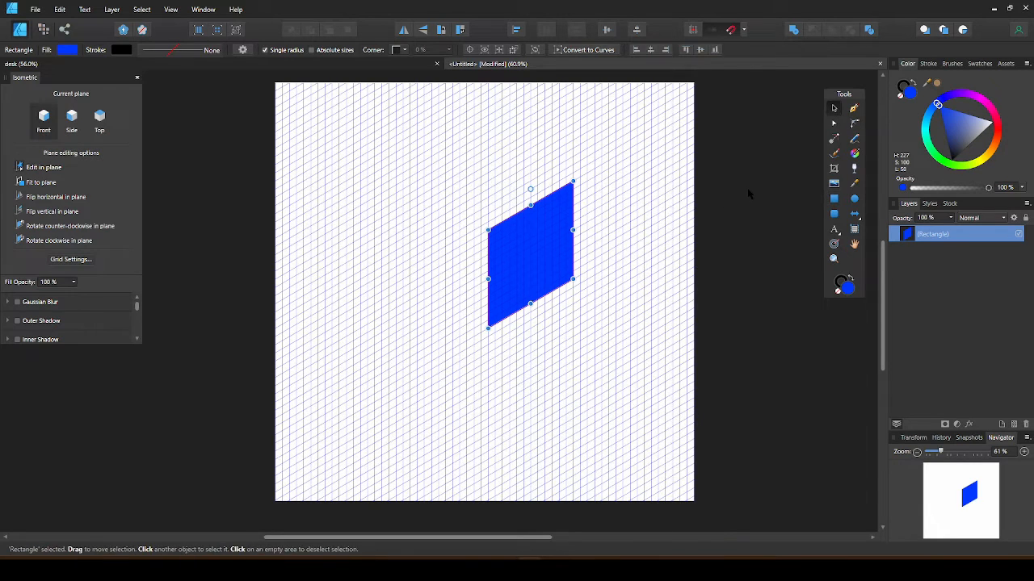
{"action": "left_click_drag", "start_coordinate": [533, 243], "coordinate": [548, 311]}
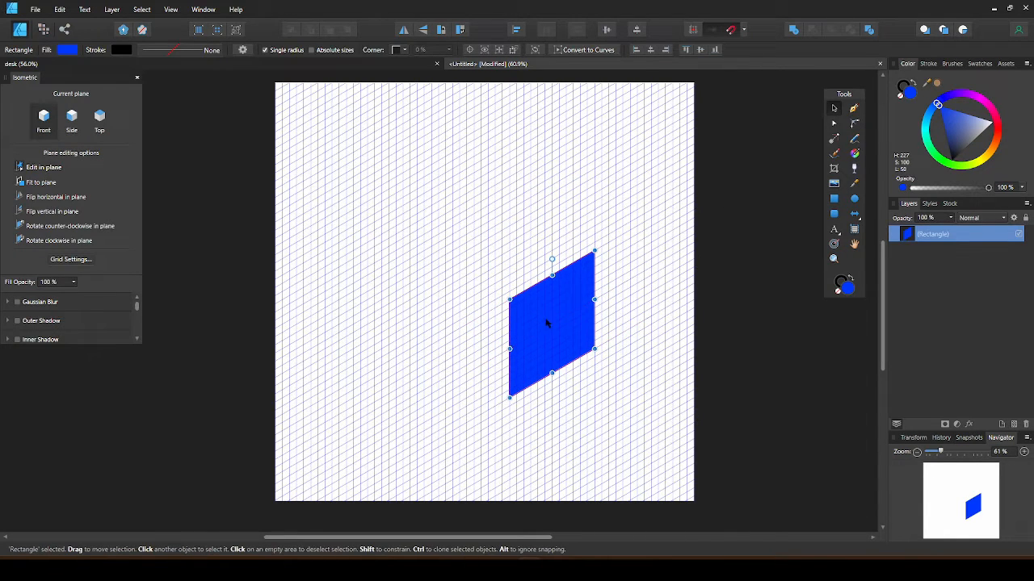
Step: Draw a matching green square on the Side plane, sharing the blue face's left vertical edge
{"action": "left_click", "coordinate": [72, 121]}
{"action": "left_click", "coordinate": [834, 198]}
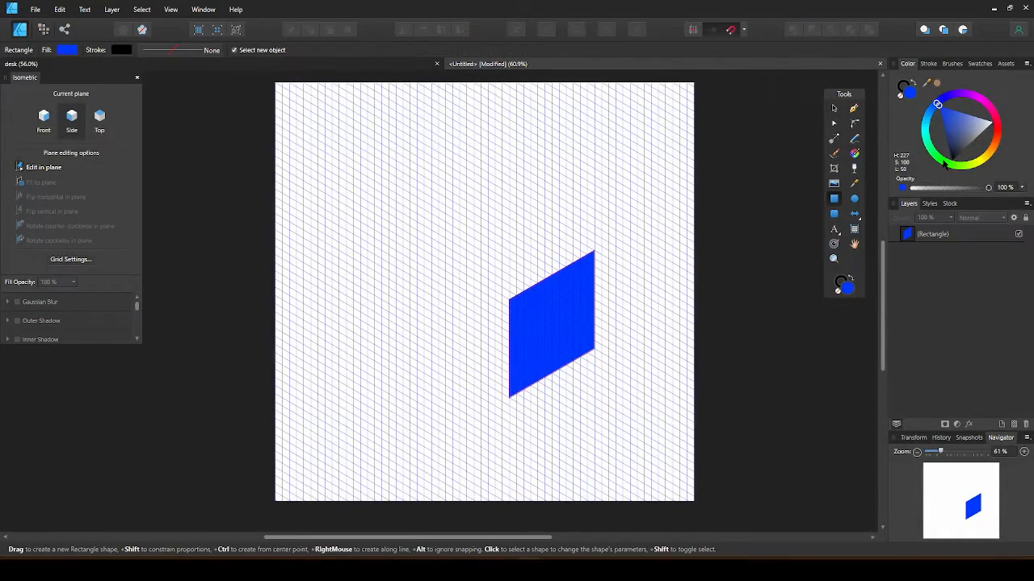
{"action": "left_click_drag", "start_coordinate": [509, 299], "coordinate": [417, 327]}
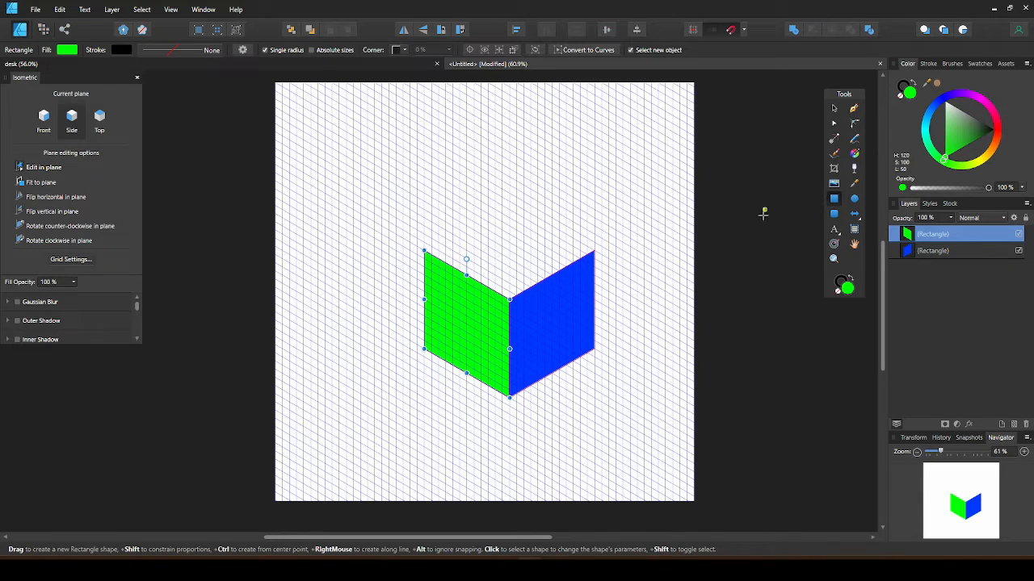
{"action": "left_click", "coordinate": [833, 108]}
{"action": "left_click", "coordinate": [777, 149]}
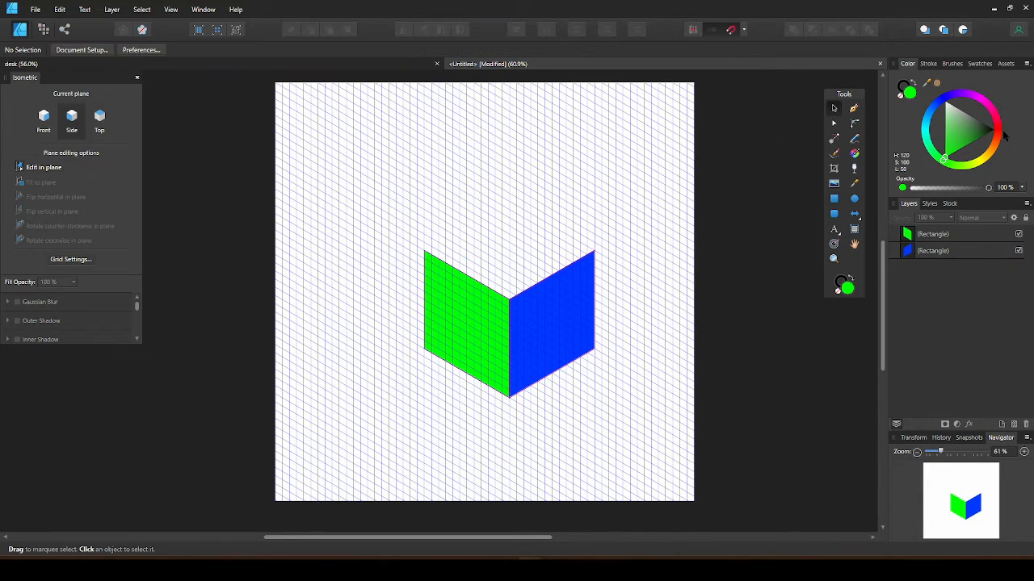
Step: Draw a red square on the Top plane, closing the cube above the green and blue faces
{"action": "left_click", "coordinate": [999, 129]}
{"action": "left_click", "coordinate": [833, 198]}
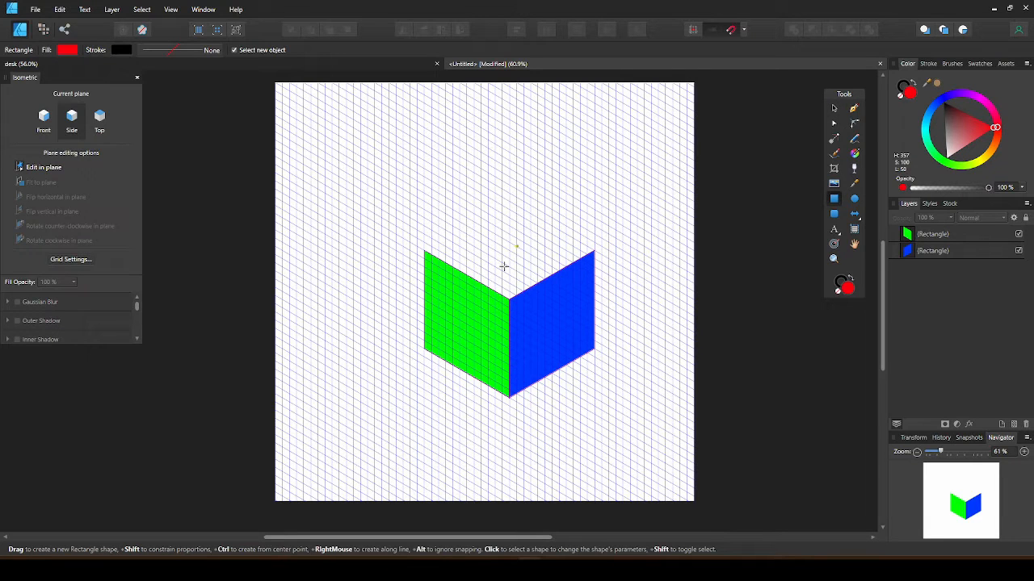
{"action": "left_click", "coordinate": [105, 118]}
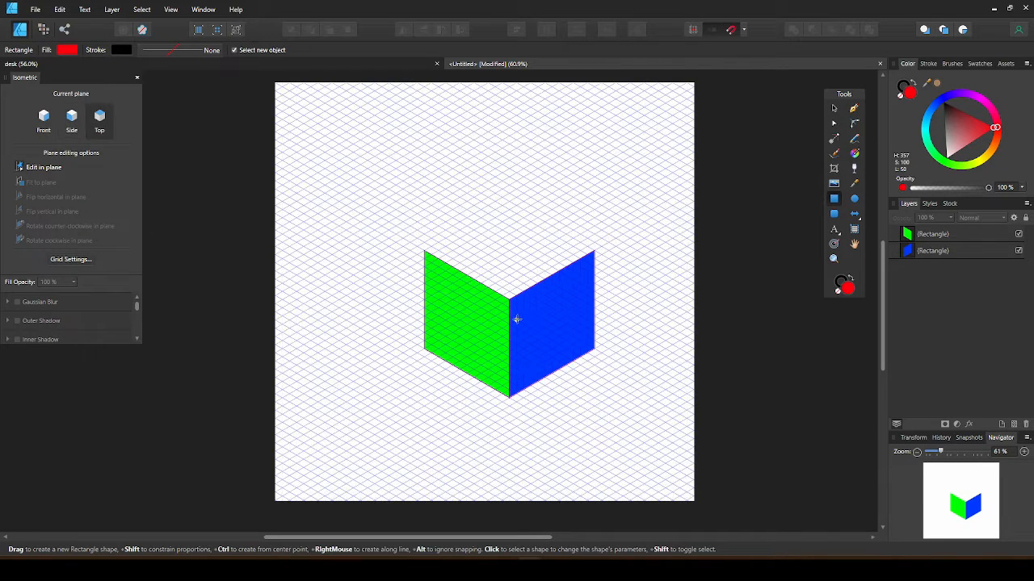
{"action": "mouse_move", "coordinate": [511, 299]}
{"action": "left_mouse_down"}
{"action": "mouse_move", "coordinate": [475, 221]}
{"action": "mouse_move", "coordinate": [505, 187]}
{"action": "mouse_move", "coordinate": [509, 202]}
{"action": "left_mouse_up"}
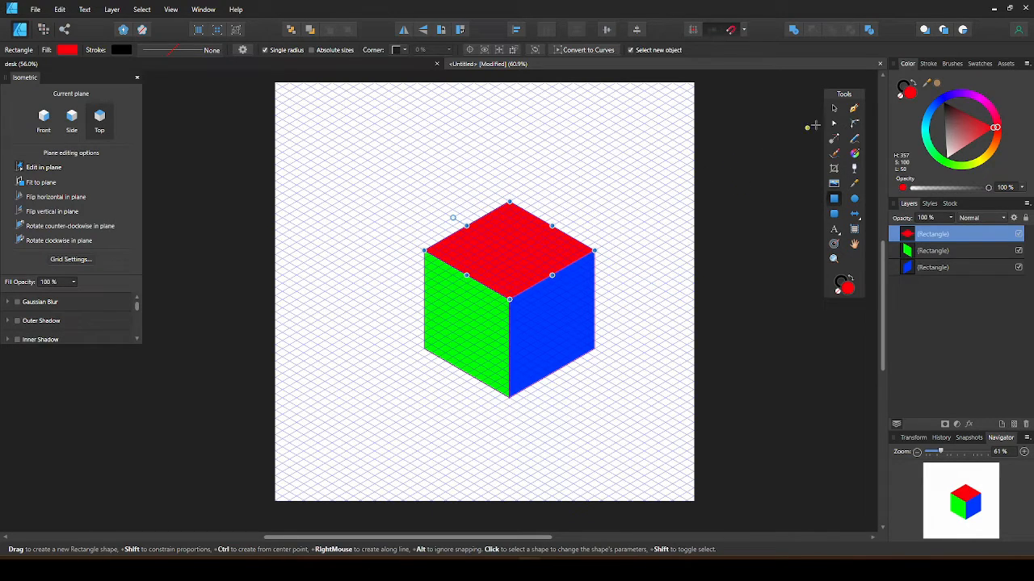
{"action": "left_click", "coordinate": [834, 109]}
{"action": "left_click", "coordinate": [629, 241]}
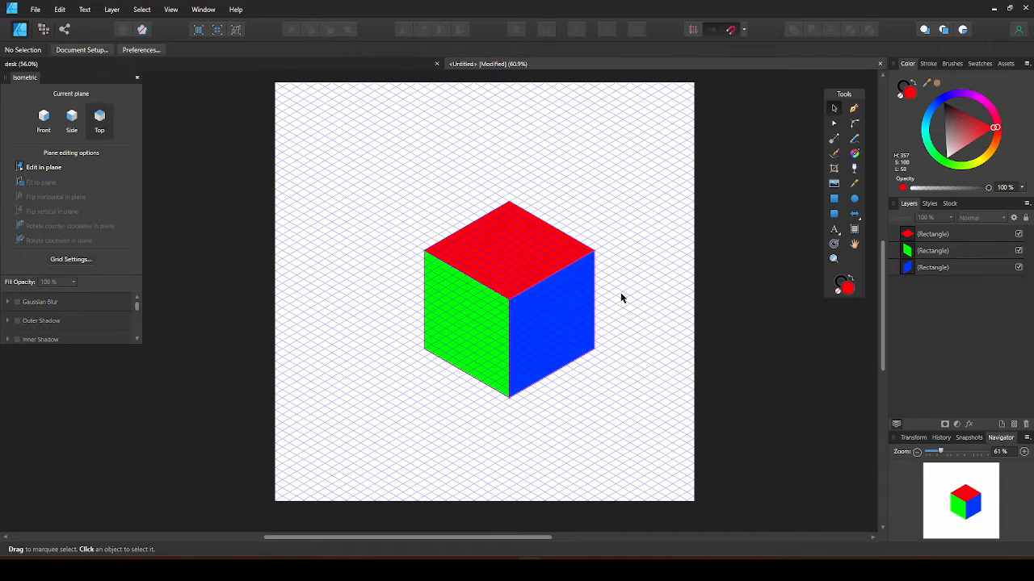
Step: Hide the grid and delete all three faces of the cube
{"action": "key", "text": "ctrl+apostrophe"}
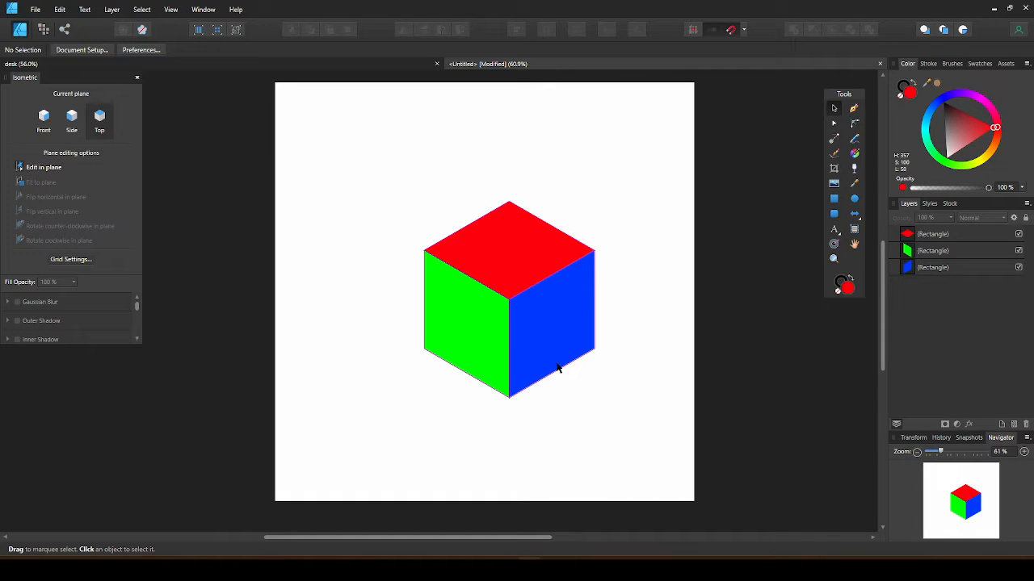
{"action": "left_click_drag", "start_coordinate": [665, 481], "coordinate": [348, 125]}
{"action": "key", "text": "Delete"}
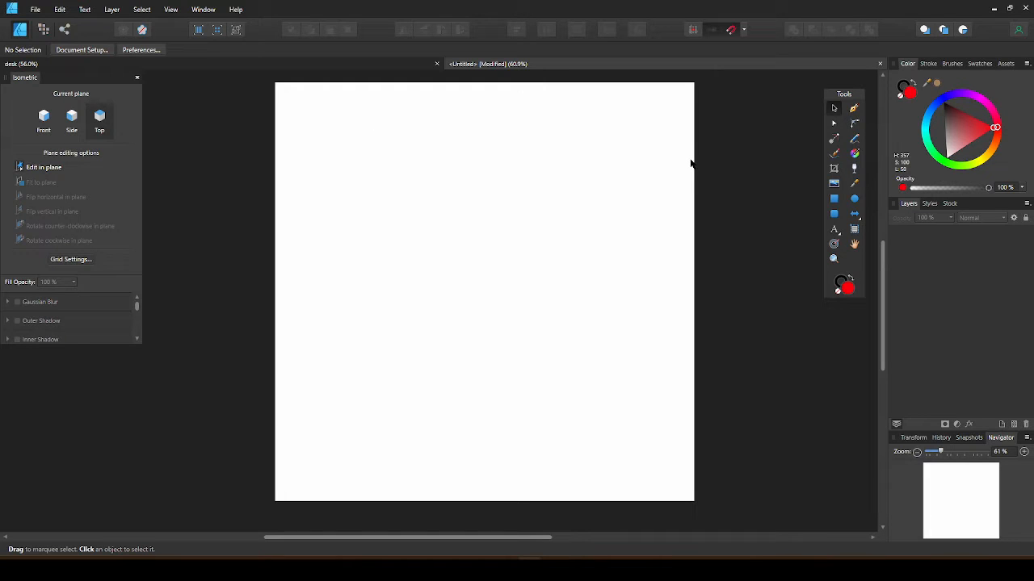
Step: Show the grid and draw a long red rectangle on the Top plane as the desk's tabletop
{"action": "key", "text": "ctrl+apostrophe"}
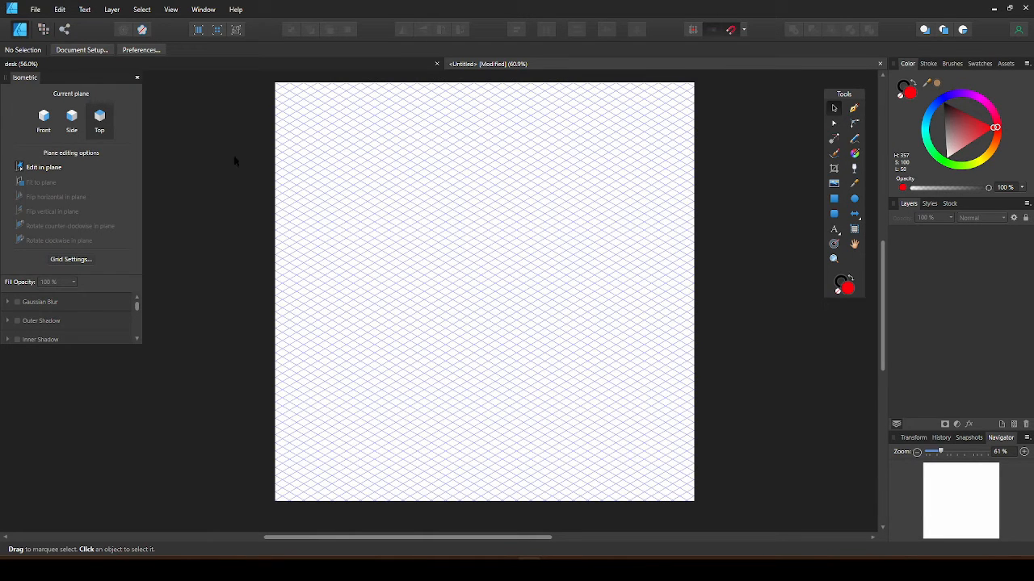
{"action": "key", "text": "m"}
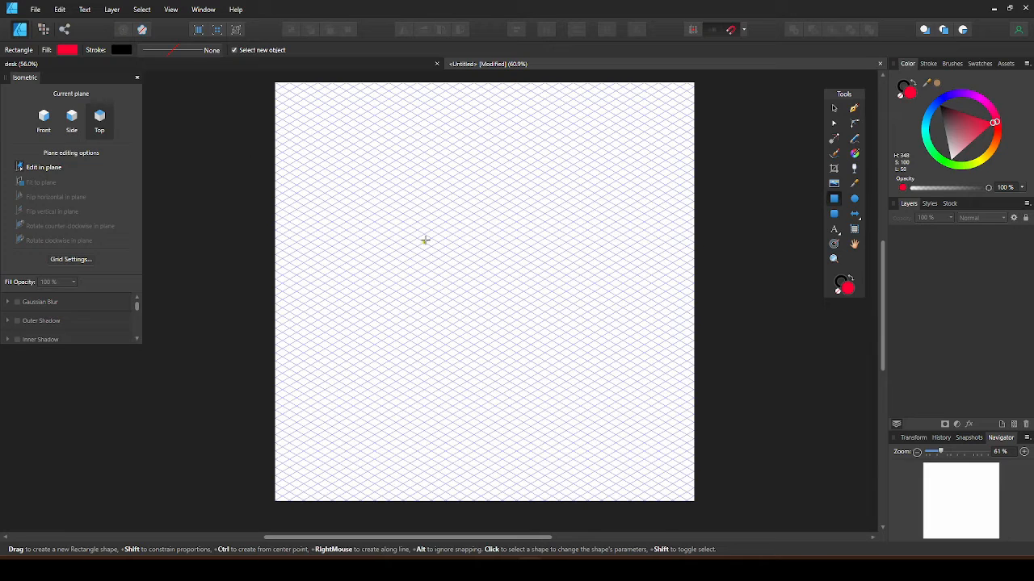
{"action": "left_click_drag", "start_coordinate": [418, 240], "coordinate": [514, 363]}
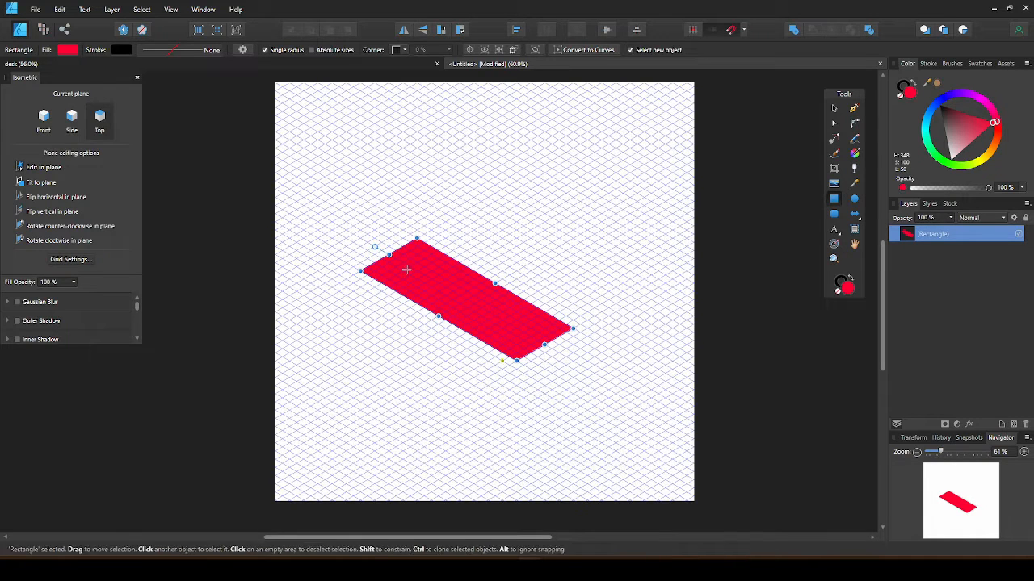
Step: Draw red rectangles on the Front and Side planes below the tabletop's near end, meeting at its lowest corner
{"action": "left_click", "coordinate": [44, 120]}
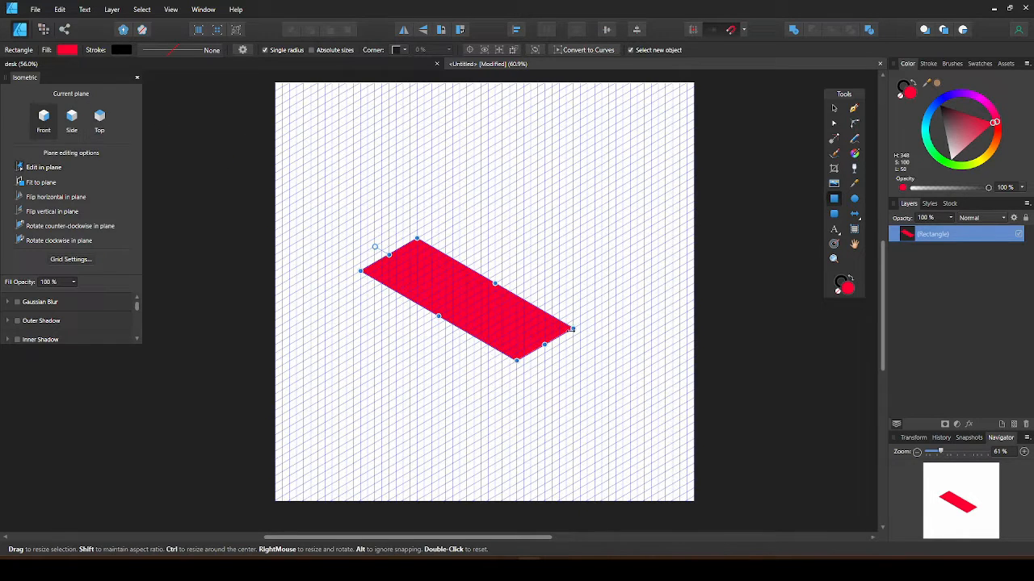
{"action": "left_click_drag", "start_coordinate": [572, 328], "coordinate": [516, 478]}
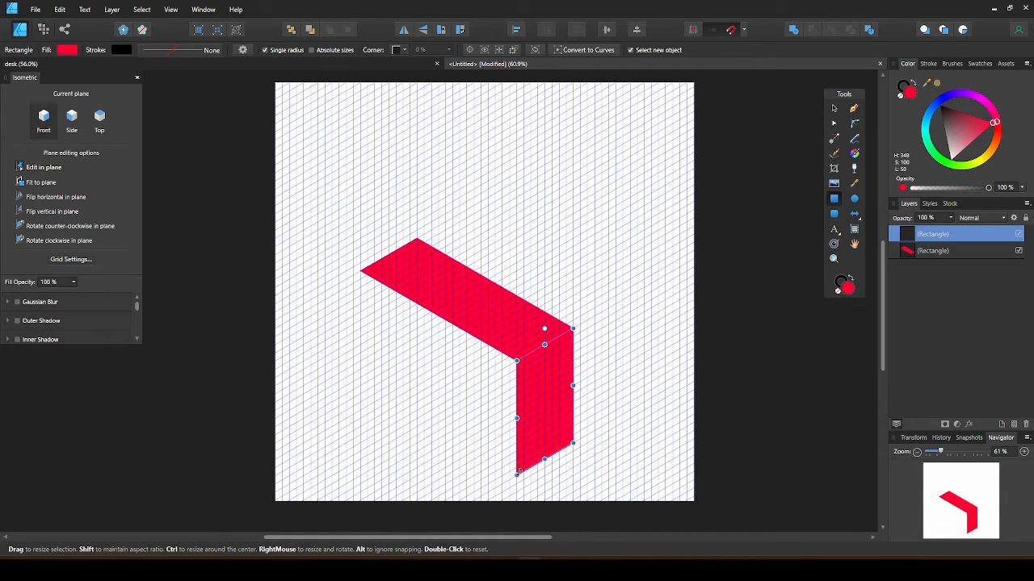
{"action": "left_click", "coordinate": [71, 119]}
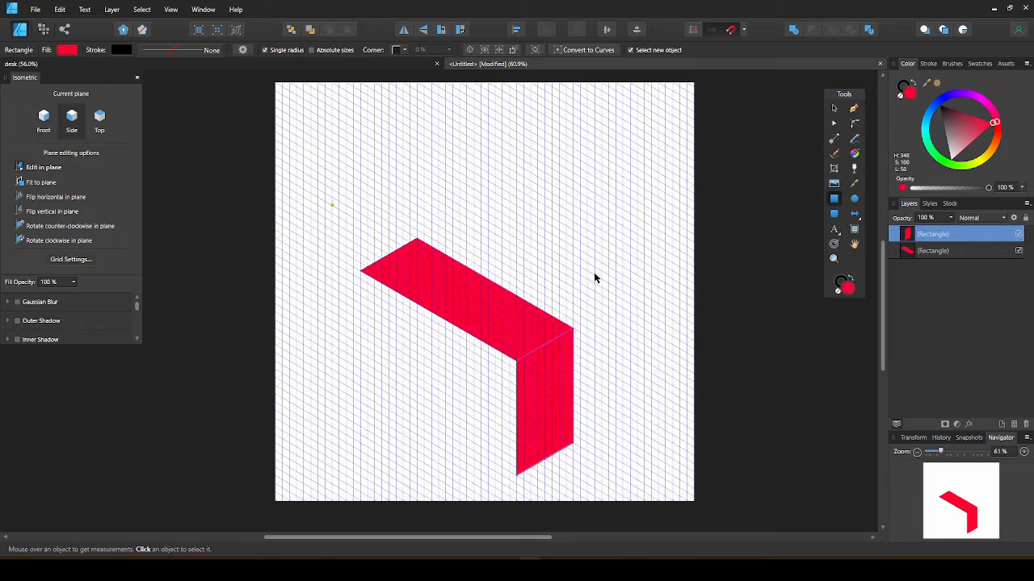
{"action": "left_click", "coordinate": [595, 277]}
{"action": "left_click_drag", "start_coordinate": [516, 360], "coordinate": [467, 443]}
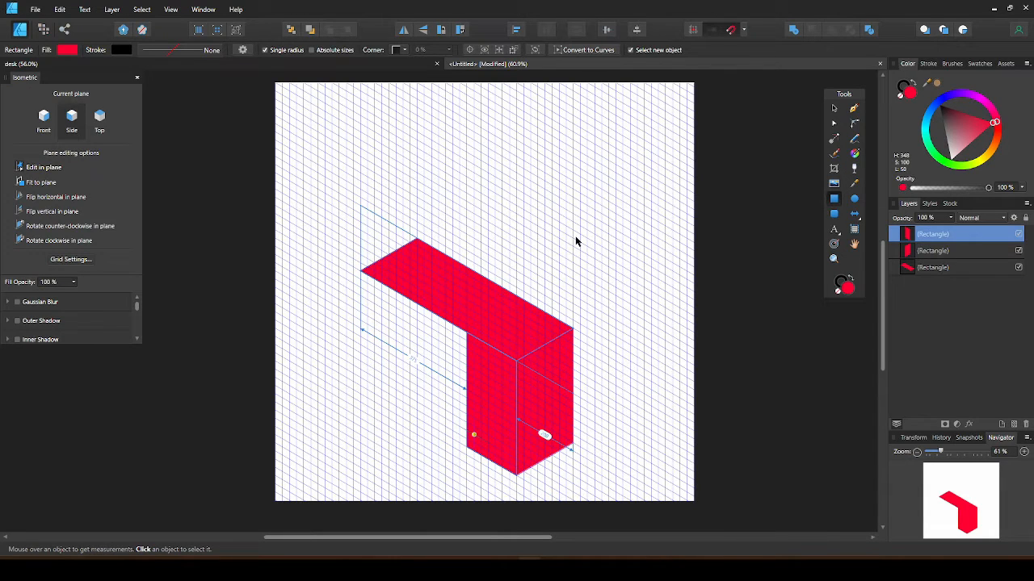
{"action": "key", "text": "ctrl+d"}
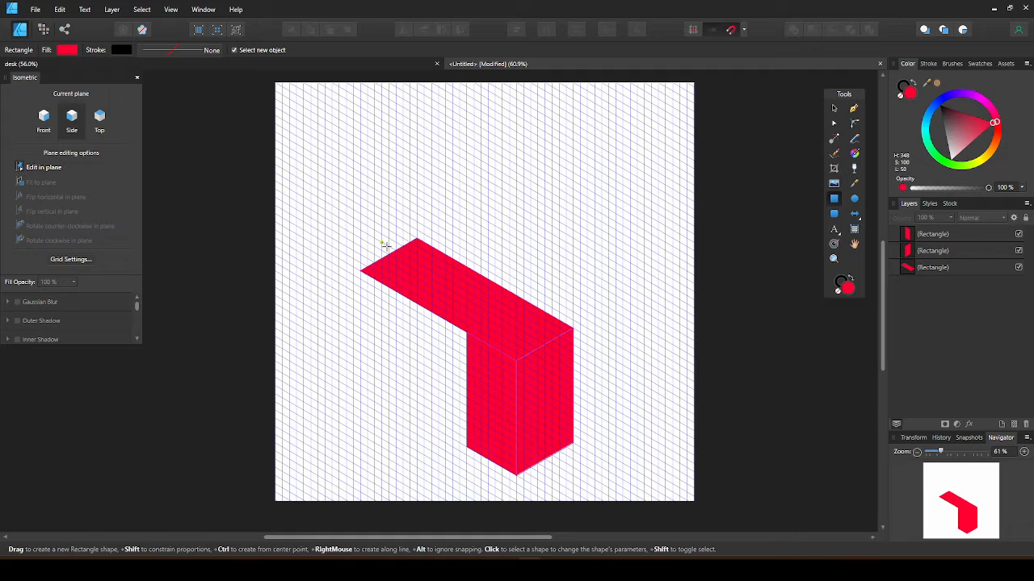
Step: Duplicate the Front plane panel and align the copy under the tabletop's opposite short edge as the other leg
{"action": "left_click", "coordinate": [45, 118]}
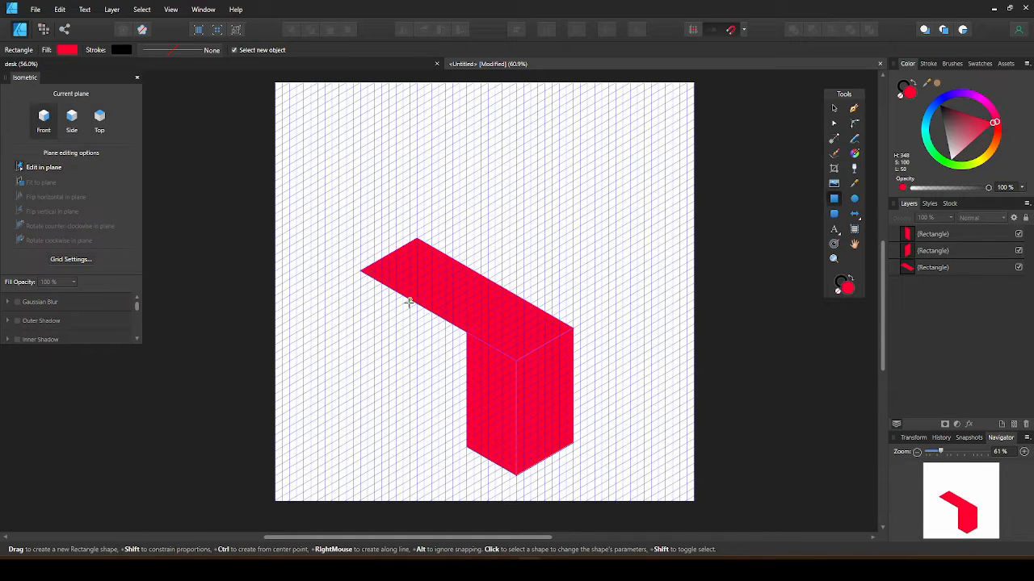
{"action": "key", "text": "v"}
{"action": "left_click", "coordinate": [548, 369]}
{"action": "key", "text": "ctrl+j"}
{"action": "left_click_drag", "start_coordinate": [548, 369], "coordinate": [397, 291]}
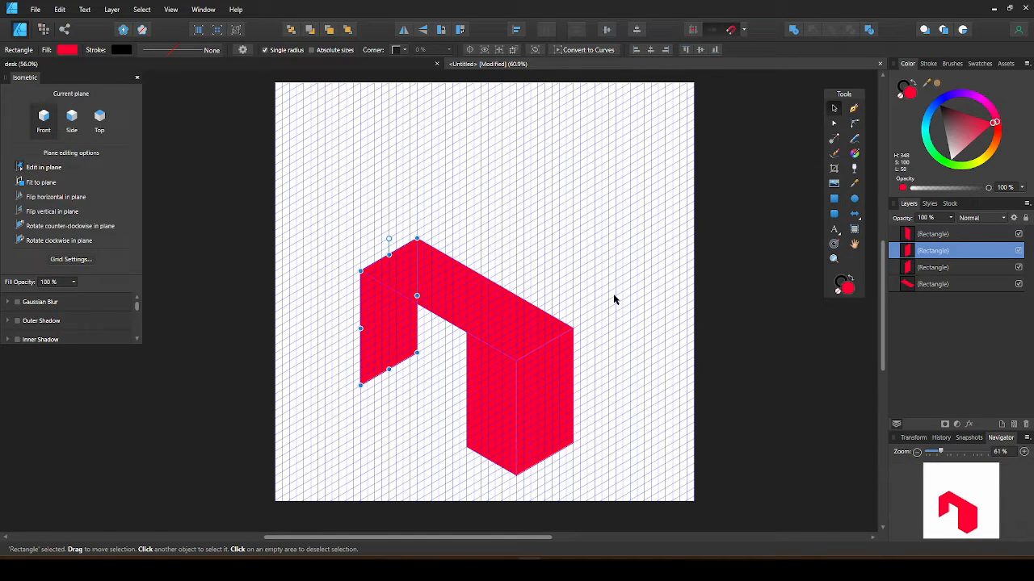
{"action": "left_click", "coordinate": [613, 299]}
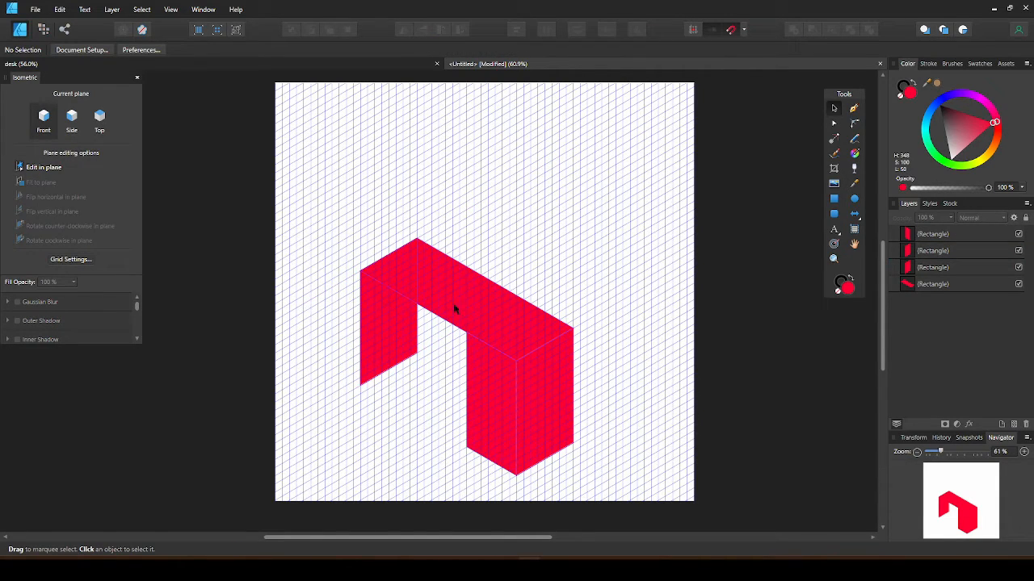
Step: Draw a short red rectangle on the Side plane as the desk's back panel, spanning the gap between the two legs
{"action": "left_click", "coordinate": [75, 123]}
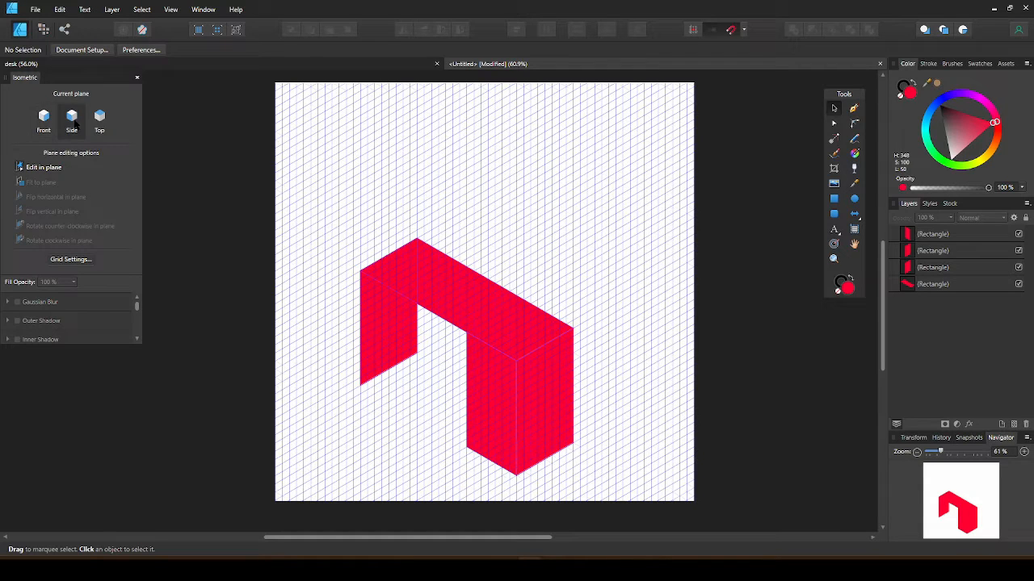
{"action": "left_click", "coordinate": [833, 198]}
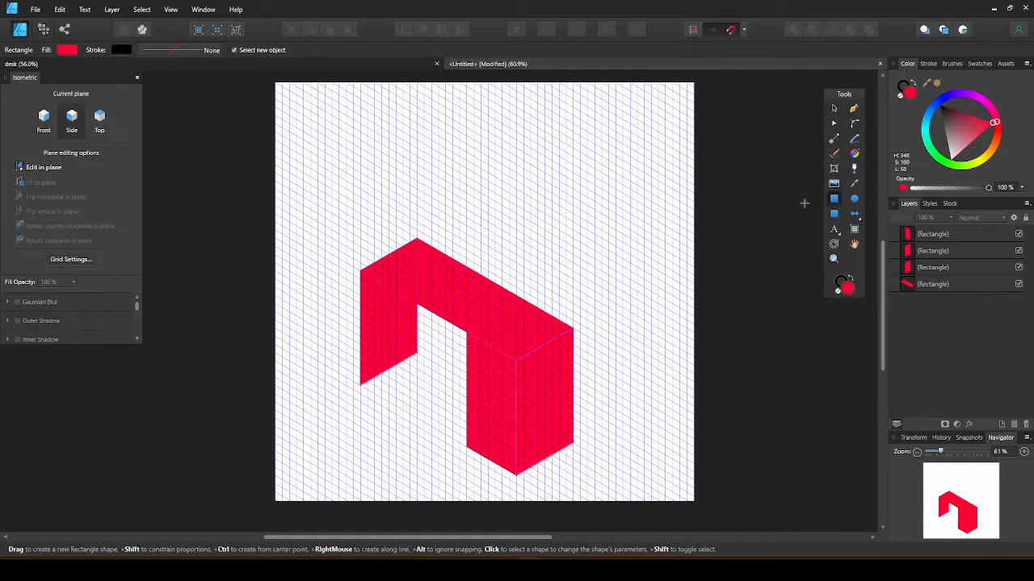
{"action": "left_click_drag", "start_coordinate": [416, 281], "coordinate": [466, 349]}
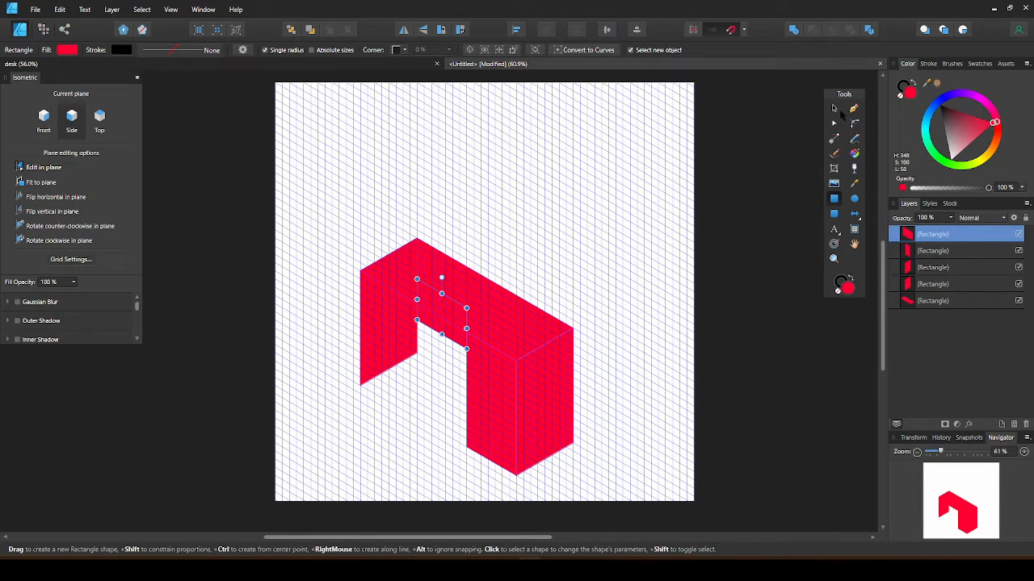
{"action": "key", "text": "v"}
{"action": "left_click", "coordinate": [715, 145]}
{"action": "left_click", "coordinate": [500, 315]}
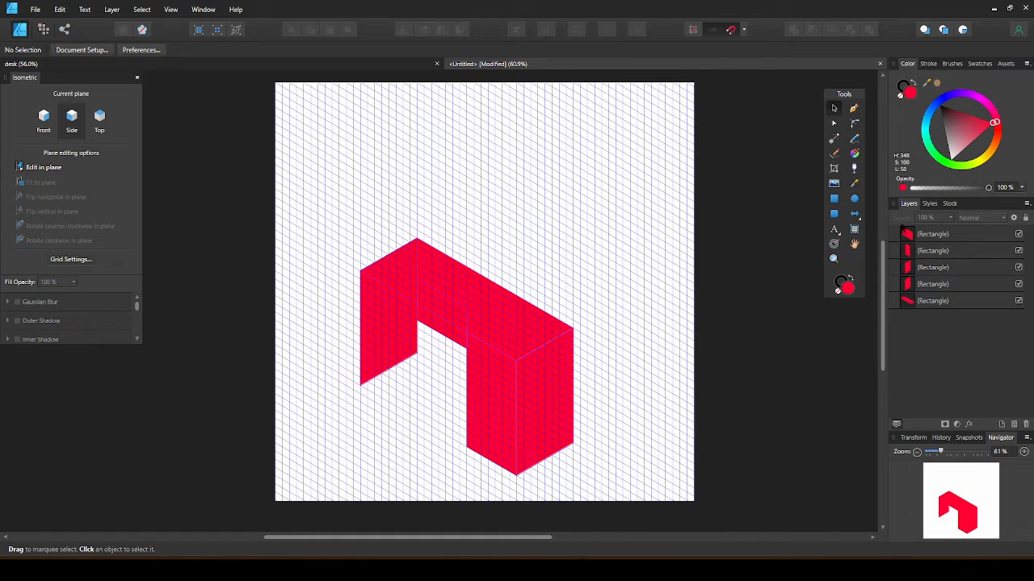
Step: Draw a red arrow above the desk's near end, pointing diagonally down toward the tabletop
{"action": "left_click", "coordinate": [855, 214]}
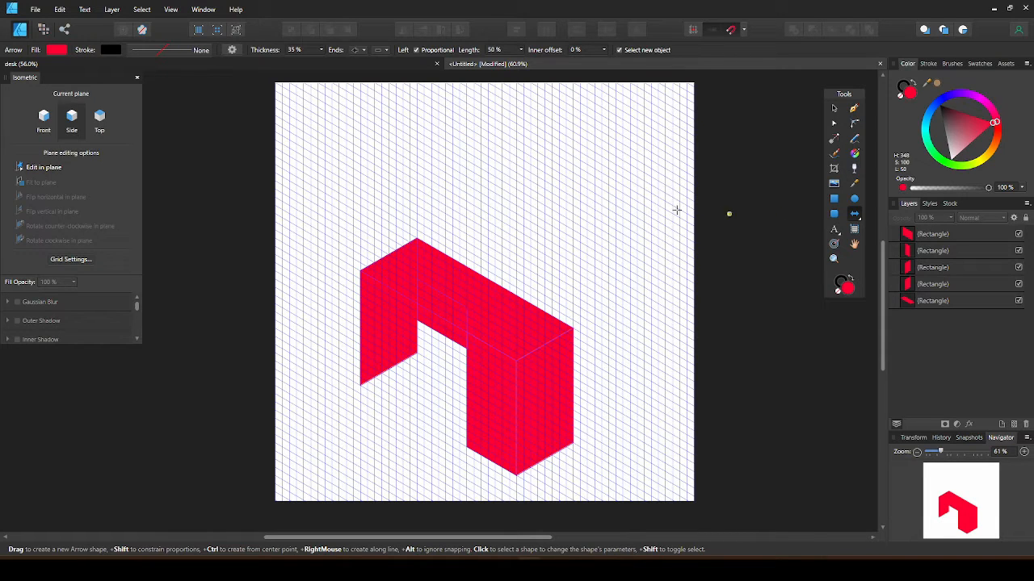
{"action": "left_click_drag", "start_coordinate": [594, 169], "coordinate": [482, 267]}
{"action": "left_click_drag", "start_coordinate": [537, 155], "coordinate": [492, 185]}
{"action": "left_click_drag", "start_coordinate": [550, 228], "coordinate": [629, 241]}
{"action": "left_click", "coordinate": [578, 298]}
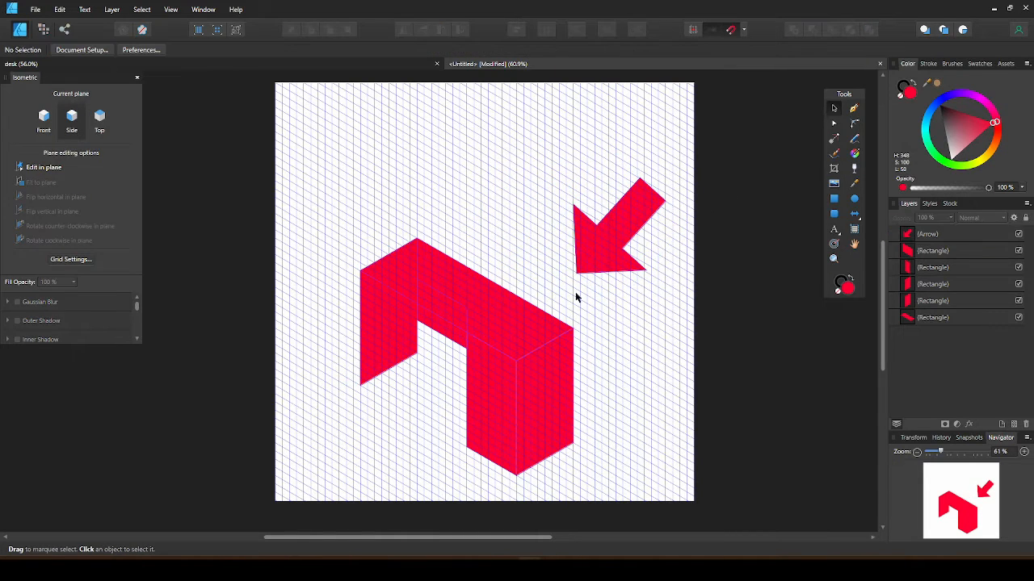
Step: Bring the tabletop rectangle to the front of the layer stack and fill it with light tan (H 33, S 47, L 66)
{"action": "left_click", "coordinate": [510, 336]}
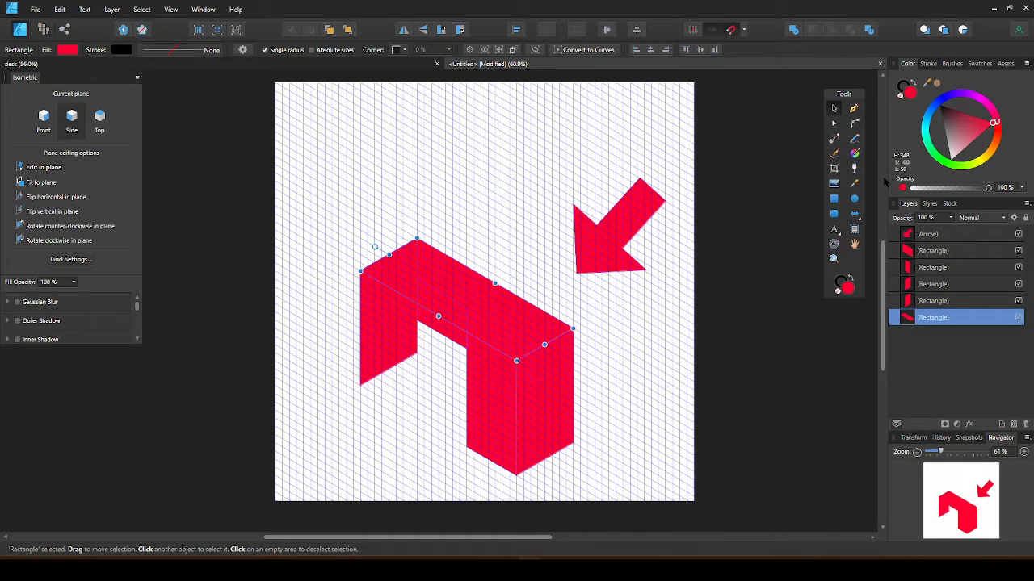
{"action": "left_click", "coordinate": [986, 154]}
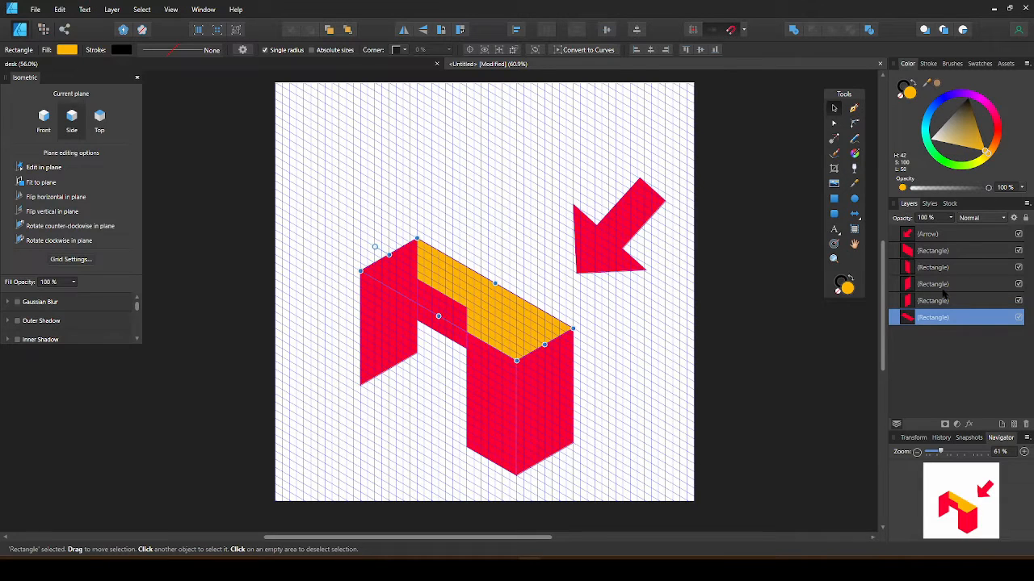
{"action": "left_click_drag", "start_coordinate": [906, 316], "coordinate": [906, 234]}
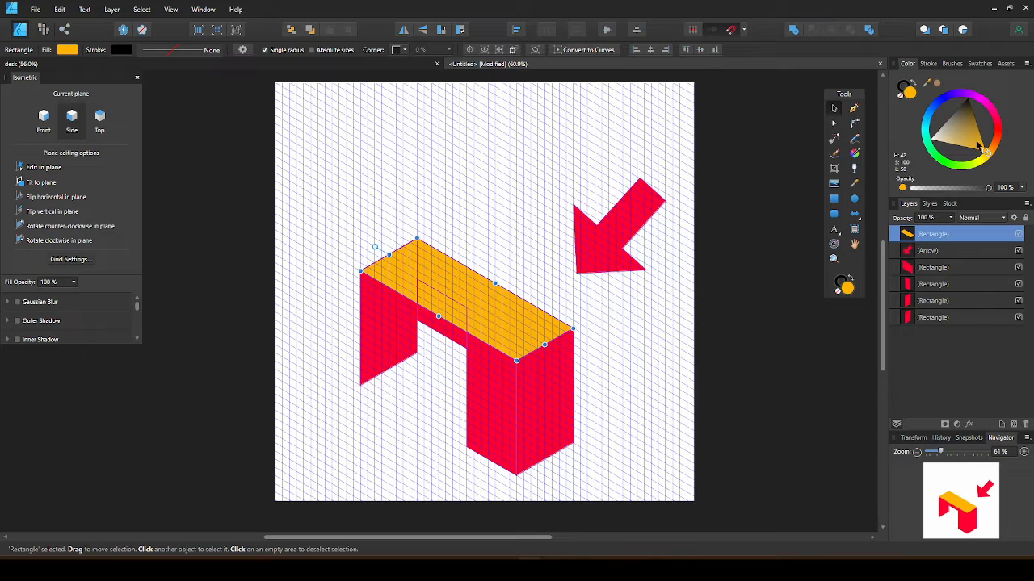
{"action": "left_click_drag", "start_coordinate": [980, 147], "coordinate": [958, 142]}
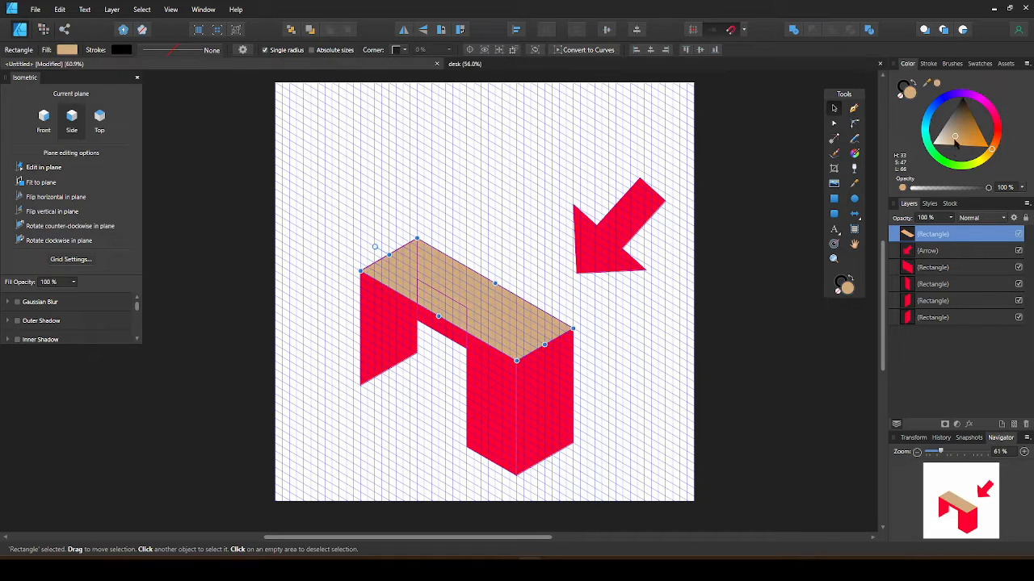
{"action": "left_click", "coordinate": [716, 336]}
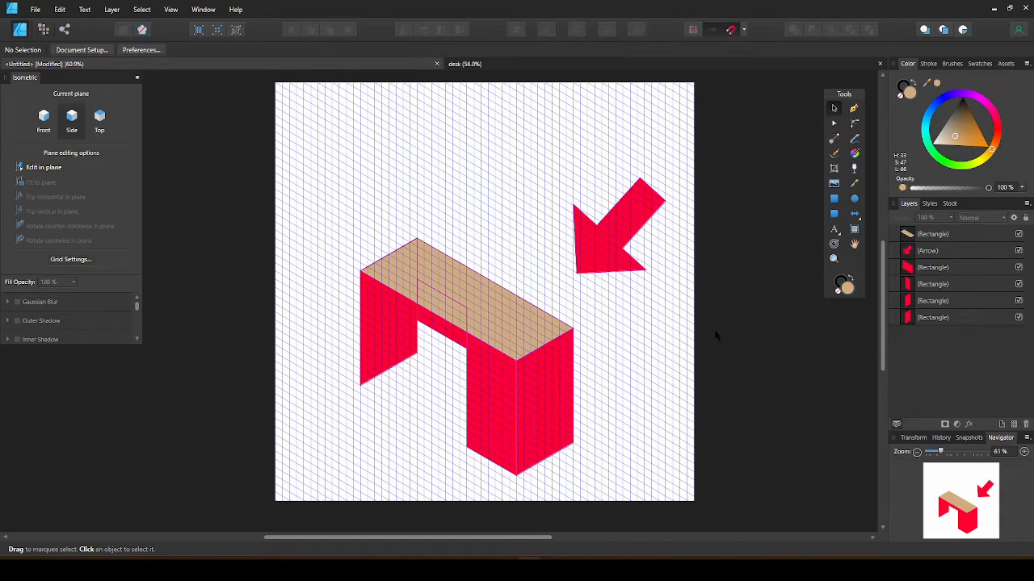
Step: Fill the near end's Front plane panel with the tabletop's sampled tan, darkened slightly to H 33, S 39, L 58
{"action": "left_click", "coordinate": [537, 393]}
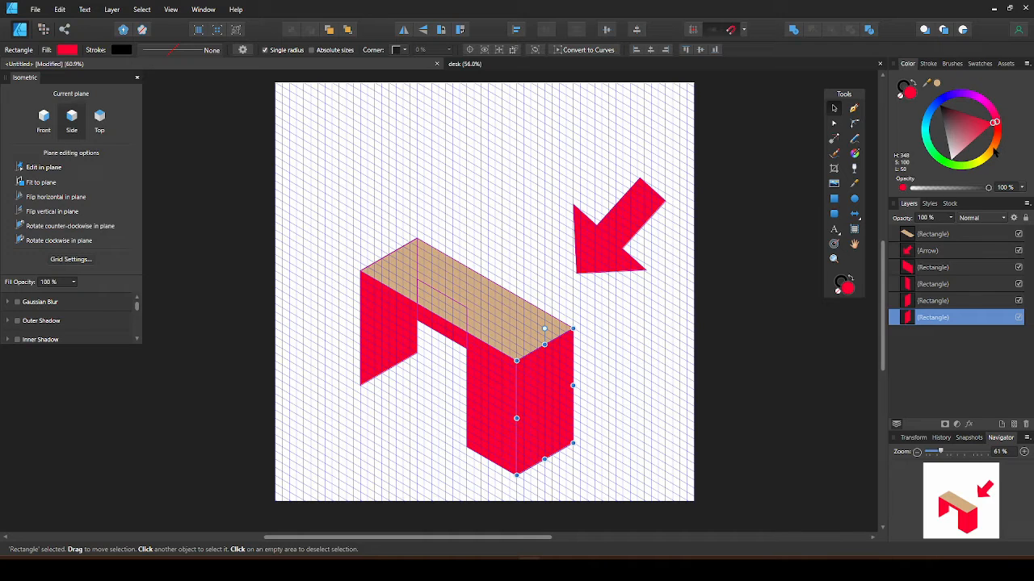
{"action": "left_click_drag", "start_coordinate": [995, 151], "coordinate": [977, 158]}
{"action": "left_click", "coordinate": [512, 299]}
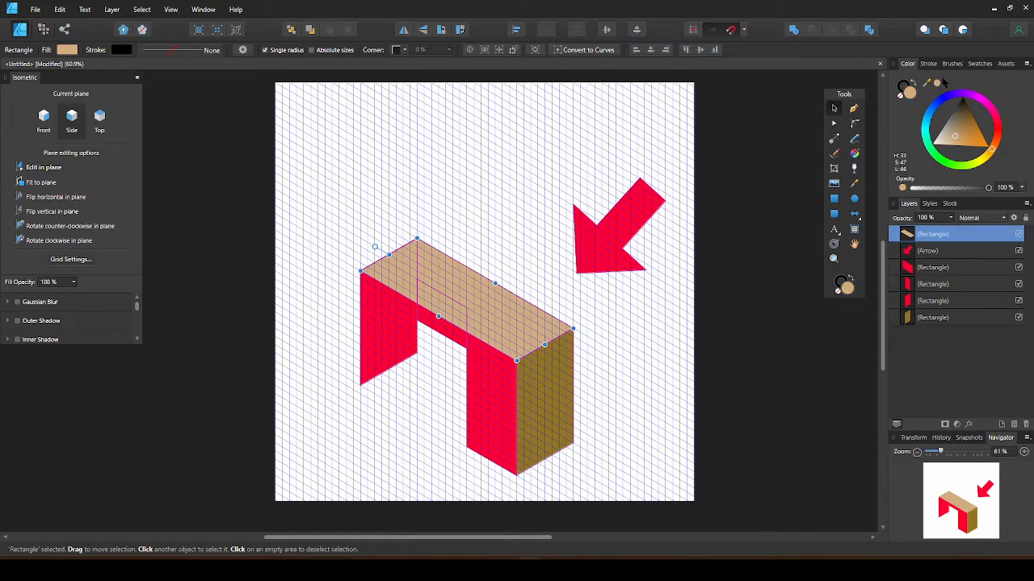
{"action": "left_click_drag", "start_coordinate": [926, 83], "coordinate": [464, 302]}
{"action": "left_click", "coordinate": [565, 373]}
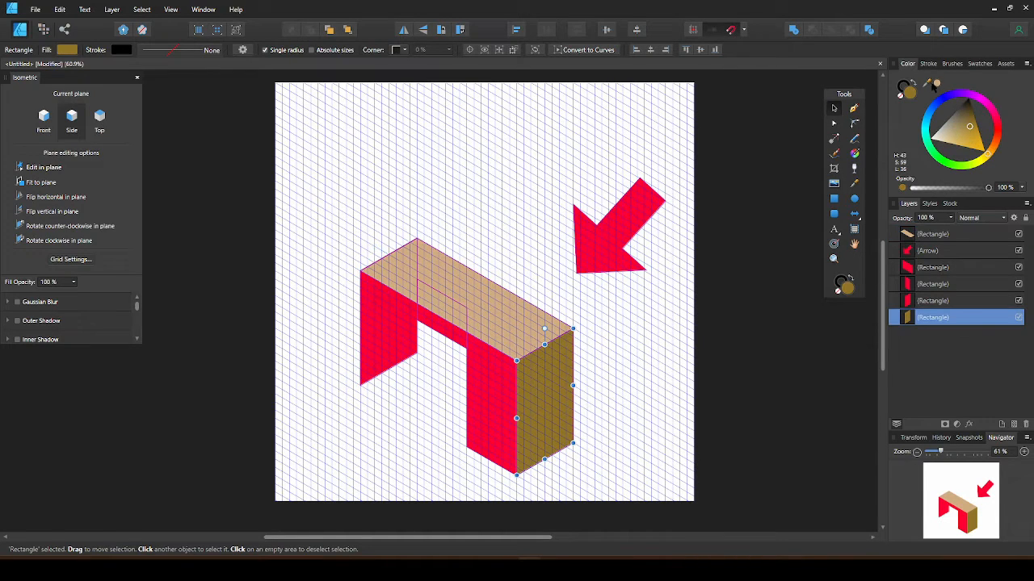
{"action": "left_click", "coordinate": [936, 84]}
{"action": "left_click_drag", "start_coordinate": [957, 139], "coordinate": [959, 137]}
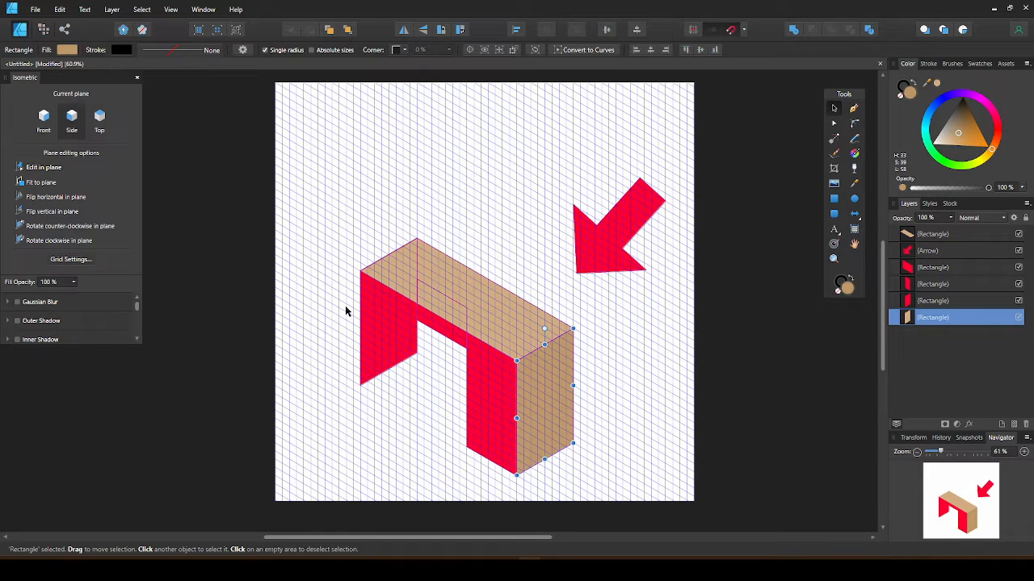
Step: Fill the far leg with the near end panel's sampled tan, darkened to H 33, S 39, L 53
{"action": "left_click", "coordinate": [389, 333]}
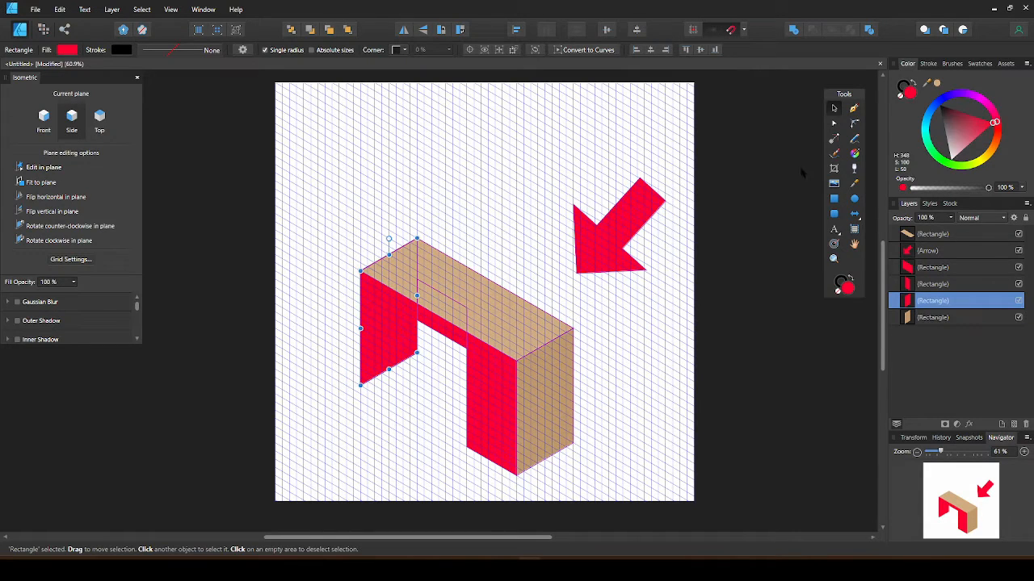
{"action": "left_click_drag", "start_coordinate": [938, 84], "coordinate": [565, 376]}
{"action": "left_click", "coordinate": [906, 91]}
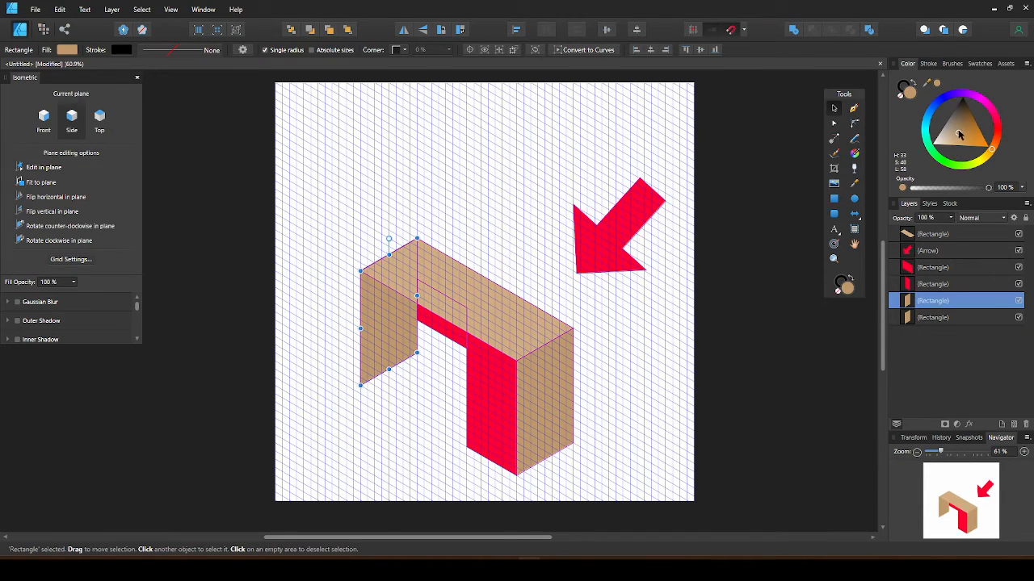
{"action": "left_click_drag", "start_coordinate": [959, 133], "coordinate": [957, 130]}
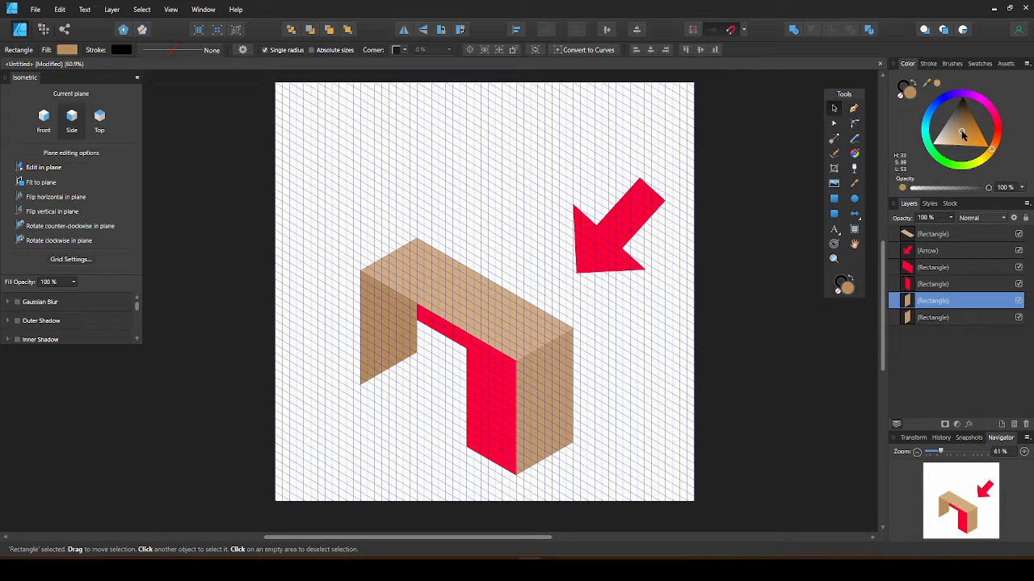
Step: Fill the back panel between the legs with a duller brown, H 33, S 28, L 53
{"action": "left_click", "coordinate": [449, 330]}
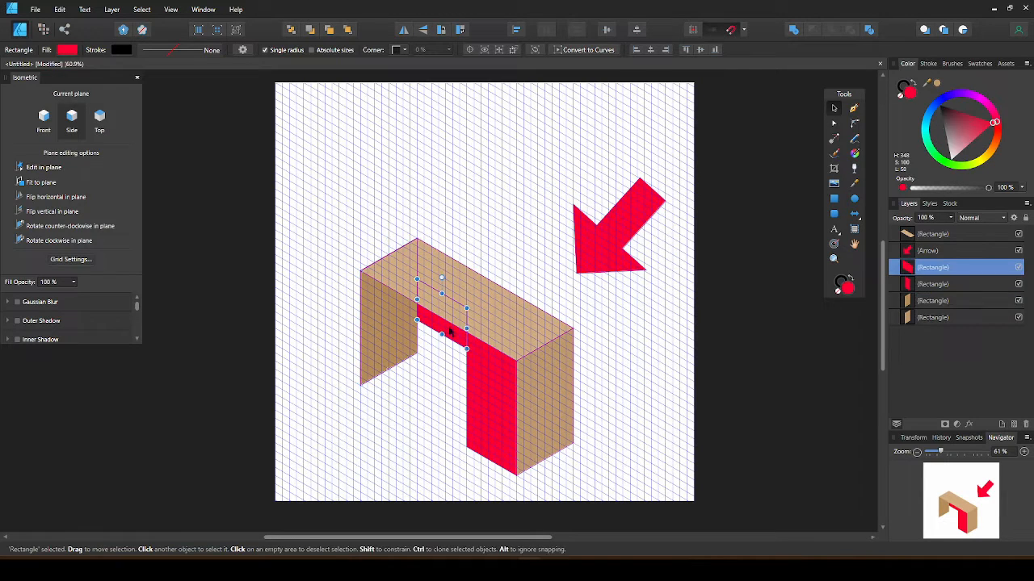
{"action": "left_click", "coordinate": [936, 83]}
{"action": "left_click_drag", "start_coordinate": [957, 131], "coordinate": [958, 132]}
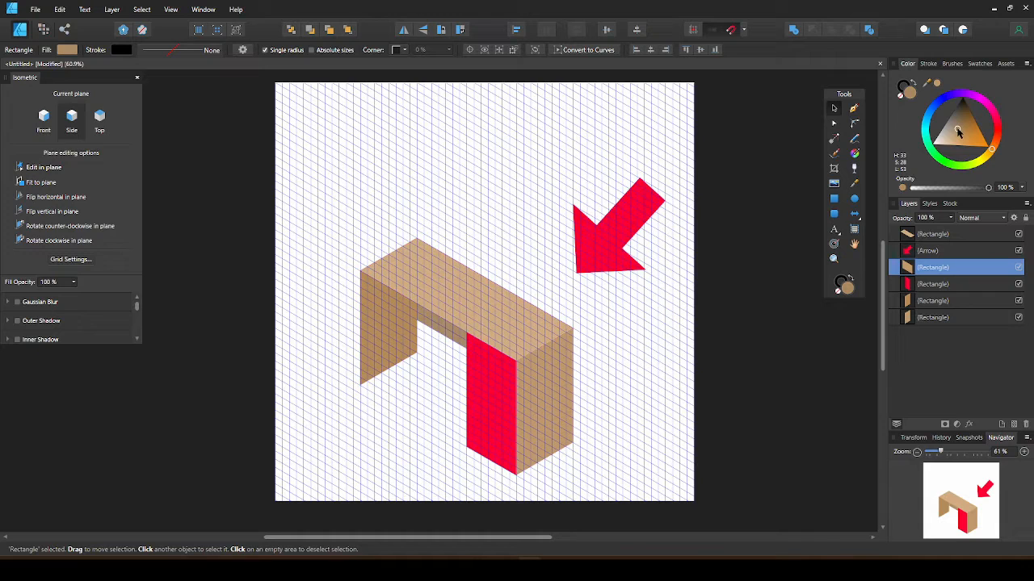
Step: Fill the remaining red Side plane panel of the desk with tan-brown, H 33, S 34, L 53
{"action": "left_click", "coordinate": [496, 394]}
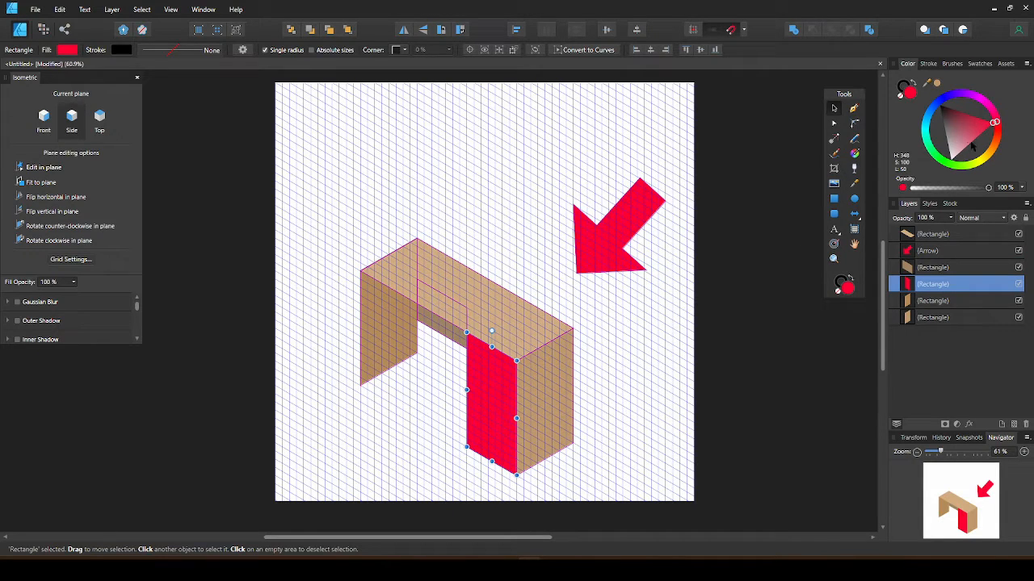
{"action": "left_click", "coordinate": [936, 82]}
{"action": "left_click_drag", "start_coordinate": [961, 137], "coordinate": [958, 128]}
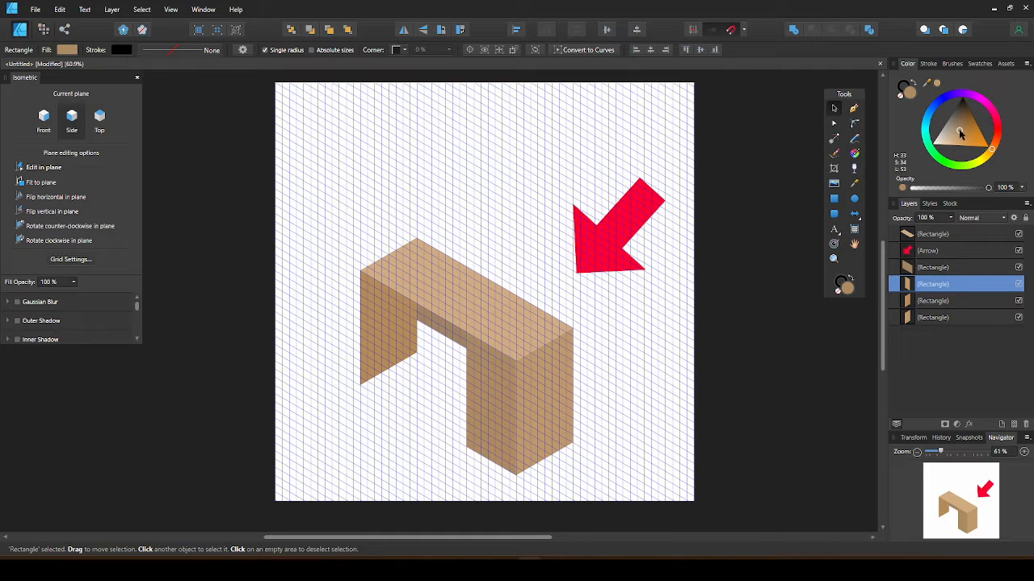
{"action": "left_click_drag", "start_coordinate": [960, 134], "coordinate": [958, 130]}
Step: Hide the grid to view the coloured desk
{"action": "key", "text": "ctrl+'"}
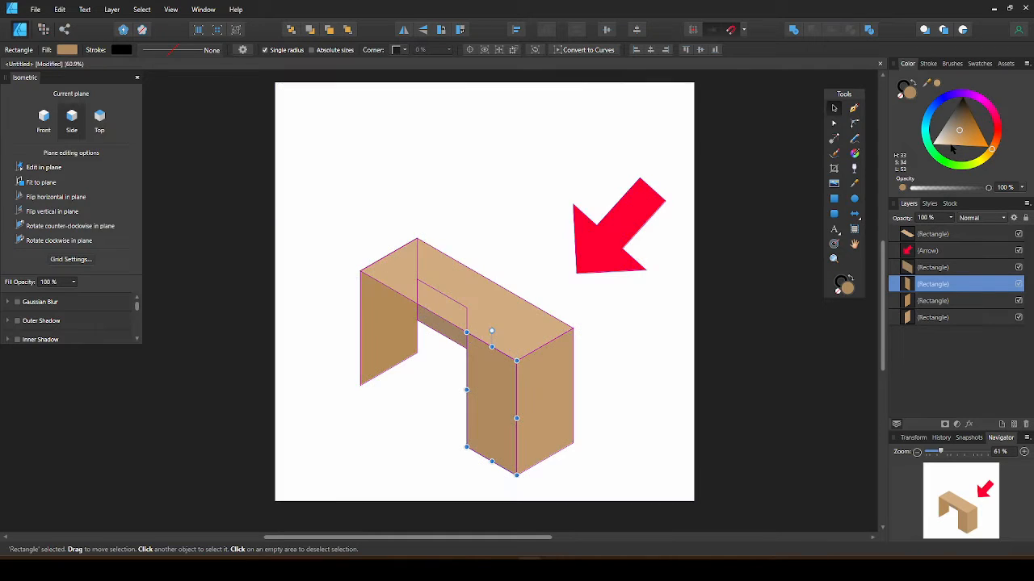
{"action": "scroll", "coordinate": [572, 325], "scroll_direction": "down", "scroll_amount": 1}
{"action": "scroll", "coordinate": [617, 304], "scroll_direction": "up", "scroll_amount": 1}
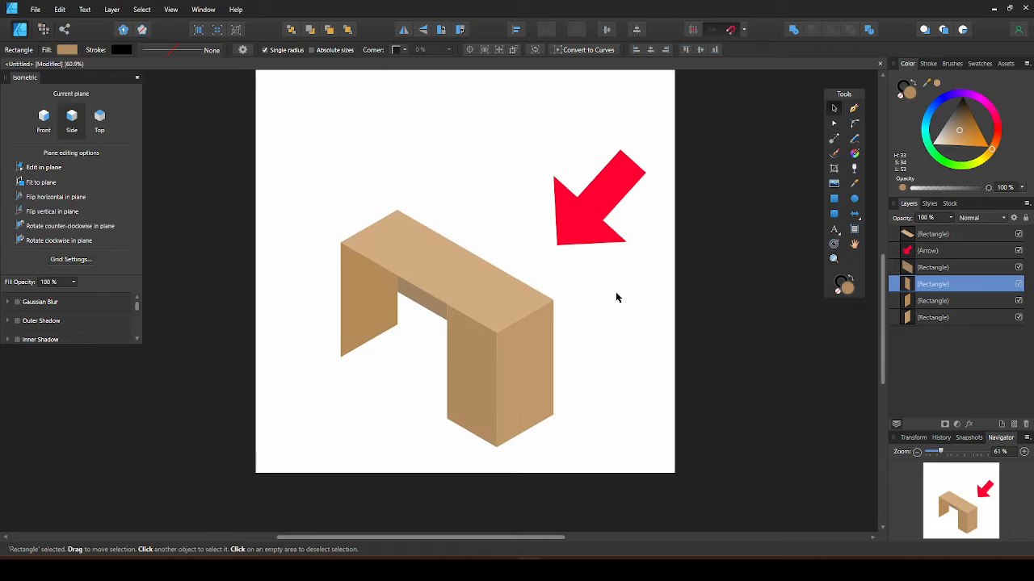
{"action": "left_click", "coordinate": [615, 315]}
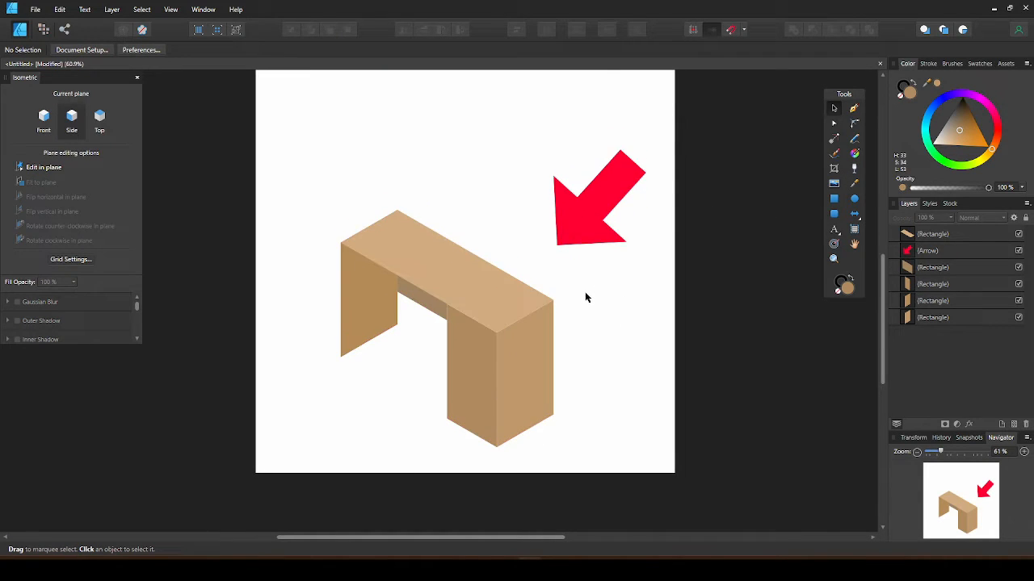
{"action": "scroll", "coordinate": [585, 295], "scroll_direction": "up", "scroll_amount": 1}
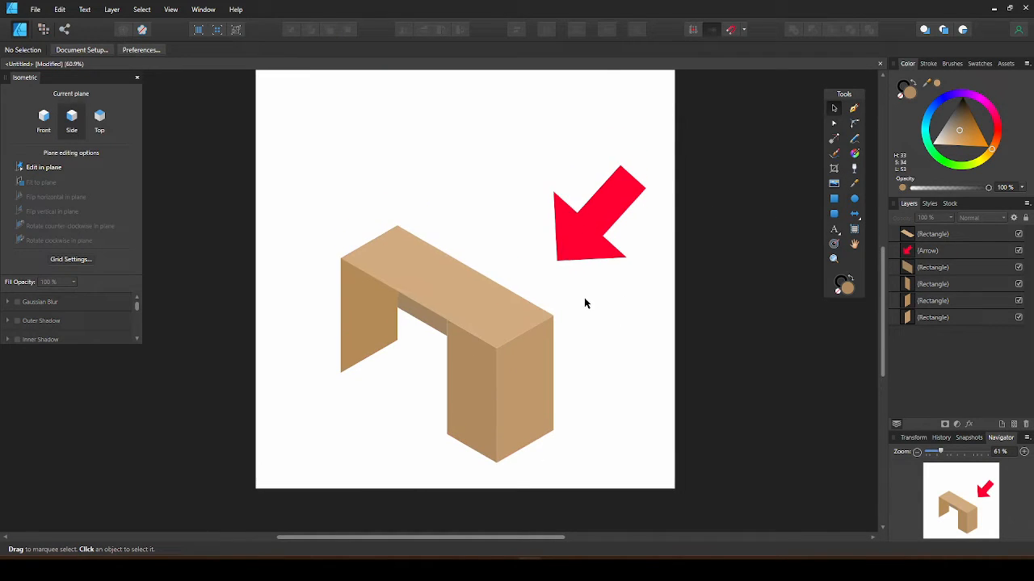
{"action": "left_click", "coordinate": [441, 328]}
{"action": "left_click_drag", "start_coordinate": [421, 321], "coordinate": [422, 324]}
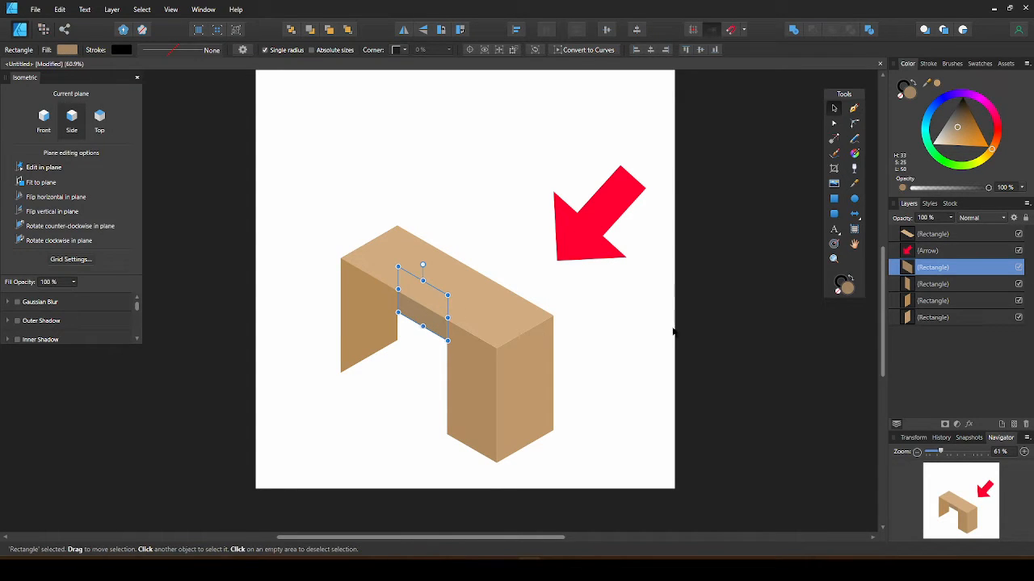
{"action": "left_click", "coordinate": [784, 356]}
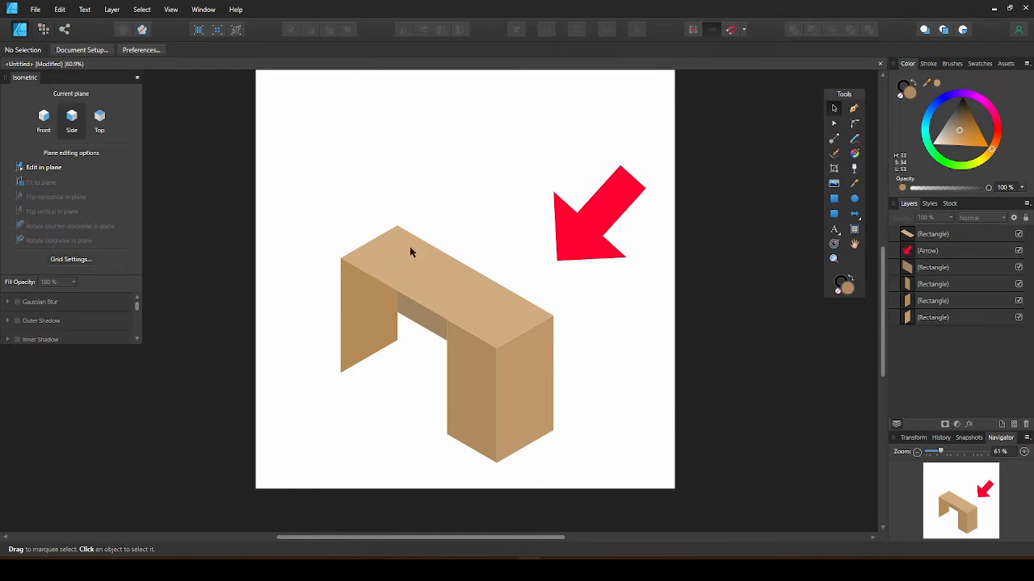
Step: Show the grid and draw a one-grid-unit-wide Side plane rectangle over the far leg's full height, coloured like the near leg's front panel
{"action": "key", "text": "ctrl+apostrophe"}
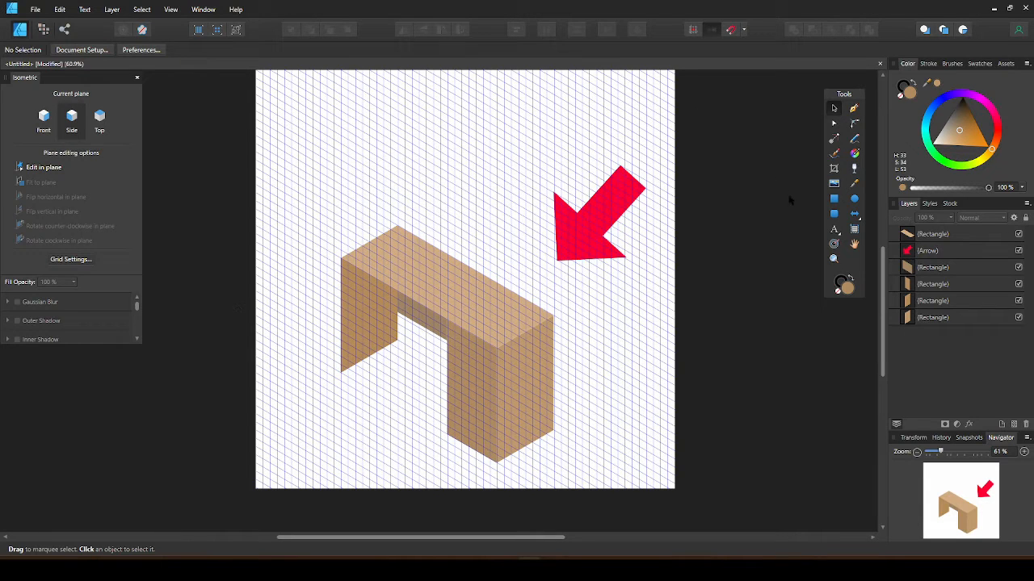
{"action": "left_click", "coordinate": [835, 198]}
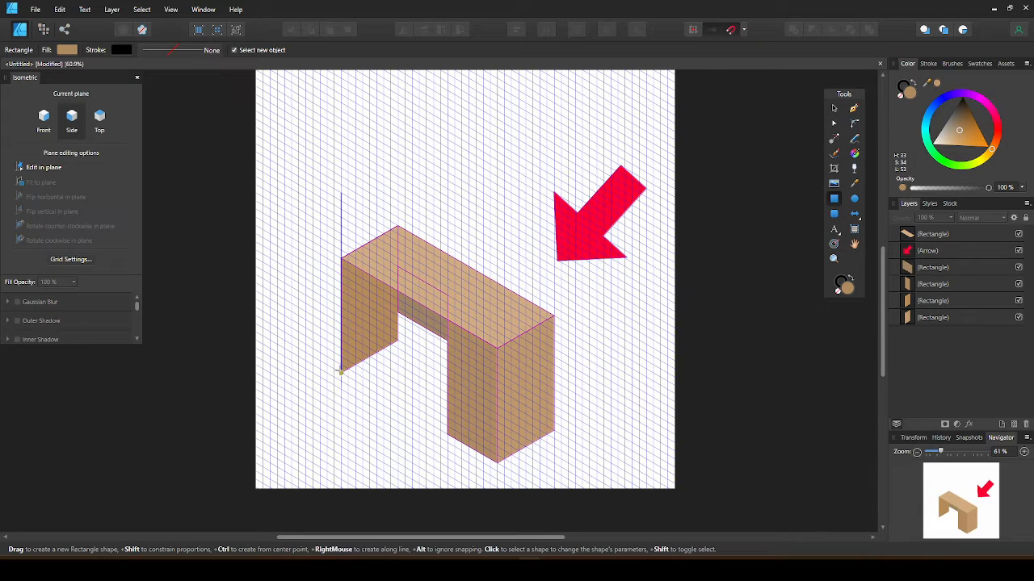
{"action": "left_click_drag", "start_coordinate": [340, 372], "coordinate": [311, 364]}
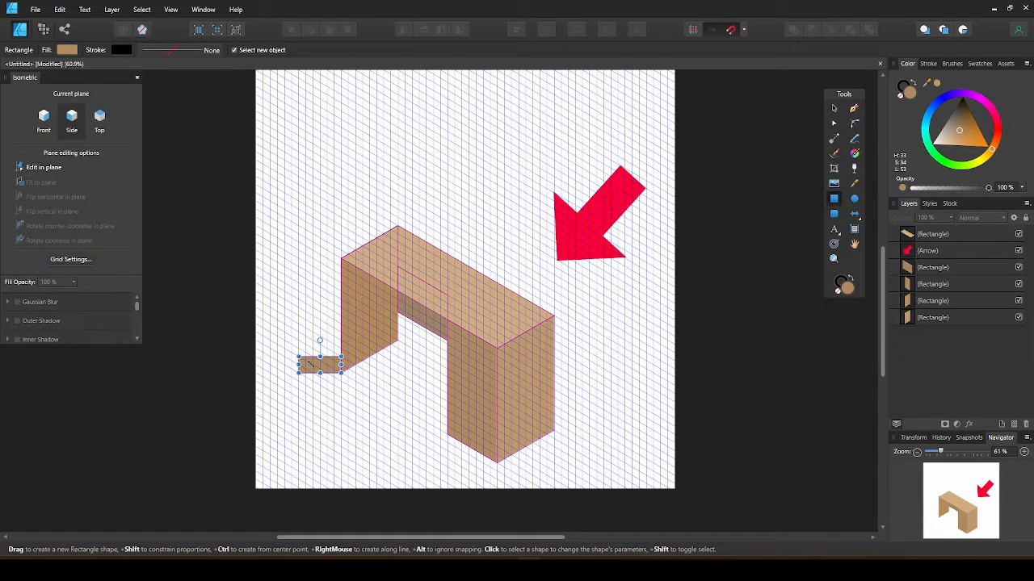
{"action": "key", "text": "ctrl+z"}
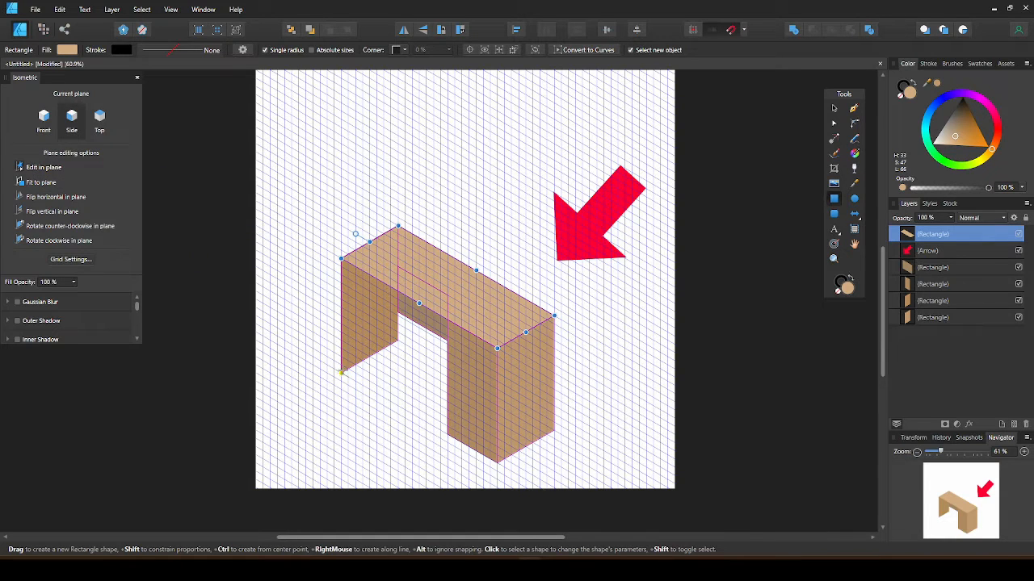
{"action": "left_click_drag", "start_coordinate": [341, 371], "coordinate": [347, 260]}
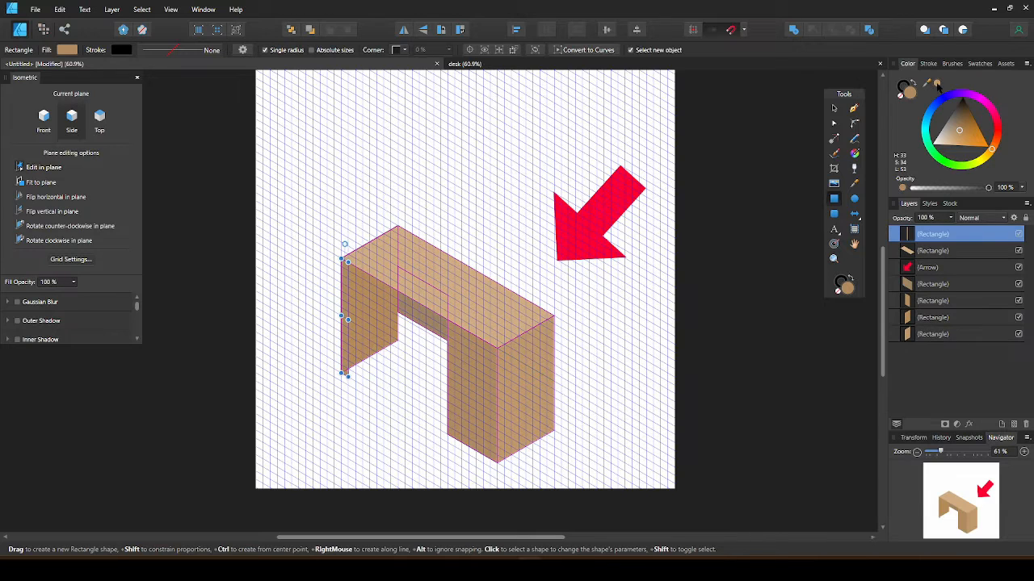
{"action": "left_click_drag", "start_coordinate": [936, 84], "coordinate": [475, 409]}
Step: Select the near leg's front panel together with the far leg's narrow strip and give both a slightly lighter tan fill
{"action": "left_click", "coordinate": [835, 108]}
{"action": "left_click", "coordinate": [484, 392]}
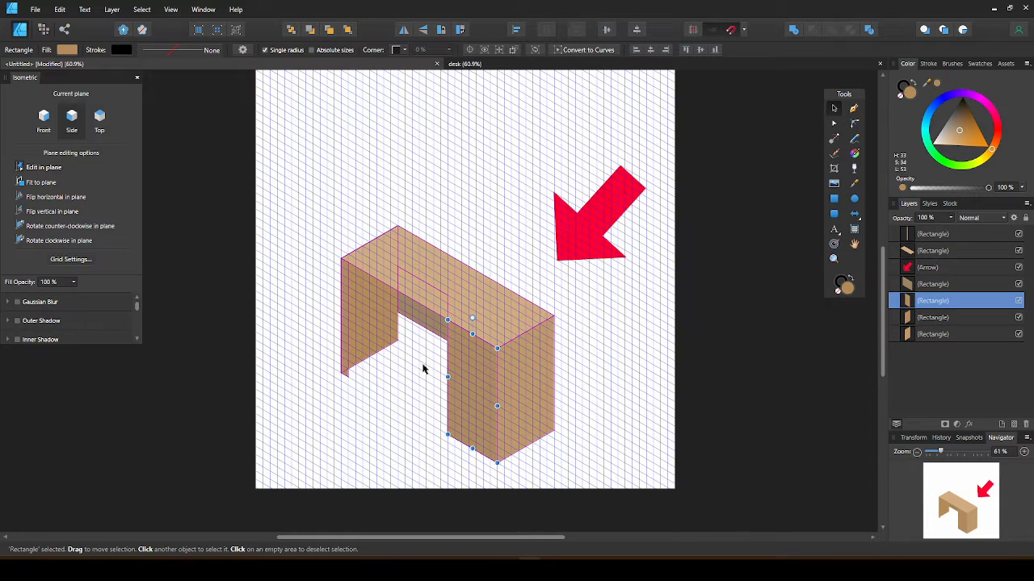
{"action": "left_click", "coordinate": [344, 321], "text": "shift"}
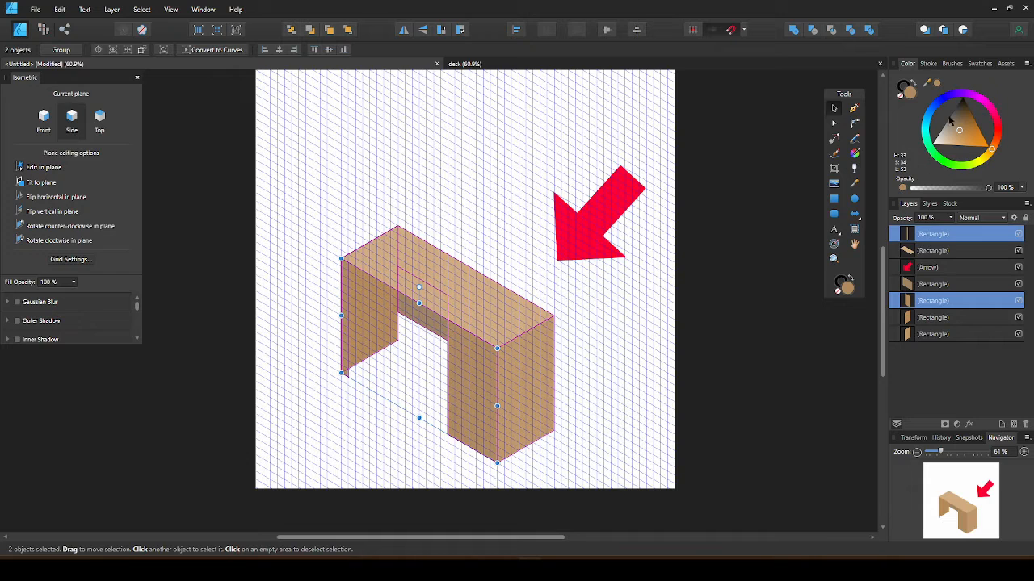
{"action": "left_click_drag", "start_coordinate": [962, 135], "coordinate": [958, 136]}
Step: Hide the grid and clear the selection to check the desk's shading
{"action": "left_click", "coordinate": [522, 363]}
{"action": "key", "text": "ctrl+apostrophe"}
{"action": "scroll", "coordinate": [577, 324], "scroll_direction": "down", "scroll_amount": 1}
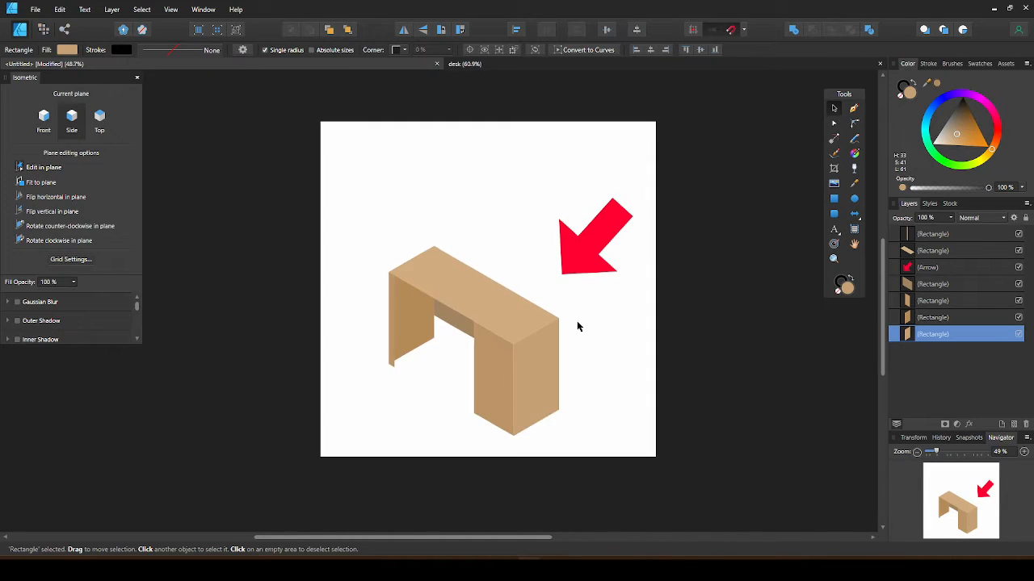
{"action": "scroll", "coordinate": [584, 312], "scroll_direction": "up", "scroll_amount": 1}
{"action": "scroll", "coordinate": [588, 306], "scroll_direction": "up", "scroll_amount": 1}
{"action": "left_click", "coordinate": [607, 321]}
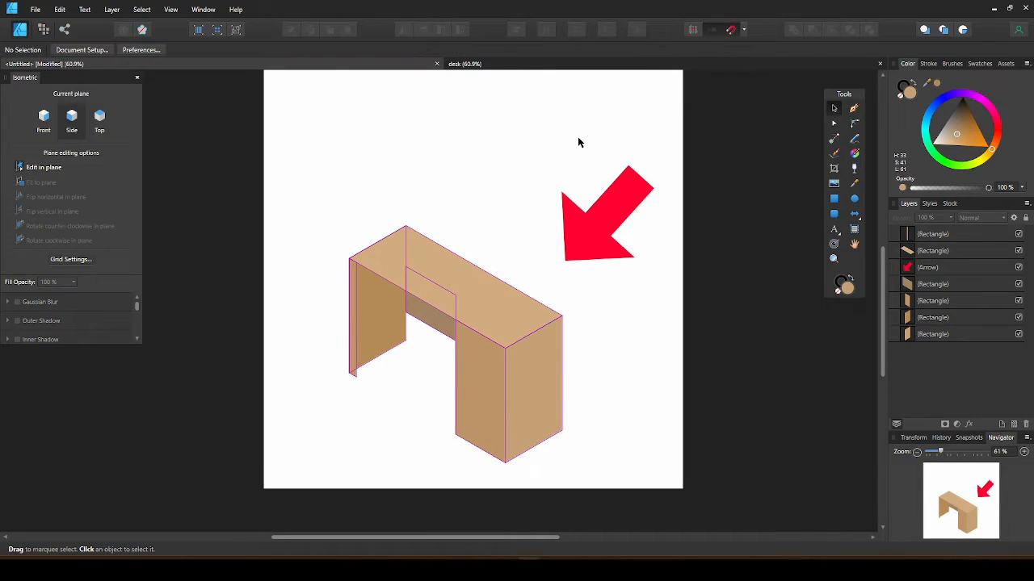
Step: Show the grid and move the far leg's large panel one grid unit along the desk, to the inner edge of the narrow strip
{"action": "key", "text": "ctrl+apostrophe"}
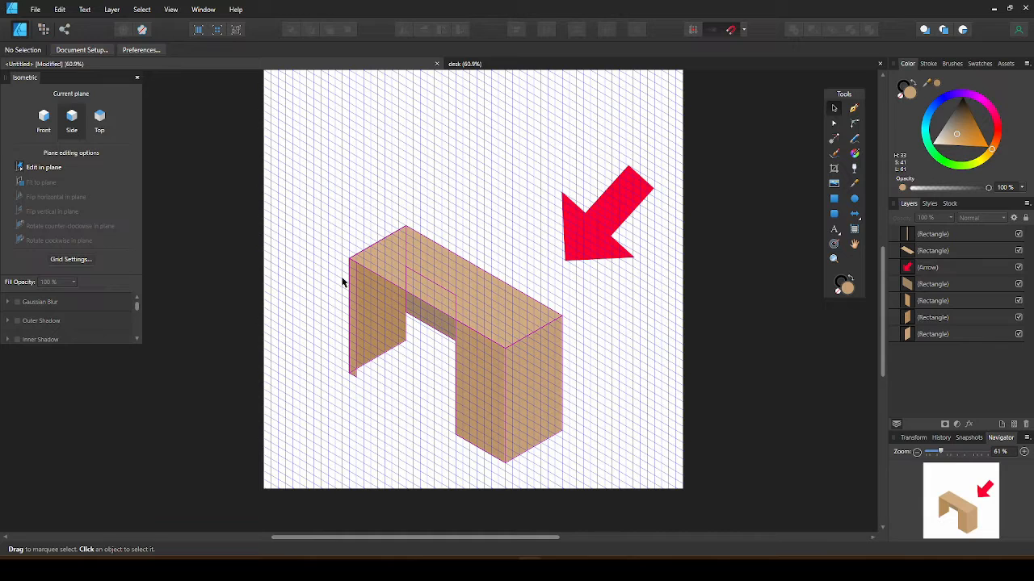
{"action": "left_click", "coordinate": [365, 337]}
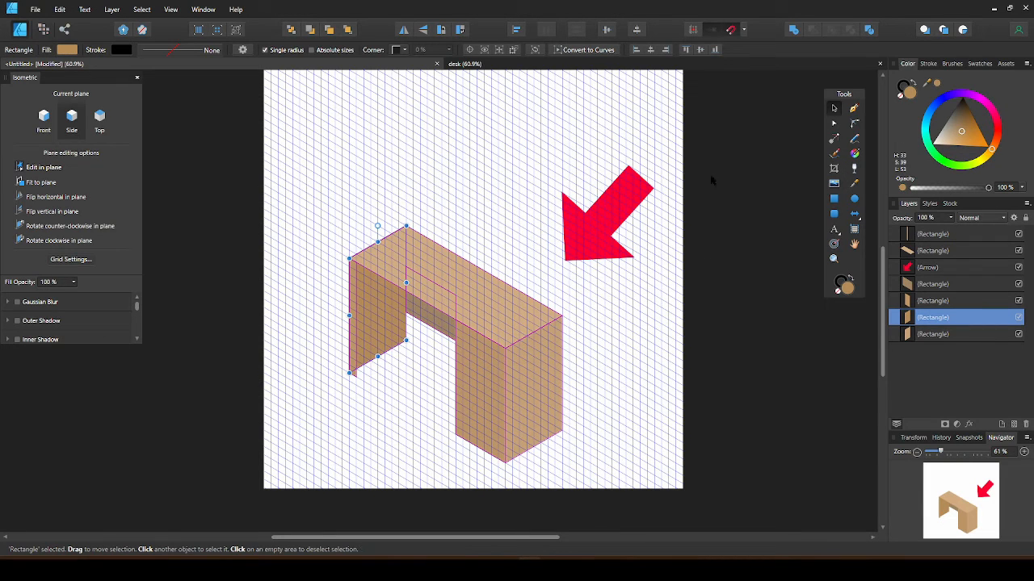
{"action": "left_click_drag", "start_coordinate": [383, 315], "coordinate": [388, 318]}
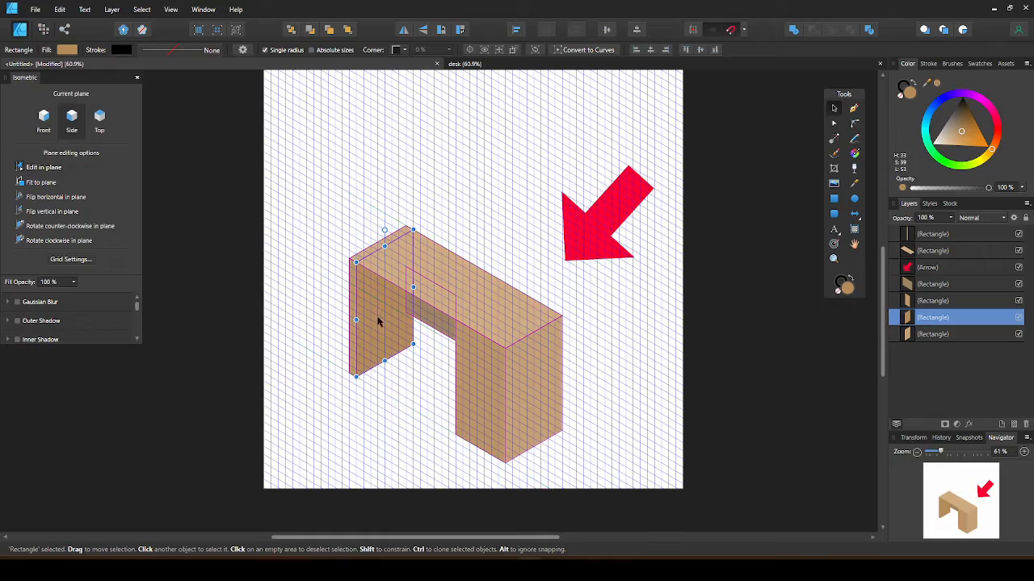
{"action": "scroll", "coordinate": [376, 320], "scroll_direction": "up", "scroll_amount": 3}
{"action": "scroll", "coordinate": [376, 323], "scroll_direction": "up", "scroll_amount": 2}
{"action": "scroll", "coordinate": [375, 320], "scroll_direction": "down", "scroll_amount": 4}
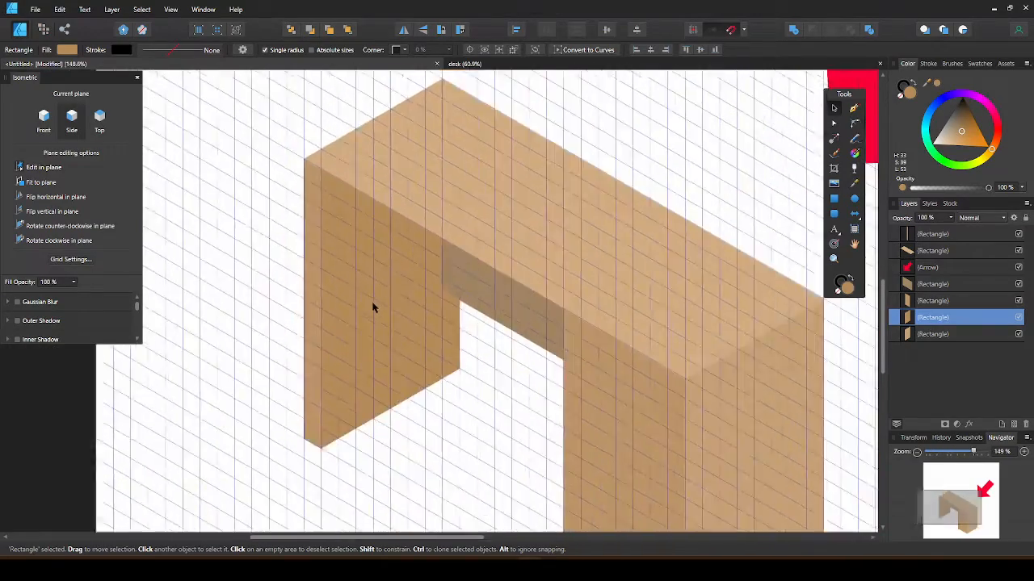
{"action": "scroll", "coordinate": [370, 327], "scroll_direction": "up", "scroll_amount": 1}
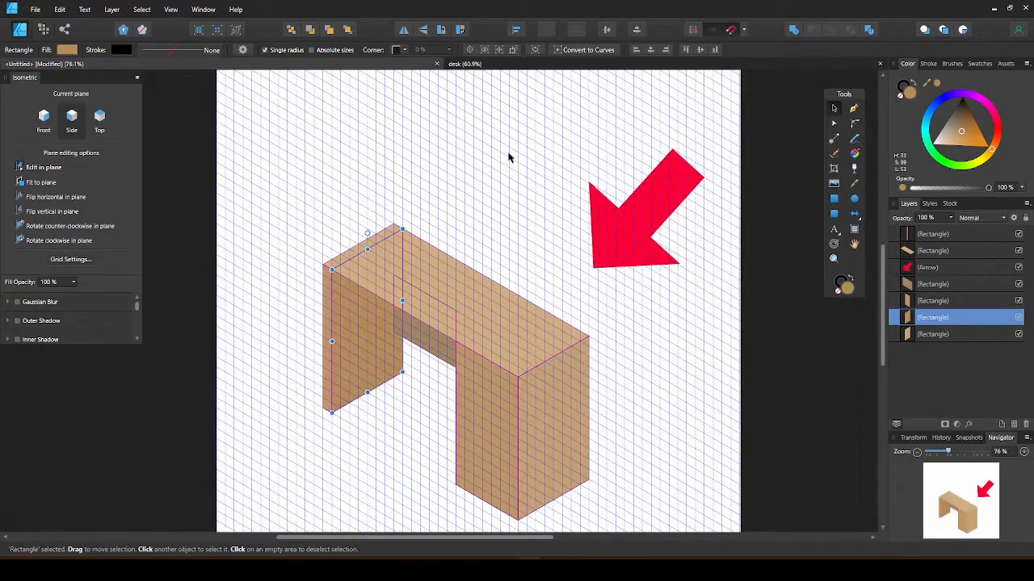
Step: Draw a Side plane rectangle of 550 by 25 px along the desktop's long front edge, filled with the near leg's sampled front tan
{"action": "left_click", "coordinate": [459, 171]}
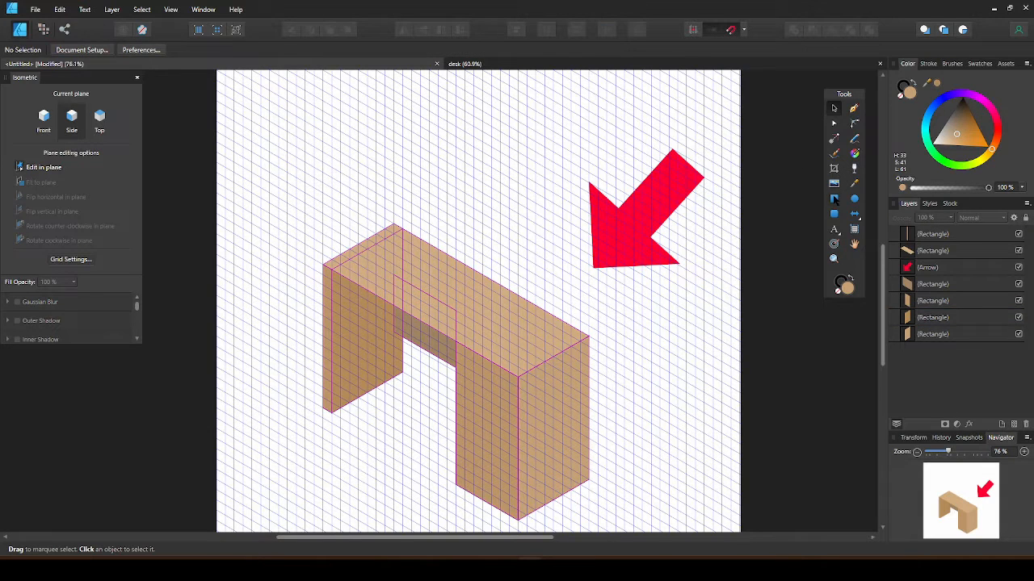
{"action": "key", "text": "m"}
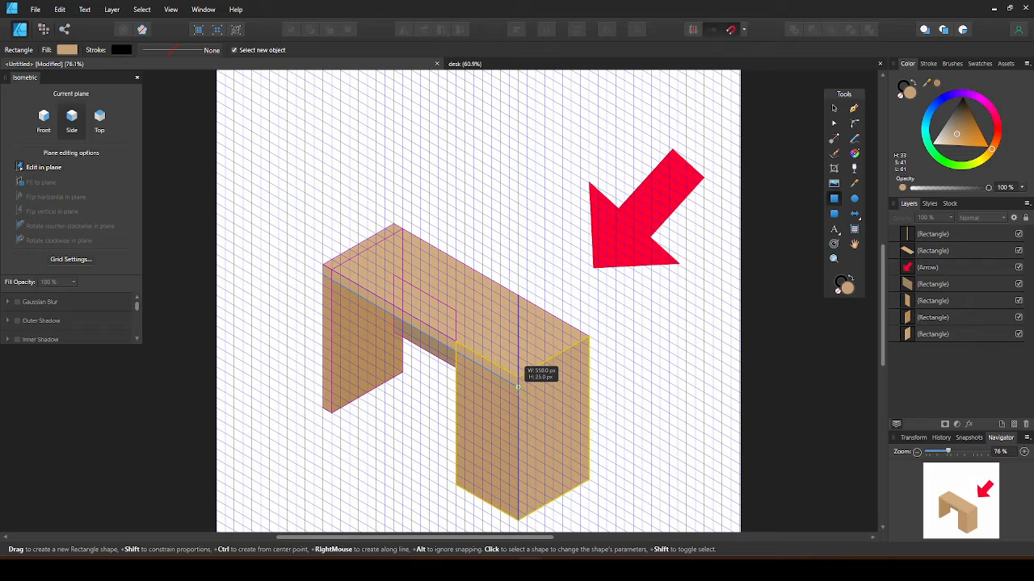
{"action": "left_click_drag", "start_coordinate": [518, 387], "coordinate": [323, 269]}
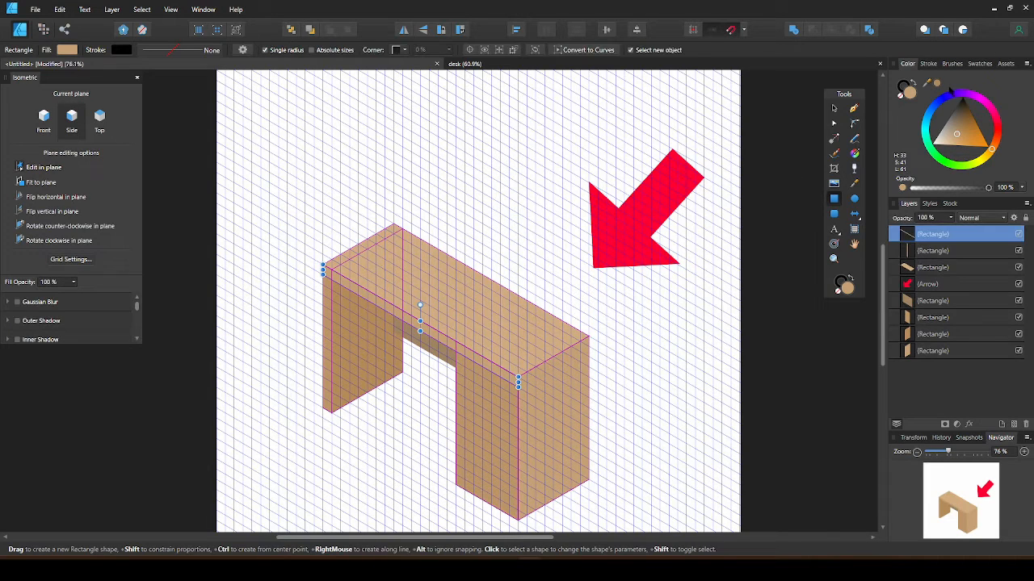
{"action": "left_click_drag", "start_coordinate": [927, 84], "coordinate": [484, 419]}
{"action": "left_click", "coordinate": [937, 84]}
{"action": "scroll", "coordinate": [521, 363], "scroll_direction": "up", "scroll_amount": 2}
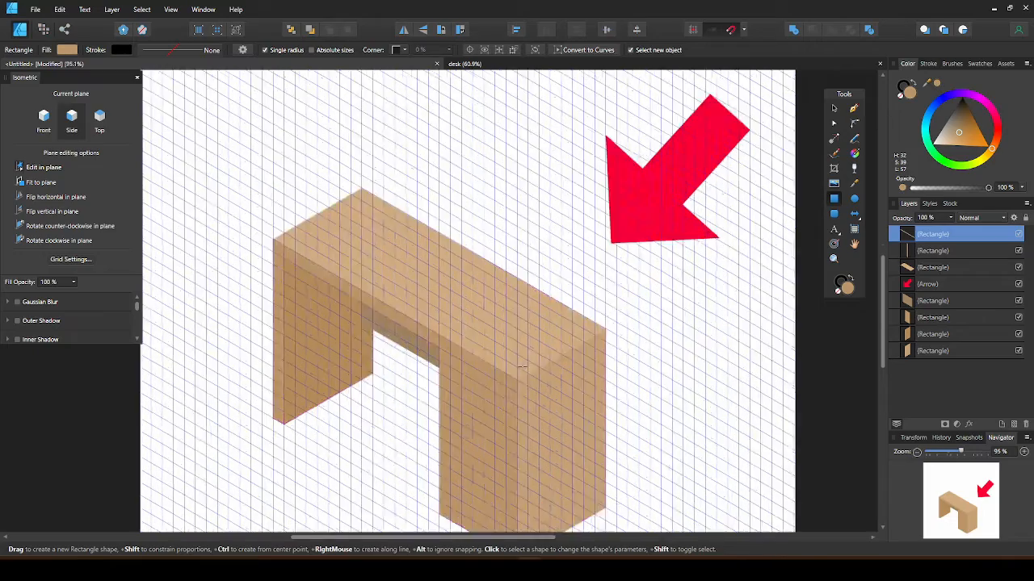
{"action": "scroll", "coordinate": [536, 347], "scroll_direction": "down", "scroll_amount": 2}
{"action": "left_click_drag", "start_coordinate": [528, 362], "coordinate": [472, 349]}
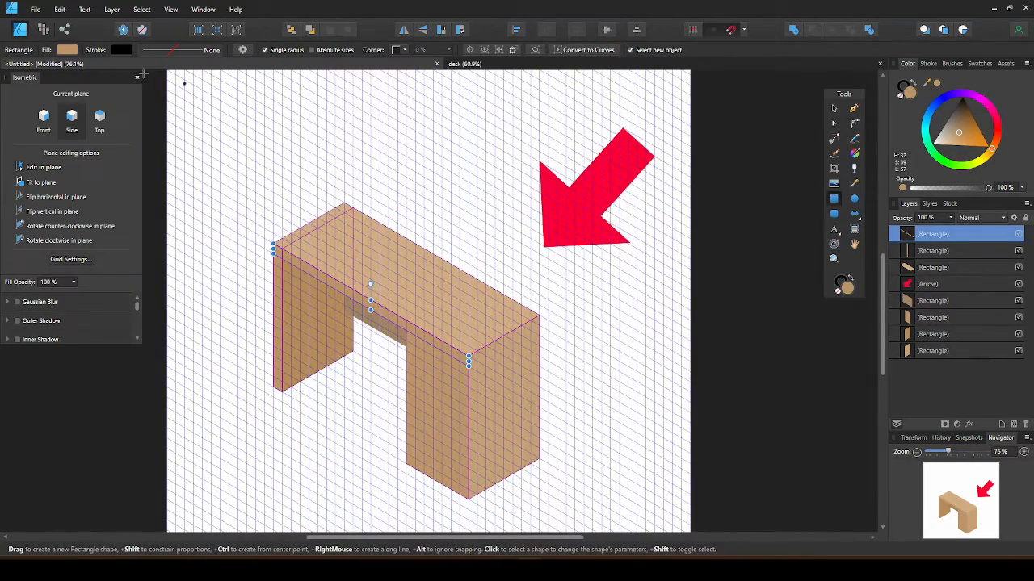
Step: Draw a matching Front plane edge strip across the desktop's near short end and fill it with light tan, H 33, S 47, L 65
{"action": "left_click", "coordinate": [45, 118]}
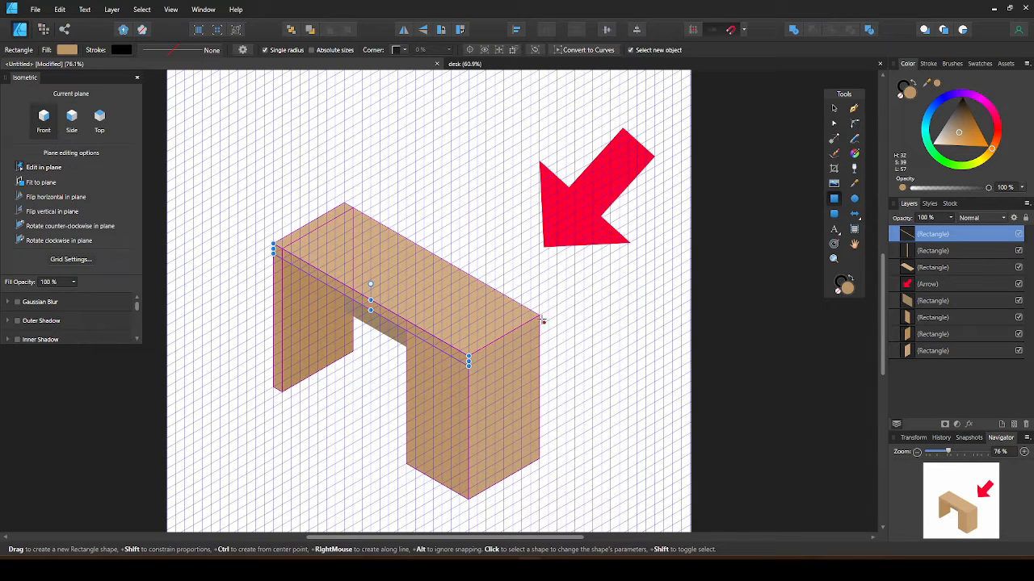
{"action": "left_click_drag", "start_coordinate": [542, 320], "coordinate": [469, 365]}
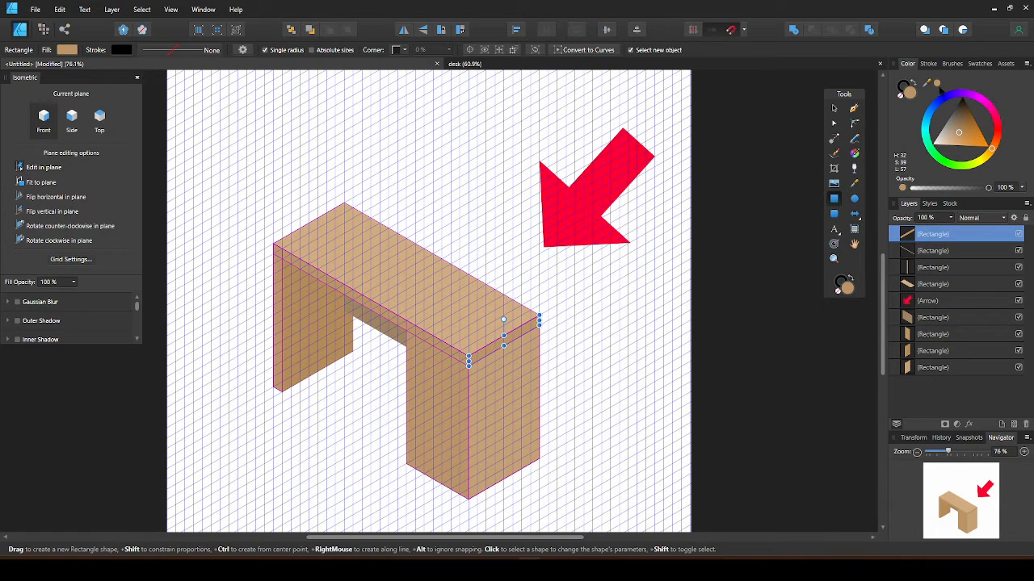
{"action": "mouse_move", "coordinate": [927, 83]}
{"action": "left_mouse_down"}
{"action": "mouse_move", "coordinate": [622, 404]}
{"action": "mouse_move", "coordinate": [525, 391]}
{"action": "left_mouse_up"}
{"action": "left_click", "coordinate": [957, 137]}
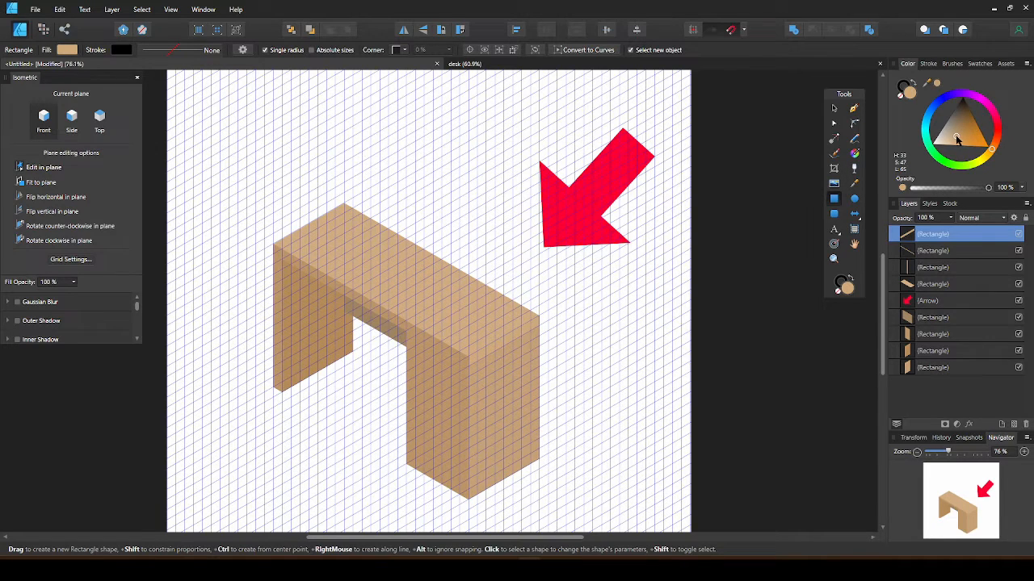
Step: Hide the grid to inspect the desktop's new edge strips up close
{"action": "key", "text": "ctrl+apostrophe"}
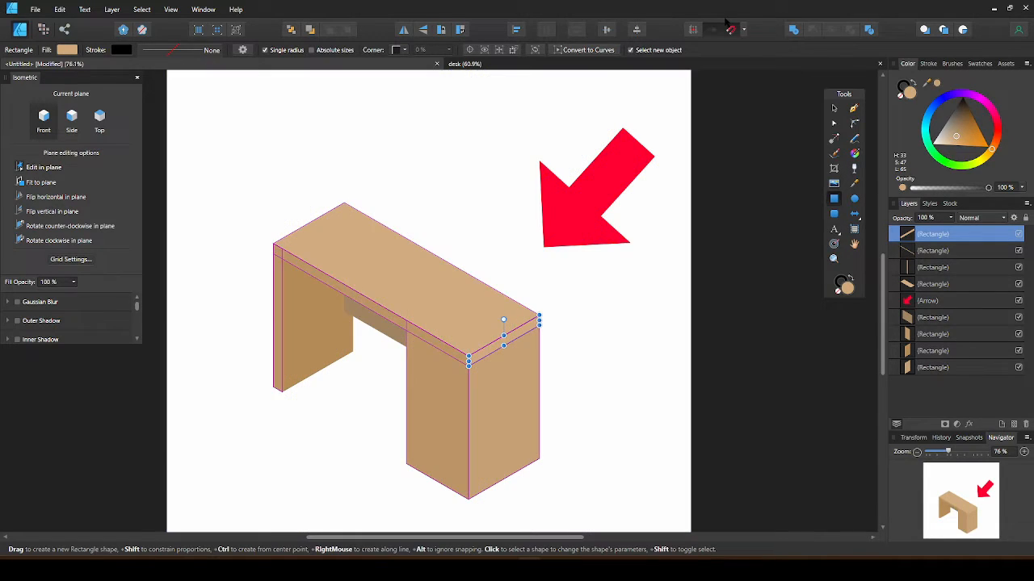
{"action": "scroll", "coordinate": [503, 369], "scroll_direction": "up", "scroll_amount": 3}
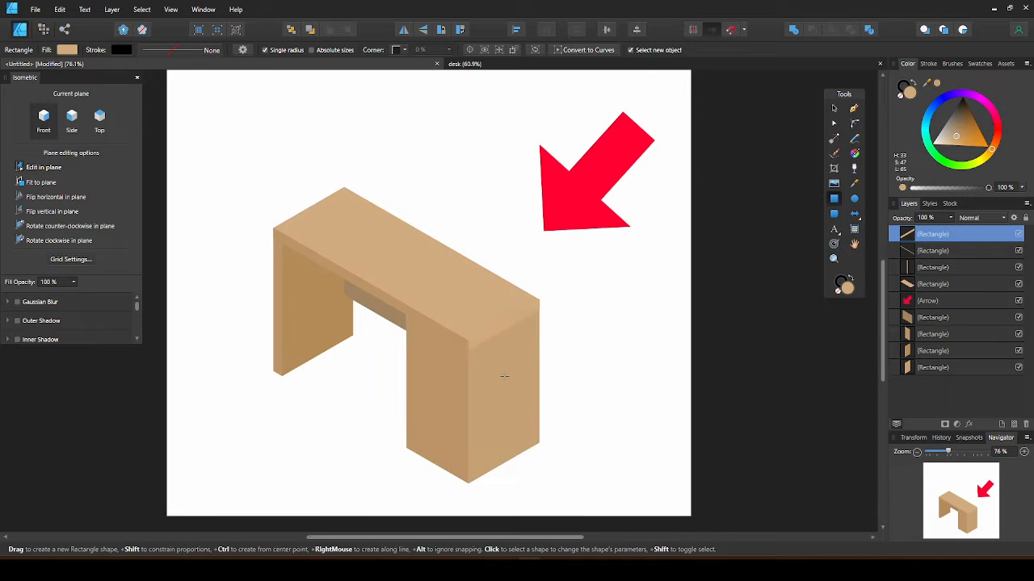
{"action": "left_click_drag", "start_coordinate": [532, 360], "coordinate": [559, 376]}
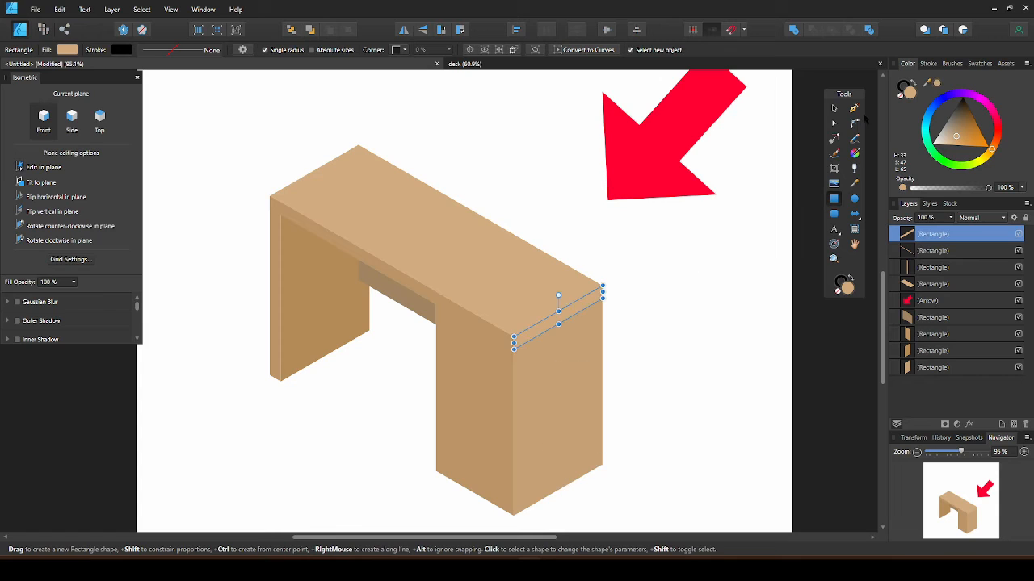
Step: Switch the colour controls to Boxes and refine the short end strip's fill to a tan slightly lighter than the end panel
{"action": "left_click", "coordinate": [938, 84]}
{"action": "left_click", "coordinate": [1026, 63]}
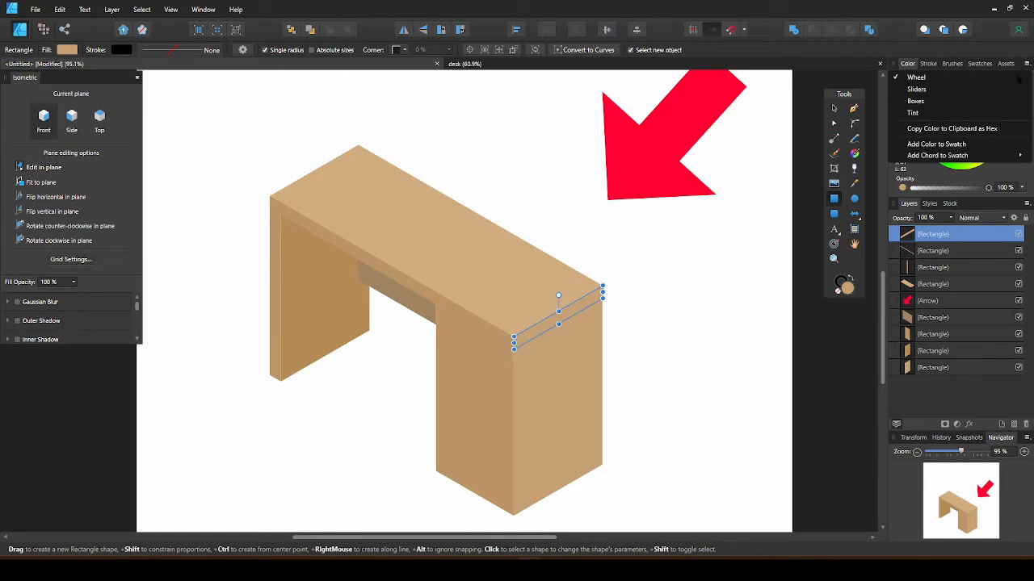
{"action": "left_click", "coordinate": [989, 107]}
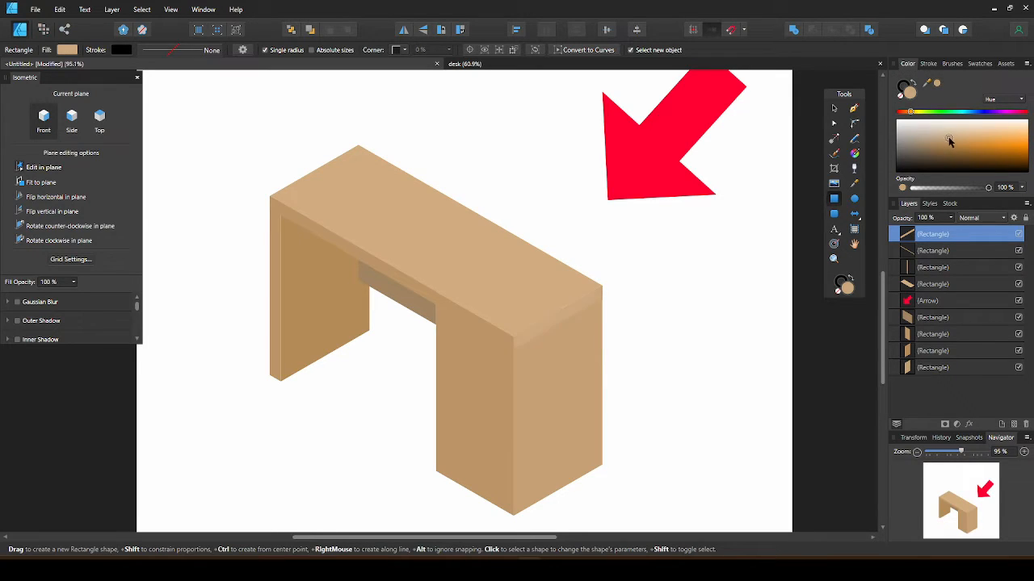
{"action": "left_click_drag", "start_coordinate": [950, 143], "coordinate": [951, 143]}
{"action": "left_click_drag", "start_coordinate": [926, 83], "coordinate": [504, 252]}
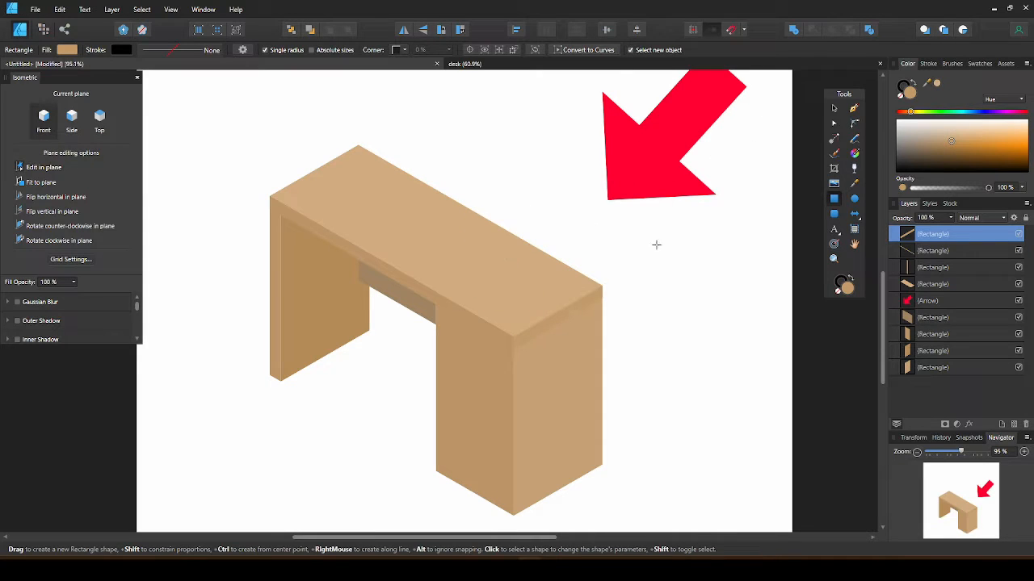
{"action": "left_click", "coordinate": [958, 139]}
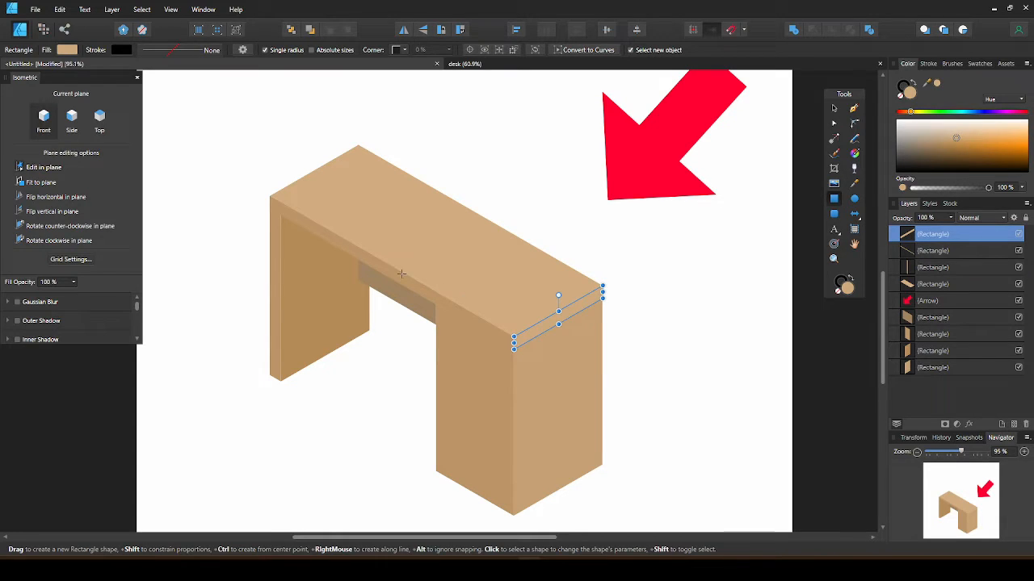
Step: Select the desktop's long front edge strip and lighten its fill to a pale tan close to the desktop's colour
{"action": "left_click", "coordinate": [935, 247]}
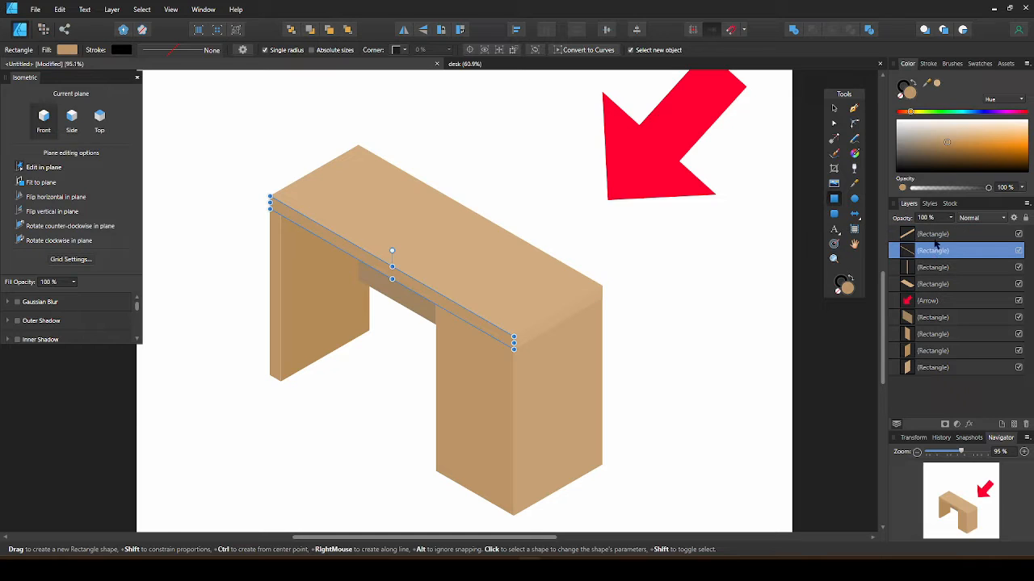
{"action": "left_click", "coordinate": [935, 141]}
{"action": "left_click_drag", "start_coordinate": [935, 82], "coordinate": [577, 303]}
{"action": "left_click", "coordinate": [957, 142]}
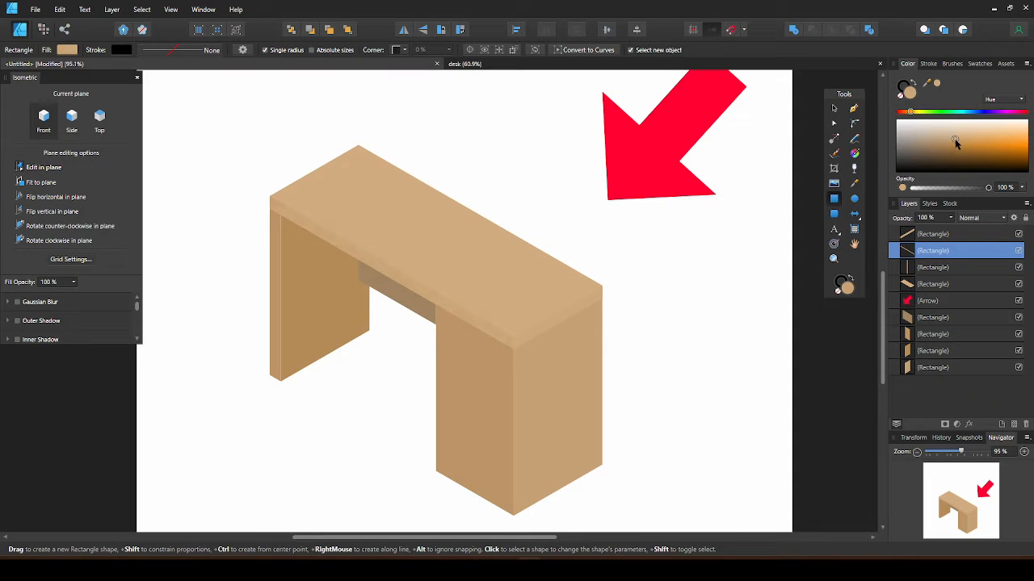
Step: Adjust the fill of the desktop's long front edge strip to a slightly deeper tan and deselect it
{"action": "left_click", "coordinate": [956, 146]}
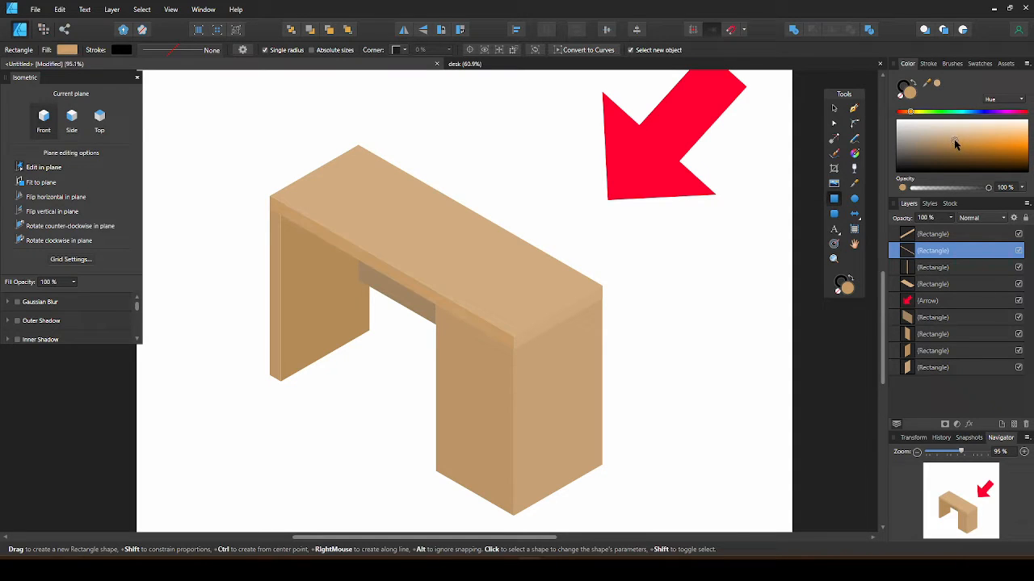
{"action": "key", "text": "v"}
{"action": "left_click", "coordinate": [716, 329]}
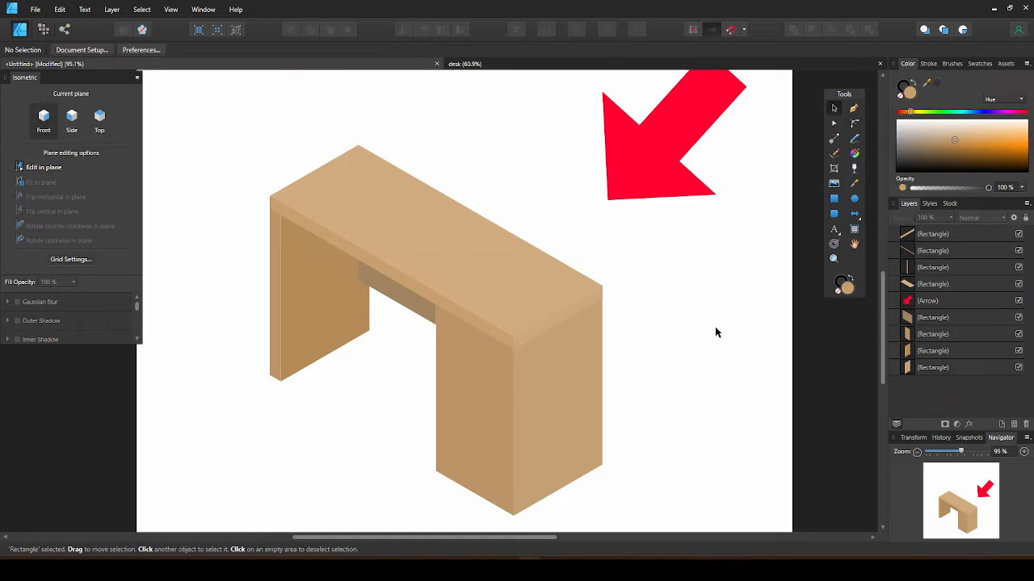
Step: Narrow the back panel under the desktop so its end meets the leg's inner edge, and turn on snapping
{"action": "left_click", "coordinate": [404, 295]}
{"action": "left_click_drag", "start_coordinate": [359, 245], "coordinate": [369, 250]}
{"action": "left_click", "coordinate": [731, 29]}
{"action": "left_click", "coordinate": [663, 328]}
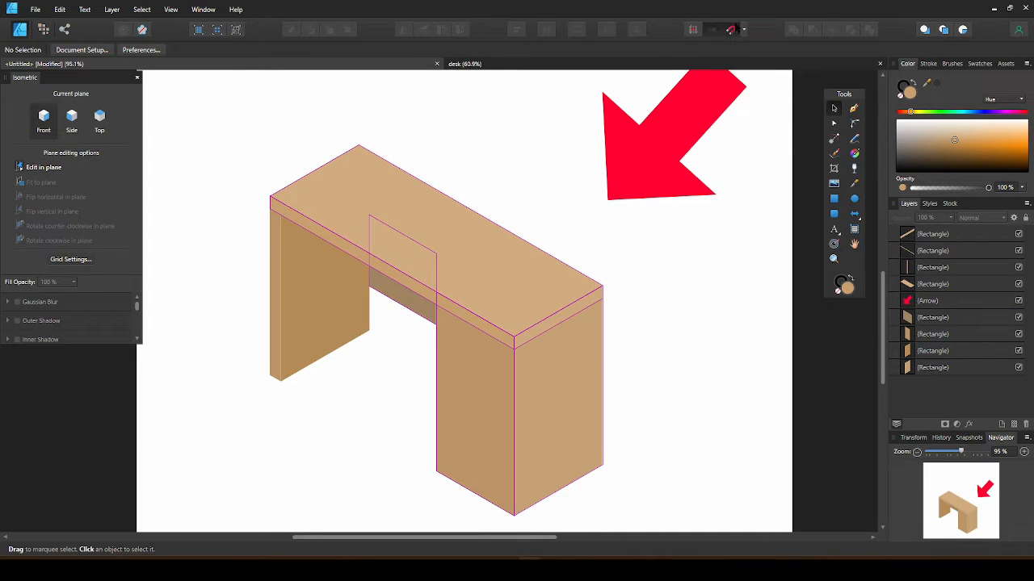
Step: Show the Side plane grid and widen the cabinet's front panel to 200 px toward the leg opening
{"action": "key", "text": "ctrl+minus"}
{"action": "key", "text": "ctrl+apostrophe"}
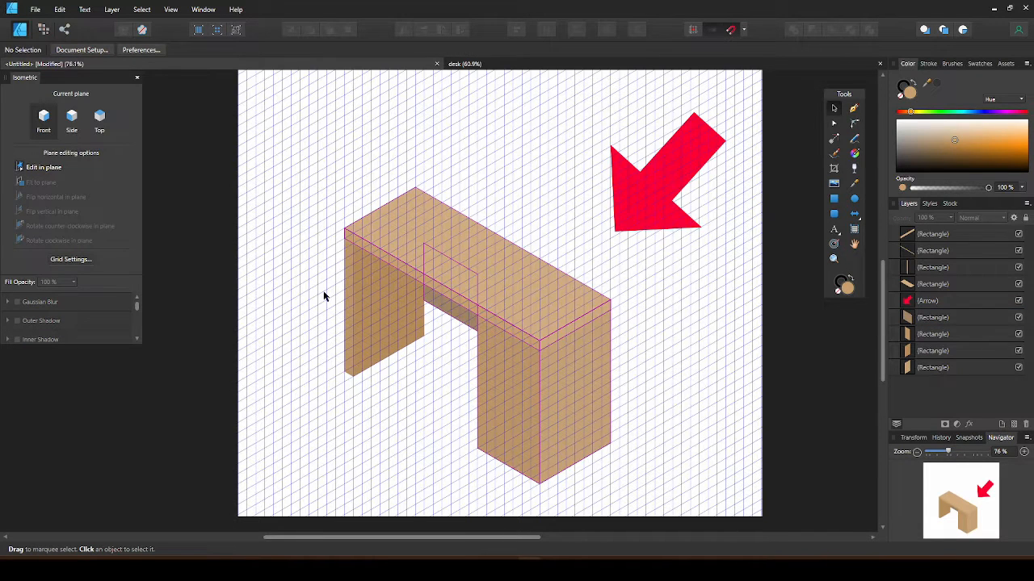
{"action": "left_click", "coordinate": [80, 118]}
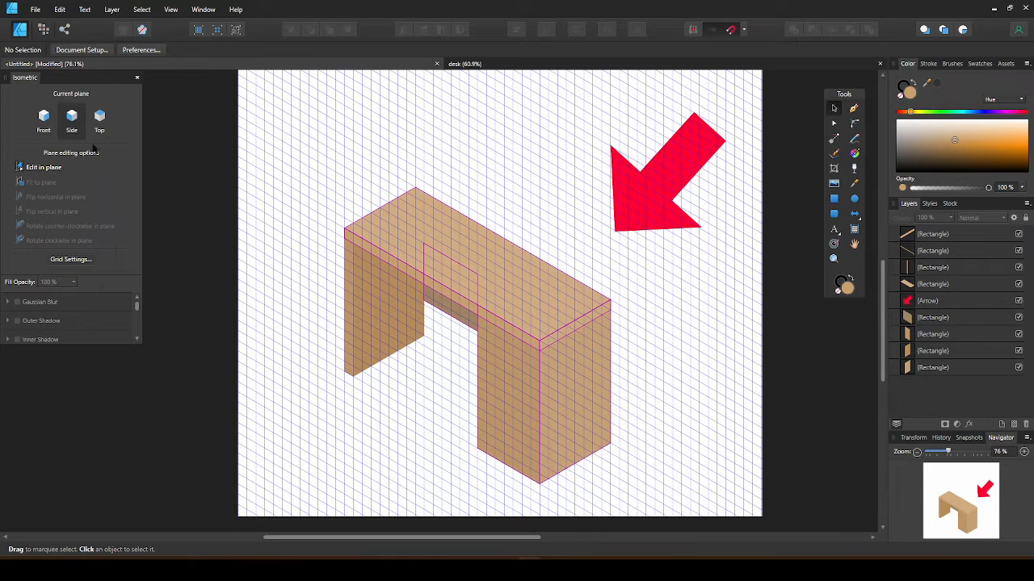
{"action": "left_click", "coordinate": [479, 370]}
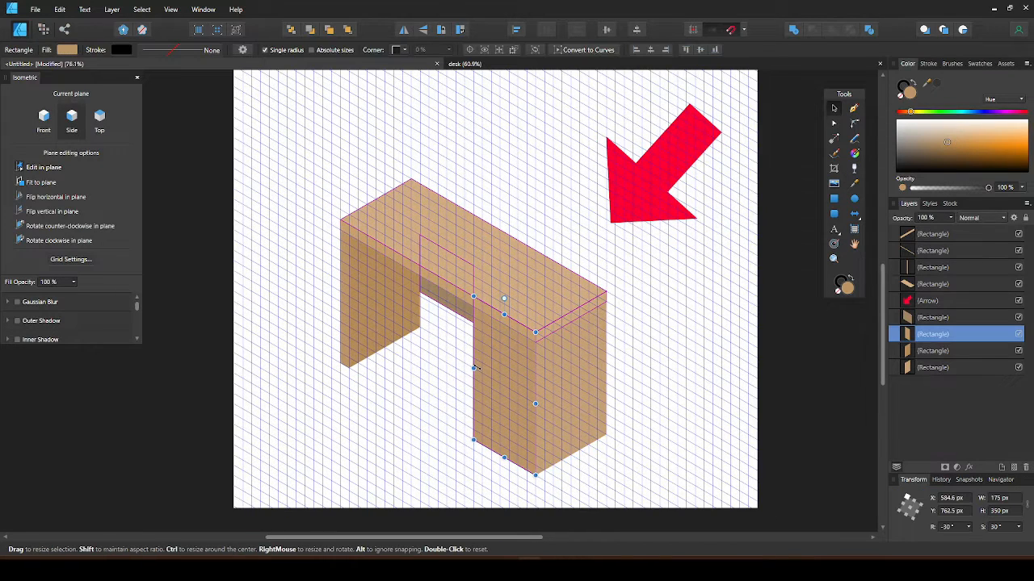
{"action": "left_click_drag", "start_coordinate": [474, 368], "coordinate": [469, 362]}
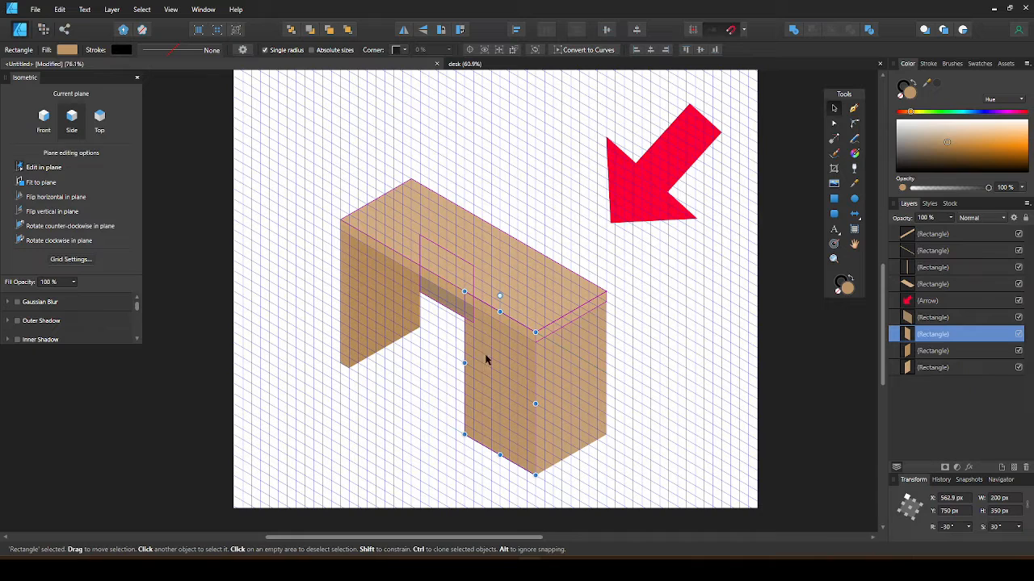
Step: Shorten the back panel so its end snaps to the cabinet front's inner edge
{"action": "left_click", "coordinate": [445, 305]}
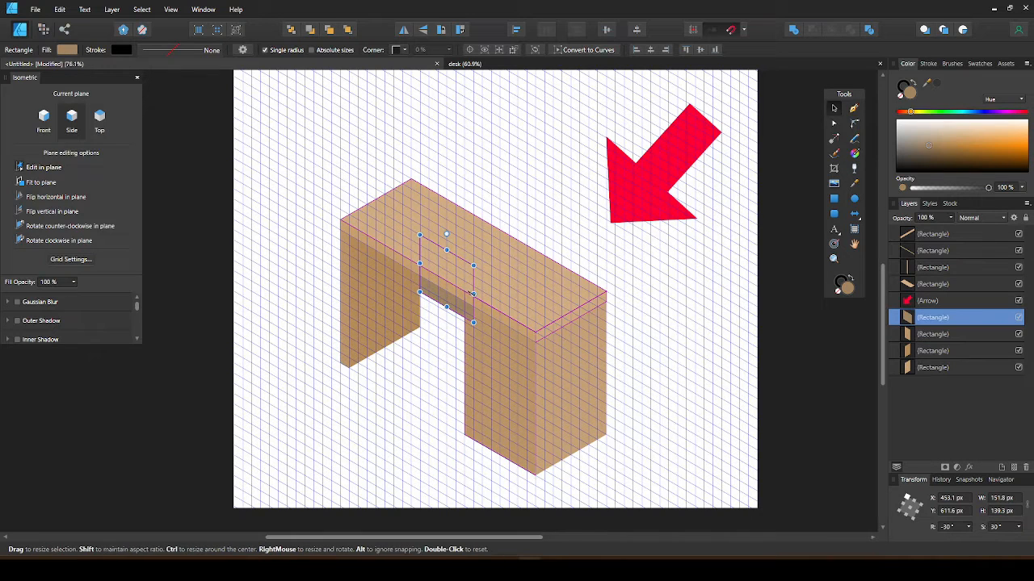
{"action": "left_click_drag", "start_coordinate": [473, 292], "coordinate": [461, 289]}
{"action": "left_click", "coordinate": [683, 356]}
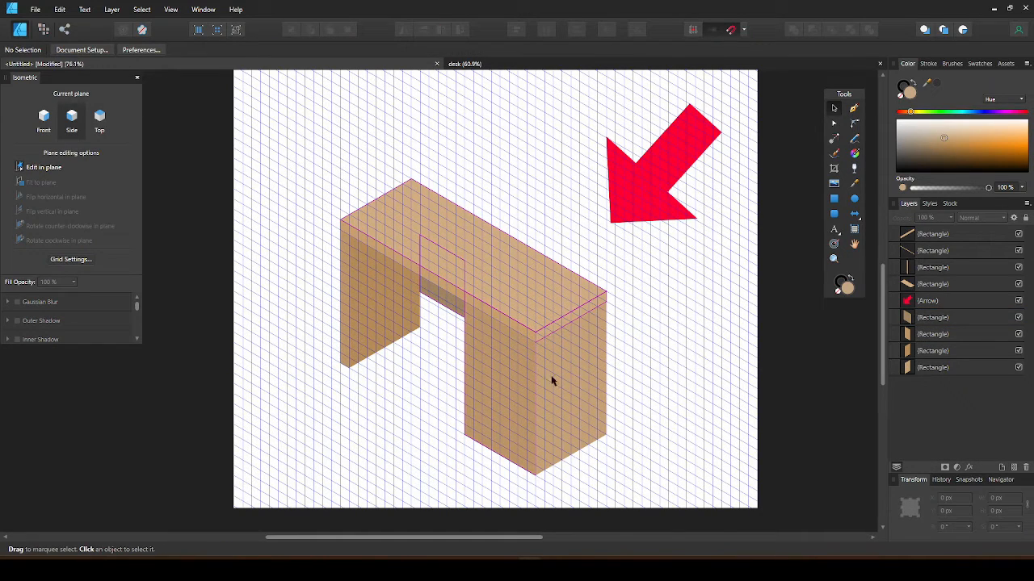
Step: Draw a 200 × 100 px Side plane rectangle across the cabinet front just below the desktop as the top drawer
{"action": "left_click", "coordinate": [834, 198]}
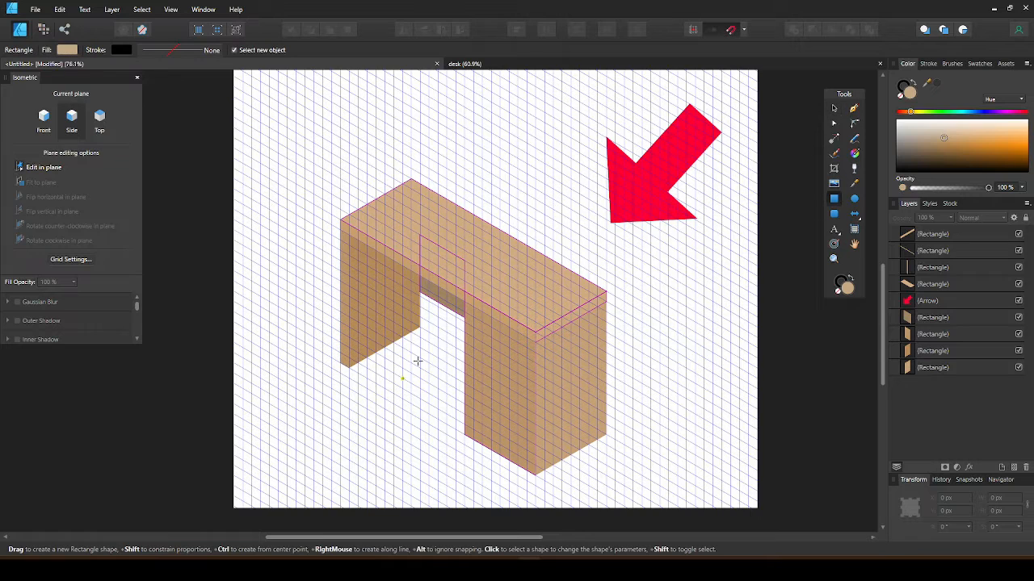
{"action": "left_click_drag", "start_coordinate": [467, 312], "coordinate": [535, 383]}
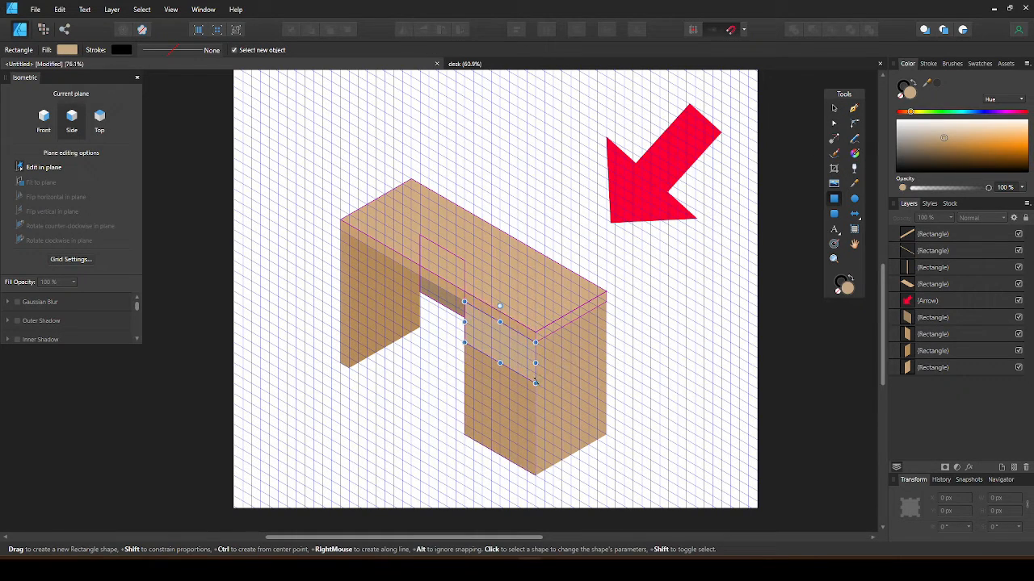
{"action": "left_click", "coordinate": [834, 108]}
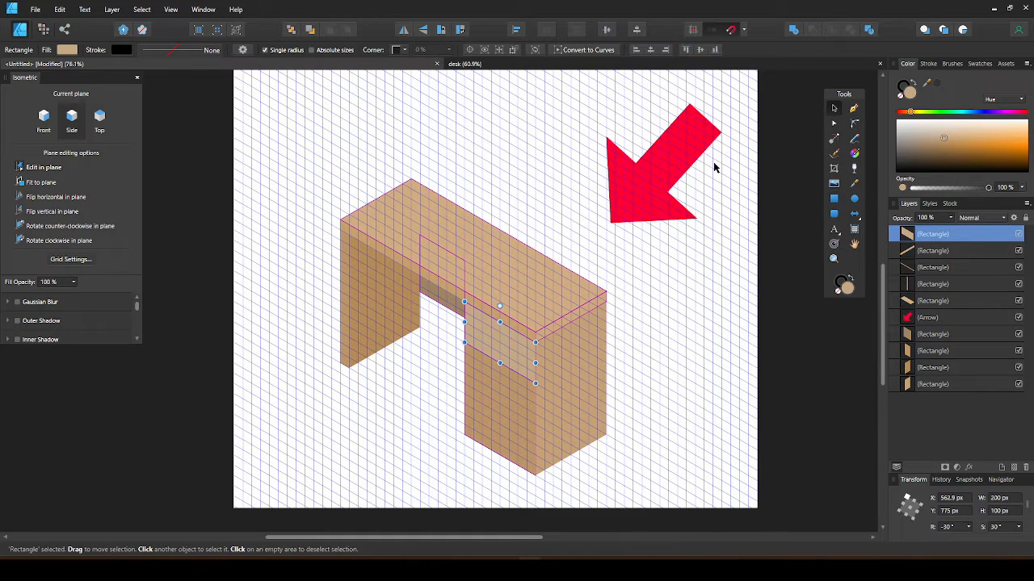
Step: Duplicate the drawer front twice down the cabinet and stretch the lowest copy upward to meet the middle one
{"action": "left_click_drag", "start_coordinate": [514, 349], "coordinate": [516, 449]}
{"action": "key", "text": "ctrl+j"}
{"action": "scroll", "coordinate": [519, 423], "scroll_direction": "up", "scroll_amount": 5}
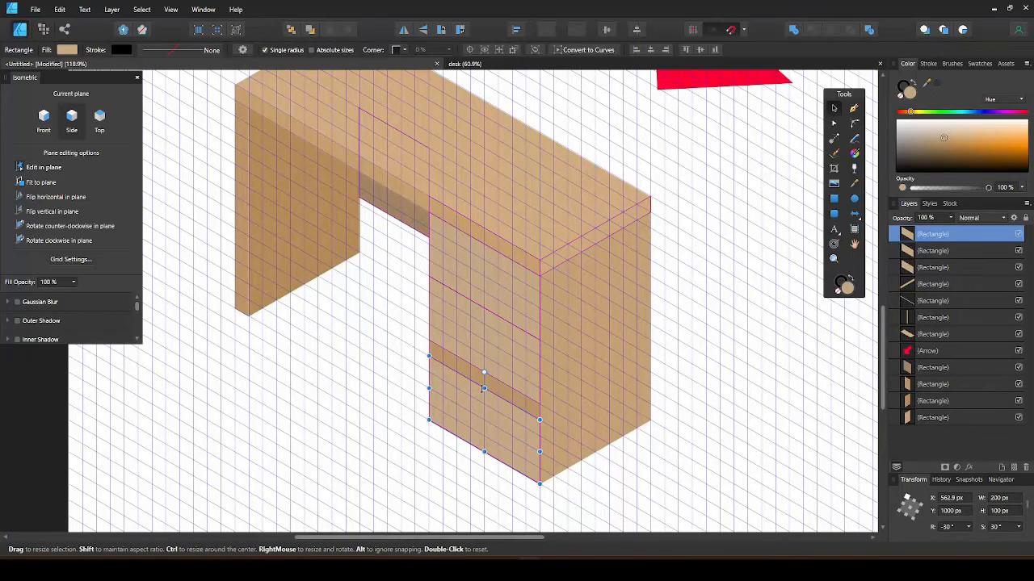
{"action": "left_click_drag", "start_coordinate": [484, 372], "coordinate": [484, 357]}
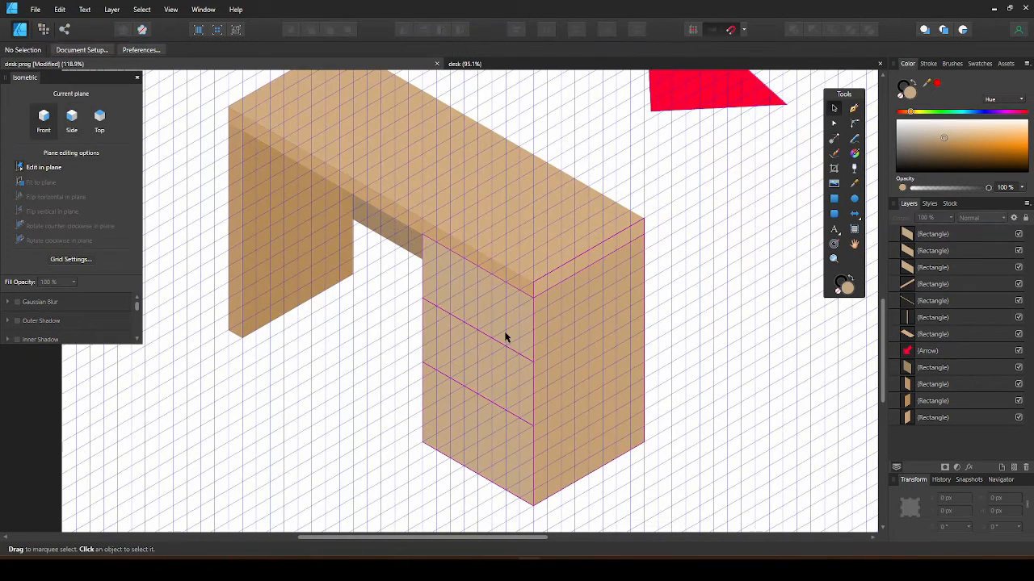
Step: Trim the top drawer front's upper and lower edges to a height of 94.3 px, leaving narrow gaps
{"action": "scroll", "coordinate": [531, 335], "scroll_direction": "up", "scroll_amount": 5}
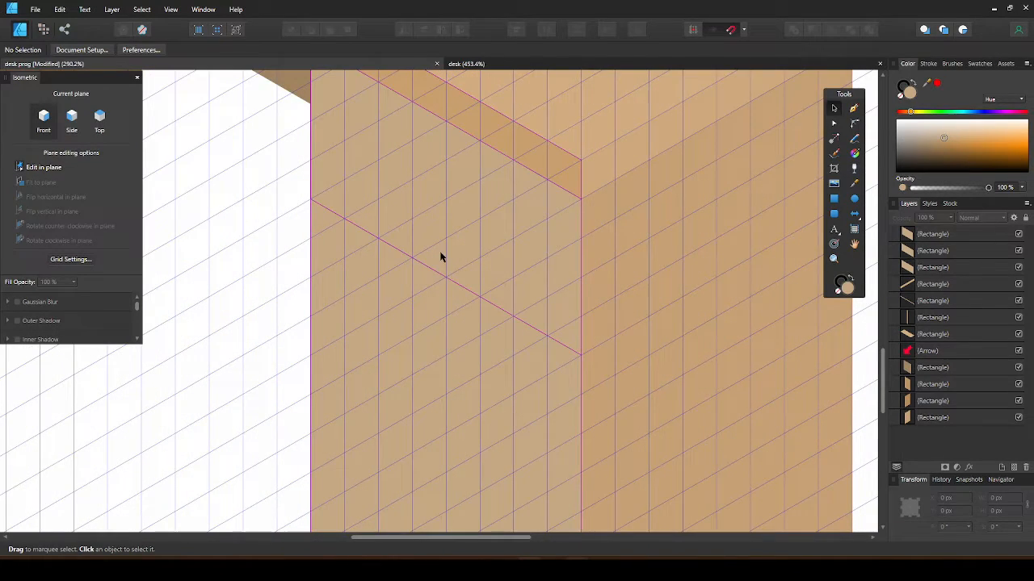
{"action": "left_click", "coordinate": [460, 202]}
{"action": "scroll", "coordinate": [463, 173], "scroll_direction": "up", "scroll_amount": 2}
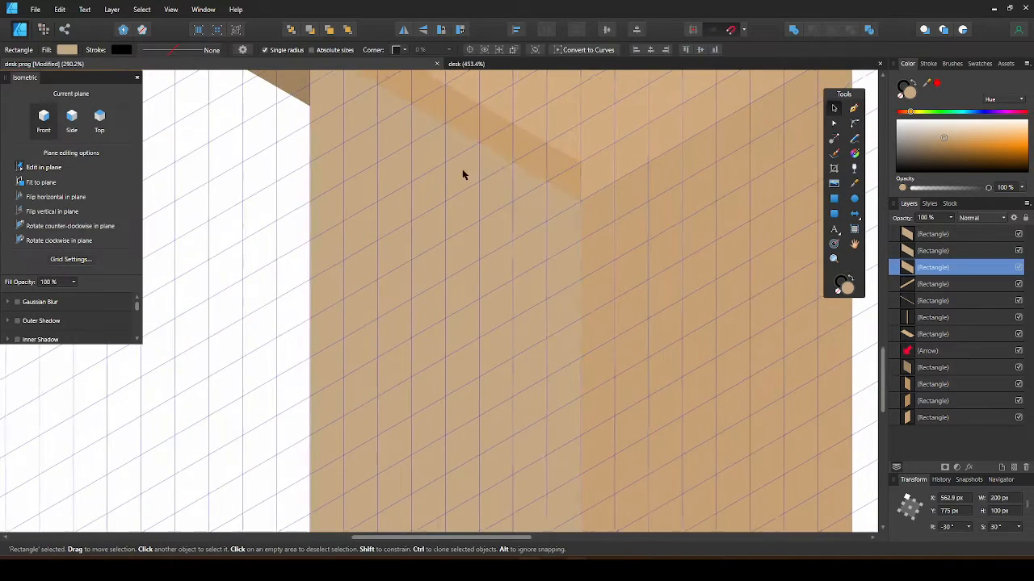
{"action": "left_click_drag", "start_coordinate": [435, 190], "coordinate": [436, 194]}
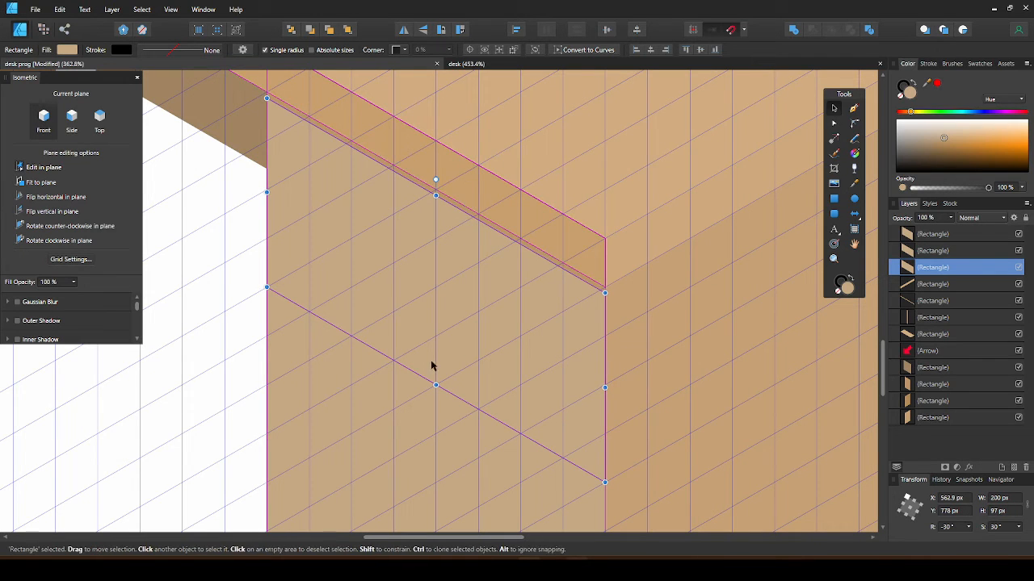
{"action": "left_click_drag", "start_coordinate": [436, 385], "coordinate": [432, 372]}
{"action": "left_click_drag", "start_coordinate": [436, 317], "coordinate": [436, 325]}
{"action": "scroll", "coordinate": [436, 325], "scroll_direction": "down", "scroll_amount": 5}
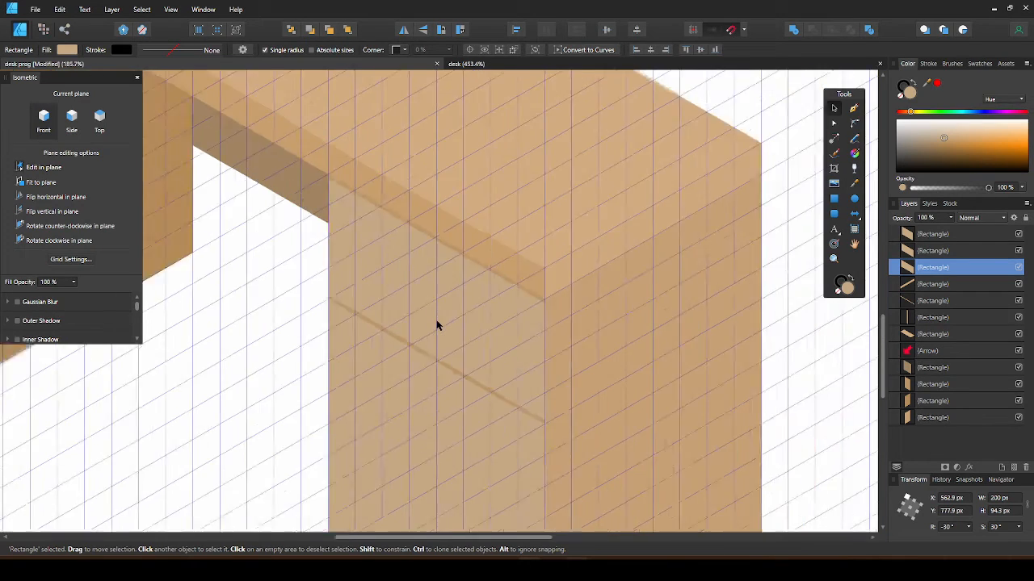
{"action": "scroll", "coordinate": [434, 312], "scroll_direction": "up", "scroll_amount": 3}
Step: Replace the middle drawer front with a duplicate of the trimmed top drawer placed at Y 875 px
{"action": "left_click", "coordinate": [404, 327]}
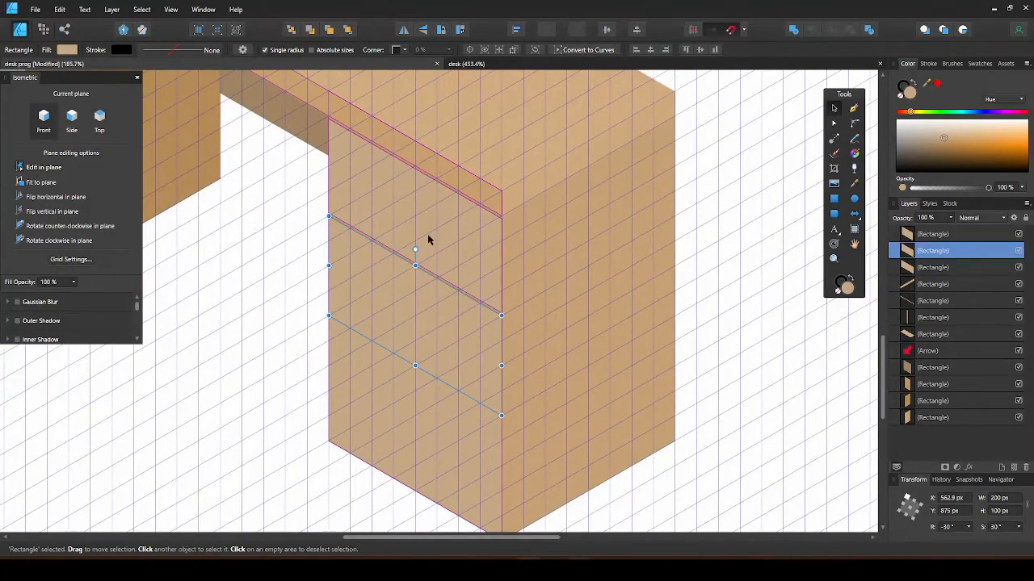
{"action": "key", "text": "Delete"}
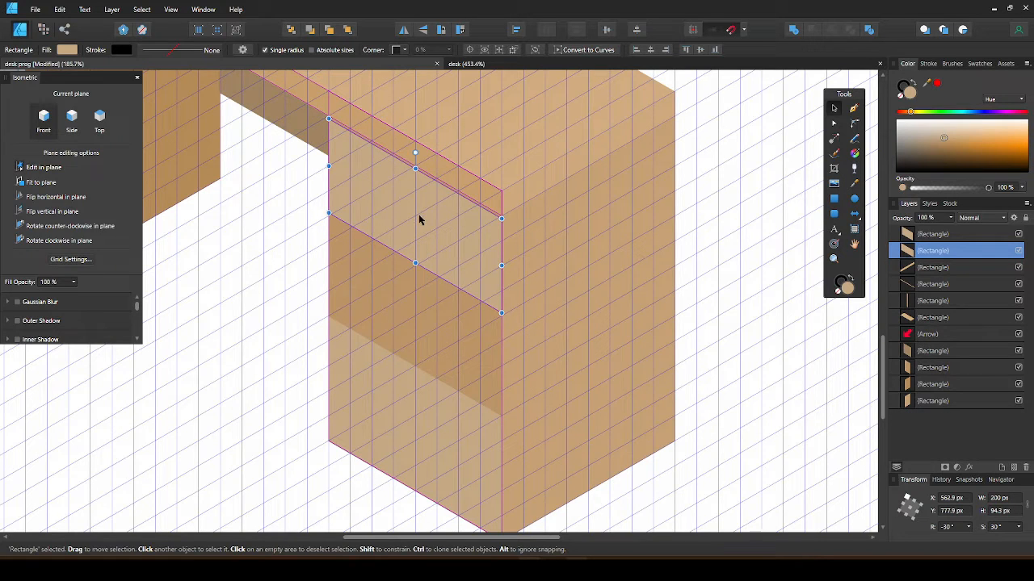
{"action": "key", "text": "ctrl+j"}
{"action": "left_click_drag", "start_coordinate": [418, 215], "coordinate": [419, 309]}
{"action": "scroll", "coordinate": [422, 279], "scroll_direction": "up", "scroll_amount": 3}
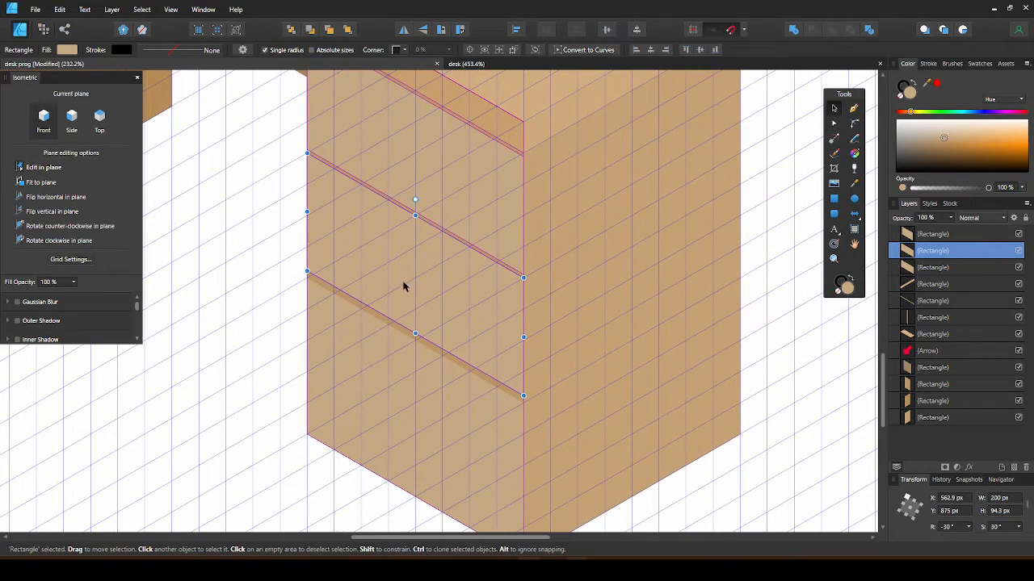
Step: Stretch the bottom drawer front upward to a height of 127.9 px, narrowing its gap to the middle drawer
{"action": "scroll", "coordinate": [426, 325], "scroll_direction": "up", "scroll_amount": 2}
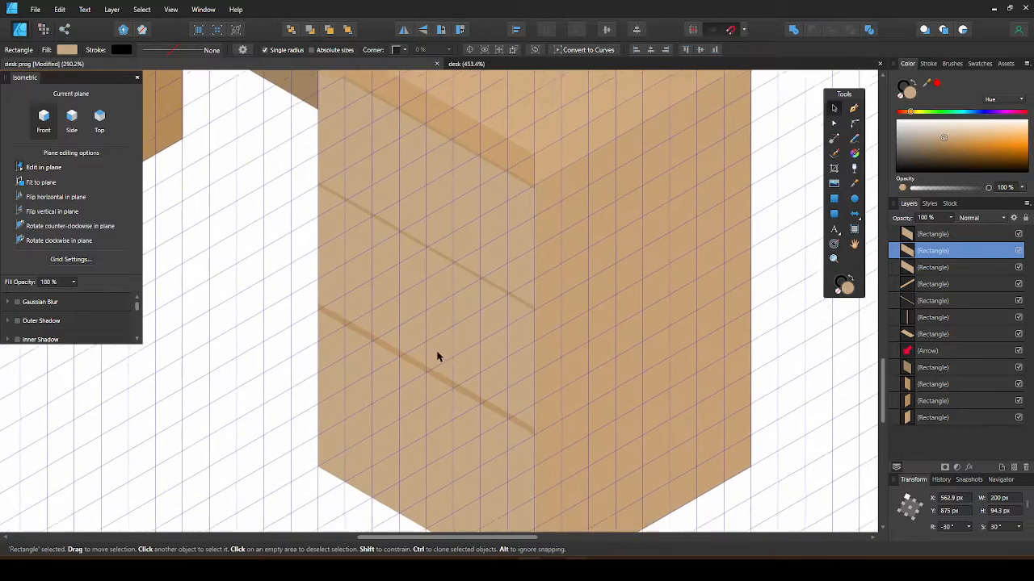
{"action": "left_click", "coordinate": [410, 295]}
{"action": "left_click_drag", "start_coordinate": [410, 295], "coordinate": [410, 306]}
{"action": "scroll", "coordinate": [428, 267], "scroll_direction": "down", "scroll_amount": 6}
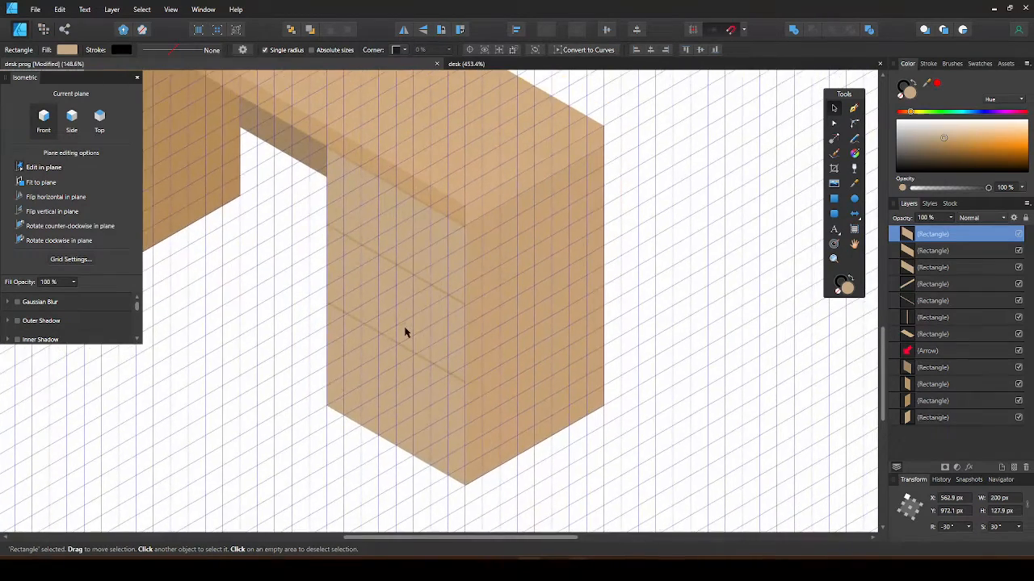
Step: Draw a Front plane strip about 8.8 px wide and 94.3 px high along the top drawer's outer corner
{"action": "left_click", "coordinate": [835, 201]}
{"action": "scroll", "coordinate": [422, 220], "scroll_direction": "up", "scroll_amount": 4}
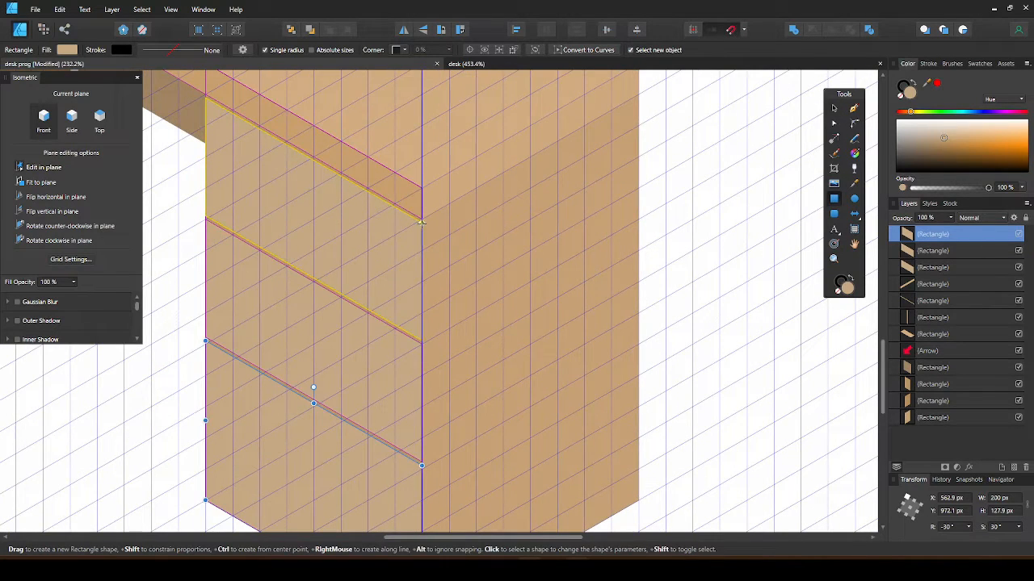
{"action": "left_click_drag", "start_coordinate": [421, 223], "coordinate": [423, 335]}
{"action": "scroll", "coordinate": [428, 334], "scroll_direction": "up", "scroll_amount": 4}
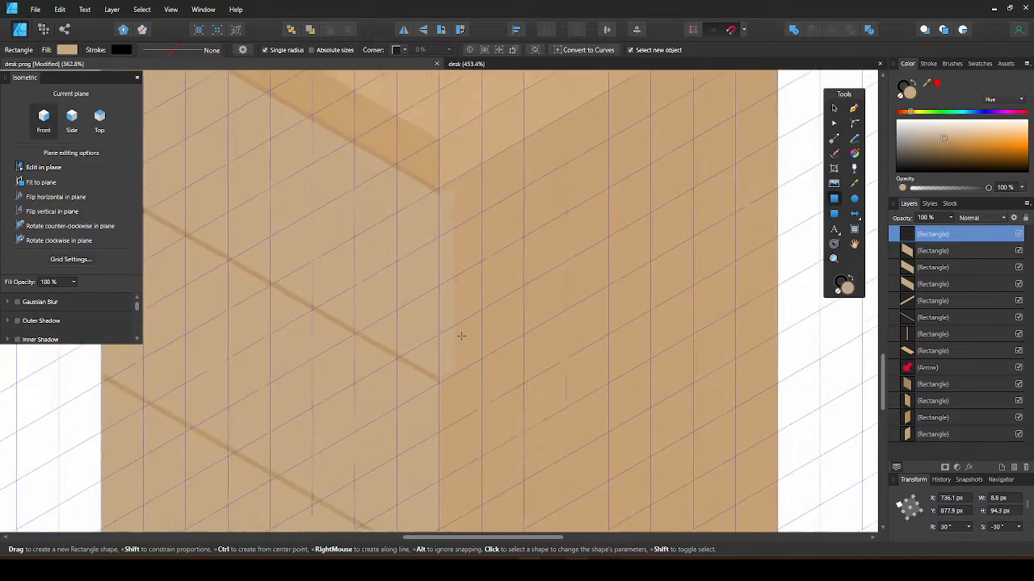
{"action": "scroll", "coordinate": [471, 367], "scroll_direction": "down", "scroll_amount": 4}
{"action": "scroll", "coordinate": [471, 307], "scroll_direction": "down", "scroll_amount": 4}
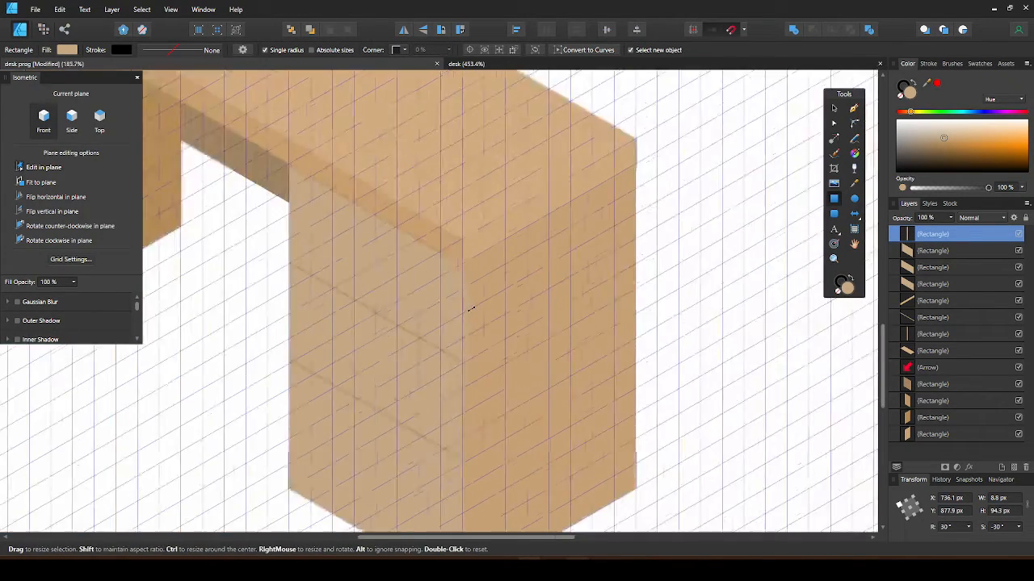
Step: Reduce the top drawer's side strip to a width of 8 px and deselect it
{"action": "scroll", "coordinate": [471, 308], "scroll_direction": "up", "scroll_amount": 5}
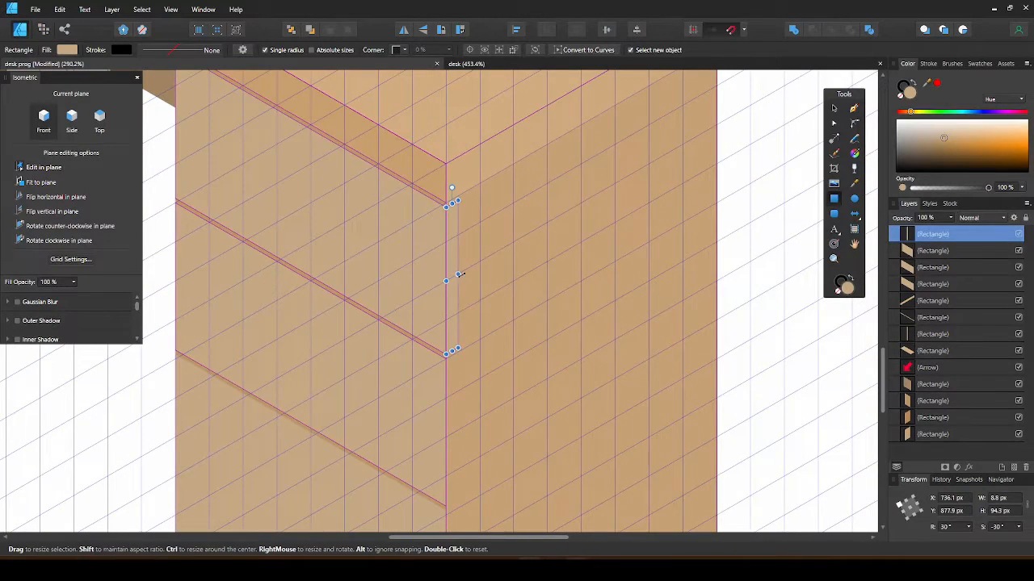
{"action": "mouse_move", "coordinate": [457, 274]}
{"action": "left_mouse_down"}
{"action": "mouse_move", "coordinate": [470, 260]}
{"action": "mouse_move", "coordinate": [460, 271]}
{"action": "left_mouse_up"}
{"action": "left_click_drag", "start_coordinate": [457, 274], "coordinate": [459, 271]}
{"action": "scroll", "coordinate": [460, 272], "scroll_direction": "down", "scroll_amount": 5}
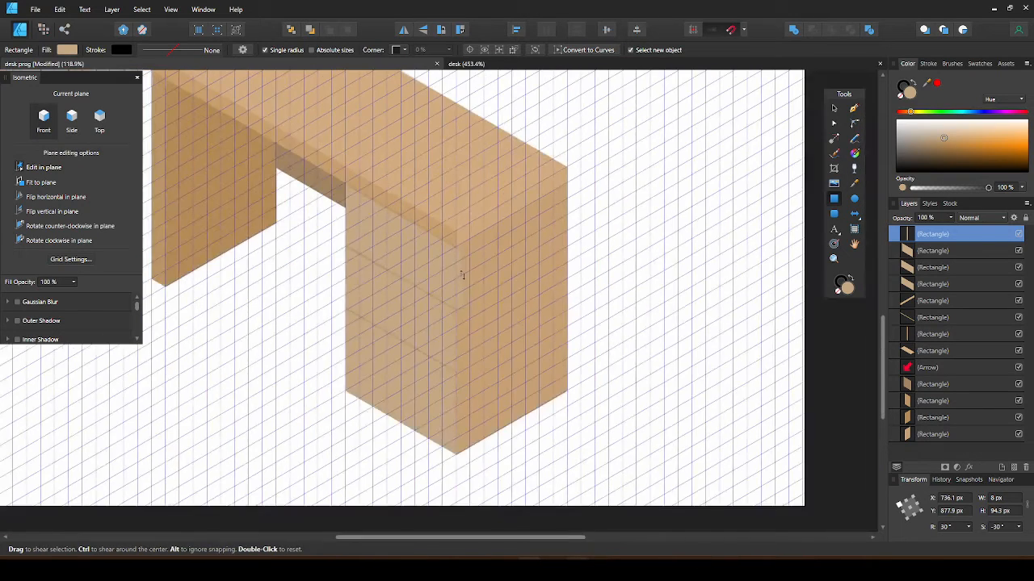
{"action": "key", "text": "v"}
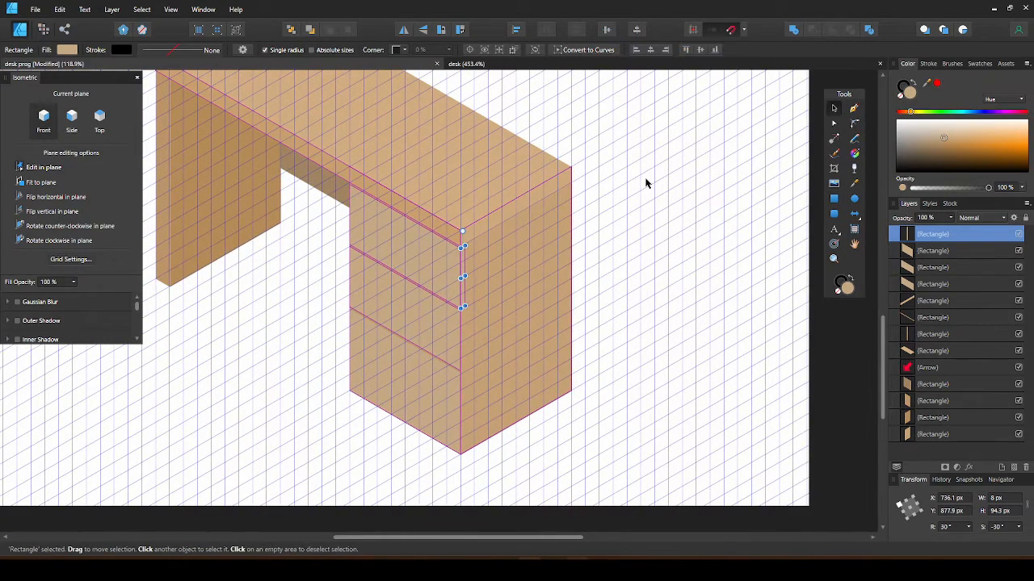
{"action": "left_click", "coordinate": [646, 180]}
Step: Duplicate the side strip down to the middle drawer and align it with that drawer's edges at Y 975 px
{"action": "scroll", "coordinate": [496, 288], "scroll_direction": "up", "scroll_amount": 3}
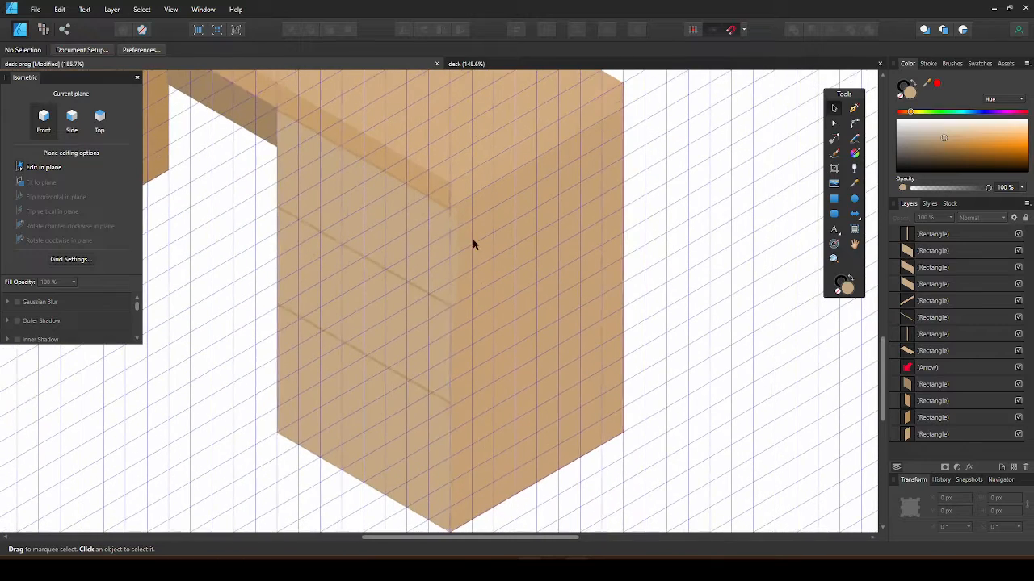
{"action": "left_click", "coordinate": [454, 233]}
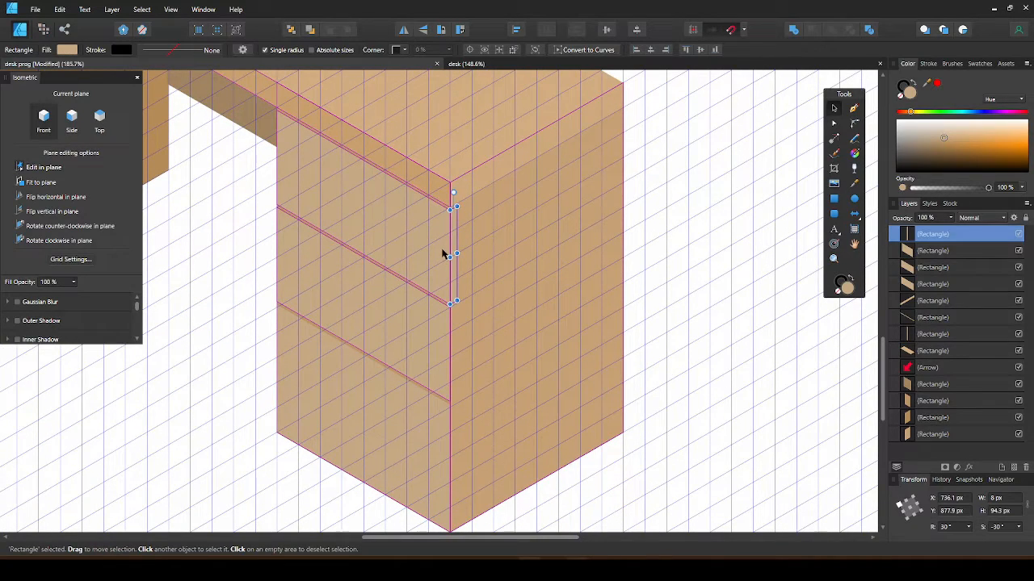
{"action": "key", "text": "ctrl+j"}
{"action": "left_click_drag", "start_coordinate": [451, 297], "coordinate": [459, 214]}
{"action": "scroll", "coordinate": [452, 348], "scroll_direction": "up", "scroll_amount": 3}
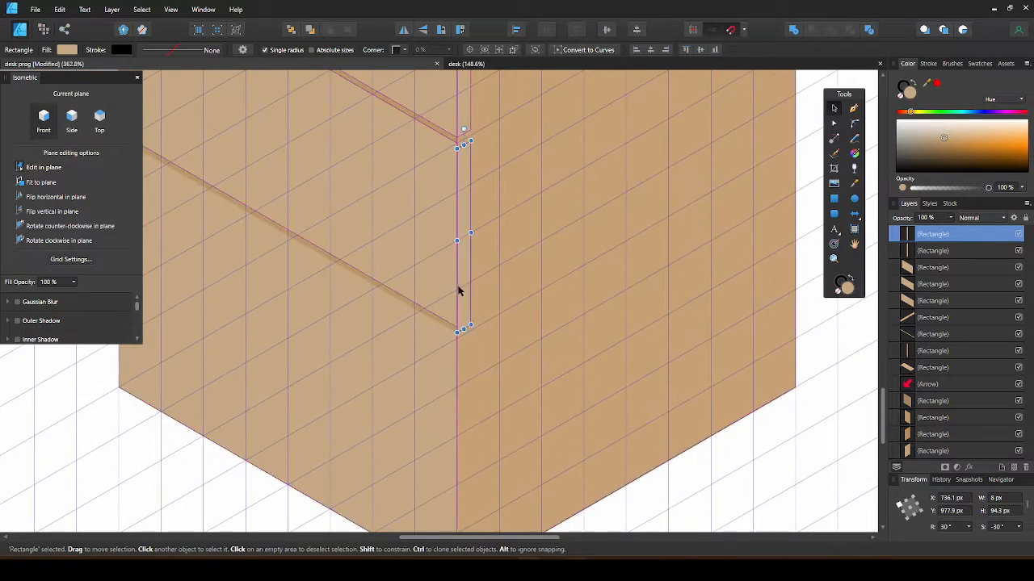
{"action": "scroll", "coordinate": [459, 290], "scroll_direction": "up", "scroll_amount": 3}
{"action": "left_click_drag", "start_coordinate": [471, 318], "coordinate": [473, 311]}
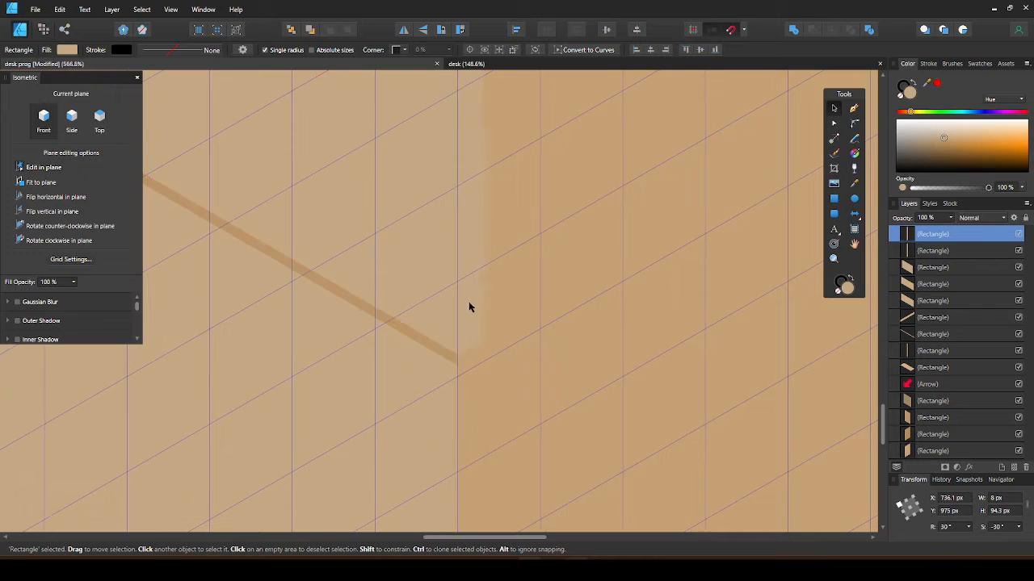
Step: Place another copy of the side strip beside the bottom drawer, aligned with that drawer's upper edge
{"action": "scroll", "coordinate": [460, 283], "scroll_direction": "down", "scroll_amount": 5}
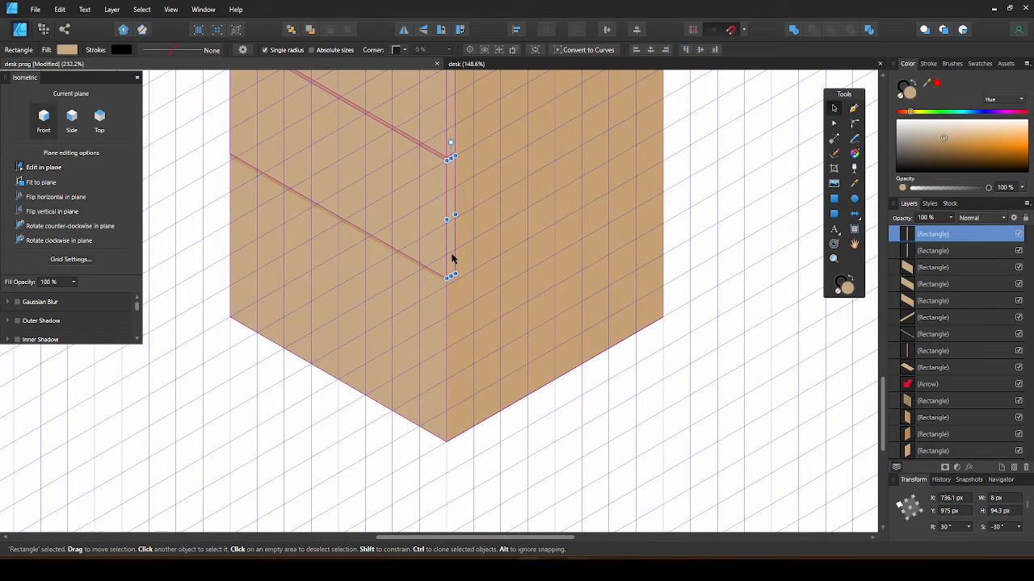
{"action": "mouse_move", "coordinate": [452, 247]}
{"action": "left_mouse_down"}
{"action": "mouse_move", "coordinate": [452, 392]}
{"action": "mouse_move", "coordinate": [453, 362]}
{"action": "left_mouse_up"}
{"action": "scroll", "coordinate": [456, 346], "scroll_direction": "up", "scroll_amount": 5}
{"action": "mouse_move", "coordinate": [469, 297]}
{"action": "left_mouse_down"}
{"action": "mouse_move", "coordinate": [468, 323]}
{"action": "mouse_move", "coordinate": [468, 302]}
{"action": "left_mouse_up"}
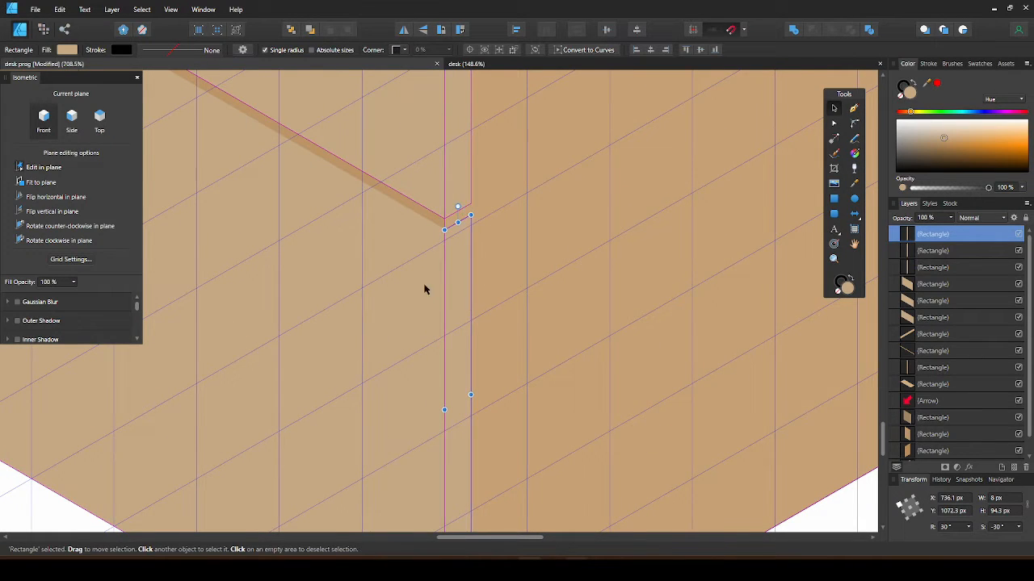
Step: Extend the bottom drawer's side strip down to the desk's lower corner, making it about 127.9 px high
{"action": "scroll", "coordinate": [424, 289], "scroll_direction": "down", "scroll_amount": 2}
{"action": "left_click_drag", "start_coordinate": [554, 277], "coordinate": [555, 278]}
{"action": "scroll", "coordinate": [565, 339], "scroll_direction": "down", "scroll_amount": 2}
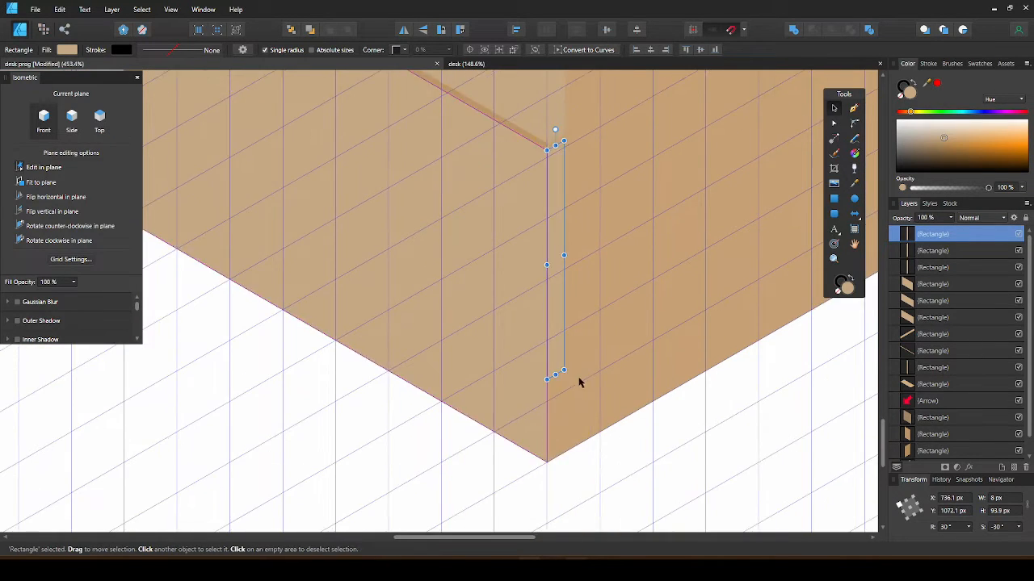
{"action": "left_click_drag", "start_coordinate": [555, 376], "coordinate": [561, 455]}
{"action": "scroll", "coordinate": [578, 392], "scroll_direction": "down", "scroll_amount": 3}
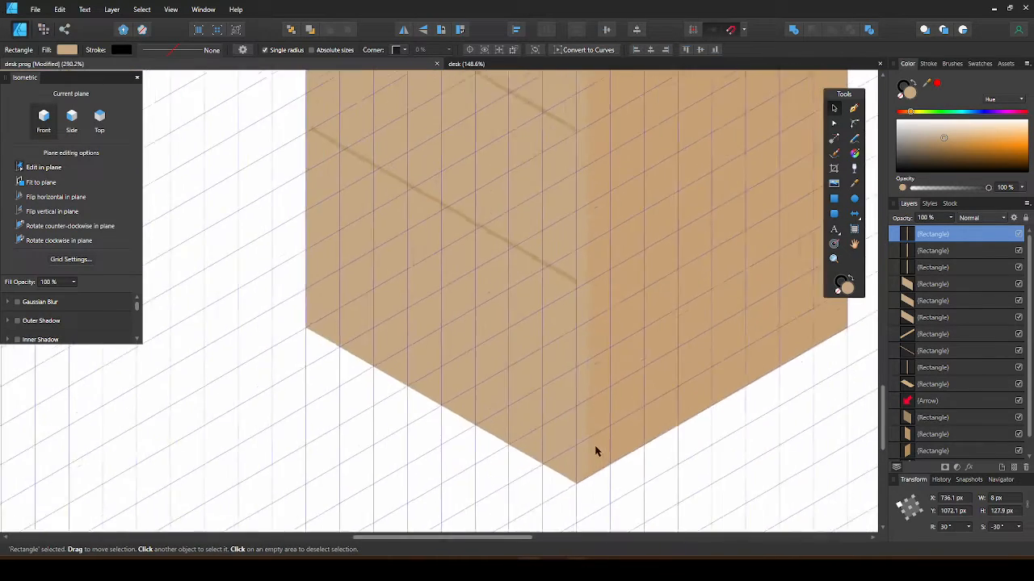
{"action": "scroll", "coordinate": [593, 468], "scroll_direction": "down", "scroll_amount": 4}
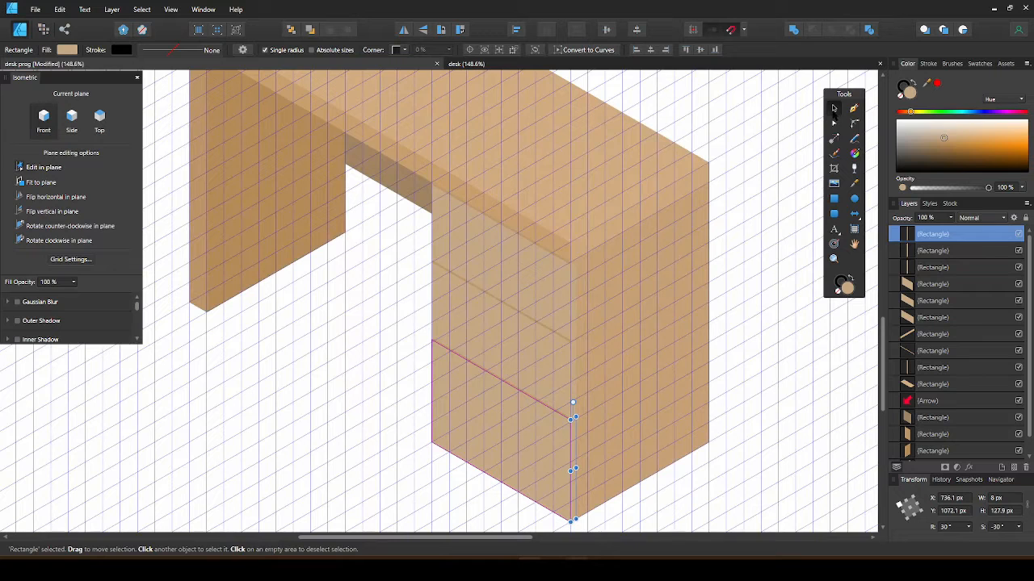
Step: Select all three drawer side strips, make their fill slightly darker, and deselect them
{"action": "left_click", "coordinate": [572, 297]}
{"action": "scroll", "coordinate": [573, 296], "scroll_direction": "up", "scroll_amount": 2}
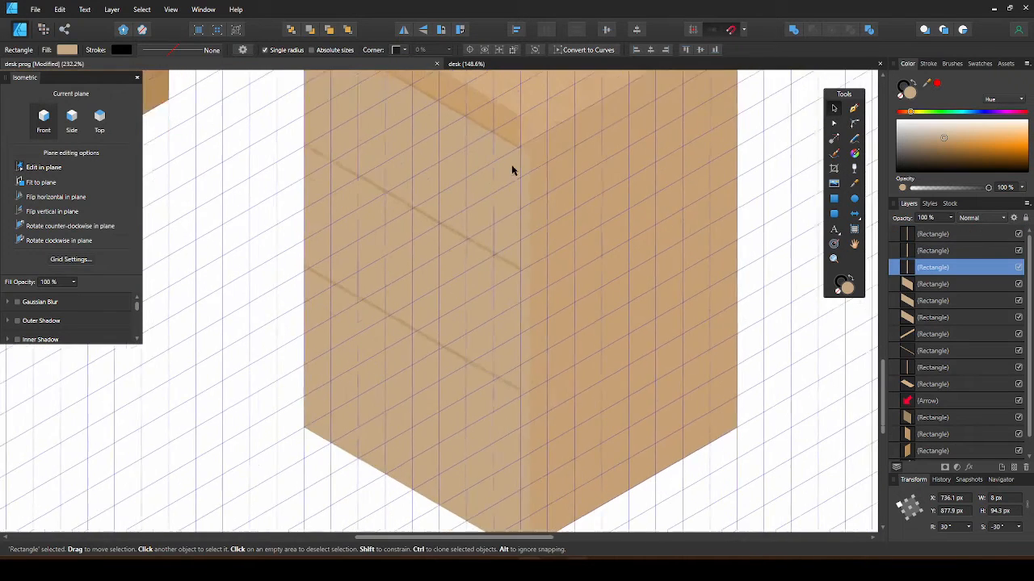
{"action": "left_click", "coordinate": [514, 345], "text": "shift"}
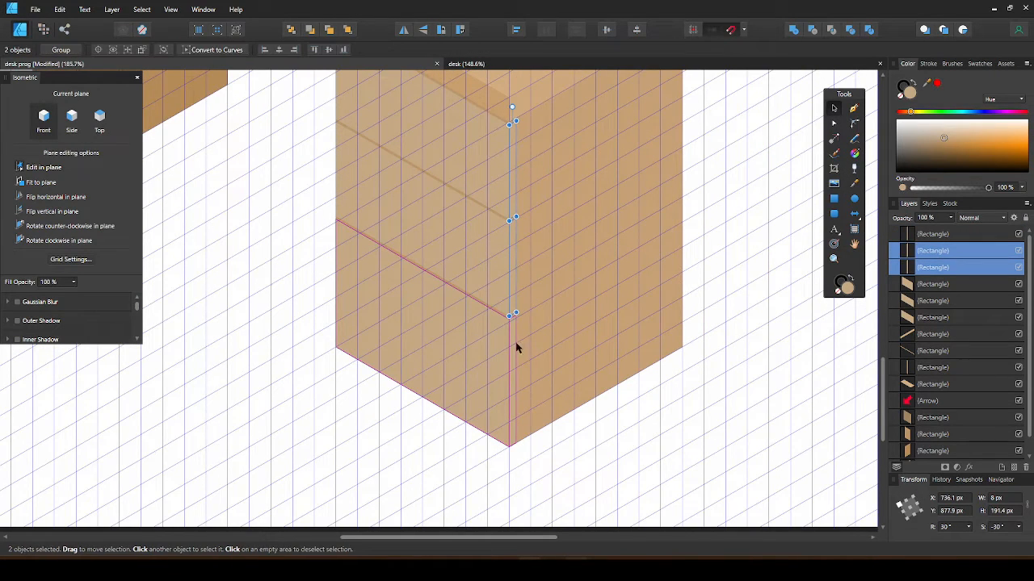
{"action": "left_click", "coordinate": [513, 357], "text": "shift"}
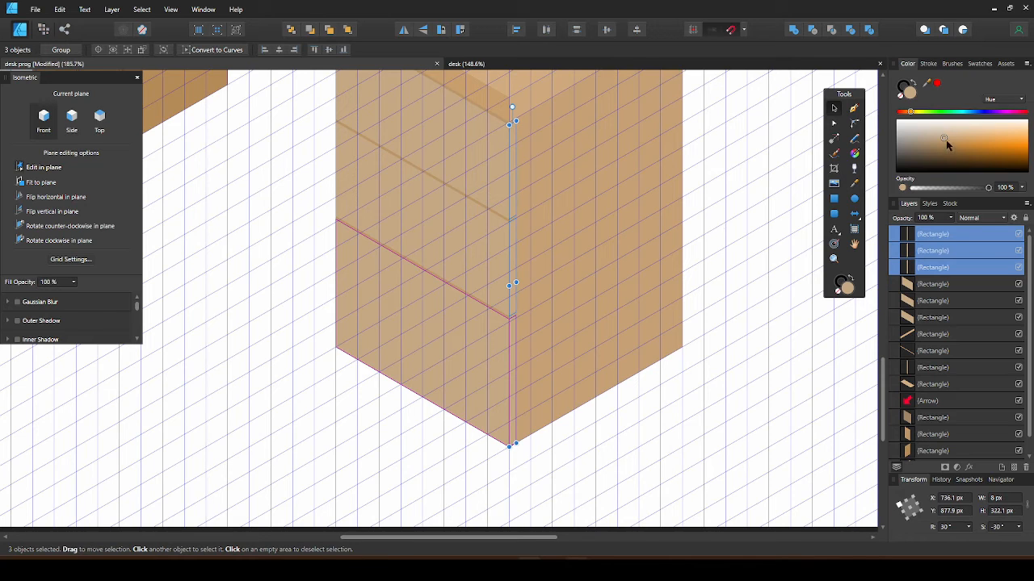
{"action": "left_click_drag", "start_coordinate": [947, 144], "coordinate": [944, 141]}
{"action": "key", "text": "ctrl+minus"}
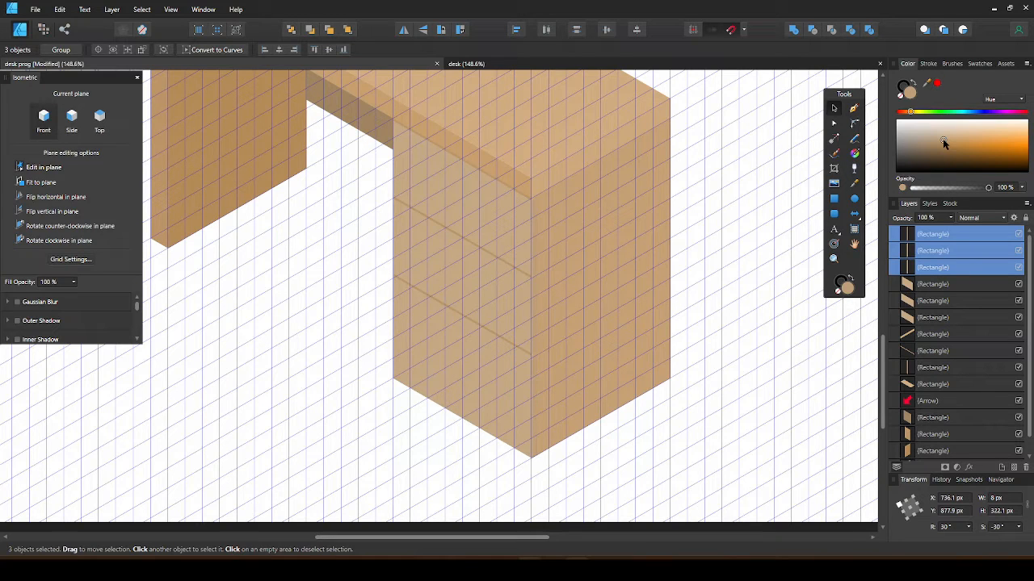
{"action": "left_click", "coordinate": [727, 234]}
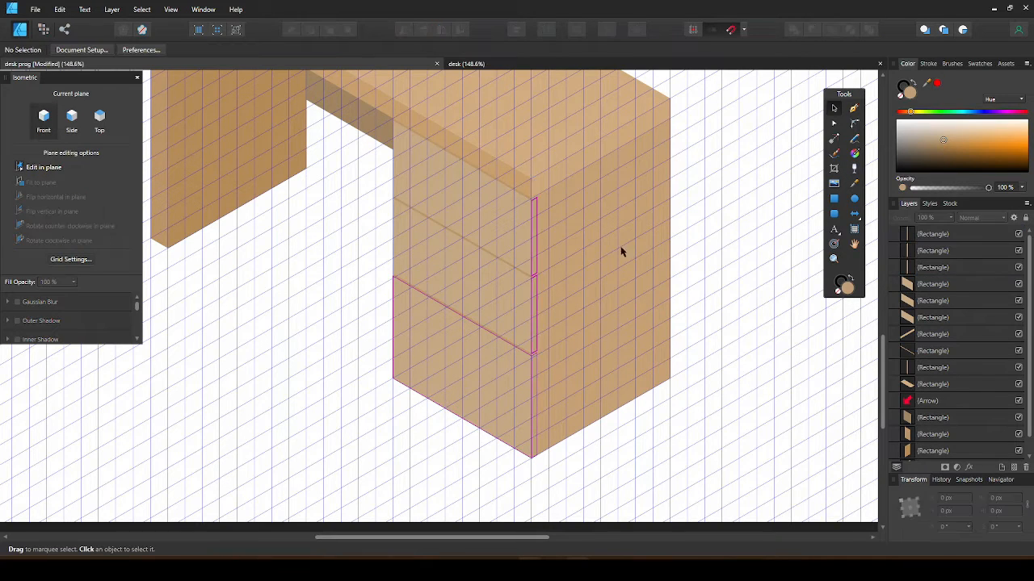
Step: Draw a Side plane rounded rectangle about 49 px wide and 22.1 px high near the top drawer's upper edge
{"action": "scroll", "coordinate": [607, 300], "scroll_direction": "up", "scroll_amount": 5, "text": "ctrl"}
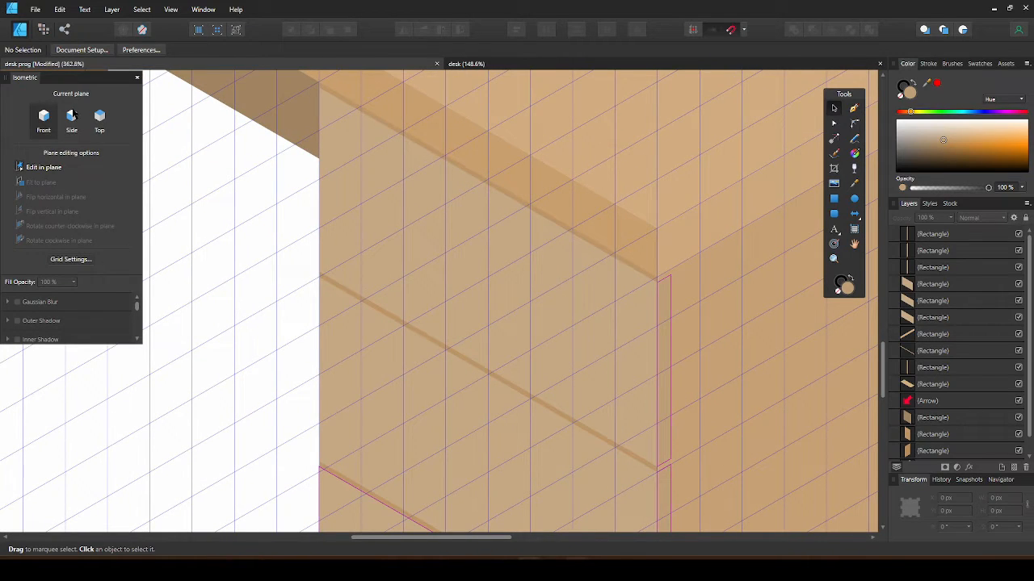
{"action": "left_click", "coordinate": [73, 114]}
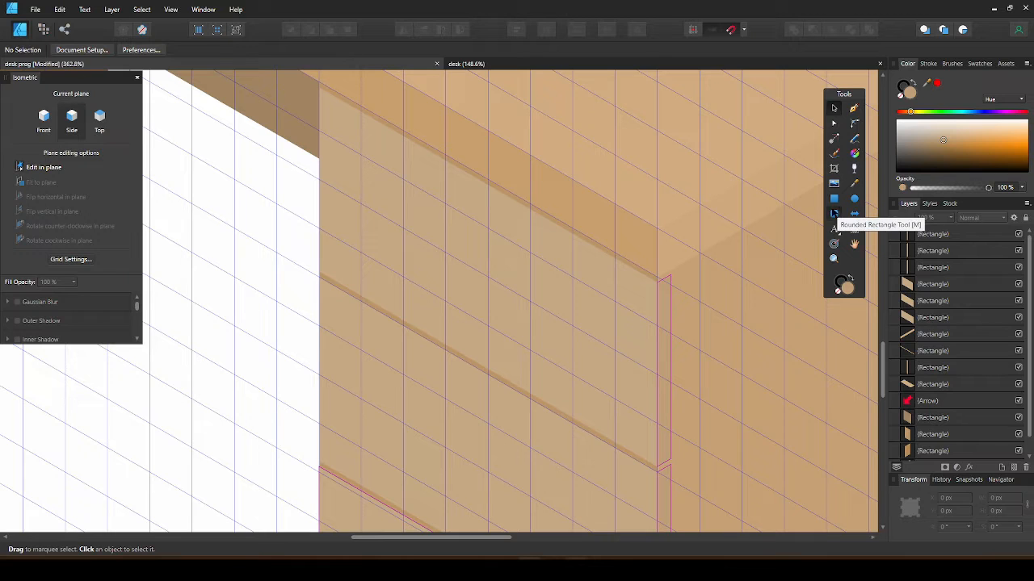
{"action": "left_click", "coordinate": [834, 213]}
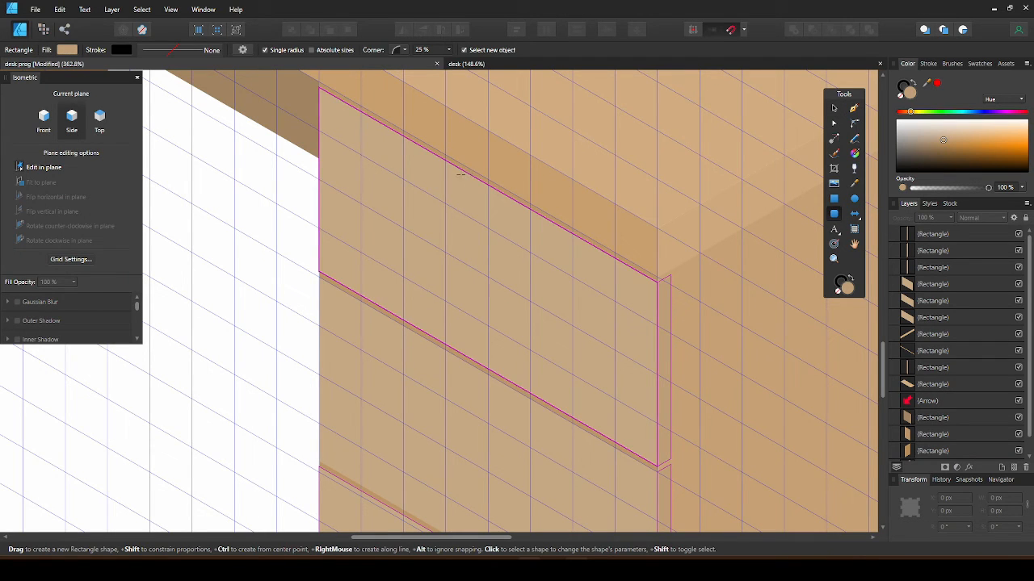
{"action": "left_click_drag", "start_coordinate": [464, 176], "coordinate": [551, 265]}
{"action": "scroll", "coordinate": [550, 266], "scroll_direction": "down", "scroll_amount": 8}
{"action": "scroll", "coordinate": [550, 266], "scroll_direction": "up", "scroll_amount": 2}
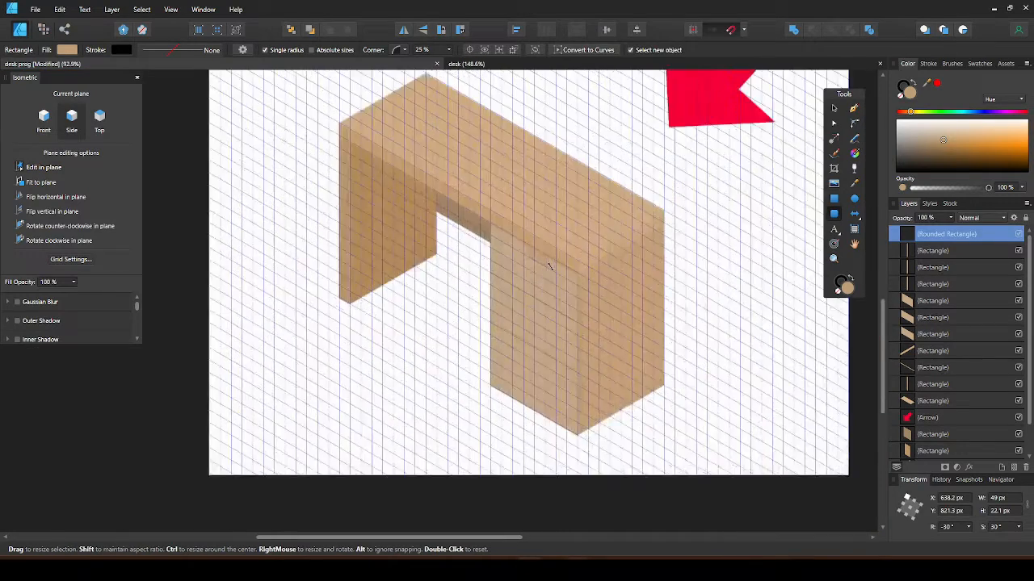
{"action": "scroll", "coordinate": [550, 266], "scroll_direction": "up", "scroll_amount": 5}
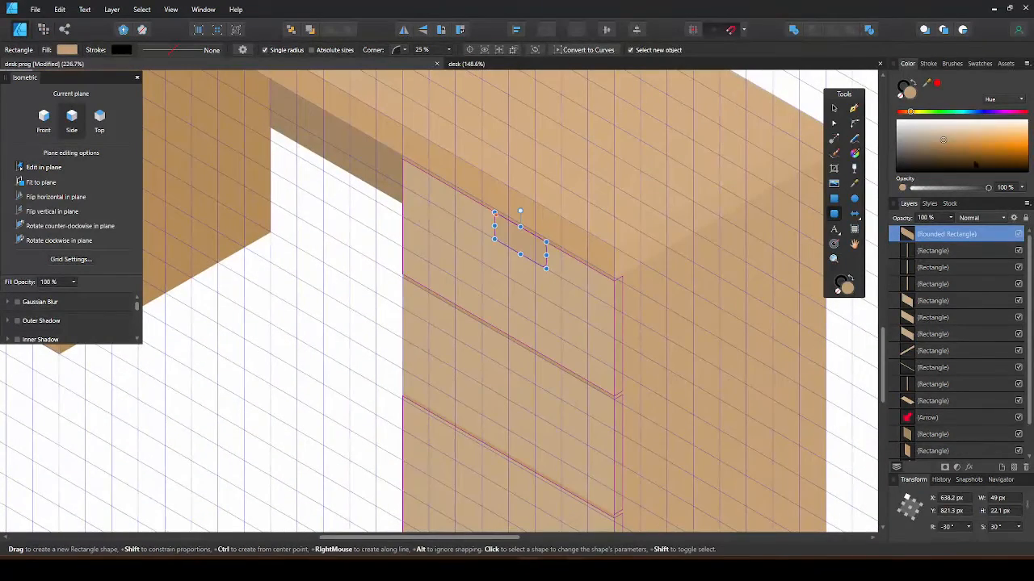
Step: Fill the rounded rectangle handle with a darker brown and reduce its height to 15 px
{"action": "left_click", "coordinate": [936, 151]}
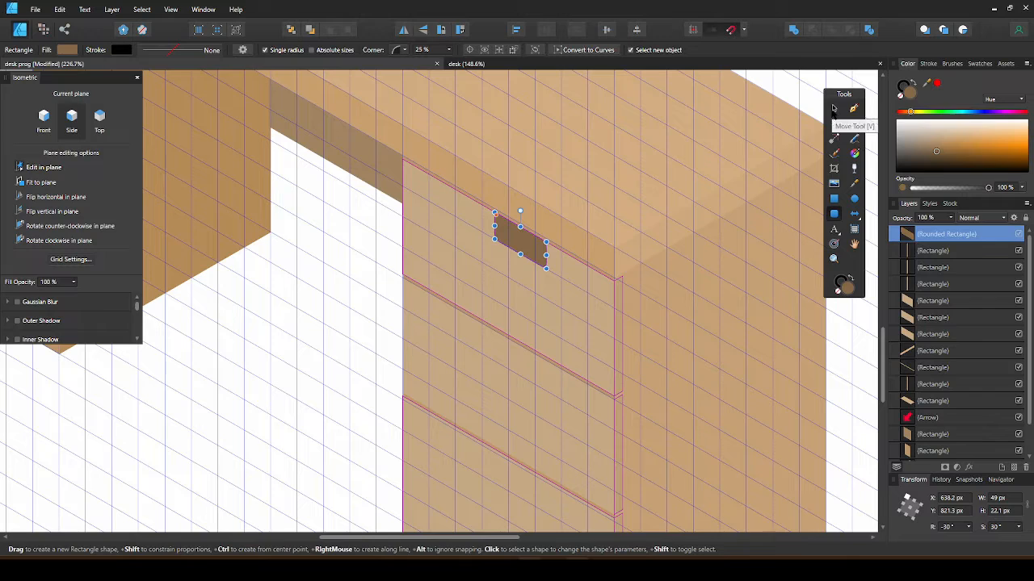
{"action": "left_click", "coordinate": [833, 108]}
{"action": "scroll", "coordinate": [461, 196], "scroll_direction": "down", "scroll_amount": 5}
{"action": "scroll", "coordinate": [467, 211], "scroll_direction": "up", "scroll_amount": 4}
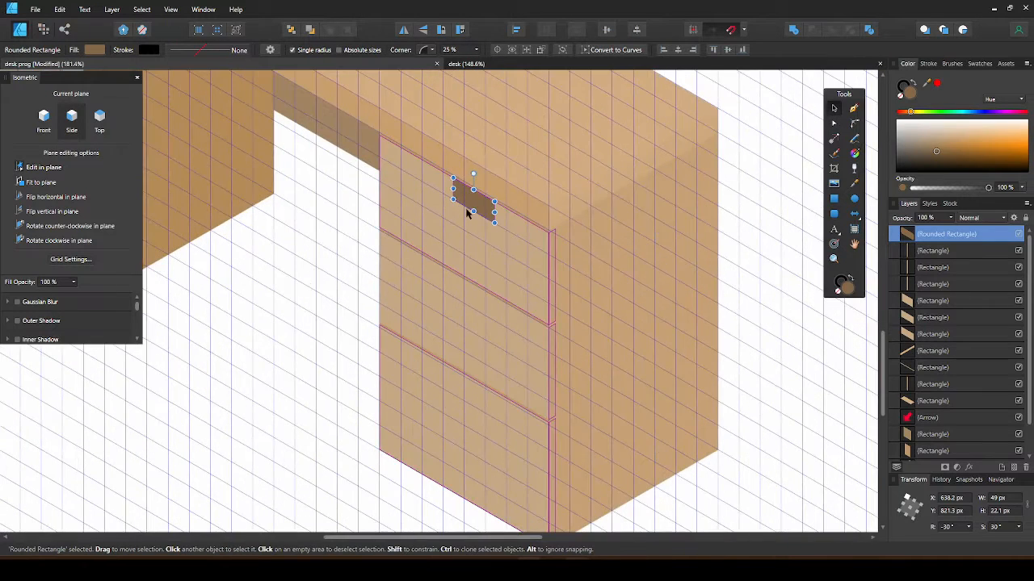
{"action": "left_click_drag", "start_coordinate": [467, 211], "coordinate": [473, 204]}
{"action": "scroll", "coordinate": [478, 207], "scroll_direction": "up", "scroll_amount": 3}
{"action": "scroll", "coordinate": [478, 207], "scroll_direction": "down", "scroll_amount": 4}
{"action": "scroll", "coordinate": [478, 211], "scroll_direction": "up", "scroll_amount": 5}
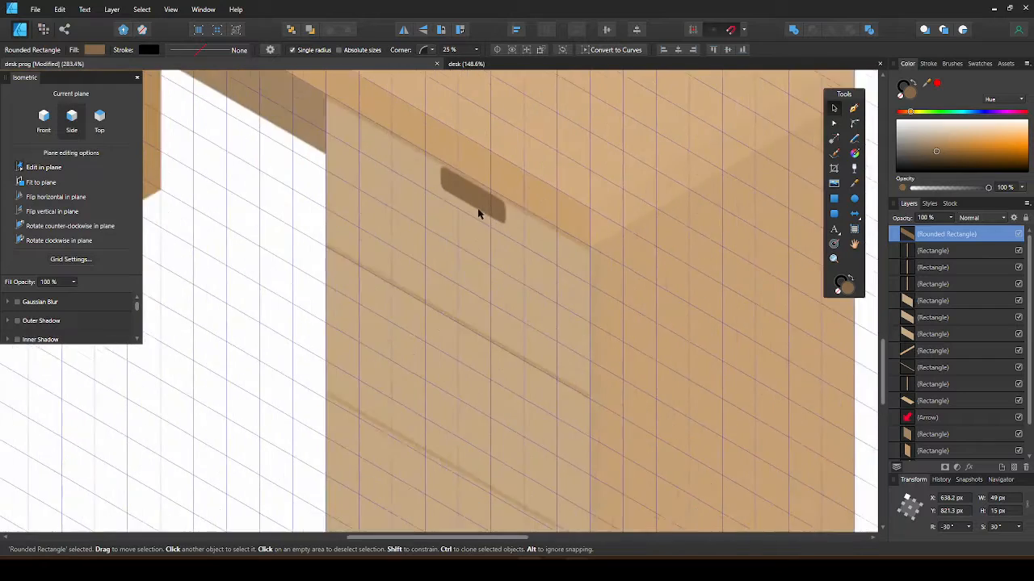
Step: Convert the handle to curves and square off its upper-left corner by moving one corner node and deleting the other
{"action": "scroll", "coordinate": [478, 213], "scroll_direction": "up", "scroll_amount": 3}
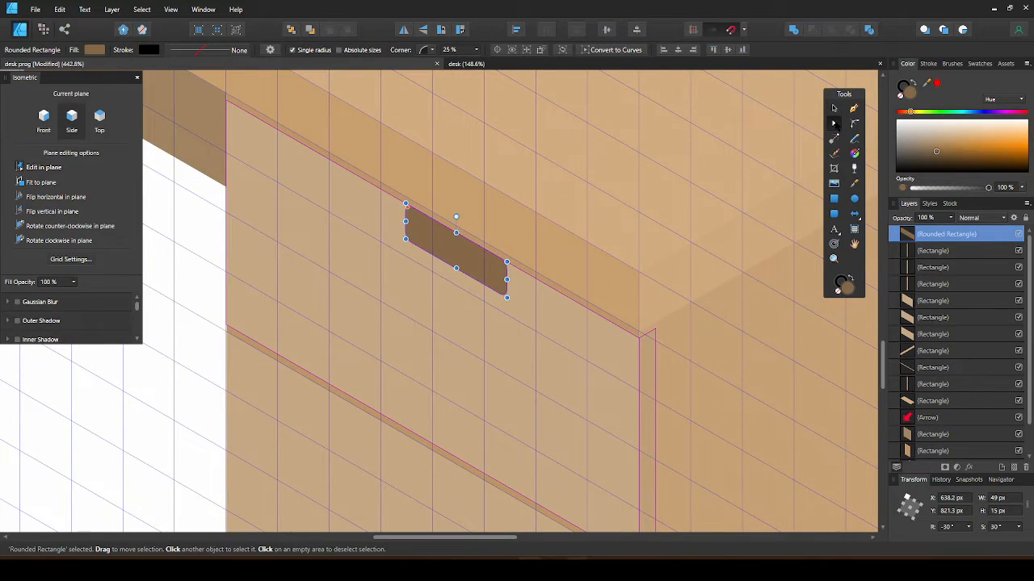
{"action": "scroll", "coordinate": [483, 183], "scroll_direction": "down", "scroll_amount": 1}
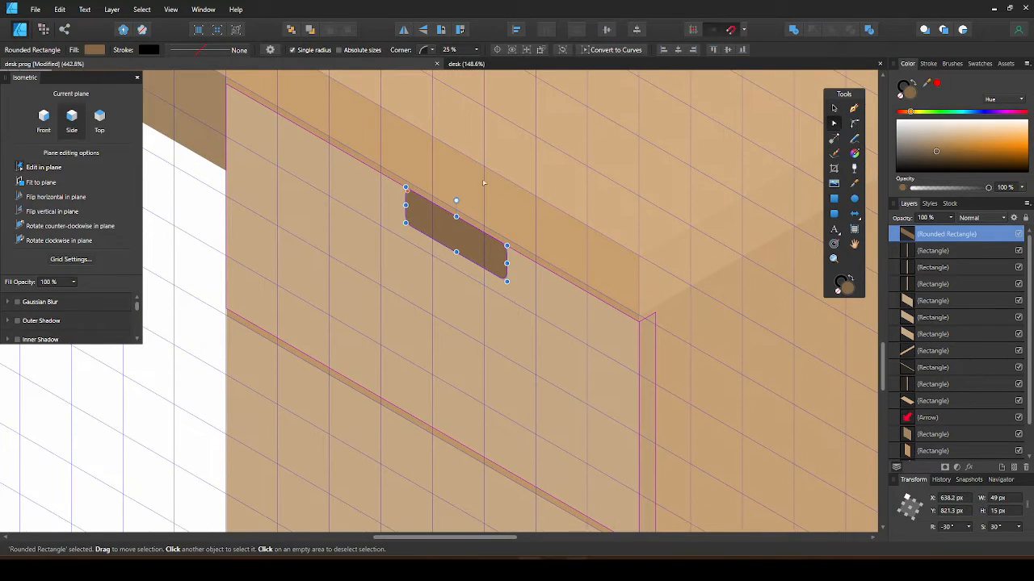
{"action": "left_click", "coordinate": [611, 50]}
{"action": "scroll", "coordinate": [392, 209], "scroll_direction": "up", "scroll_amount": 4}
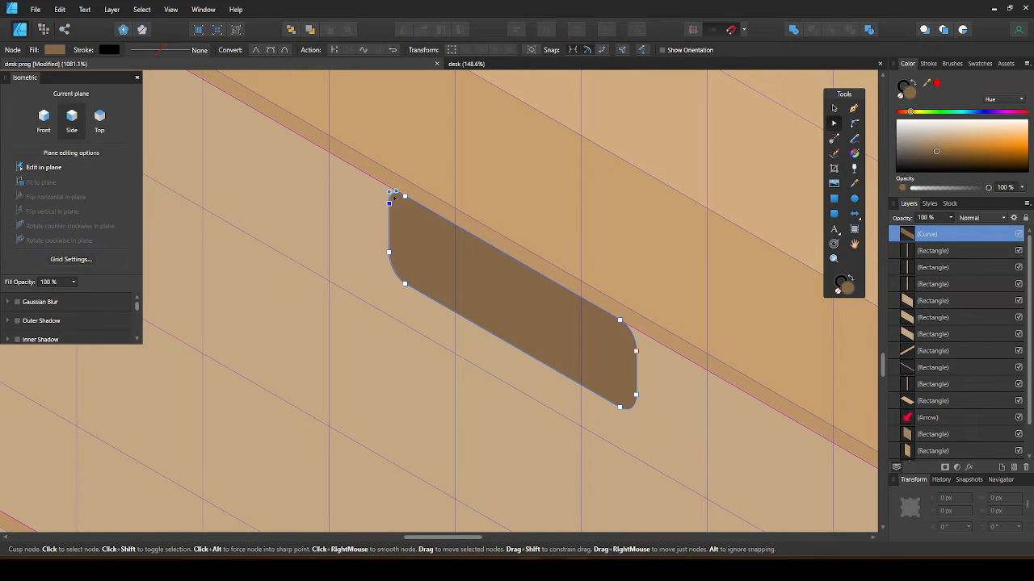
{"action": "left_click_drag", "start_coordinate": [393, 197], "coordinate": [390, 186]}
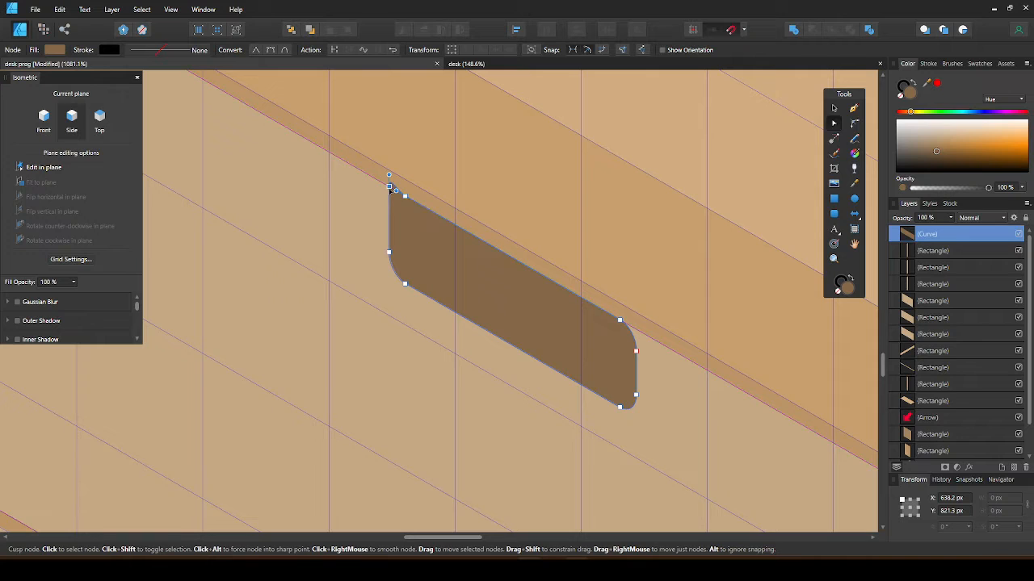
{"action": "left_click", "coordinate": [404, 196]}
{"action": "key", "text": "Delete"}
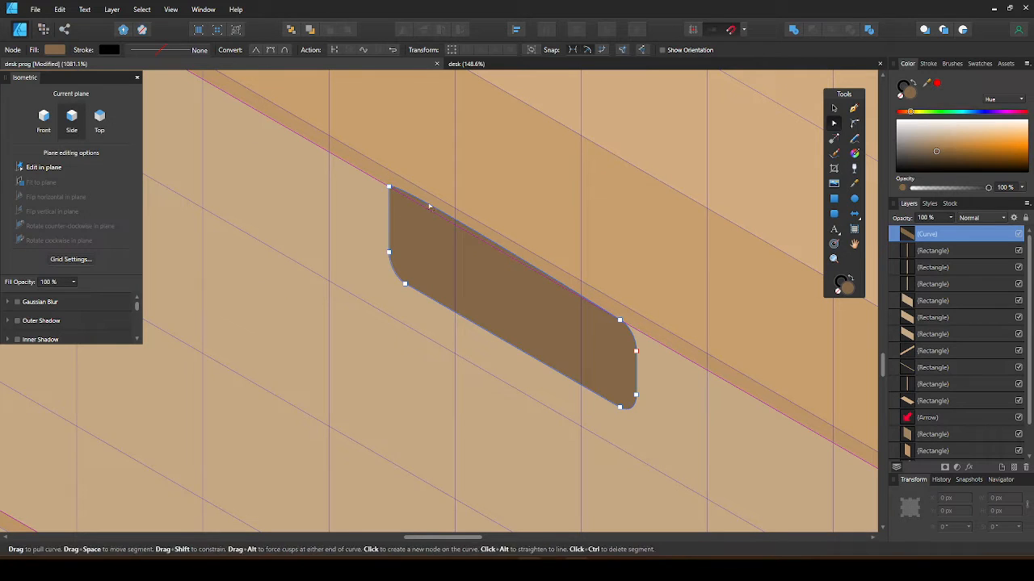
Step: Square off the handle's upper-right corner by raising its side node to the drawer edge and deleting the neighbouring node
{"action": "left_click_drag", "start_coordinate": [637, 351], "coordinate": [635, 318]}
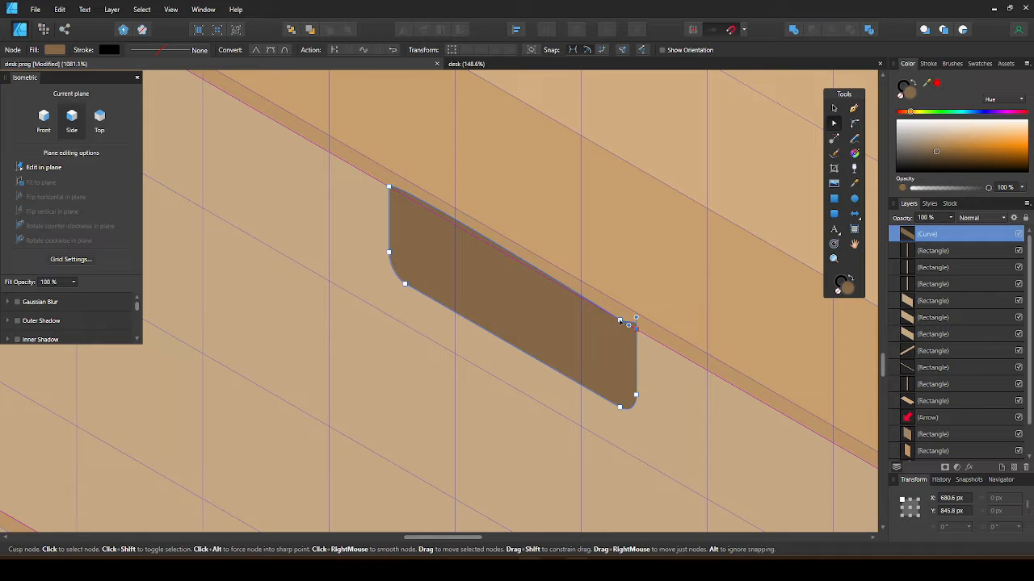
{"action": "left_click", "coordinate": [620, 320]}
{"action": "key", "text": "Delete"}
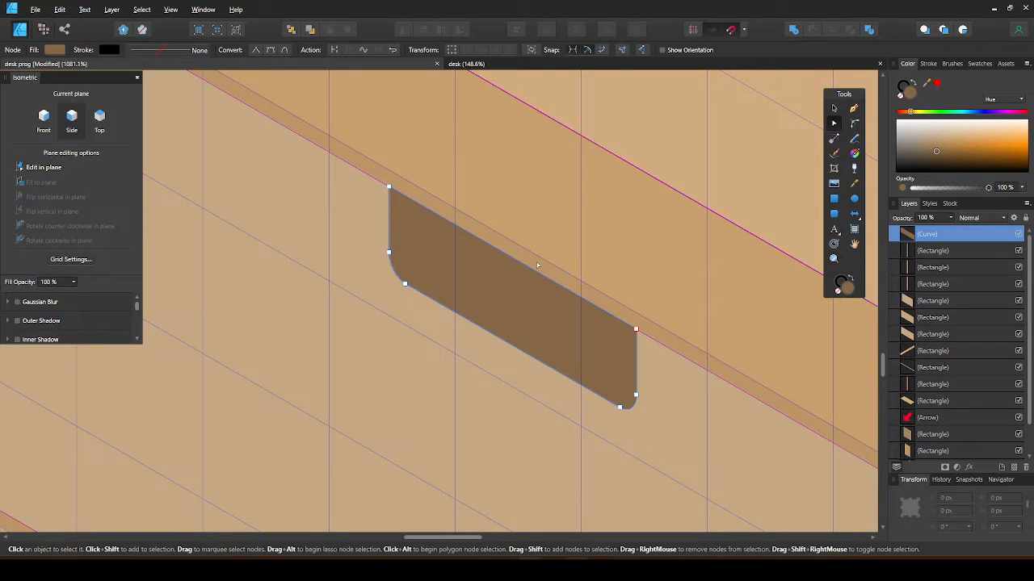
Step: Sample the colour of the desktop's front edge and apply it as the handle's fill
{"action": "scroll", "coordinate": [540, 270], "scroll_direction": "down", "scroll_amount": 2}
{"action": "scroll", "coordinate": [543, 277], "scroll_direction": "down", "scroll_amount": 4}
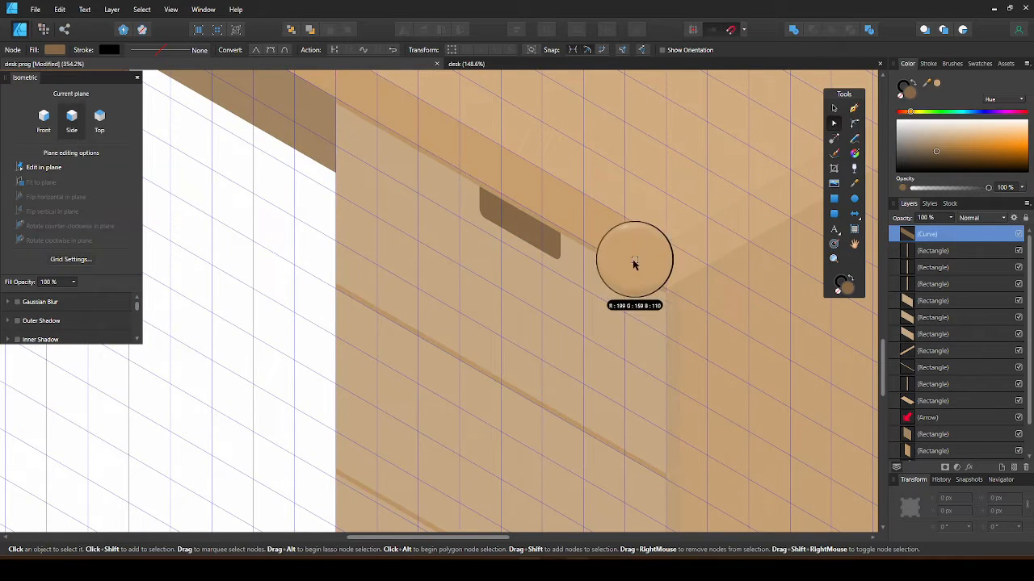
{"action": "left_click", "coordinate": [936, 83]}
{"action": "scroll", "coordinate": [664, 267], "scroll_direction": "down", "scroll_amount": 6}
{"action": "scroll", "coordinate": [669, 268], "scroll_direction": "up", "scroll_amount": 4}
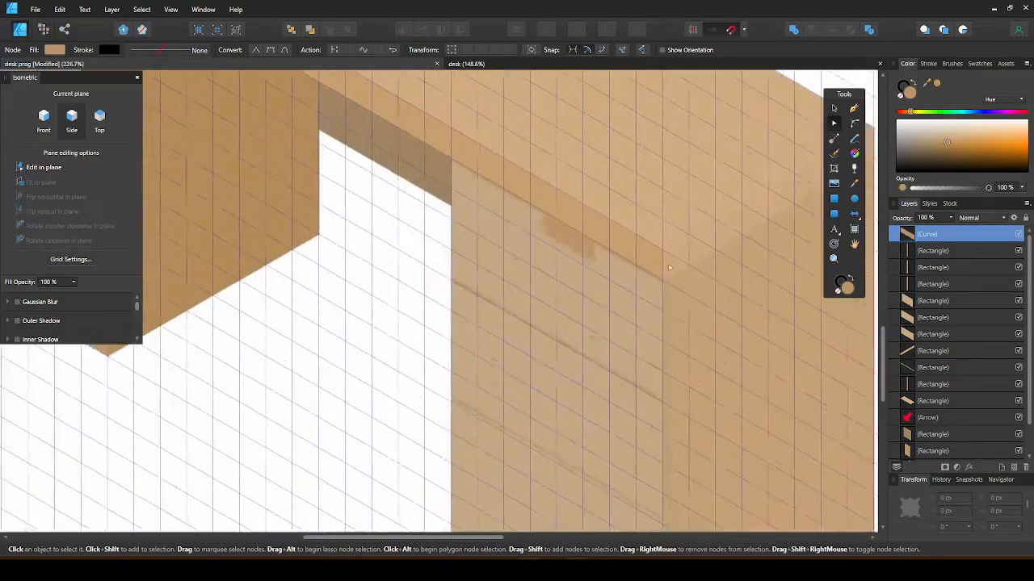
{"action": "scroll", "coordinate": [669, 267], "scroll_direction": "down", "scroll_amount": 2}
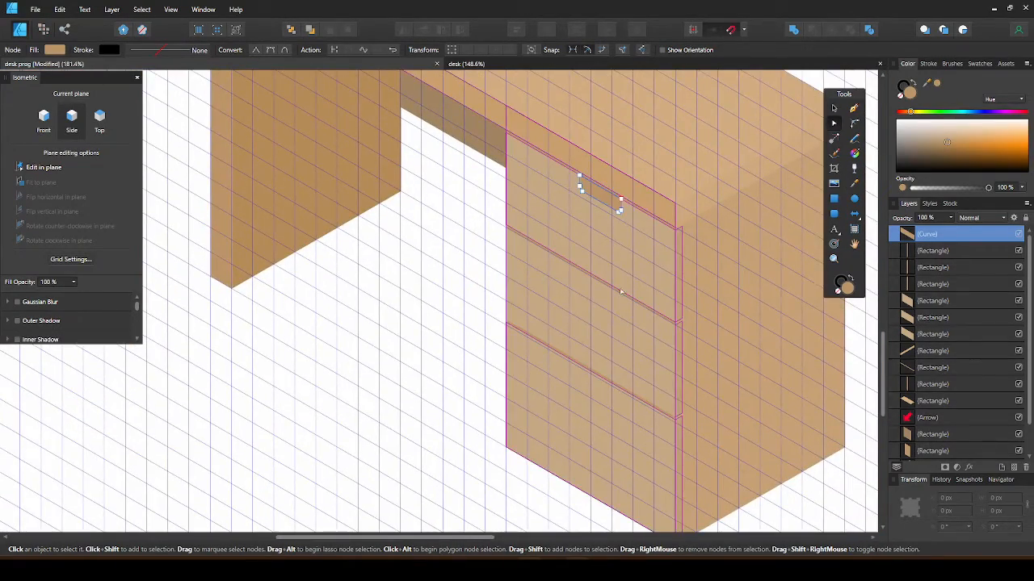
Step: Select the 200 by 350 px panel behind the drawers and darken its fill so the drawer gaps stand out
{"action": "scroll", "coordinate": [620, 292], "scroll_direction": "up", "scroll_amount": 3}
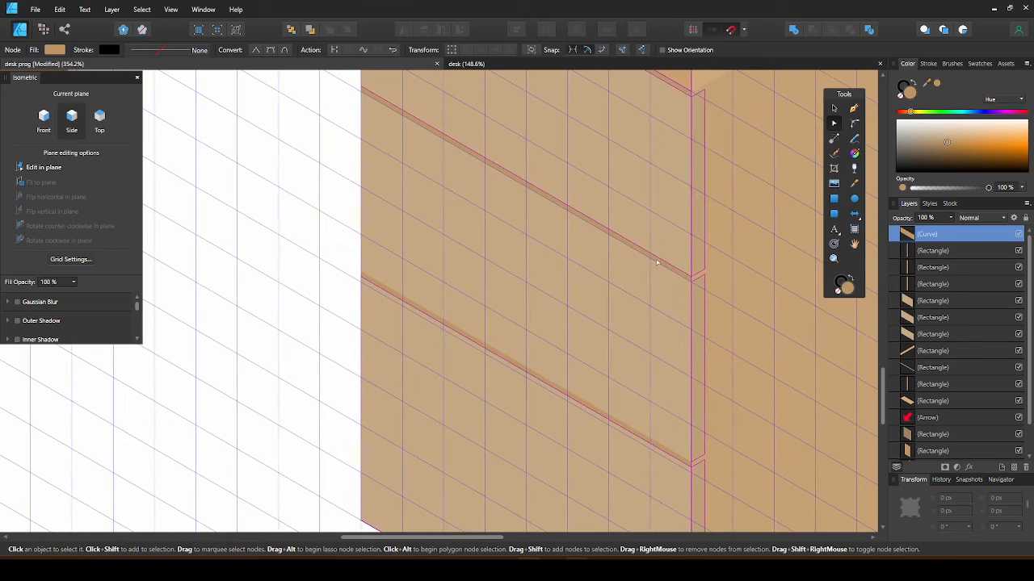
{"action": "left_click", "coordinate": [657, 260]}
{"action": "left_click", "coordinate": [659, 261]}
{"action": "scroll", "coordinate": [658, 261], "scroll_direction": "up", "scroll_amount": 5}
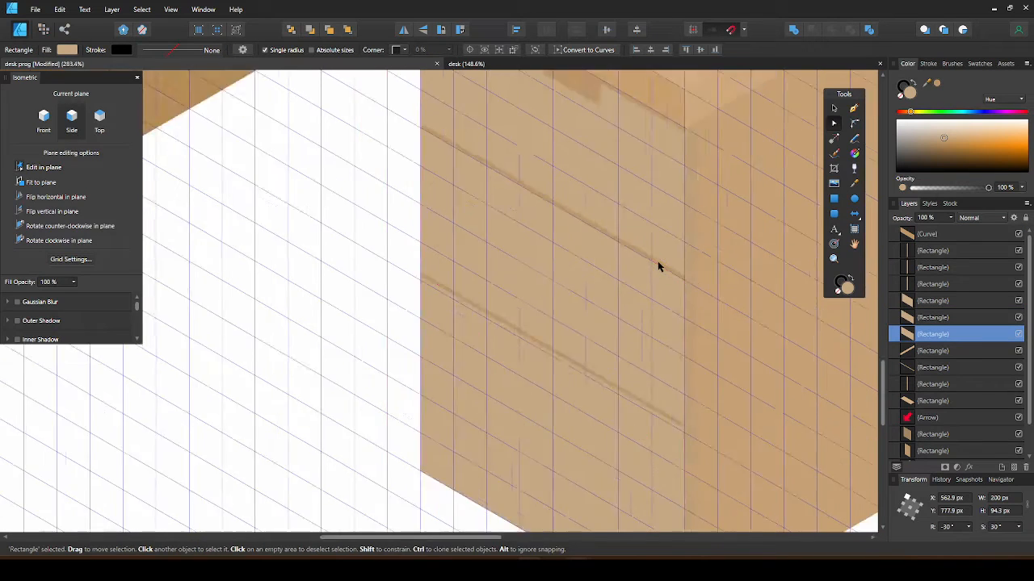
{"action": "left_click", "coordinate": [656, 260]}
{"action": "scroll", "coordinate": [655, 264], "scroll_direction": "down", "scroll_amount": 7}
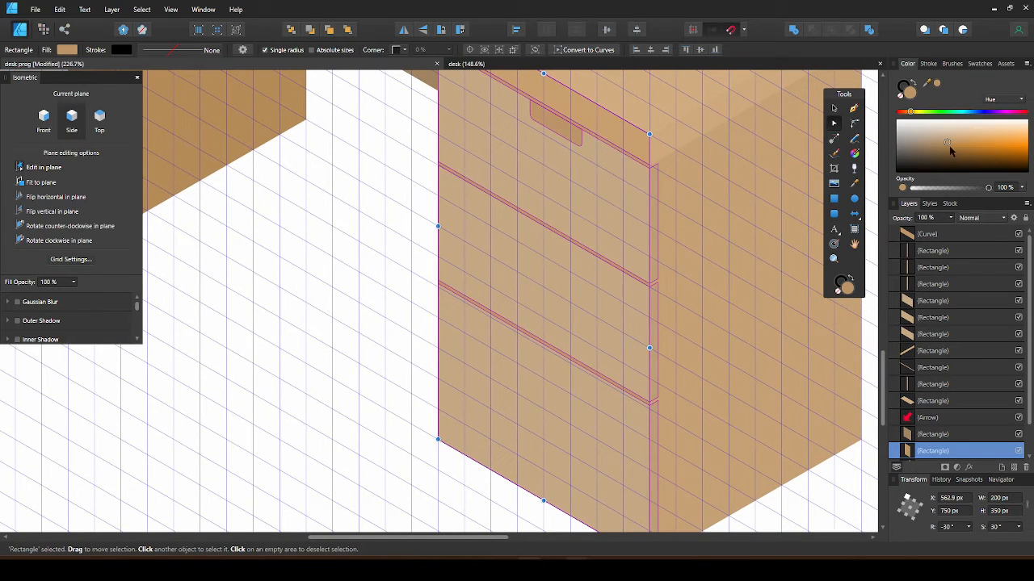
{"action": "left_click_drag", "start_coordinate": [947, 142], "coordinate": [947, 143]}
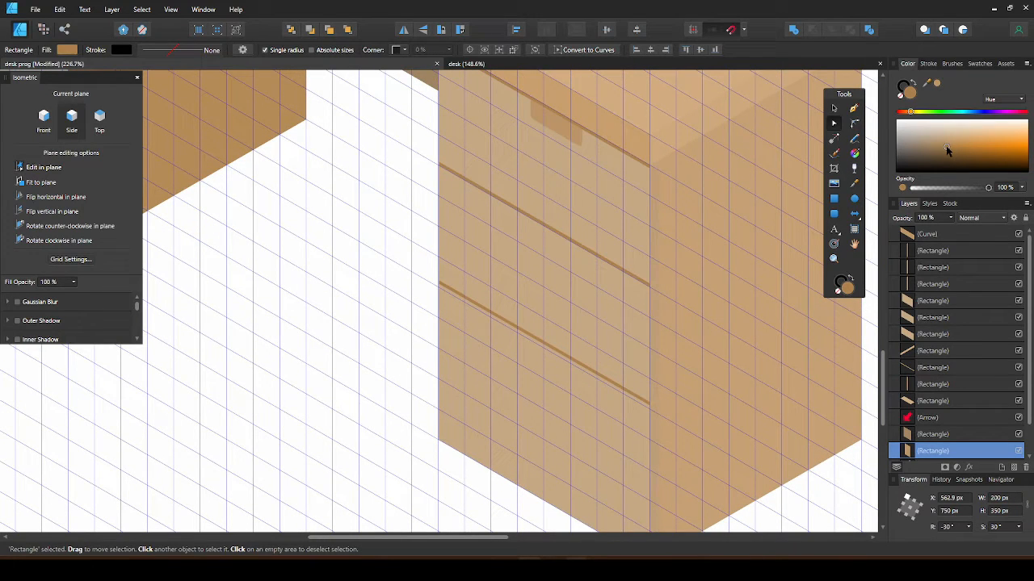
{"action": "left_click_drag", "start_coordinate": [947, 150], "coordinate": [946, 147]}
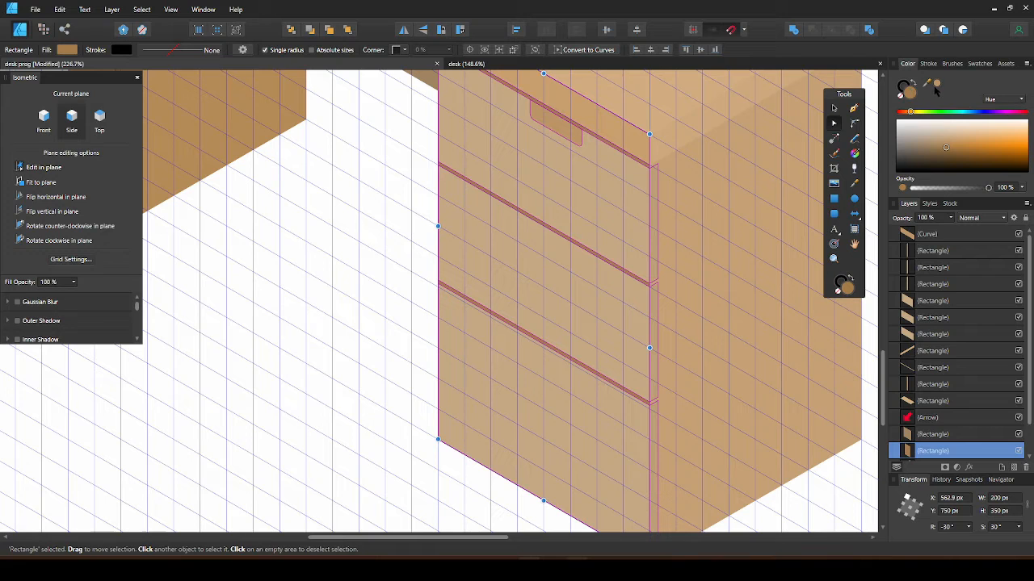
Step: Sample the darkened gap colour for the handle's fill, and shift the handle along the drawer's upper edge to X 618.8, Y 810.1 px
{"action": "left_click_drag", "start_coordinate": [927, 85], "coordinate": [910, 94]}
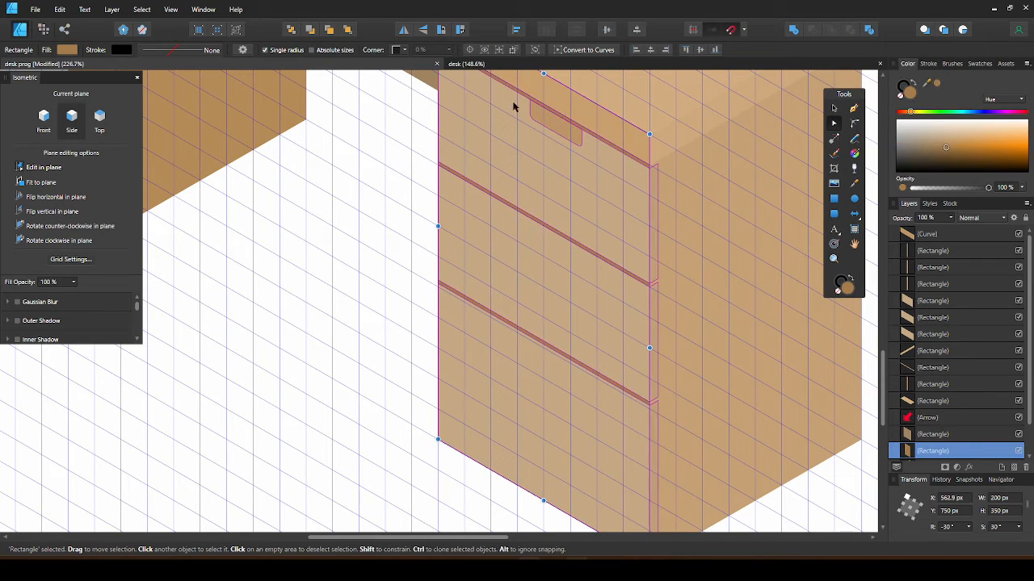
{"action": "left_click", "coordinate": [557, 125]}
{"action": "left_click", "coordinate": [907, 91]}
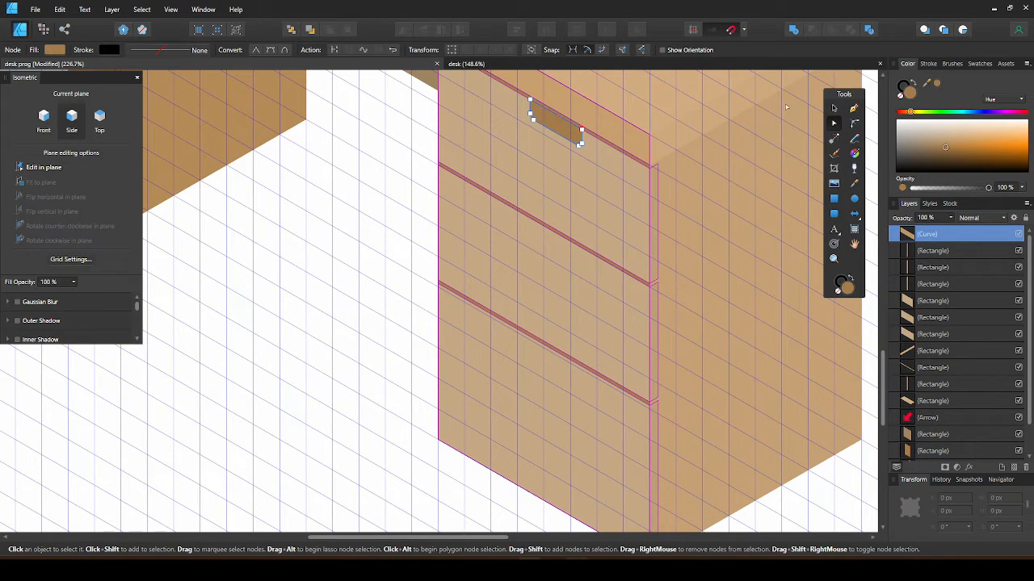
{"action": "left_click", "coordinate": [834, 109]}
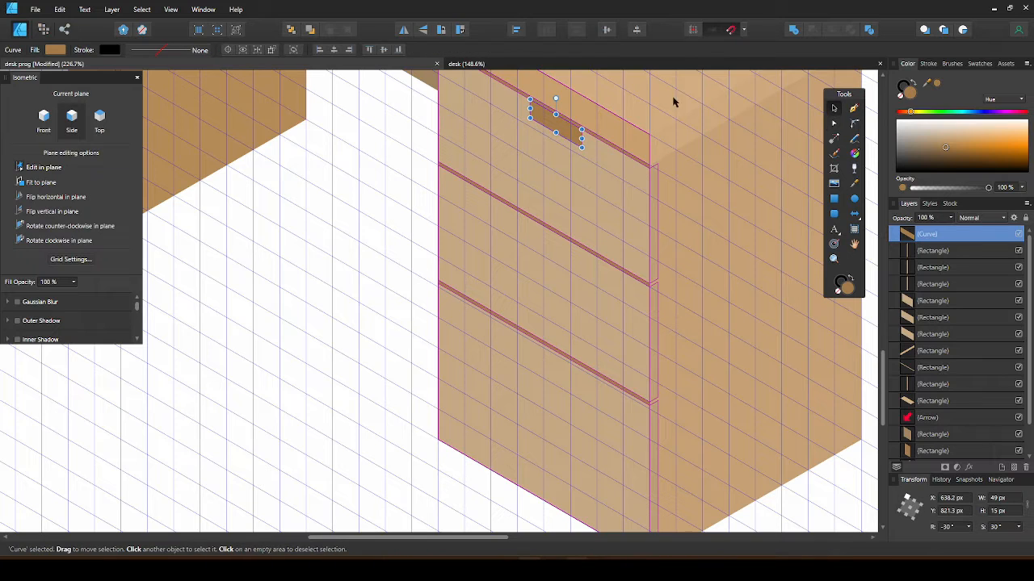
{"action": "left_click_drag", "start_coordinate": [570, 136], "coordinate": [541, 123]}
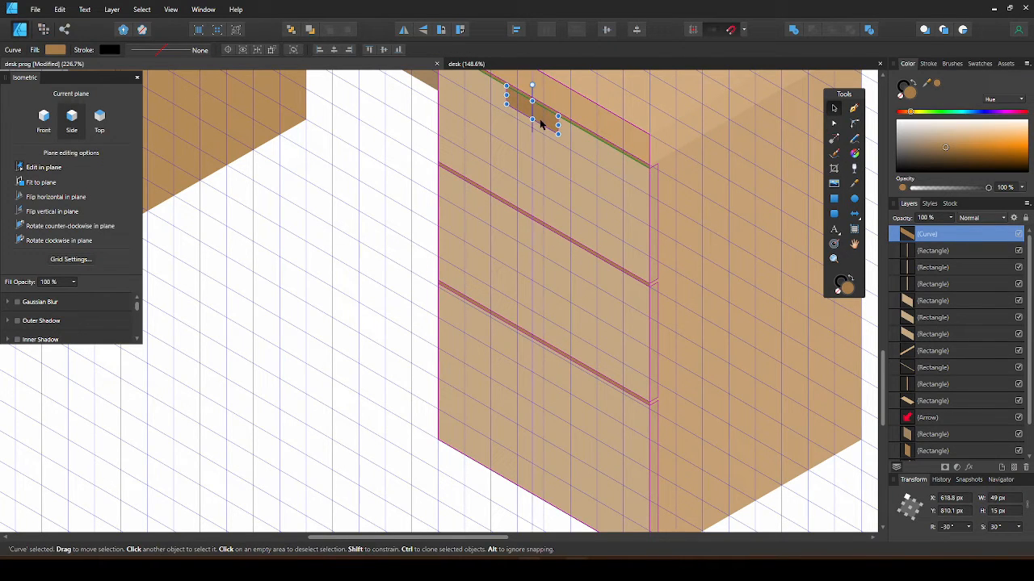
Step: Copy the handle straight down onto the middle drawer and repeat the duplication for the bottom drawer, at Y 1004.4 px
{"action": "scroll", "coordinate": [546, 134], "scroll_direction": "down", "scroll_amount": 4}
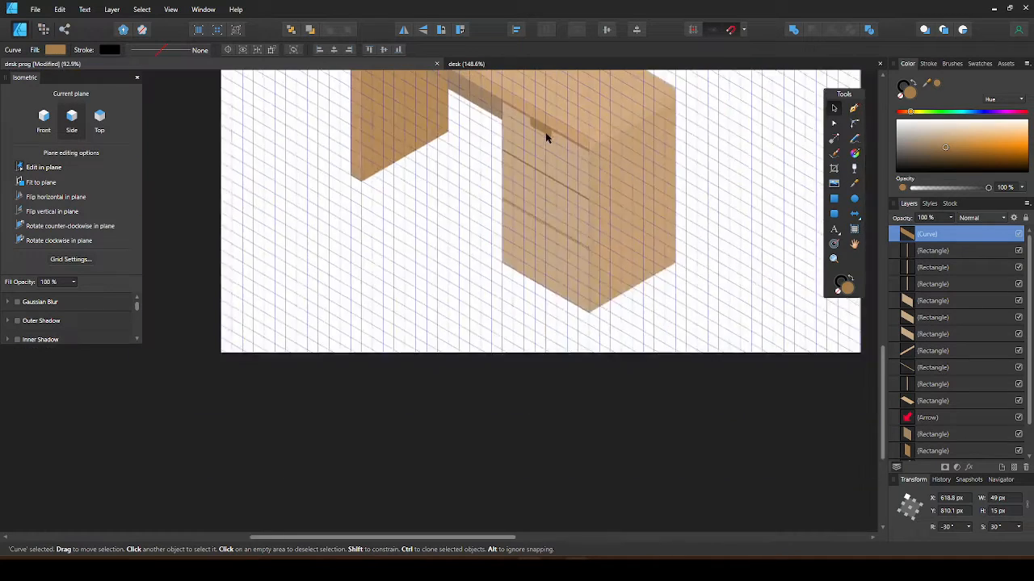
{"action": "scroll", "coordinate": [547, 137], "scroll_direction": "up", "scroll_amount": 4}
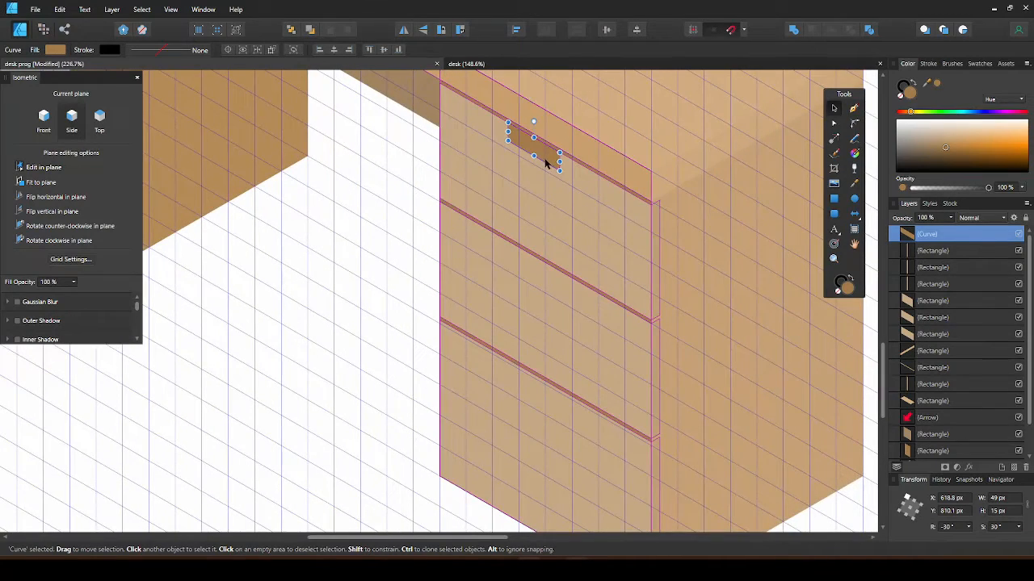
{"action": "left_click_drag", "start_coordinate": [546, 163], "coordinate": [546, 386]}
{"action": "key", "text": "ctrl+j"}
{"action": "scroll", "coordinate": [546, 386], "scroll_direction": "down", "scroll_amount": 4}
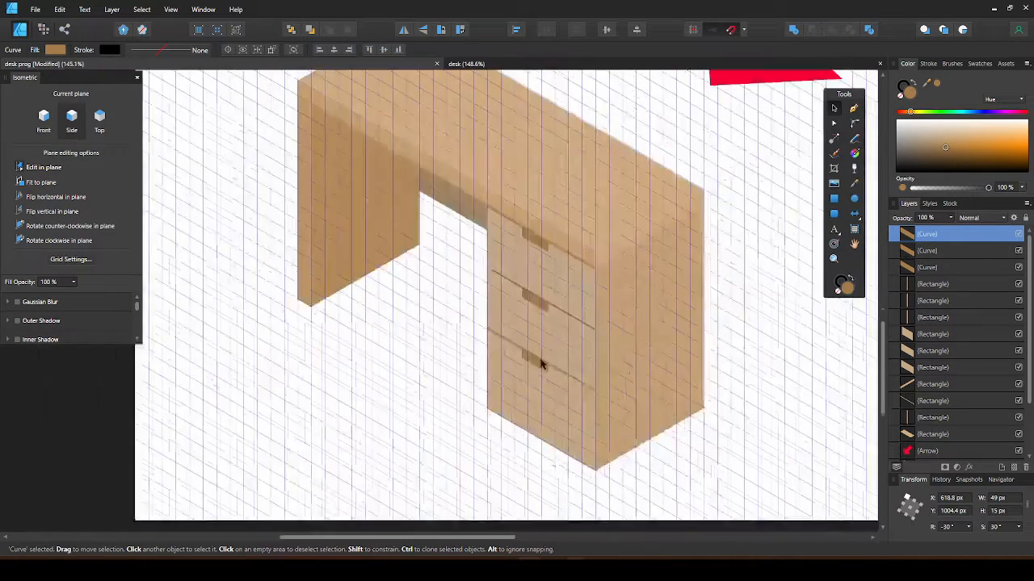
{"action": "scroll", "coordinate": [542, 362], "scroll_direction": "up", "scroll_amount": 3}
{"action": "left_click", "coordinate": [803, 383]}
{"action": "scroll", "coordinate": [656, 412], "scroll_direction": "down", "scroll_amount": 1}
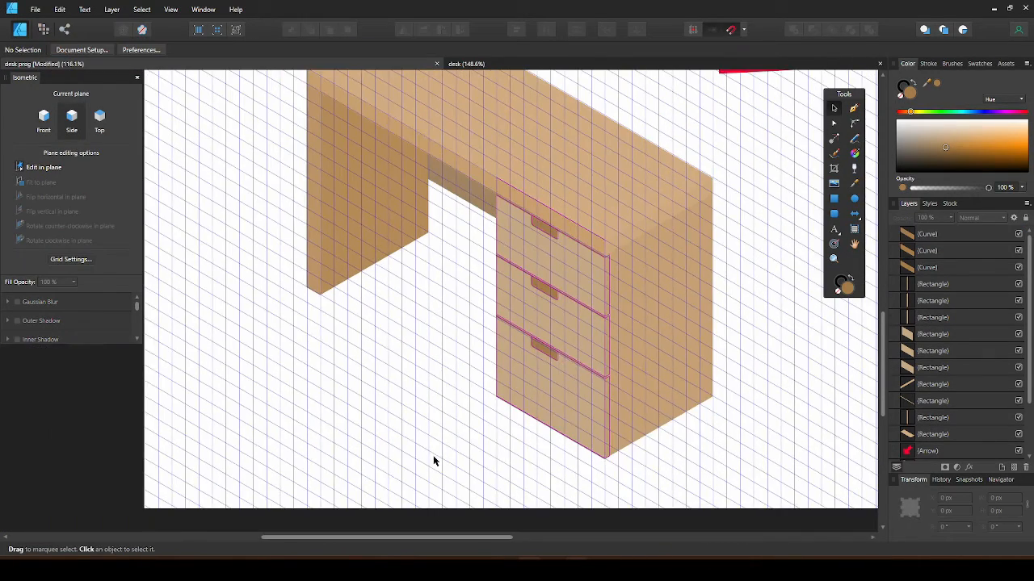
Step: Select all 18 objects, including the red arrow, and move them up the page to free space below the desk
{"action": "scroll", "coordinate": [532, 457], "scroll_direction": "down", "scroll_amount": 5}
{"action": "left_click_drag", "start_coordinate": [745, 516], "coordinate": [362, 104]}
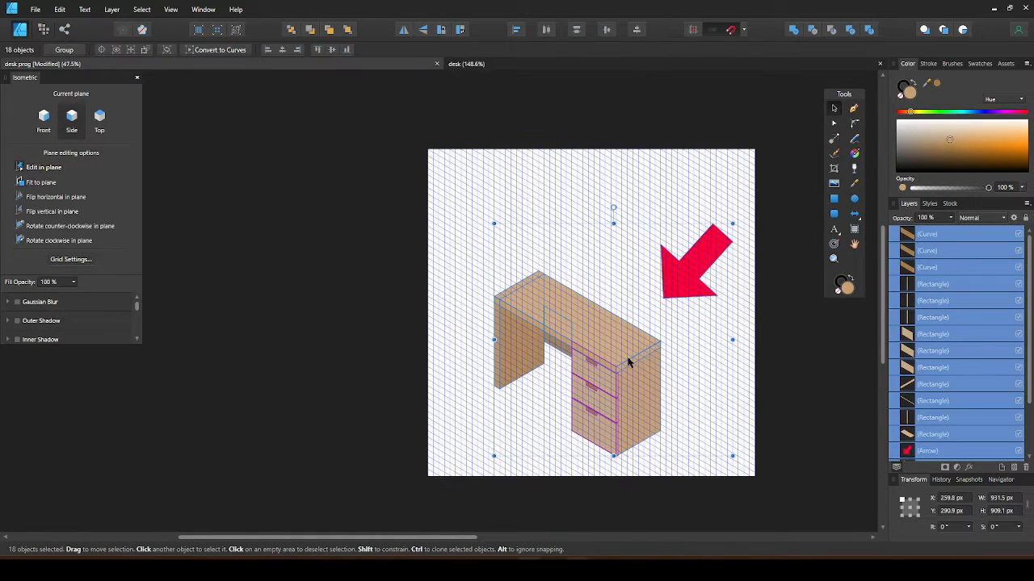
{"action": "left_click_drag", "start_coordinate": [628, 360], "coordinate": [618, 210]}
{"action": "key", "text": "ctrl+d"}
Step: Select the bottom drawer's front, side edge and handle, without the middle drawer's edge, and pull them diagonally out of the cabinet
{"action": "scroll", "coordinate": [602, 324], "scroll_direction": "up", "scroll_amount": 2}
{"action": "scroll", "coordinate": [601, 323], "scroll_direction": "up", "scroll_amount": 2}
{"action": "scroll", "coordinate": [619, 210], "scroll_direction": "down", "scroll_amount": 1}
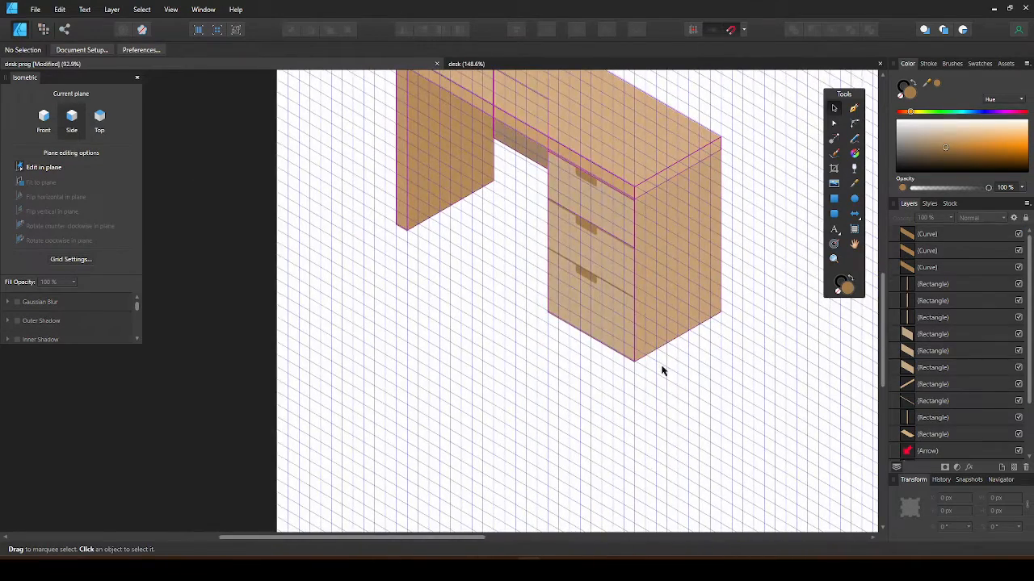
{"action": "left_click_drag", "start_coordinate": [662, 410], "coordinate": [516, 243]}
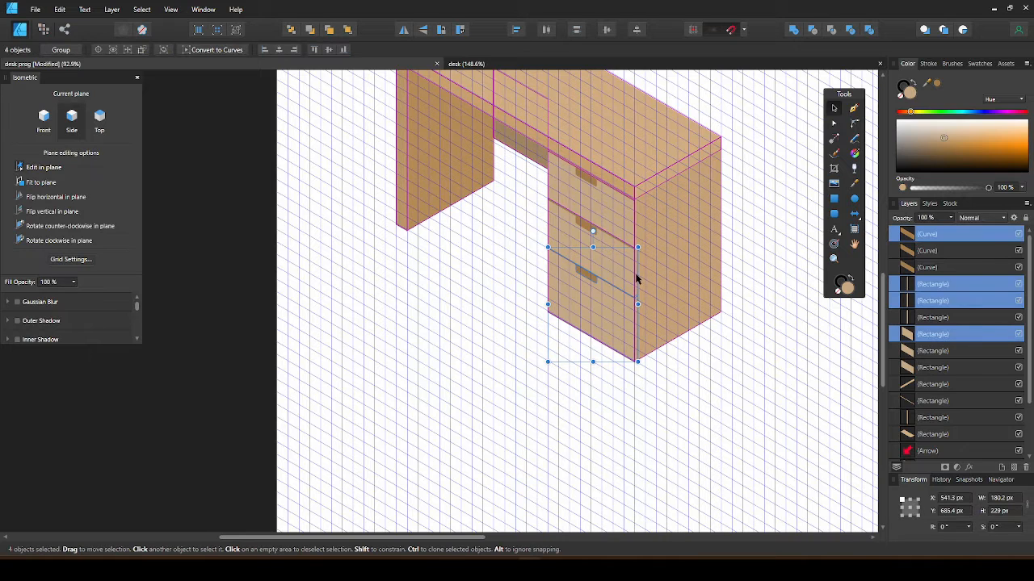
{"action": "left_click", "coordinate": [636, 279], "text": "shift"}
{"action": "left_click_drag", "start_coordinate": [630, 340], "coordinate": [592, 386]}
{"action": "key", "text": "ctrl+z"}
{"action": "left_click_drag", "start_coordinate": [616, 314], "coordinate": [550, 347]}
{"action": "left_click", "coordinate": [558, 323]}
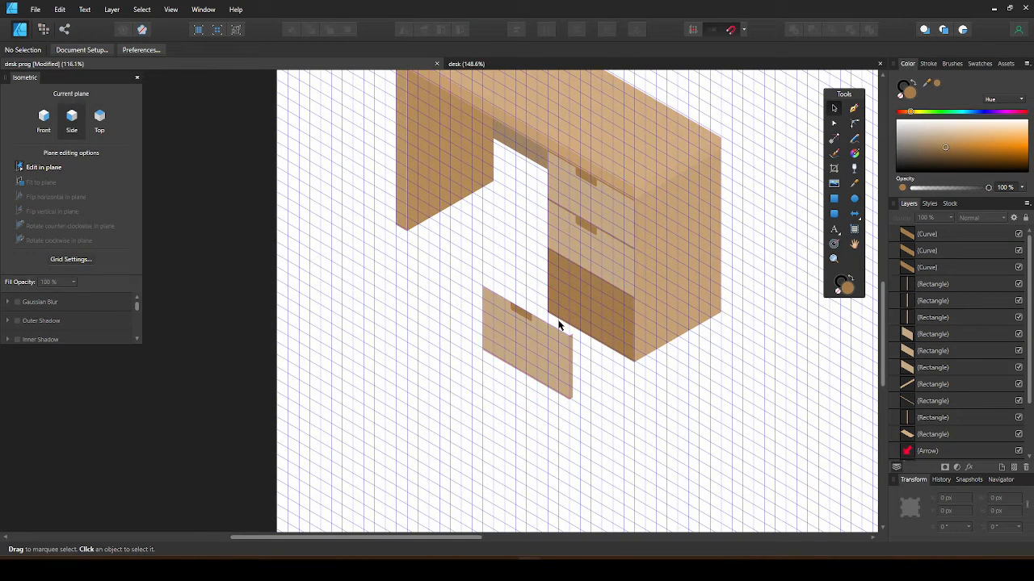
Step: On the Top plane, draw an 8 by 200 px rectangle as the top edge of the pulled-out drawer front
{"action": "scroll", "coordinate": [558, 323], "scroll_direction": "up", "scroll_amount": 3}
{"action": "scroll", "coordinate": [558, 323], "scroll_direction": "up", "scroll_amount": 1}
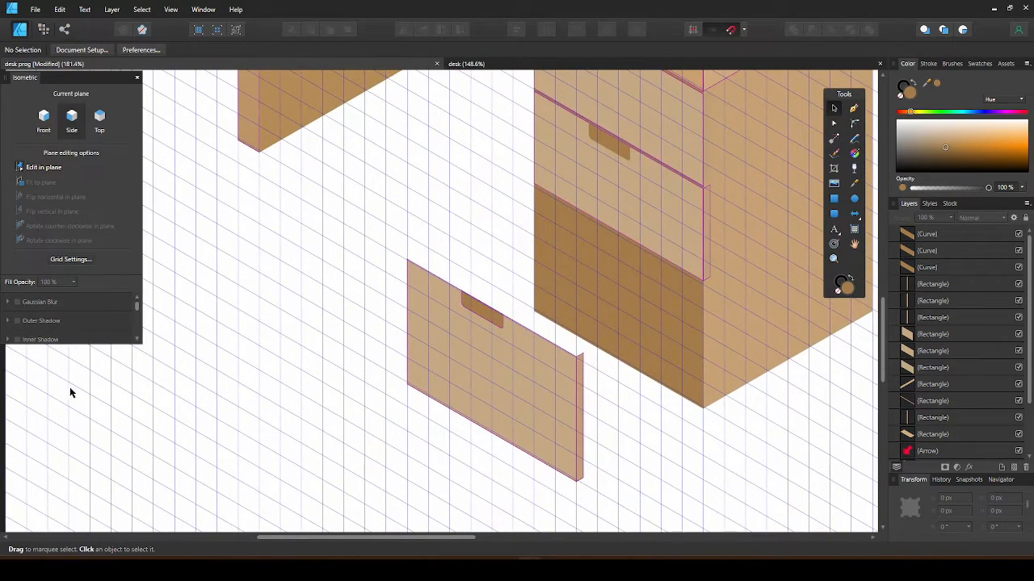
{"action": "left_click", "coordinate": [100, 121]}
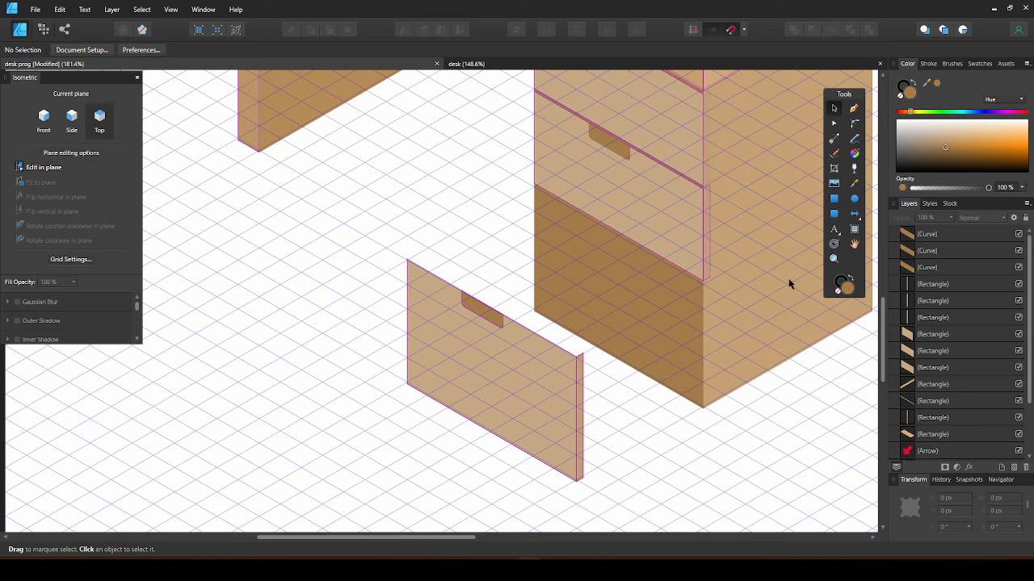
{"action": "left_click", "coordinate": [835, 199]}
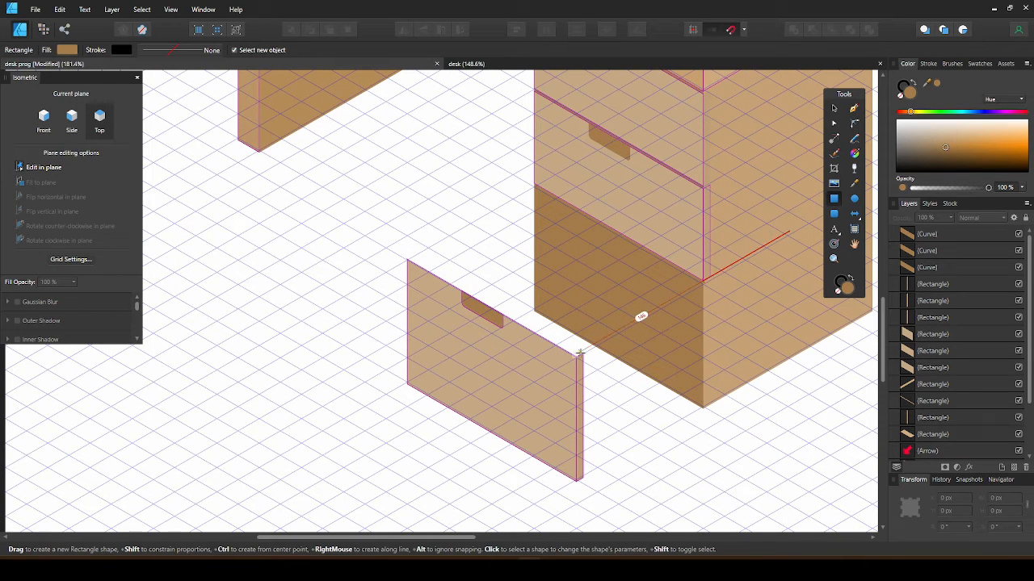
{"action": "scroll", "coordinate": [579, 353], "scroll_direction": "up", "scroll_amount": 4}
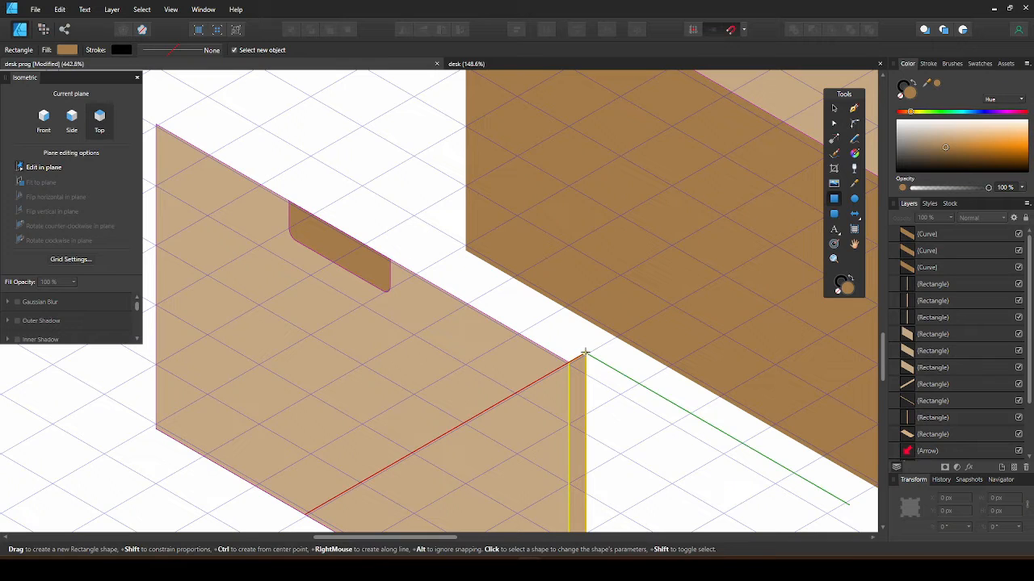
{"action": "left_click_drag", "start_coordinate": [584, 354], "coordinate": [160, 120]}
{"action": "scroll", "coordinate": [311, 246], "scroll_direction": "down", "scroll_amount": 2}
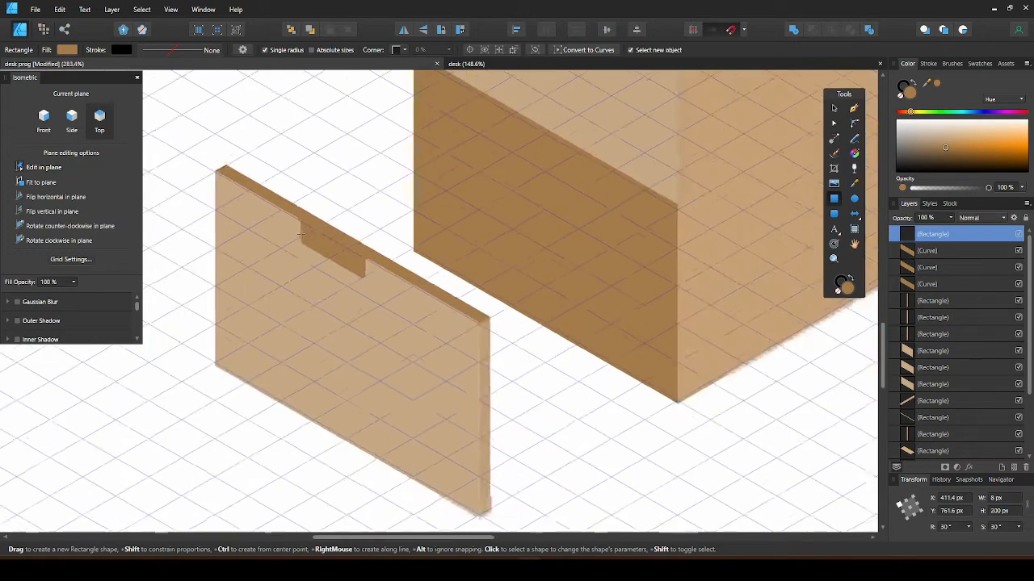
Step: Sample the light brown of the desktop surface and apply it as the fill of the drawer front's top edge
{"action": "scroll", "coordinate": [300, 235], "scroll_direction": "down", "scroll_amount": 5}
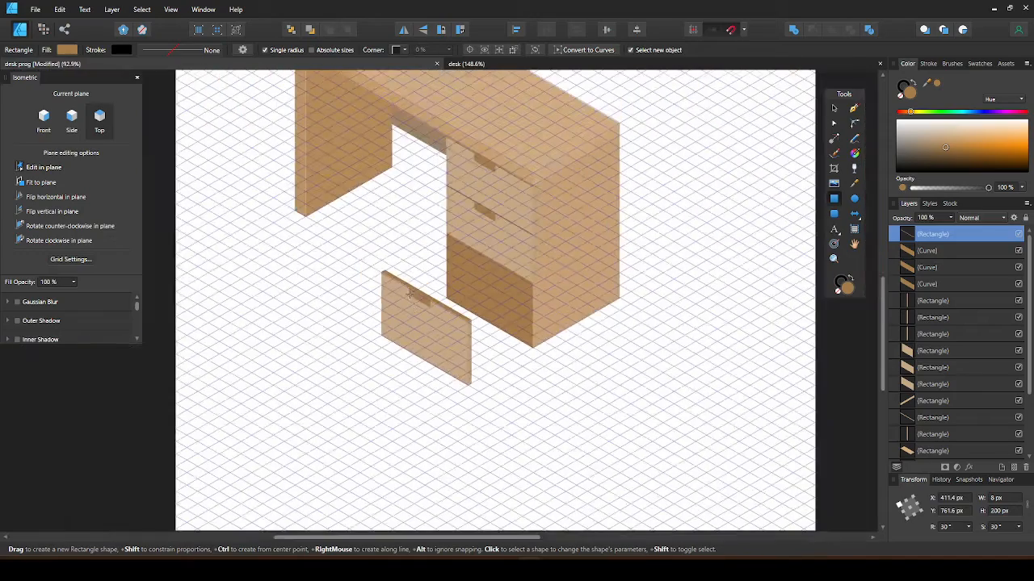
{"action": "left_click_drag", "start_coordinate": [411, 294], "coordinate": [416, 310]}
{"action": "left_click_drag", "start_coordinate": [927, 84], "coordinate": [525, 135]}
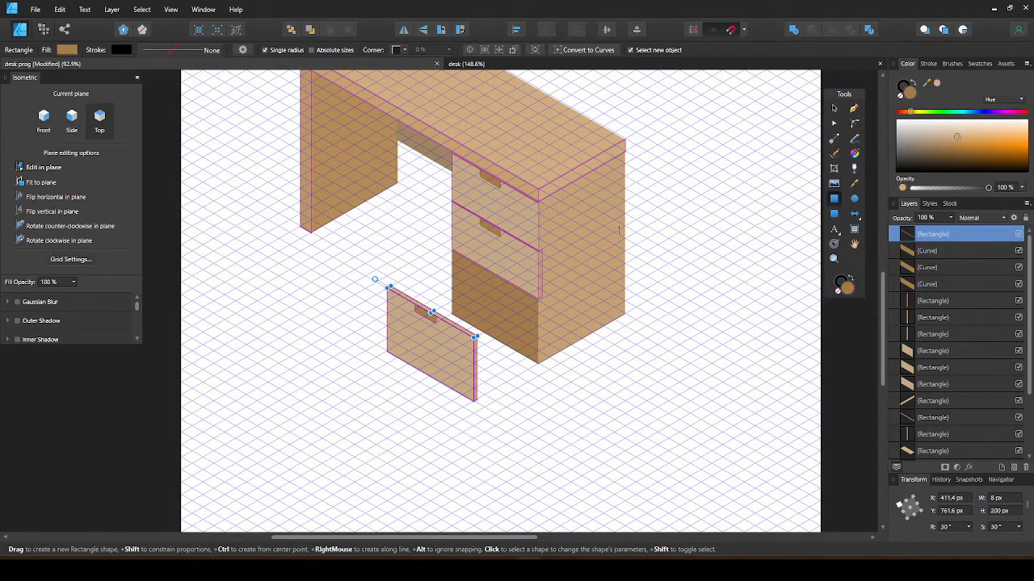
{"action": "scroll", "coordinate": [417, 329], "scroll_direction": "up", "scroll_amount": 4}
{"action": "scroll", "coordinate": [433, 344], "scroll_direction": "down", "scroll_amount": 2}
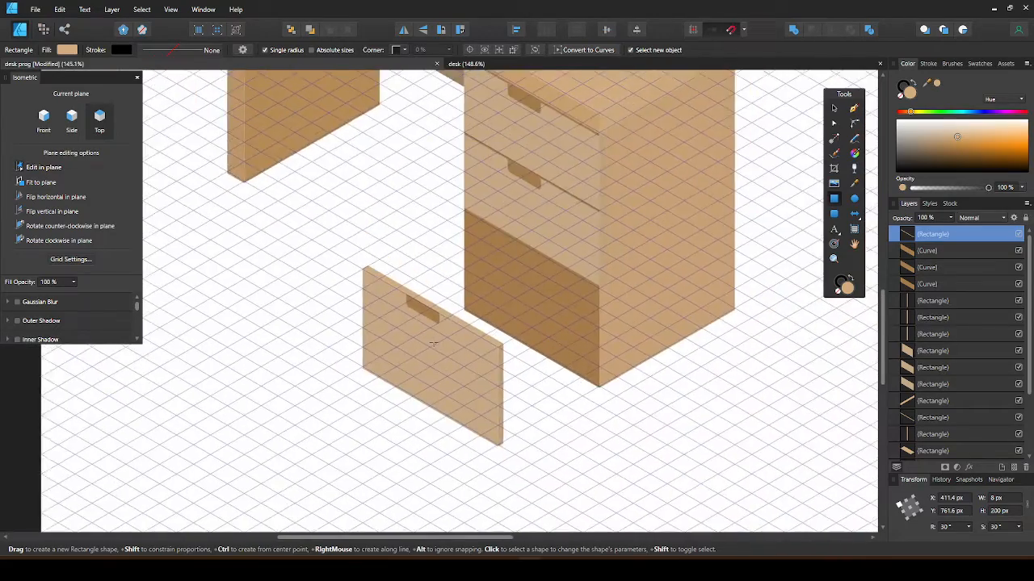
{"action": "scroll", "coordinate": [433, 343], "scroll_direction": "down", "scroll_amount": 1}
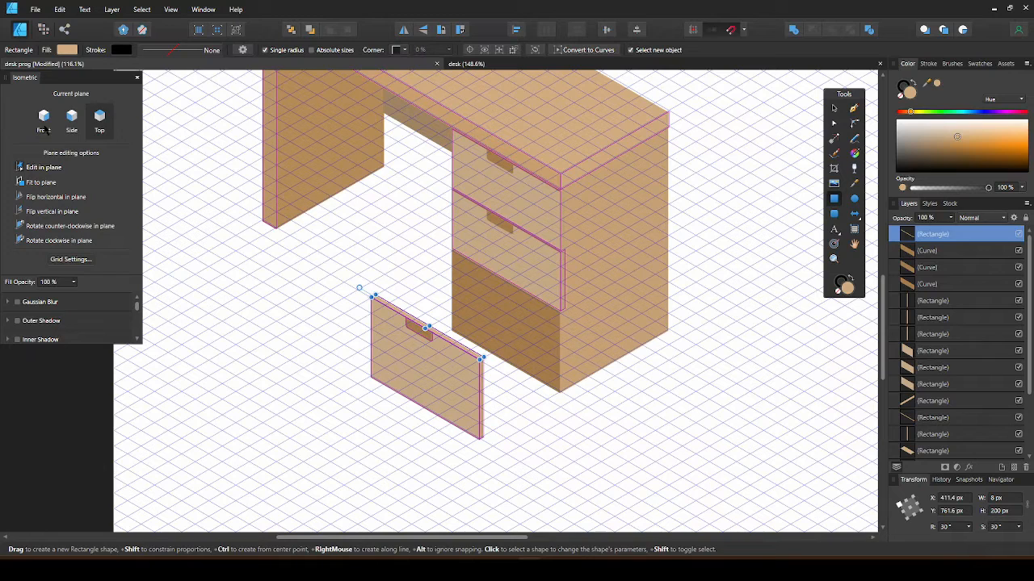
Step: On the Front plane, draw the open drawer's two side panels back from the drawer front, 200 by 125.9 px and 200 by 126.9 px
{"action": "left_click", "coordinate": [44, 125]}
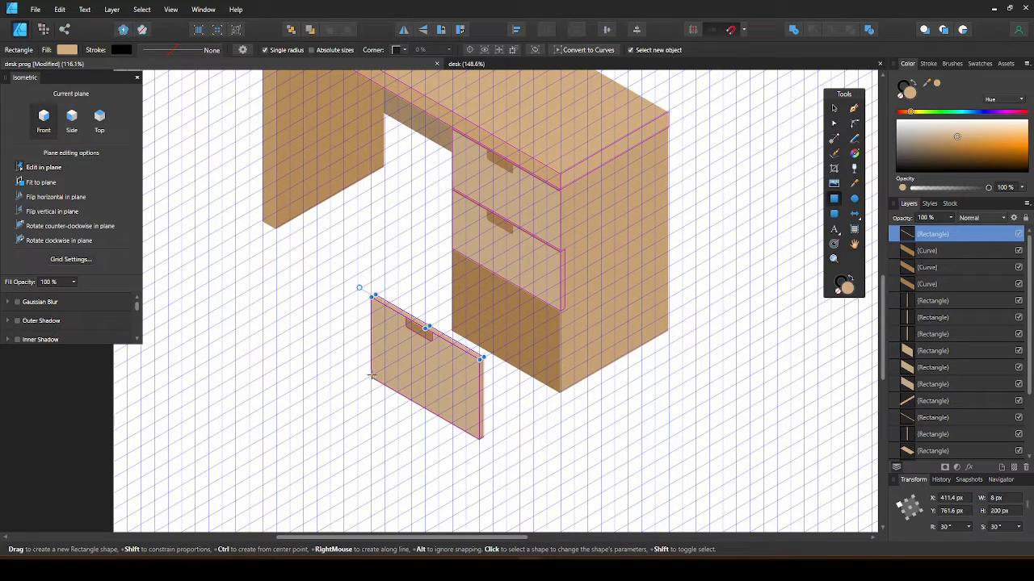
{"action": "left_click_drag", "start_coordinate": [371, 376], "coordinate": [479, 233]}
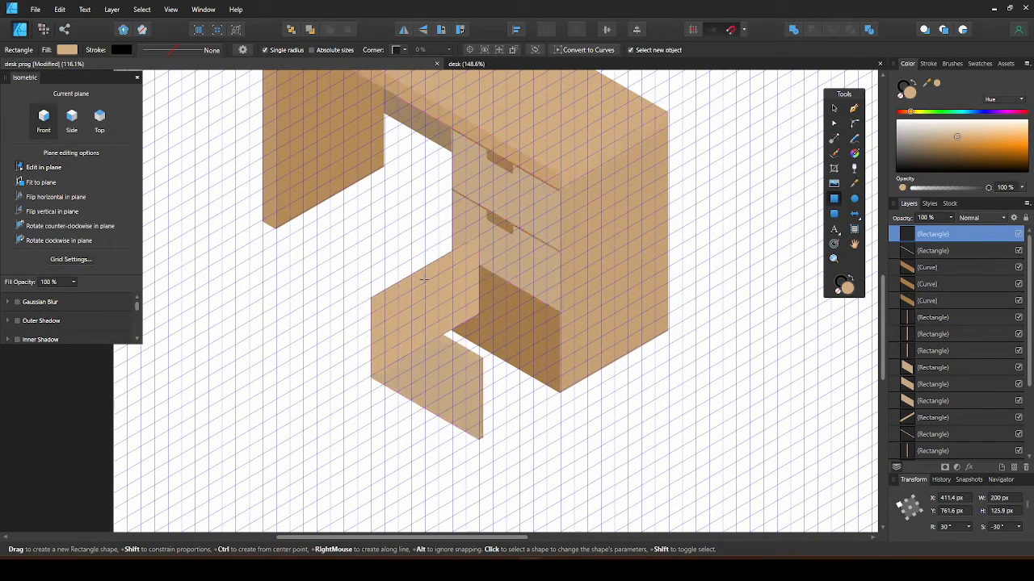
{"action": "scroll", "coordinate": [423, 280], "scroll_direction": "up", "scroll_amount": 5}
{"action": "scroll", "coordinate": [423, 280], "scroll_direction": "down", "scroll_amount": 7}
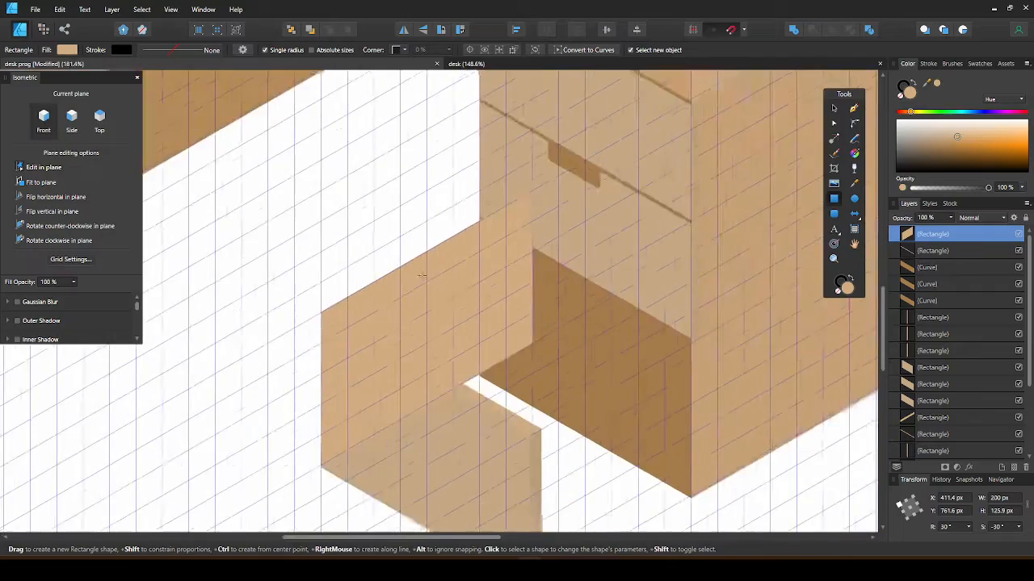
{"action": "scroll", "coordinate": [411, 275], "scroll_direction": "up", "scroll_amount": 1}
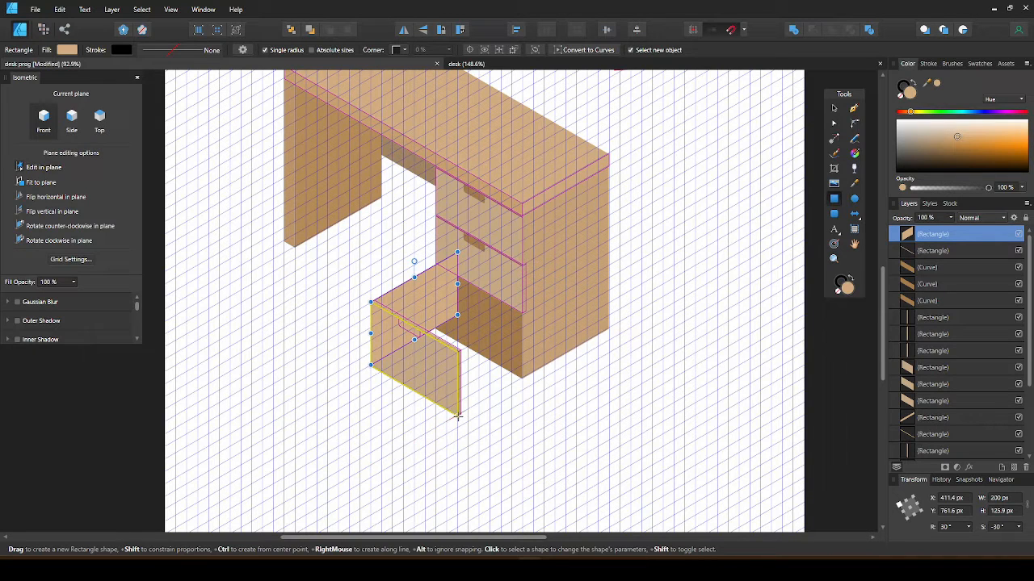
{"action": "left_click_drag", "start_coordinate": [457, 417], "coordinate": [544, 302]}
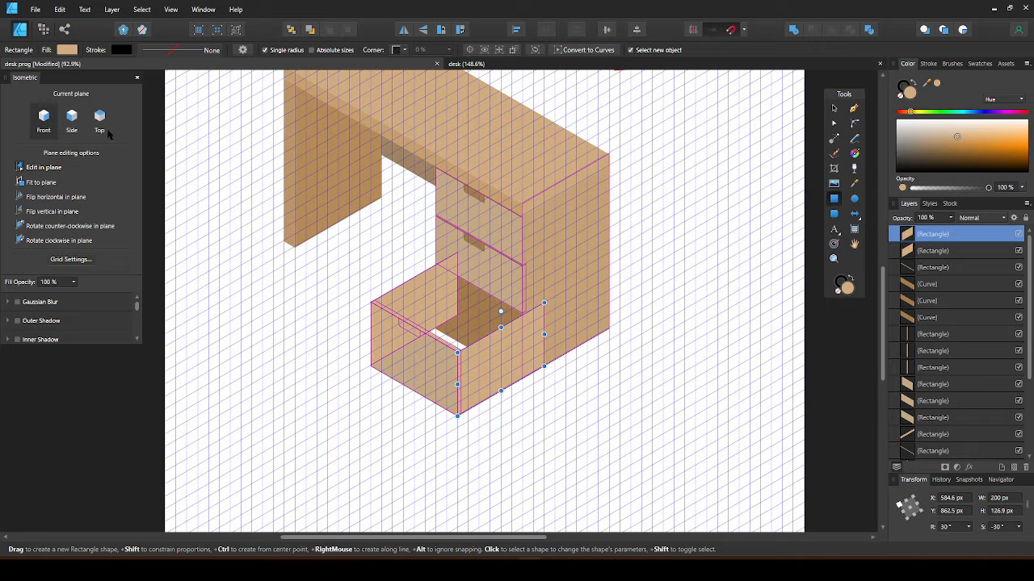
Step: On the Side plane, draw a 200 by 125 px back panel between the far ends of the drawer's side panels
{"action": "left_click", "coordinate": [77, 122]}
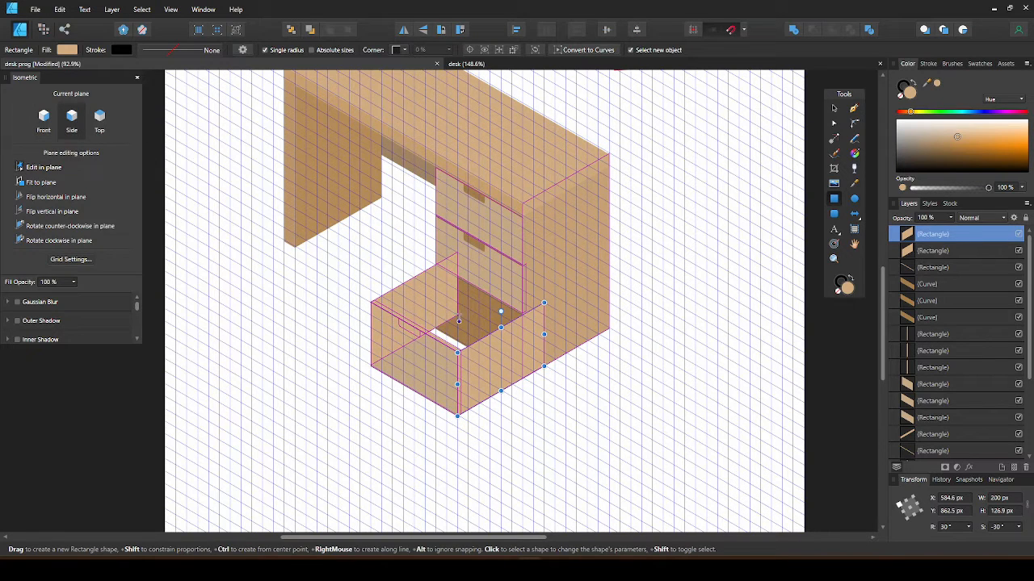
{"action": "left_click_drag", "start_coordinate": [458, 311], "coordinate": [543, 302]}
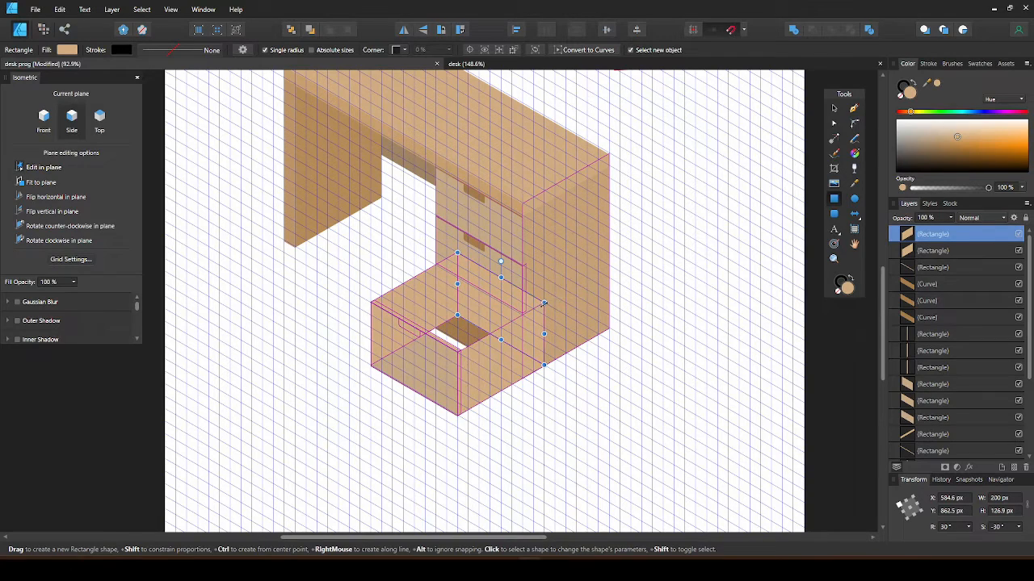
{"action": "scroll", "coordinate": [469, 368], "scroll_direction": "up", "scroll_amount": 4}
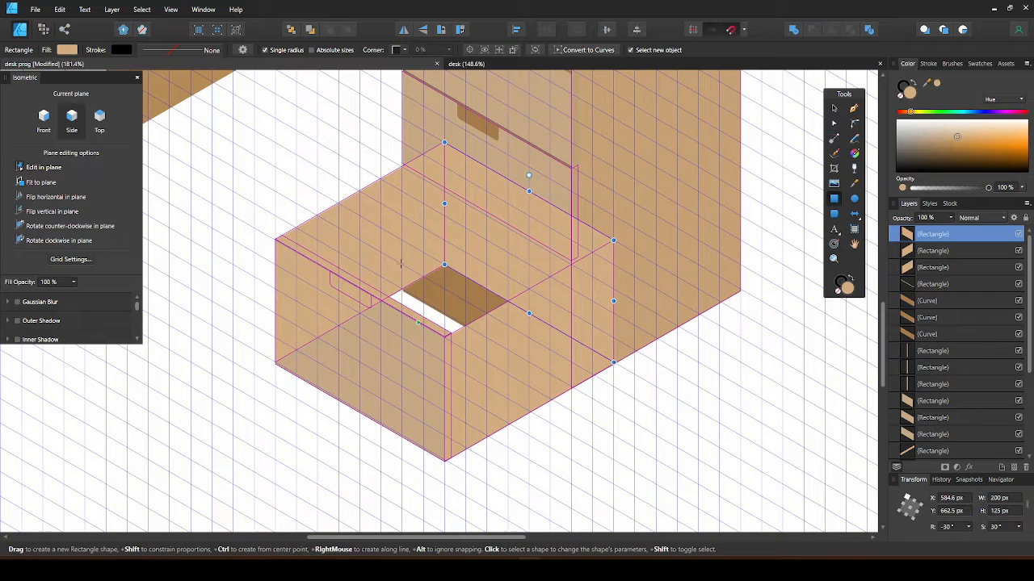
Step: Select the four parts of the pulled-out drawer front and raise them in the stacking order above the drawer's side and back panels
{"action": "left_click", "coordinate": [835, 109]}
{"action": "left_click_drag", "start_coordinate": [534, 485], "coordinate": [229, 218]}
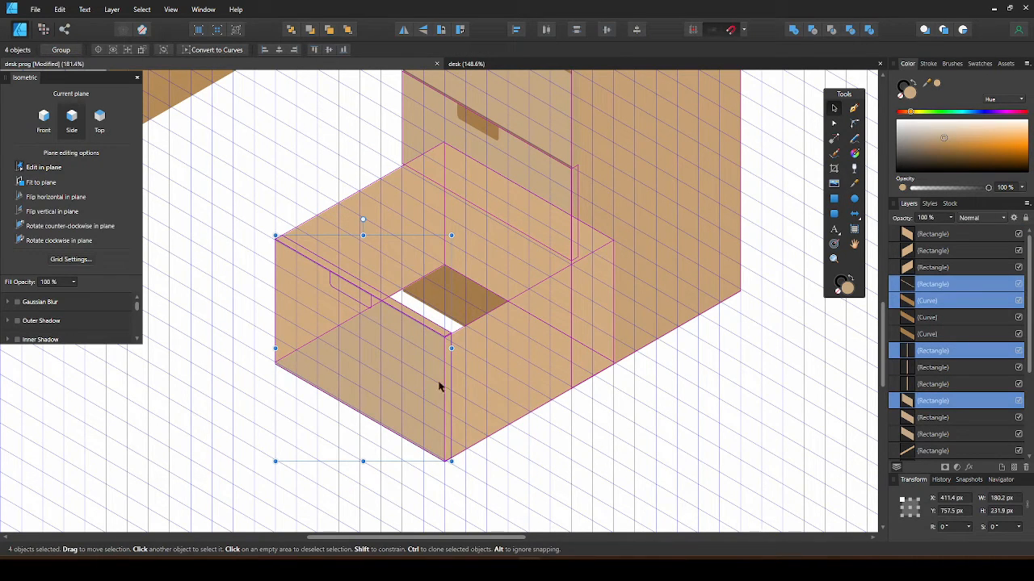
{"action": "key", "text": "ctrl+bracketleft"}
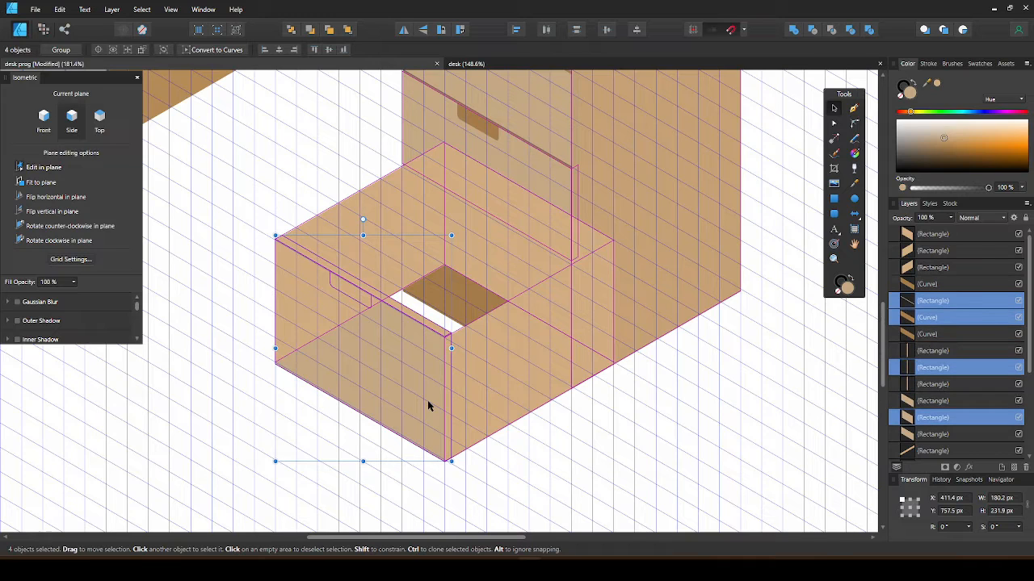
{"action": "key", "text": "ctrl+bracketleft"}
{"action": "key", "text": "ctrl+bracketright"}
{"action": "key", "text": "ctrl+bracketright"}
{"action": "key", "text": "ctrl+bracketright"}
{"action": "key", "text": "ctrl+bracketright"}
{"action": "key", "text": "ctrl+bracketright"}
{"action": "key", "text": "ctrl+bracketright"}
{"action": "key", "text": "ctrl+bracketright"}
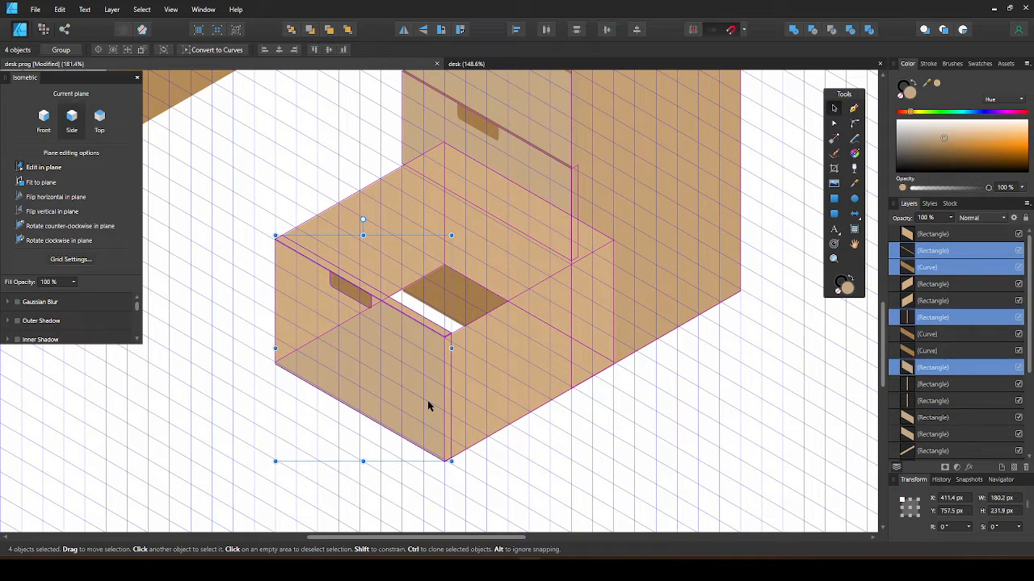
{"action": "key", "text": "ctrl+bracketright"}
{"action": "key", "text": "ctrl+bracketright"}
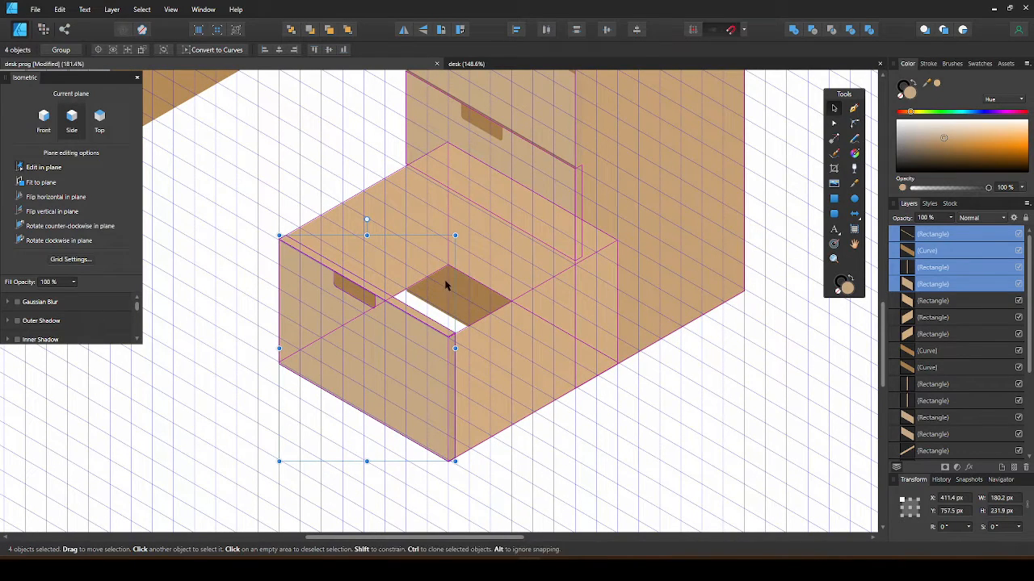
Step: Shift the drawer's right side panel inward to X 577.1, Y 857.2 px, so it sits behind the front's inner corner
{"action": "left_click", "coordinate": [411, 199]}
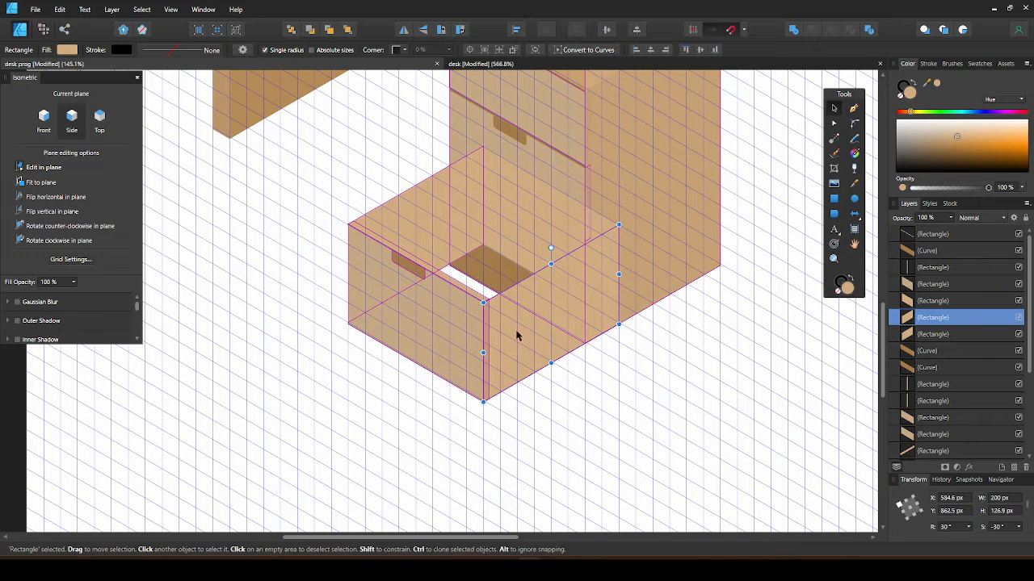
{"action": "left_click_drag", "start_coordinate": [518, 342], "coordinate": [505, 327]}
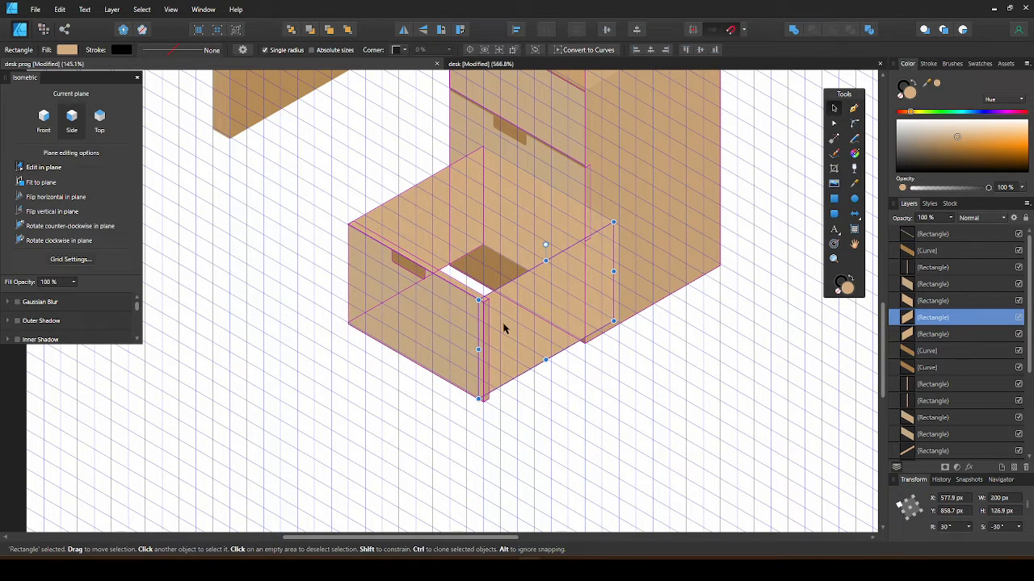
{"action": "scroll", "coordinate": [506, 326], "scroll_direction": "up", "scroll_amount": 2}
{"action": "scroll", "coordinate": [489, 292], "scroll_direction": "up", "scroll_amount": 5}
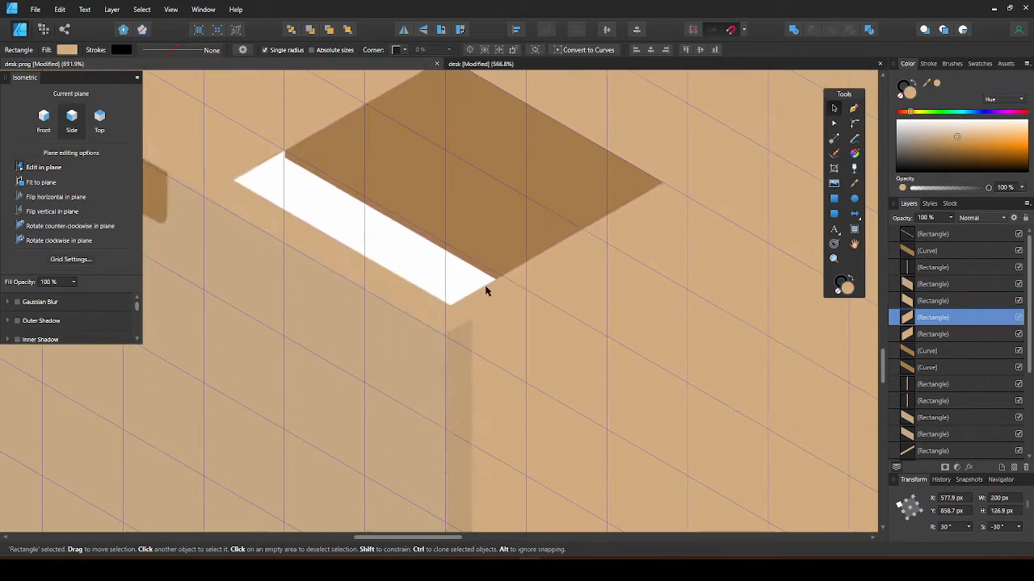
{"action": "left_click_drag", "start_coordinate": [493, 315], "coordinate": [490, 308]}
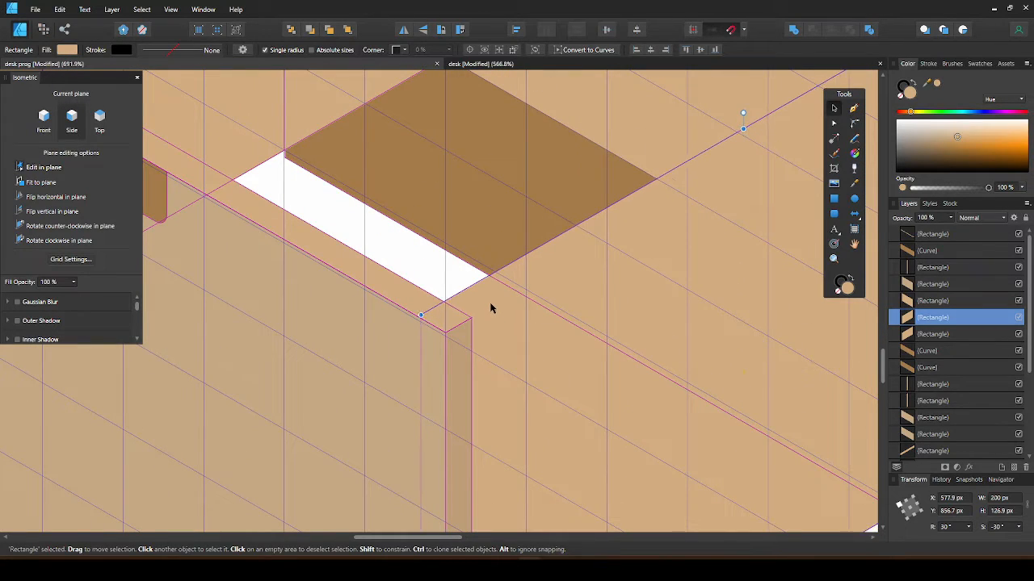
{"action": "scroll", "coordinate": [488, 309], "scroll_direction": "down", "scroll_amount": 5}
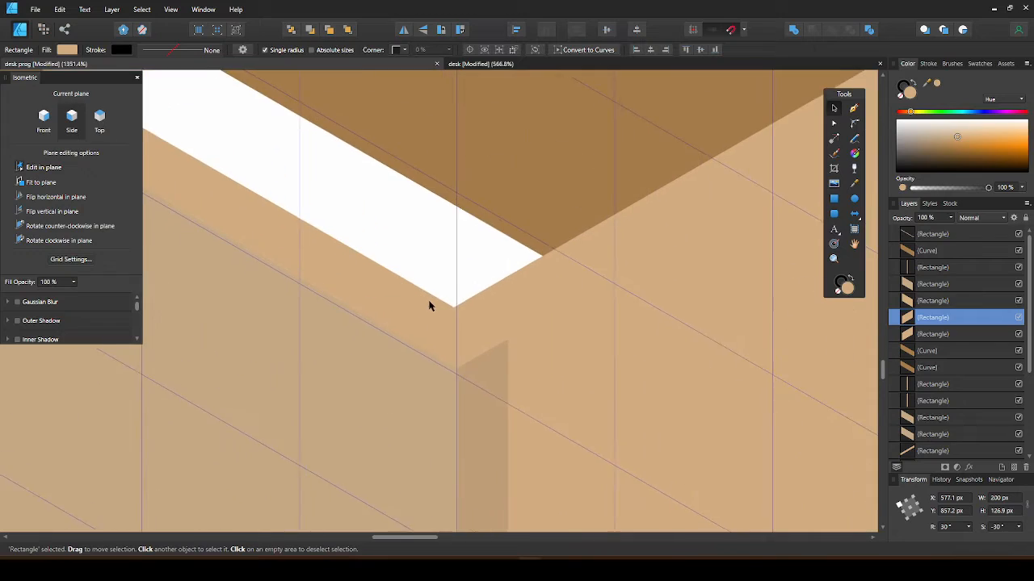
{"action": "scroll", "coordinate": [420, 288], "scroll_direction": "down", "scroll_amount": 2}
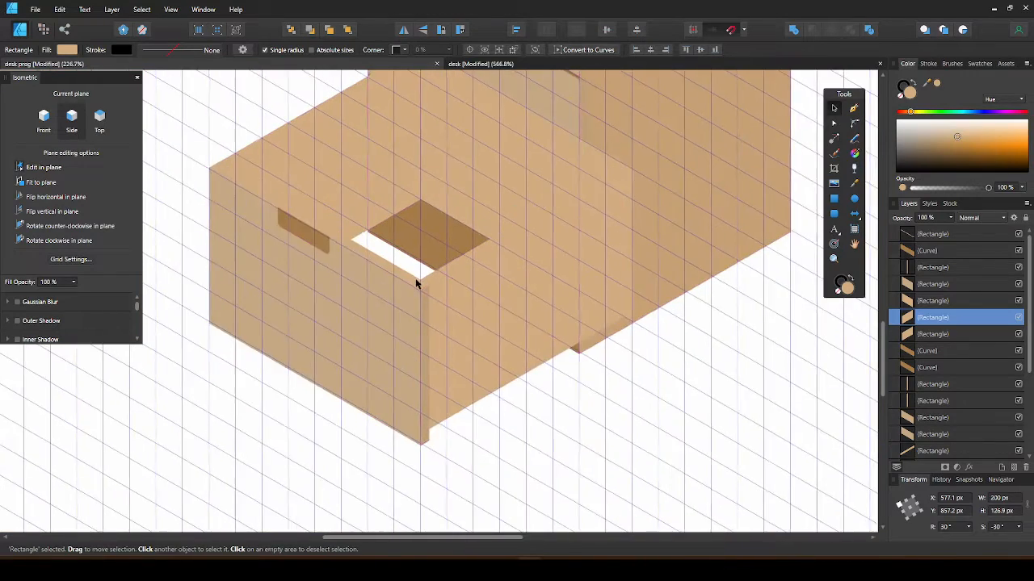
{"action": "left_click_drag", "start_coordinate": [455, 301], "coordinate": [487, 346]}
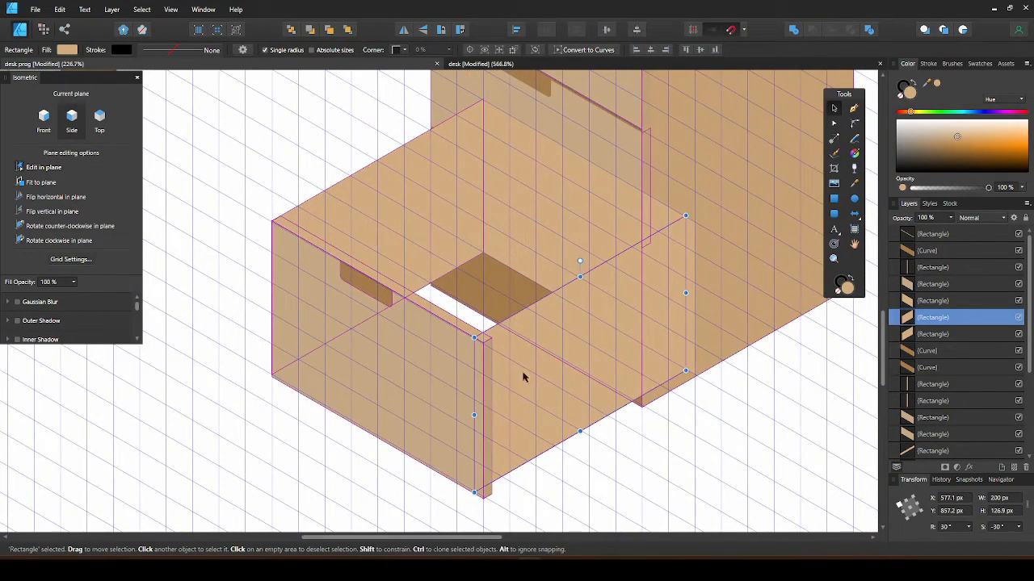
{"action": "left_click_drag", "start_coordinate": [524, 376], "coordinate": [515, 384]}
{"action": "left_click", "coordinate": [854, 108]}
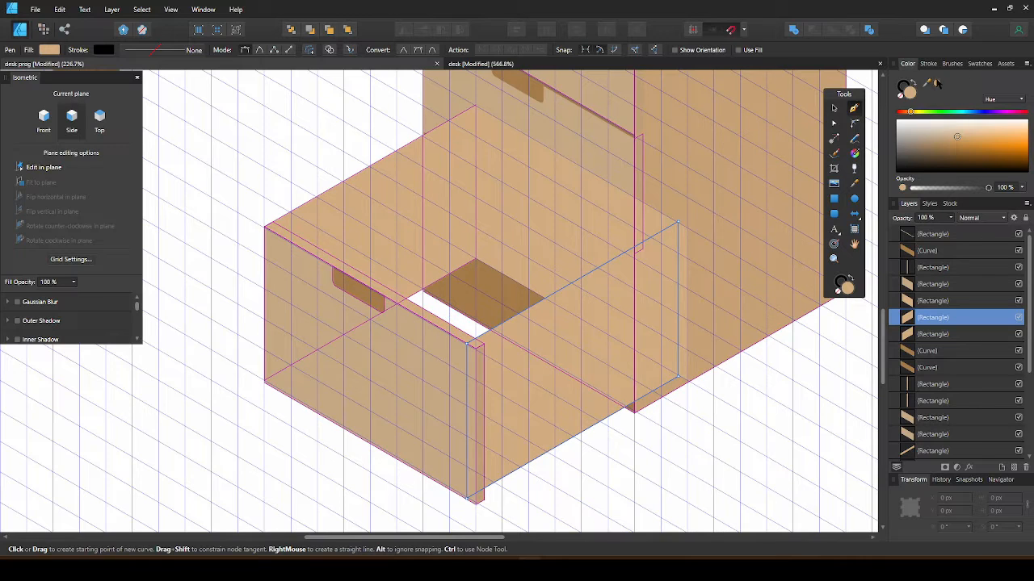
{"action": "scroll", "coordinate": [607, 362], "scroll_direction": "up", "scroll_amount": 5}
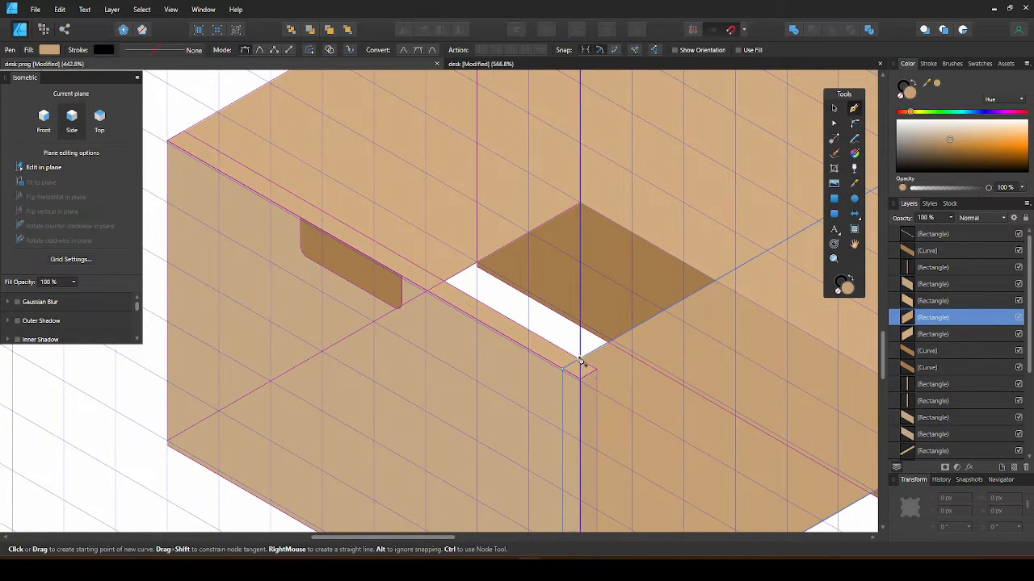
{"action": "scroll", "coordinate": [581, 364], "scroll_direction": "up", "scroll_amount": 4}
{"action": "left_click", "coordinate": [580, 363]}
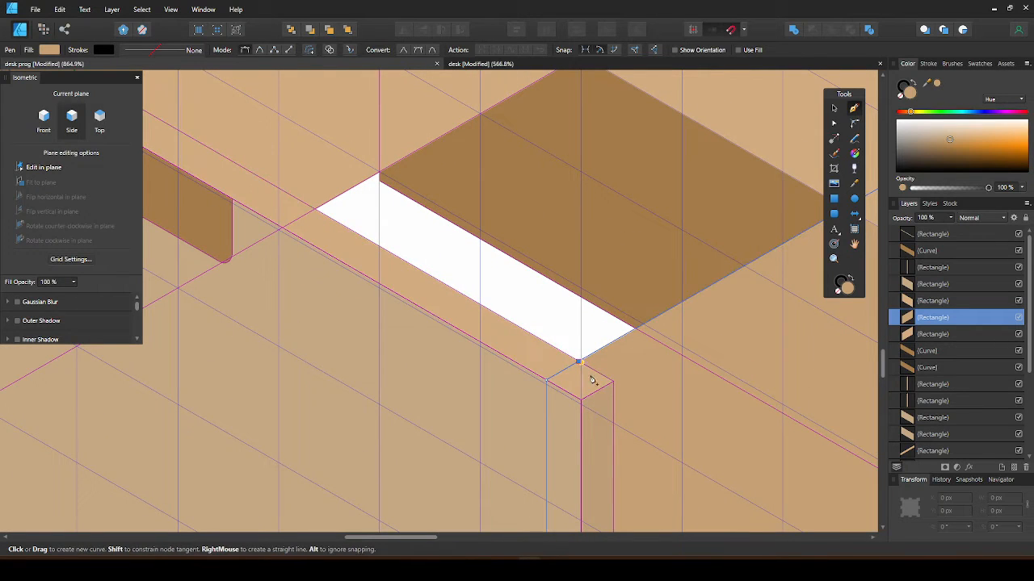
{"action": "left_click", "coordinate": [613, 380]}
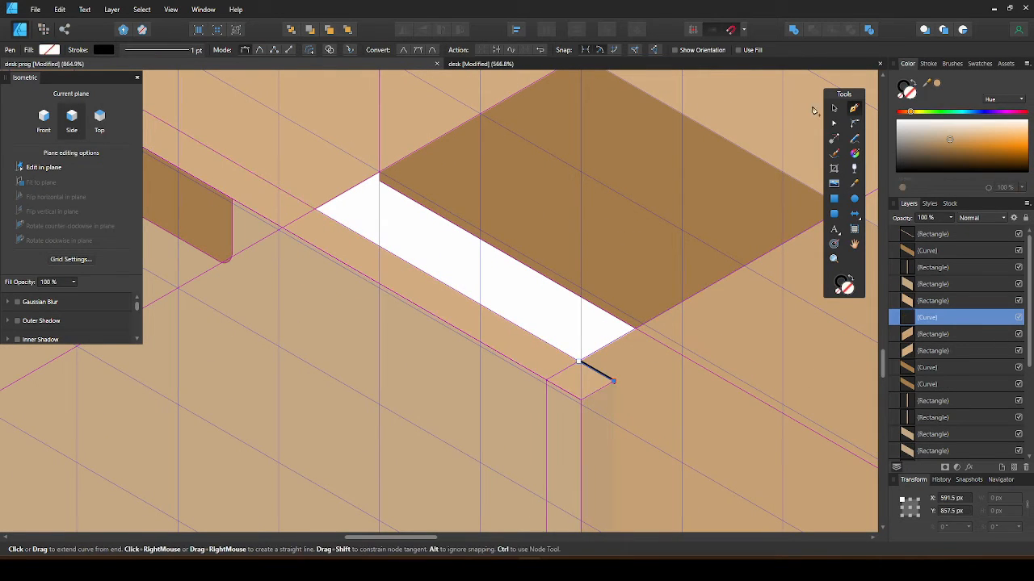
{"action": "key", "text": "v"}
Step: Shift the open drawer's left side panel inward to X 418.8, Y 765.9 px, so it starts at the front's inner corner
{"action": "left_click_drag", "start_coordinate": [501, 316], "coordinate": [191, 244]}
{"action": "left_click", "coordinate": [298, 226]}
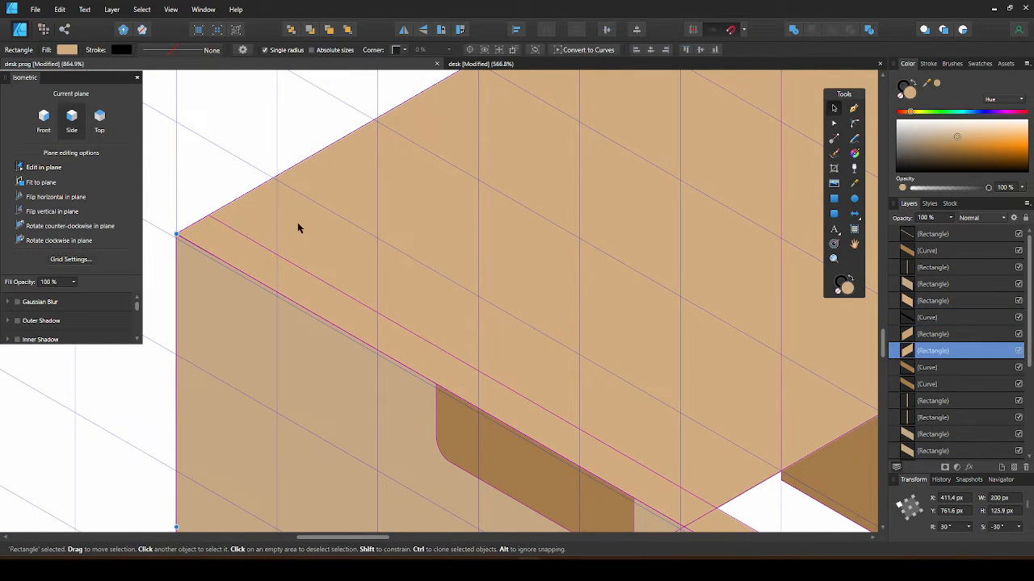
{"action": "scroll", "coordinate": [298, 225], "scroll_direction": "down", "scroll_amount": 5}
{"action": "left_click_drag", "start_coordinate": [298, 225], "coordinate": [342, 278]}
{"action": "scroll", "coordinate": [296, 265], "scroll_direction": "up", "scroll_amount": 3}
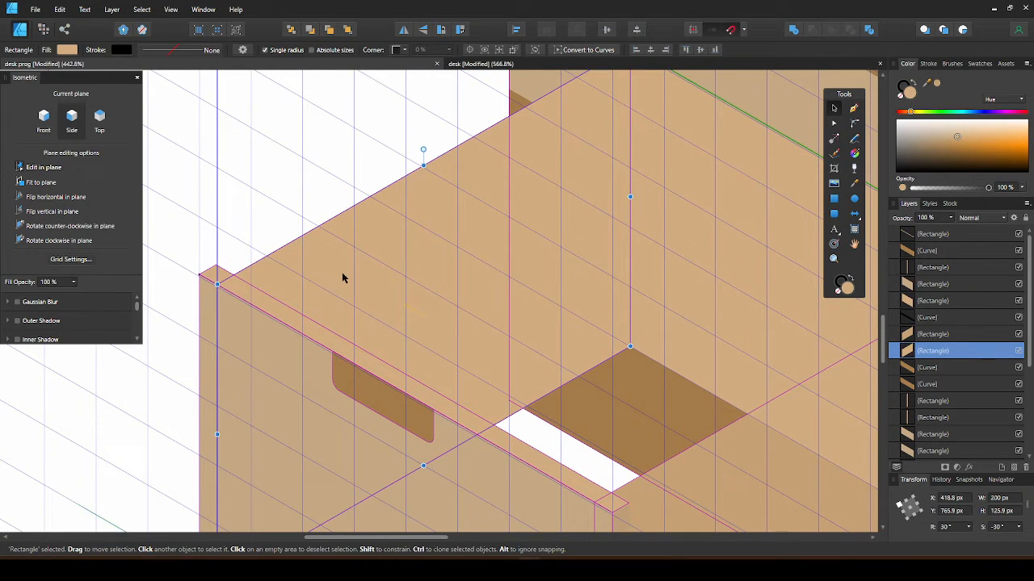
{"action": "left_click", "coordinate": [212, 273]}
{"action": "scroll", "coordinate": [213, 273], "scroll_direction": "up", "scroll_amount": 3}
{"action": "scroll", "coordinate": [205, 360], "scroll_direction": "down", "scroll_amount": 9}
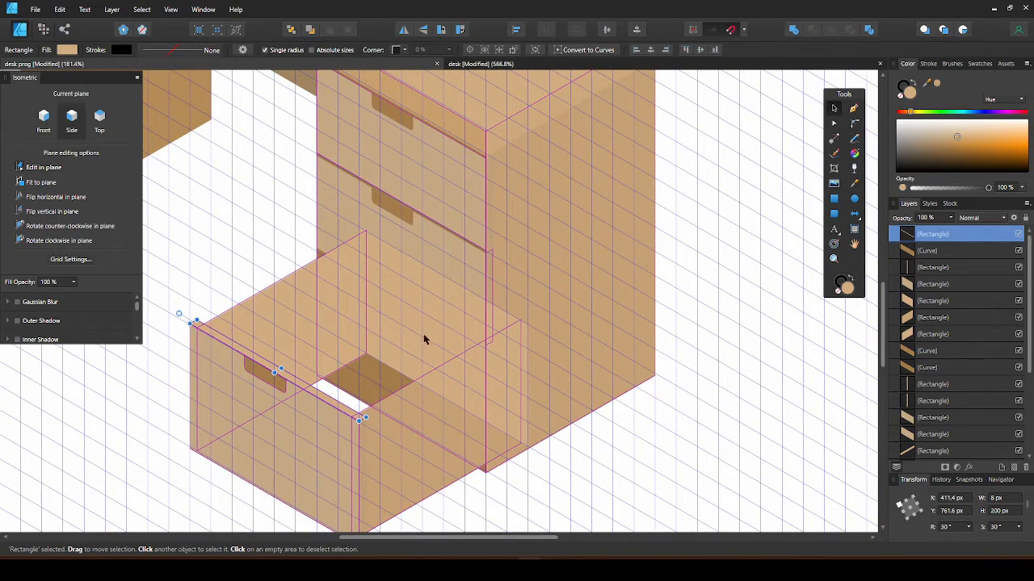
Step: Narrow the drawer's back panel from both ends to 181.8 px wide, so it fits exactly between the side panels
{"action": "left_click", "coordinate": [428, 323]}
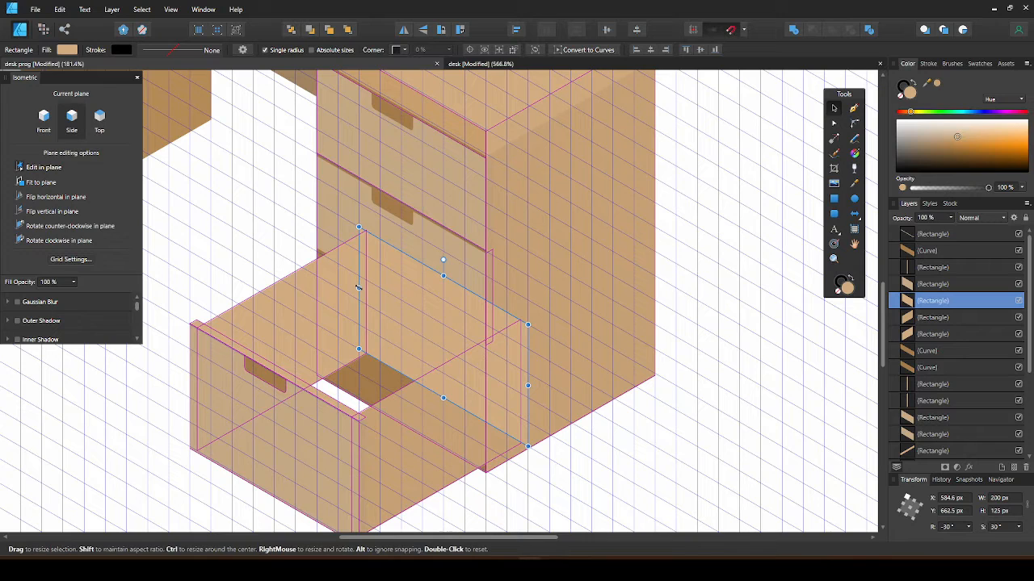
{"action": "left_click_drag", "start_coordinate": [359, 288], "coordinate": [367, 291]}
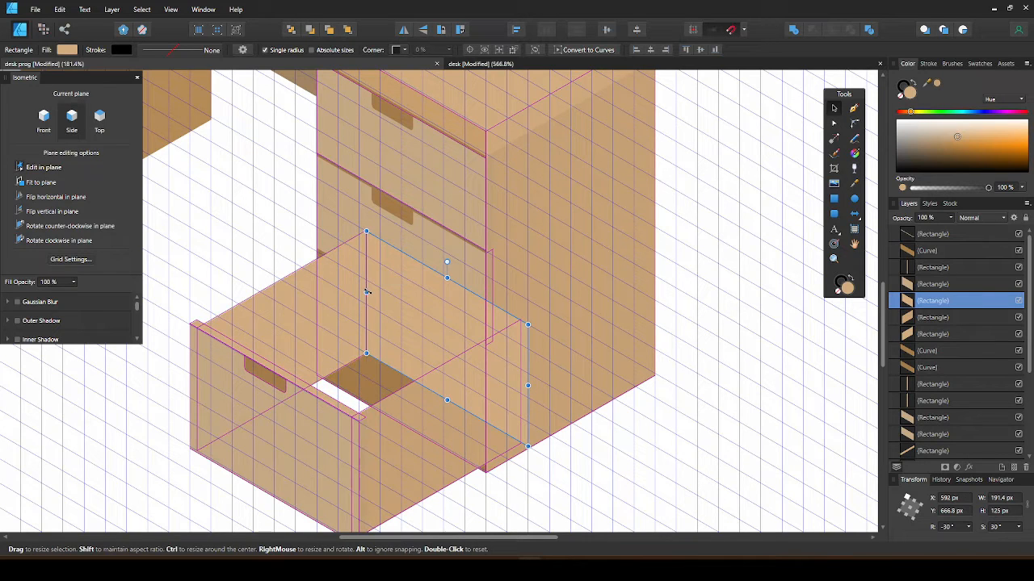
{"action": "left_click_drag", "start_coordinate": [527, 385], "coordinate": [519, 381]}
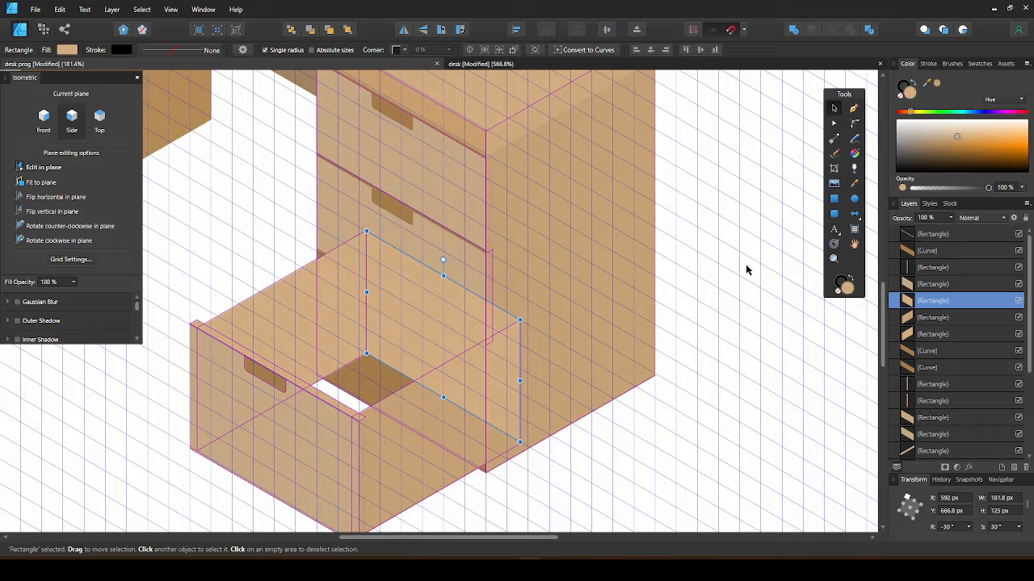
Step: Fill the open drawer's left and right side panels with the darker tan of the desk's side faces
{"action": "left_click", "coordinate": [307, 306]}
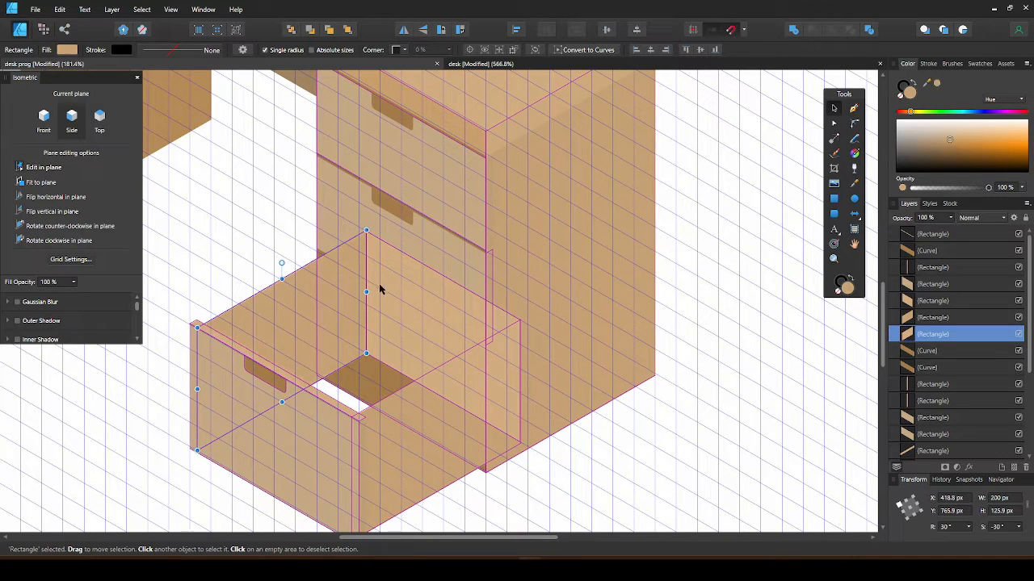
{"action": "left_click", "coordinate": [397, 307]}
{"action": "left_click", "coordinate": [395, 464]}
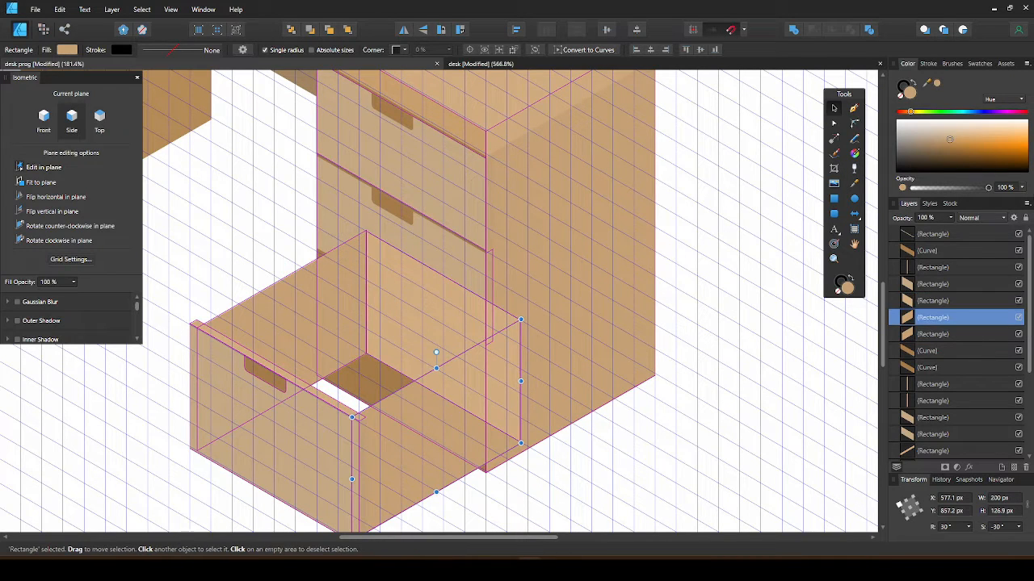
Step: Raise the drawer's right side panel above the back panel in the stacking order, and the drawer's front face above that side panel
{"action": "left_click_drag", "start_coordinate": [943, 300], "coordinate": [891, 276]}
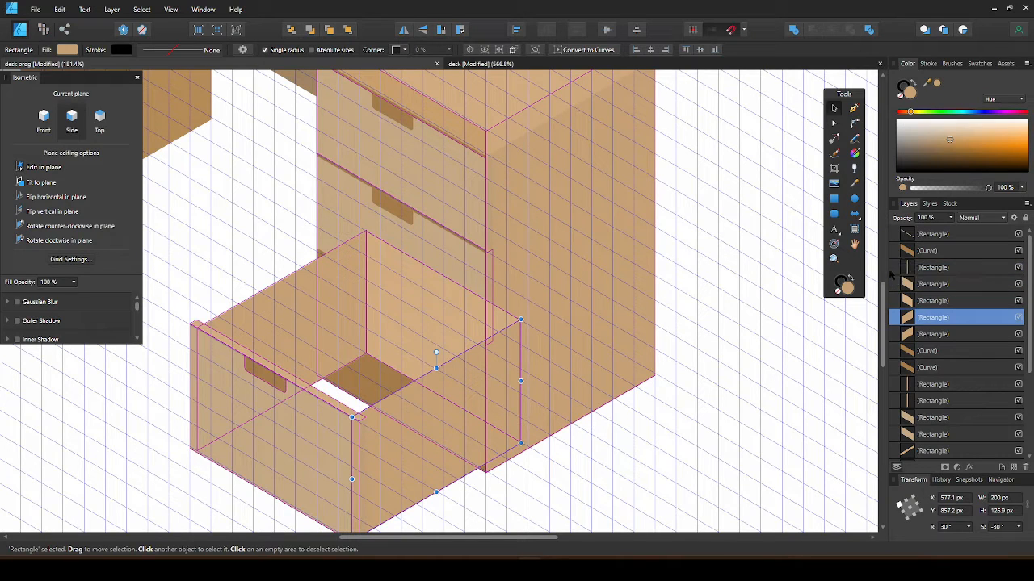
{"action": "scroll", "coordinate": [398, 385], "scroll_direction": "up", "scroll_amount": 4}
{"action": "scroll", "coordinate": [397, 344], "scroll_direction": "down", "scroll_amount": 3}
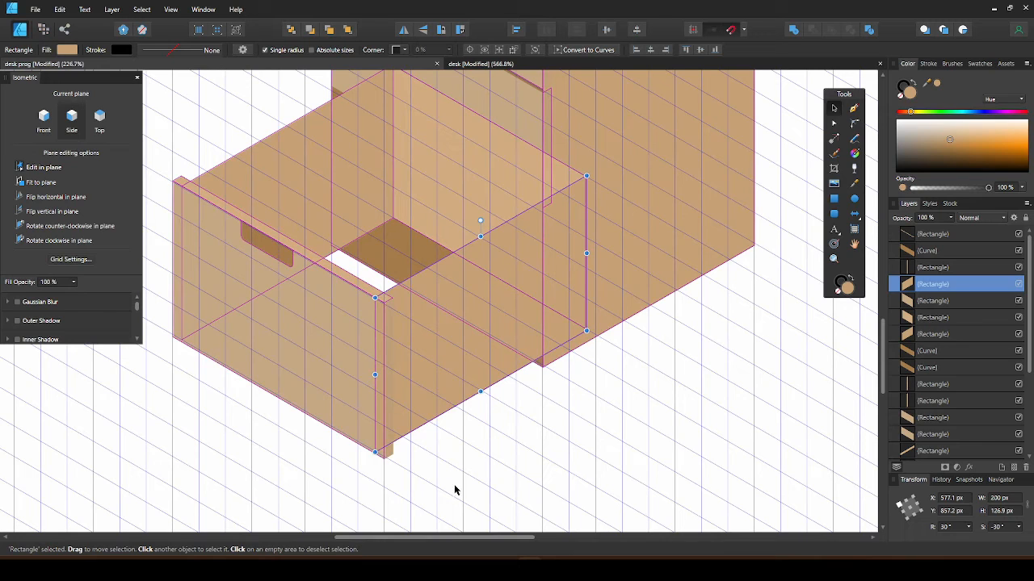
{"action": "left_click_drag", "start_coordinate": [454, 494], "coordinate": [153, 156]}
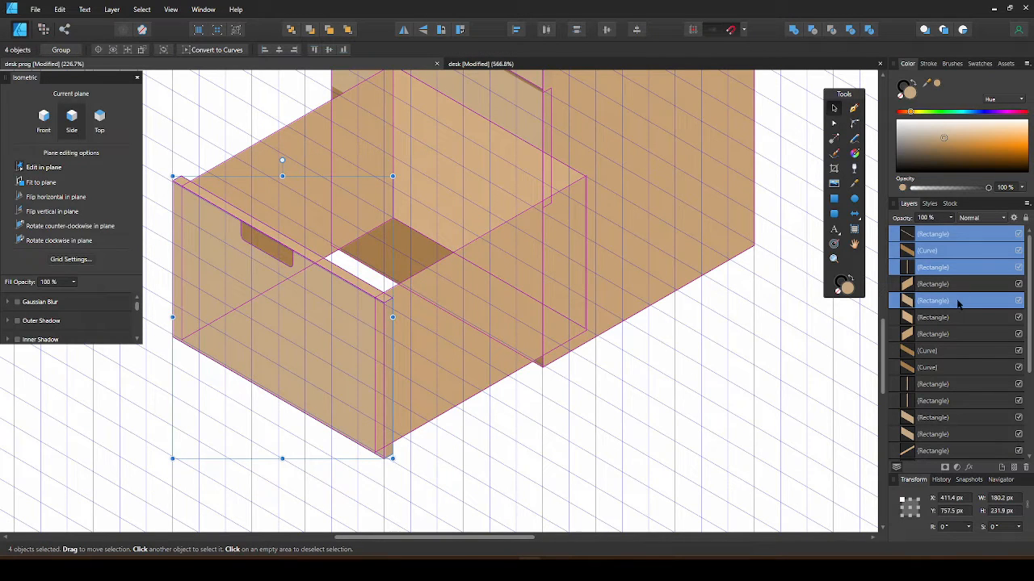
{"action": "left_click", "coordinate": [939, 308]}
{"action": "left_click_drag", "start_coordinate": [908, 301], "coordinate": [889, 277]}
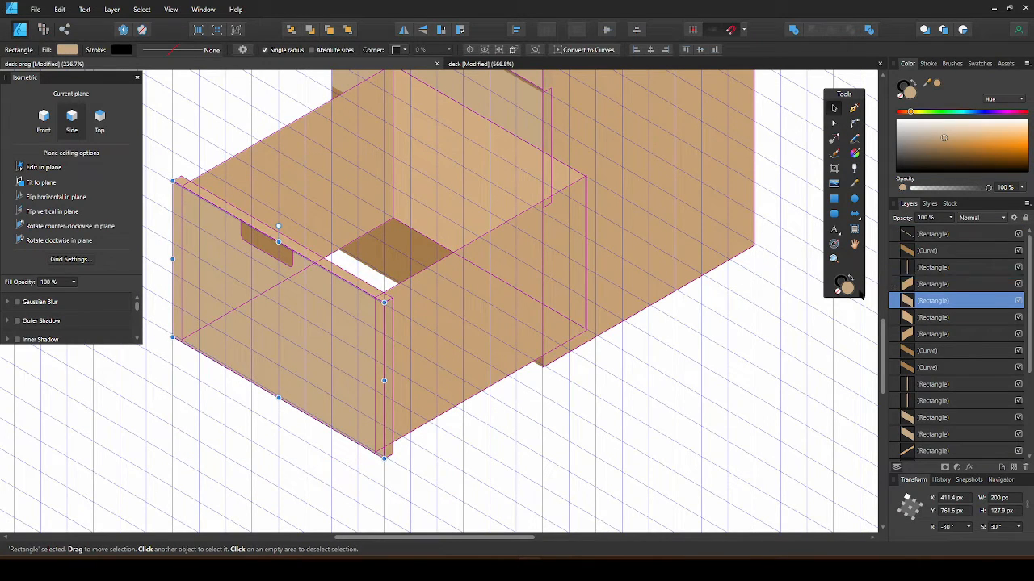
{"action": "left_click", "coordinate": [468, 442]}
{"action": "scroll", "coordinate": [445, 385], "scroll_direction": "down", "scroll_amount": 4}
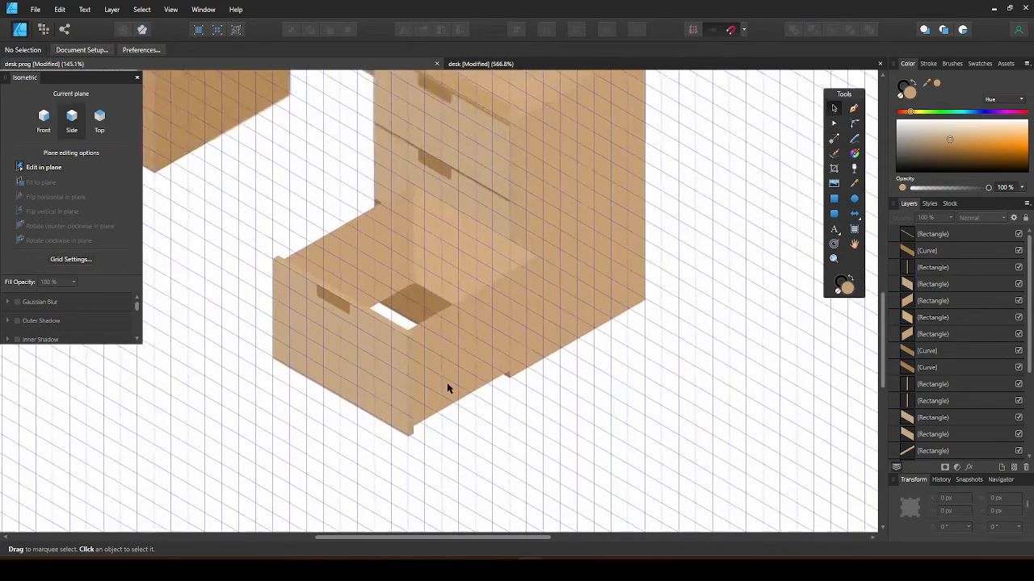
Step: Fill the drawer's back panel with the same greyish tan as the drawer's front face
{"action": "scroll", "coordinate": [450, 390], "scroll_direction": "up", "scroll_amount": 2}
{"action": "scroll", "coordinate": [450, 390], "scroll_direction": "up", "scroll_amount": 1}
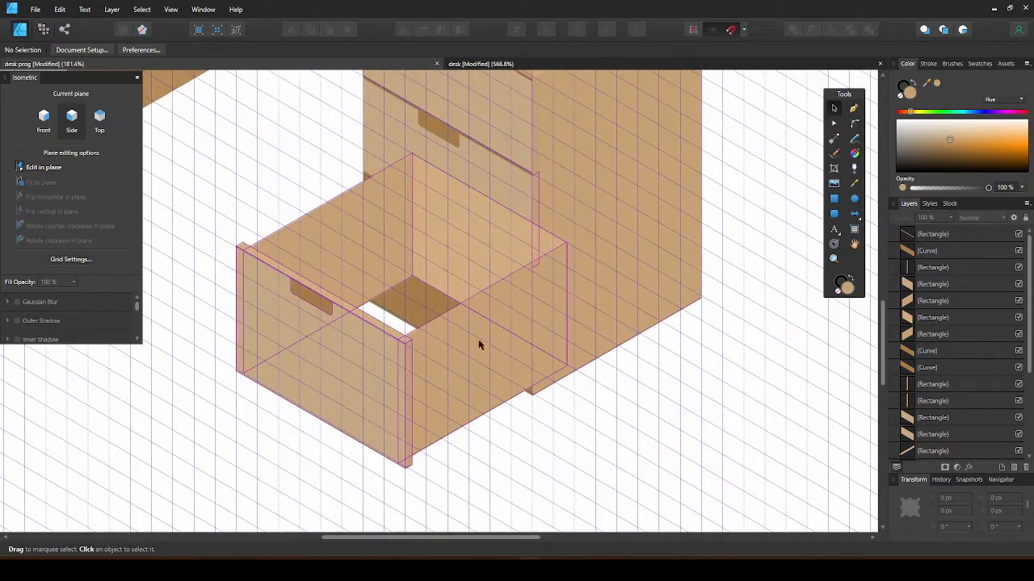
{"action": "left_click", "coordinate": [467, 230]}
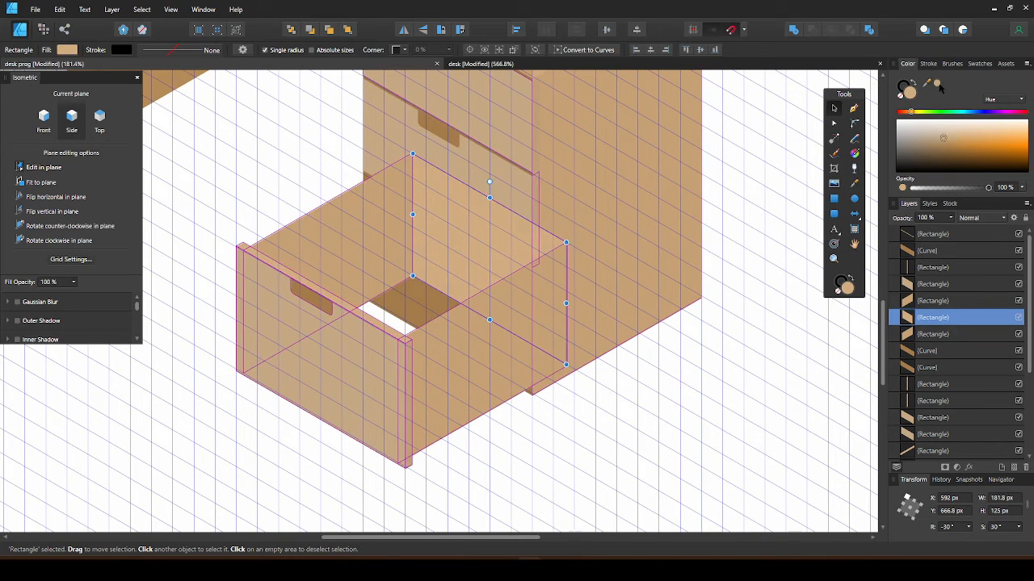
{"action": "left_click", "coordinate": [693, 398]}
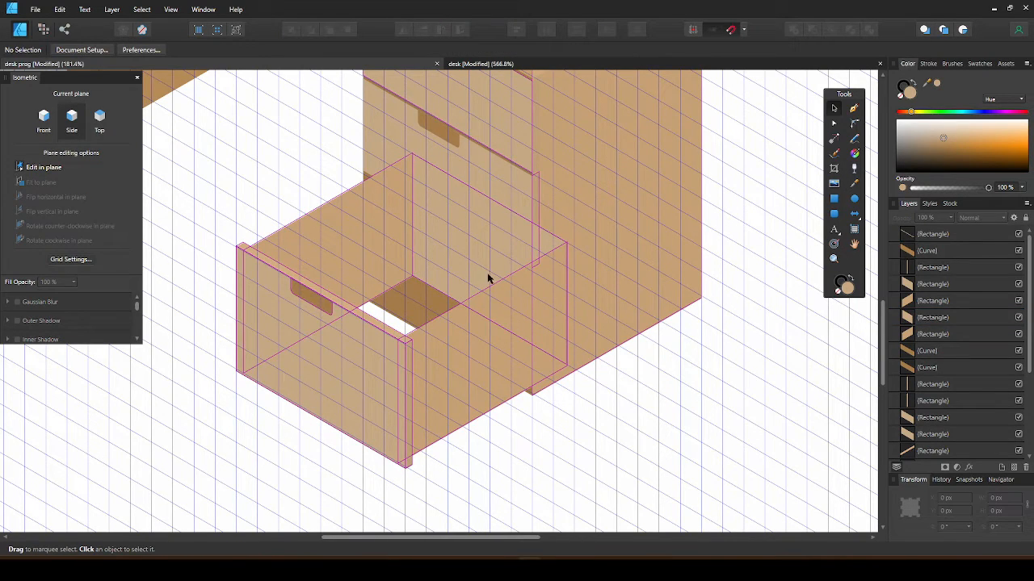
Step: On the Top plane, draw a 134 by 120.2 px rectangle as the drawer's base, starting from its inner back corner
{"action": "left_click", "coordinate": [834, 199]}
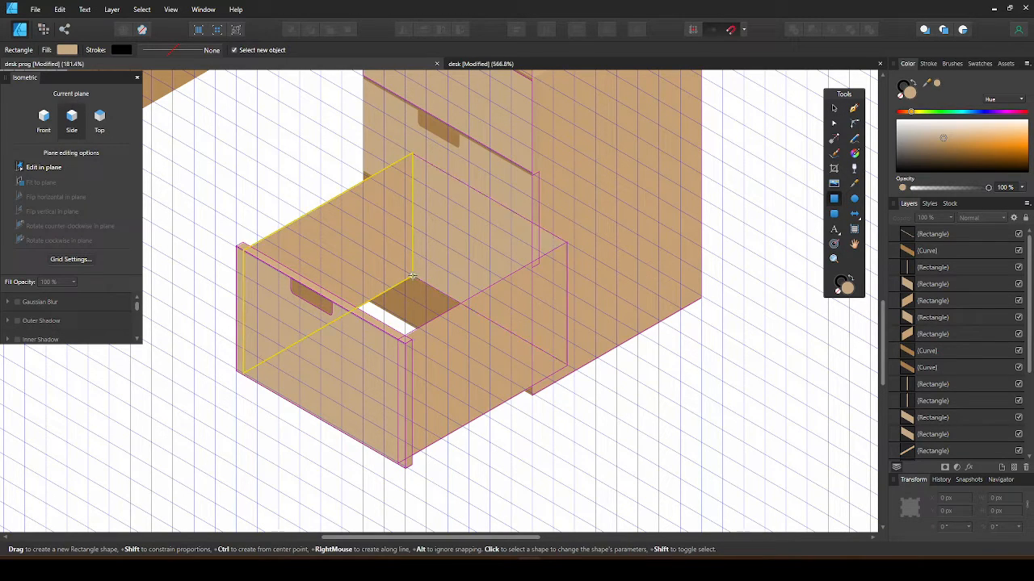
{"action": "left_click_drag", "start_coordinate": [411, 277], "coordinate": [242, 244]}
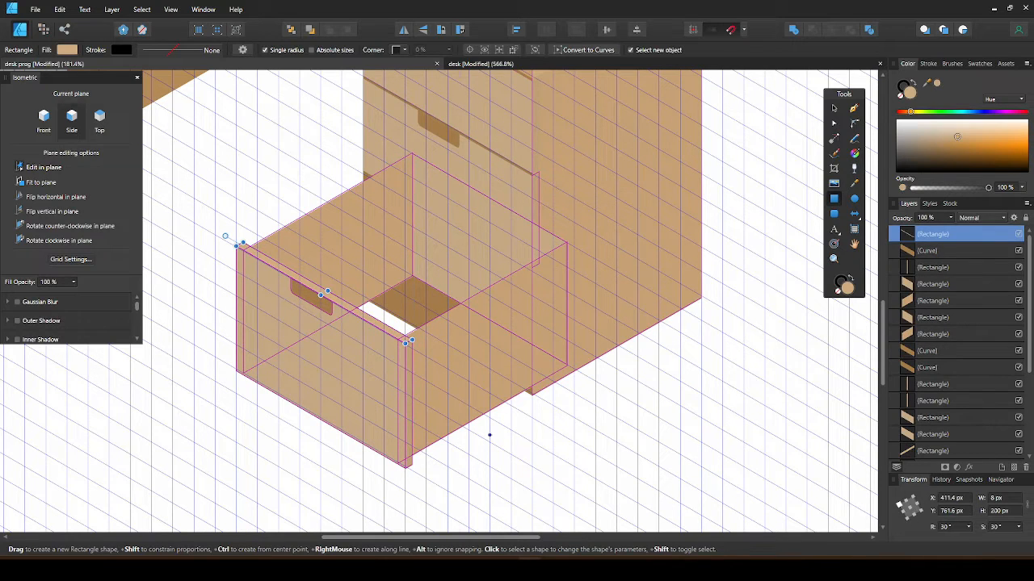
{"action": "left_click", "coordinate": [99, 118]}
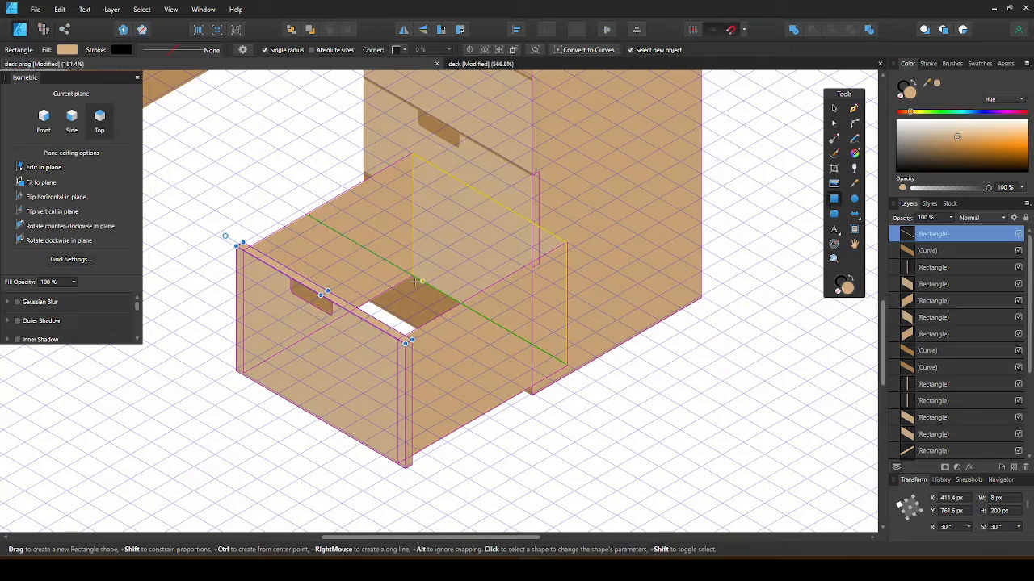
{"action": "left_click_drag", "start_coordinate": [411, 277], "coordinate": [401, 396]}
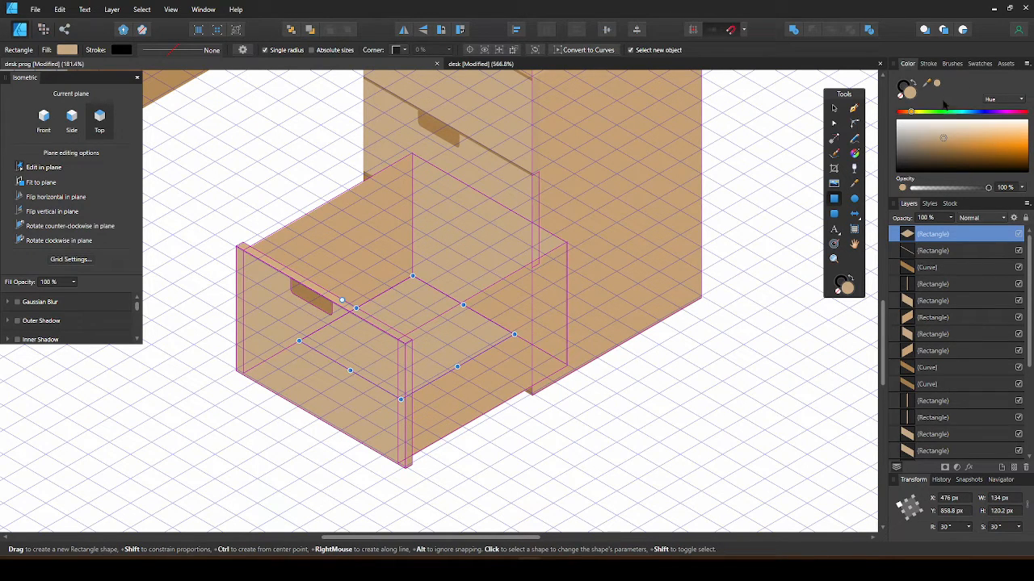
Step: Lower the drawer's base beneath the drawer walls in the stacking order and fill it with a darker brown shade of the front's tan
{"action": "left_click_drag", "start_coordinate": [937, 142], "coordinate": [930, 148]}
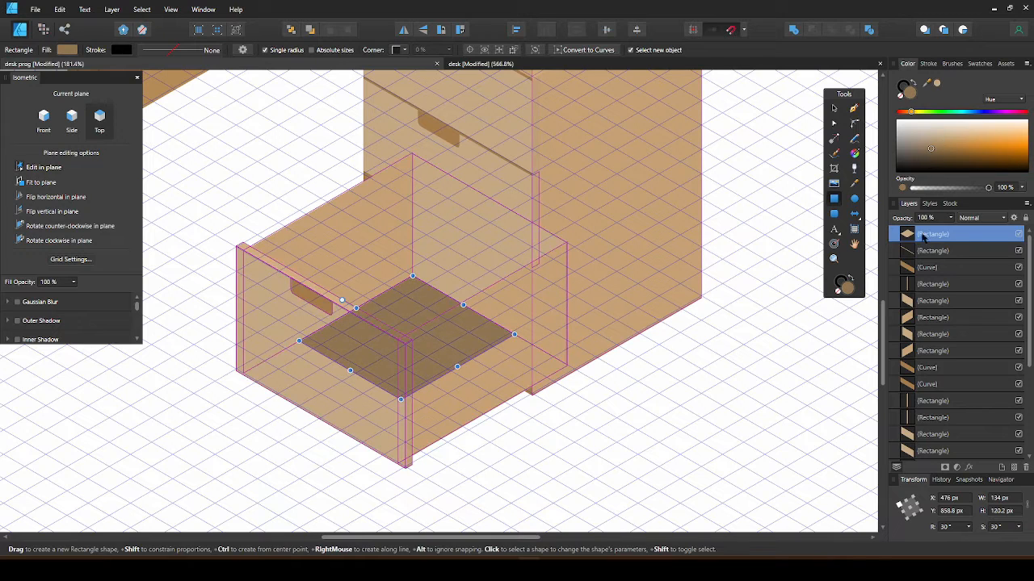
{"action": "left_click_drag", "start_coordinate": [910, 343], "coordinate": [896, 415]}
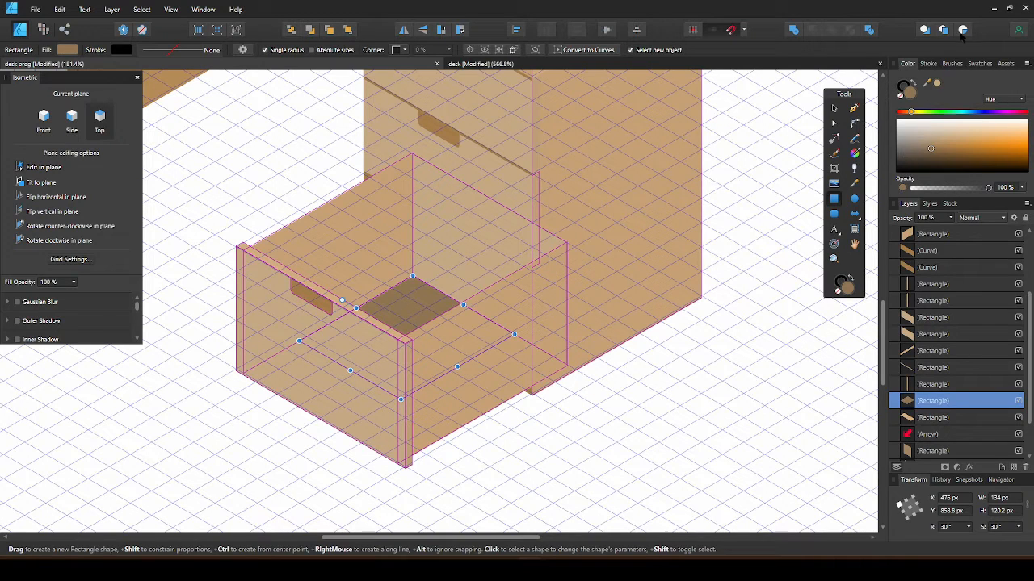
{"action": "left_click", "coordinate": [937, 83]}
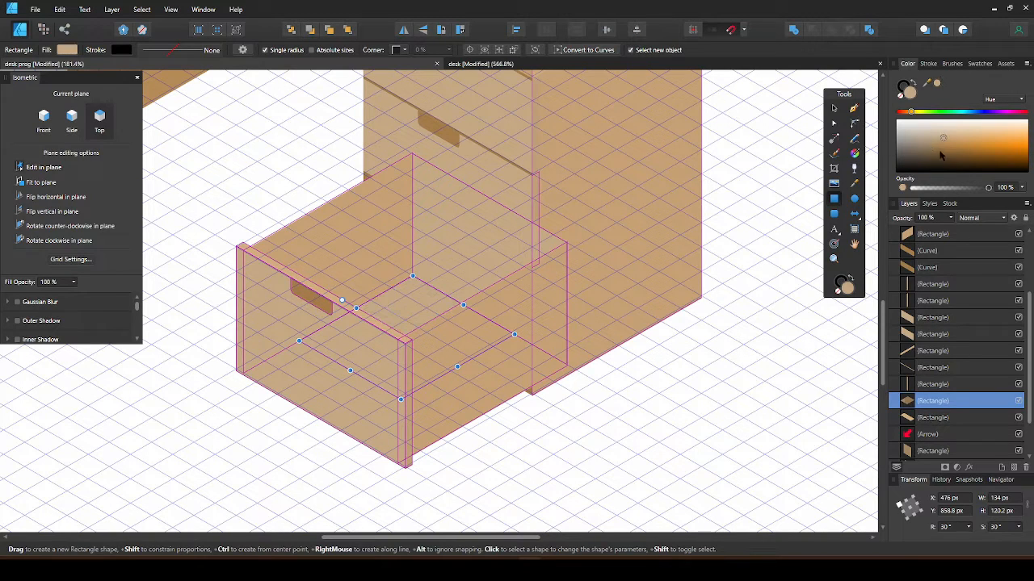
{"action": "left_click_drag", "start_coordinate": [943, 140], "coordinate": [945, 149]}
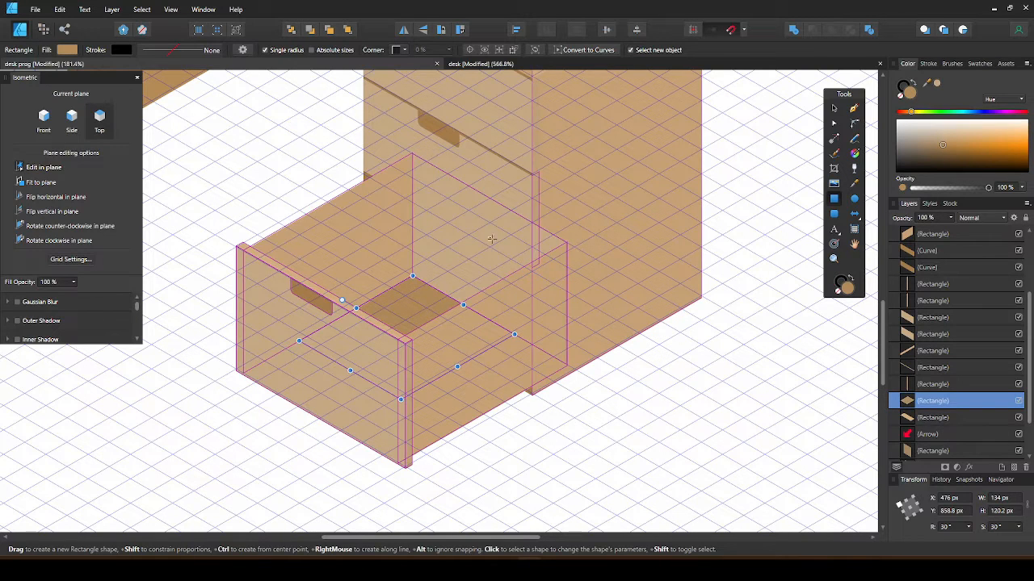
Step: Darken the fill of the drawer's back panel to a shaded brown
{"action": "left_click", "coordinate": [834, 109]}
{"action": "left_click", "coordinate": [470, 257]}
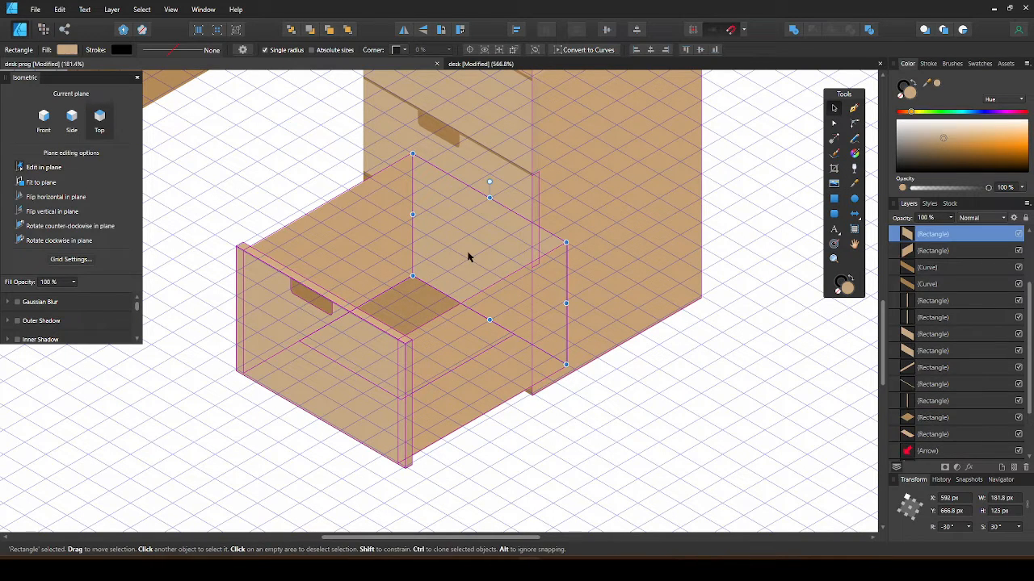
{"action": "left_click_drag", "start_coordinate": [944, 139], "coordinate": [942, 145]}
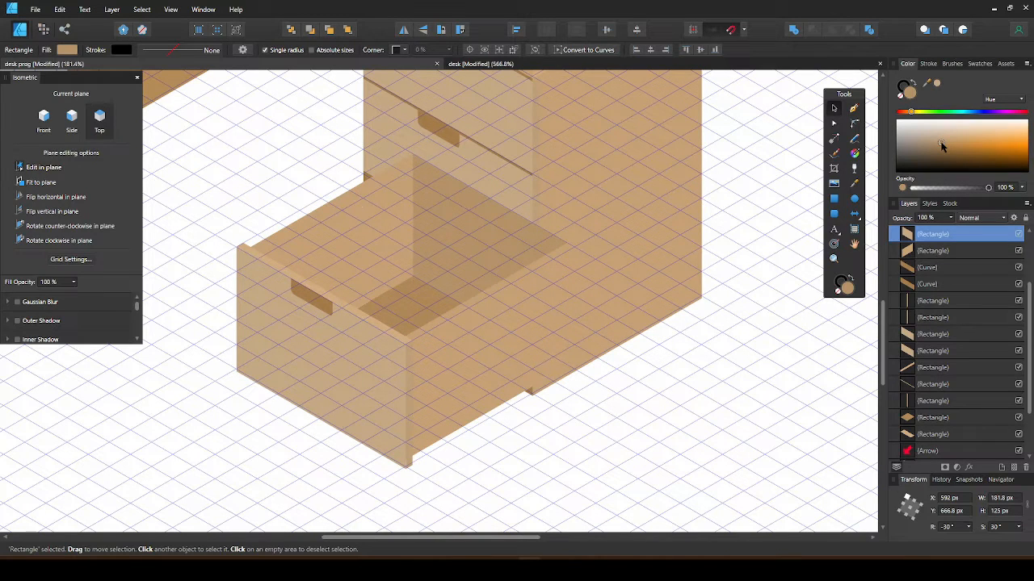
Step: Darken the fill of the drawer's left side panel slightly, keeping it lighter than the shaded back panel
{"action": "left_click", "coordinate": [350, 234]}
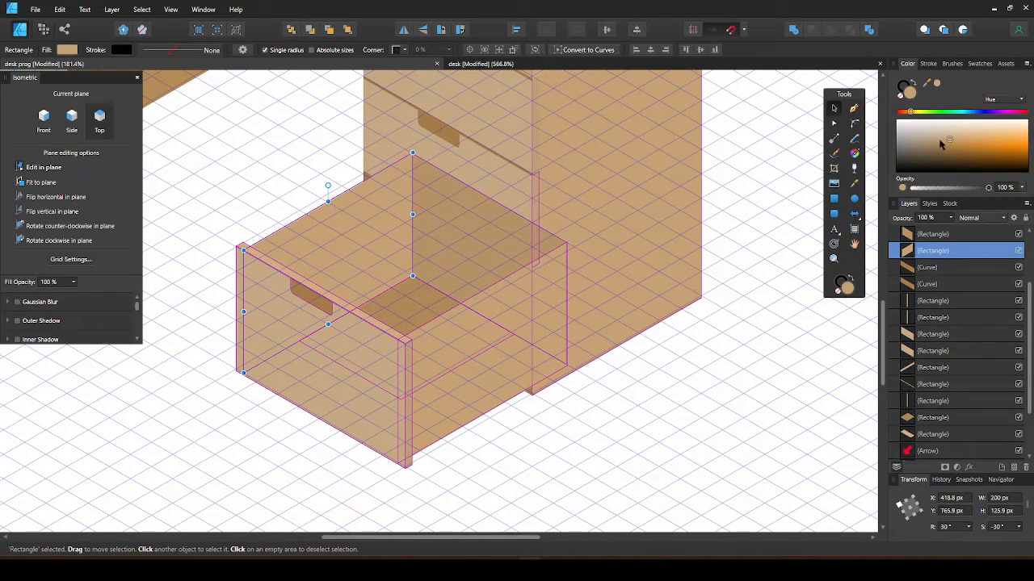
{"action": "left_click_drag", "start_coordinate": [940, 144], "coordinate": [949, 146]}
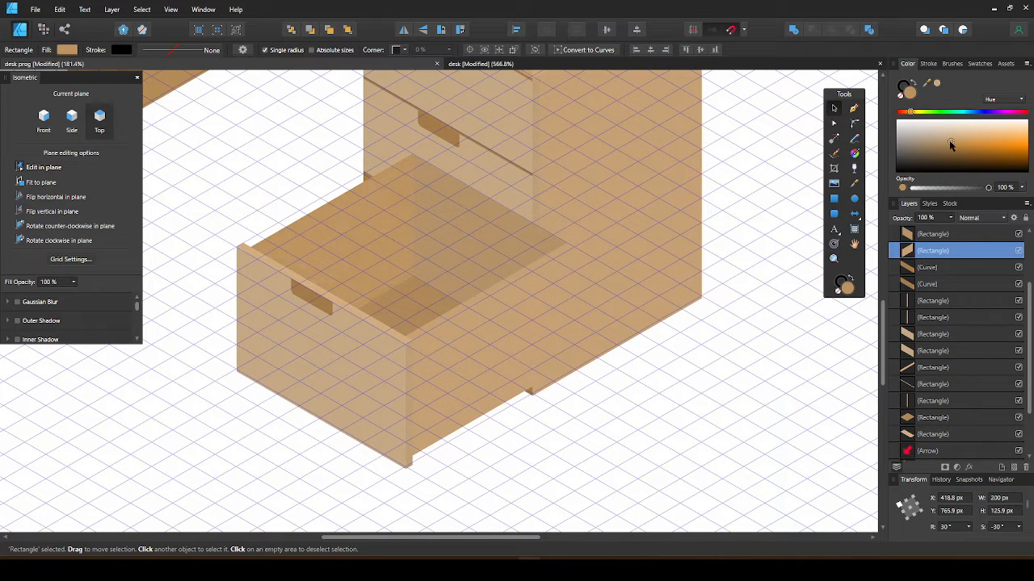
{"action": "left_click_drag", "start_coordinate": [950, 144], "coordinate": [948, 144]}
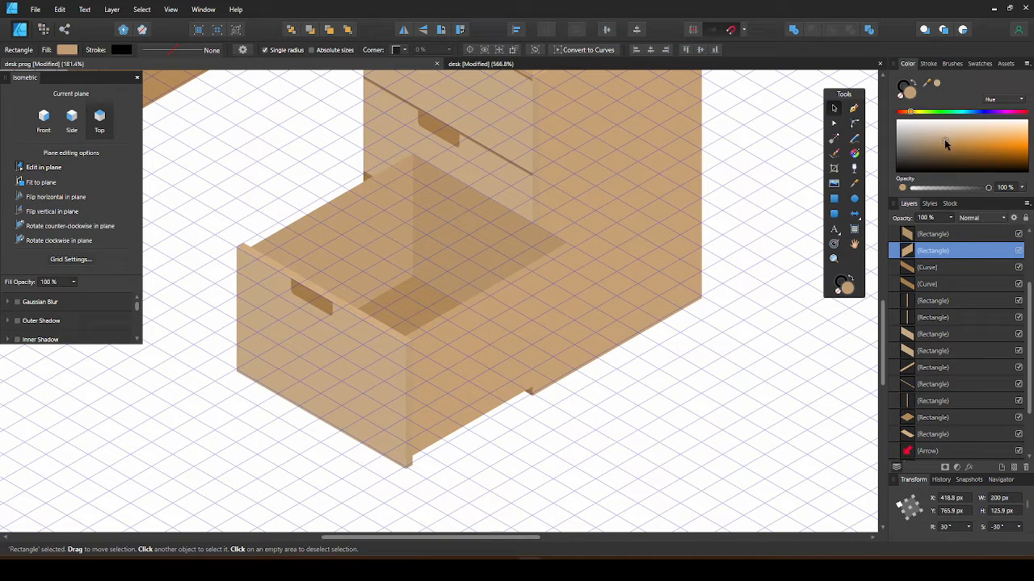
{"action": "left_click_drag", "start_coordinate": [947, 144], "coordinate": [946, 145]}
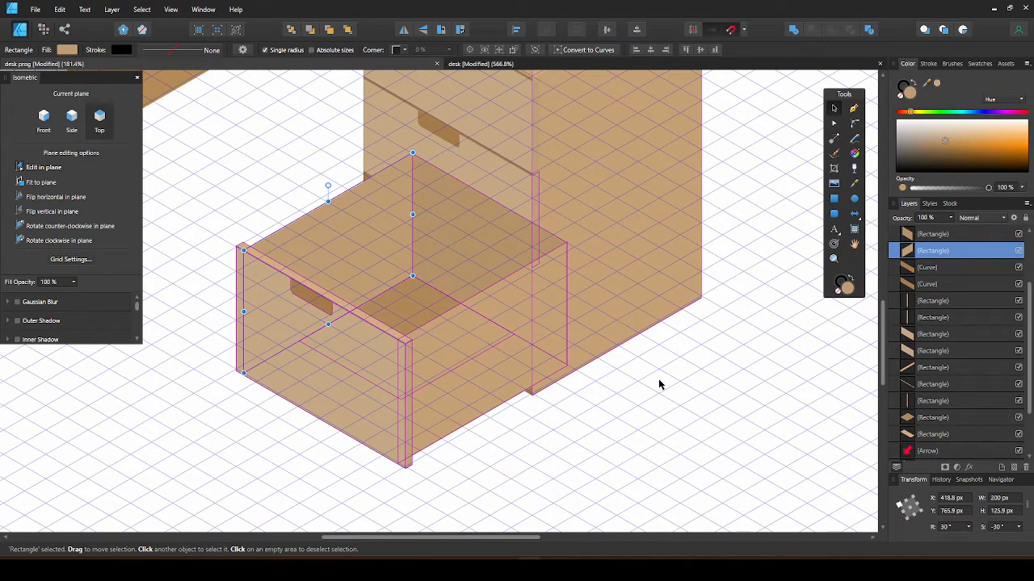
Step: Convert the open drawer front's top edge strip to curves and add nodes on both long edges in line with the handle's corners
{"action": "scroll", "coordinate": [323, 342], "scroll_direction": "up", "scroll_amount": 6}
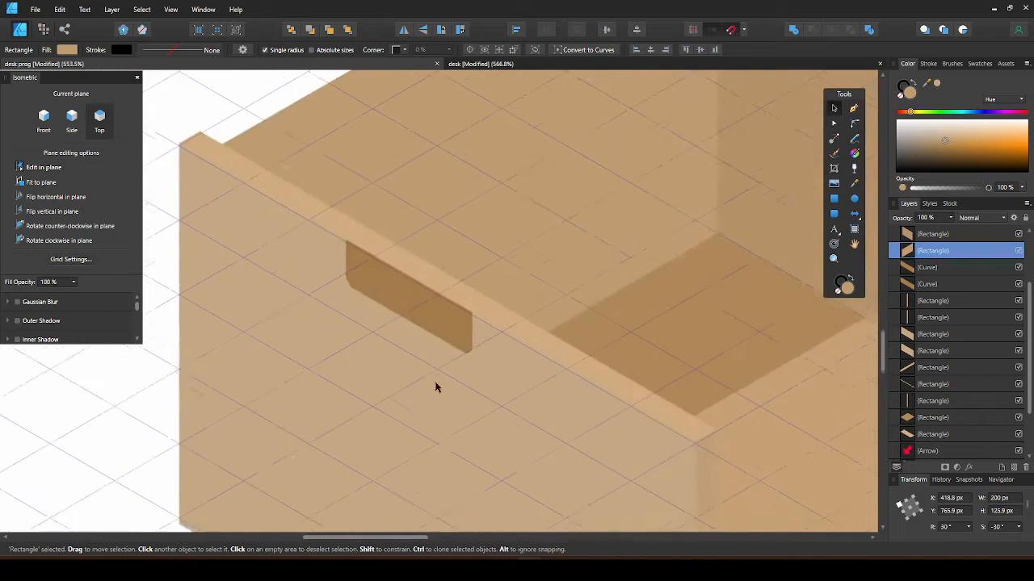
{"action": "left_click", "coordinate": [443, 310]}
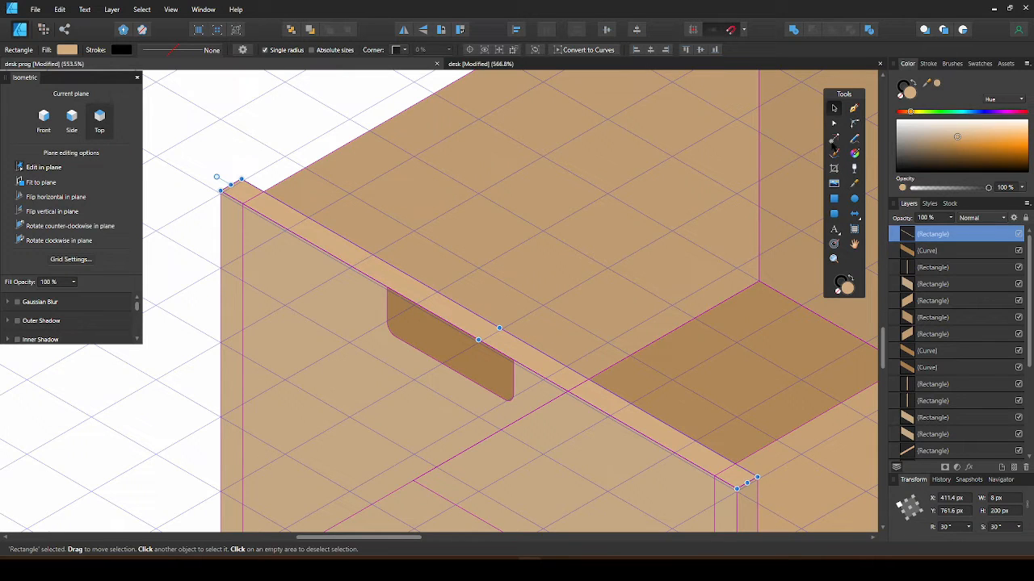
{"action": "scroll", "coordinate": [445, 297], "scroll_direction": "up", "scroll_amount": 6}
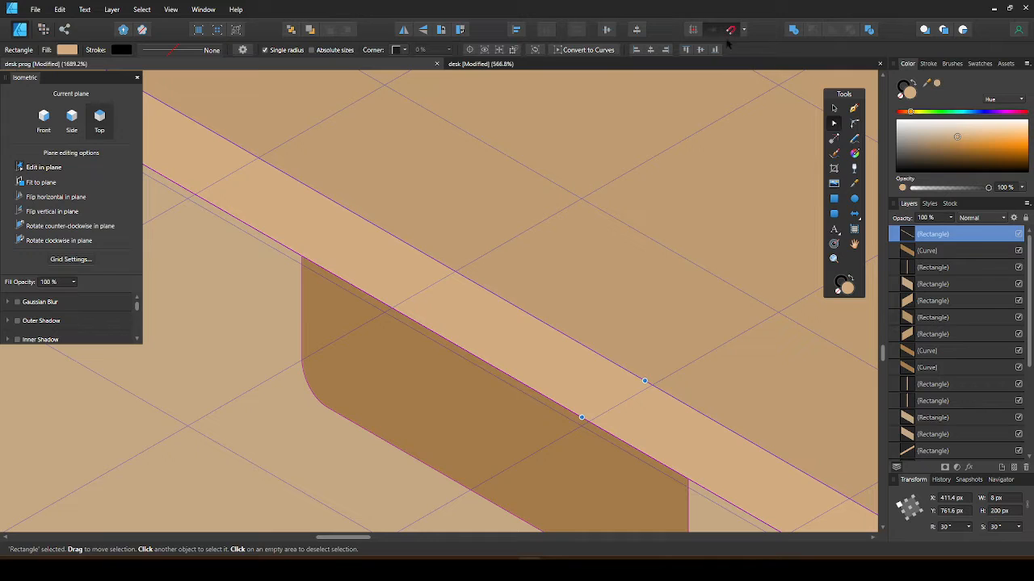
{"action": "left_click", "coordinate": [583, 49]}
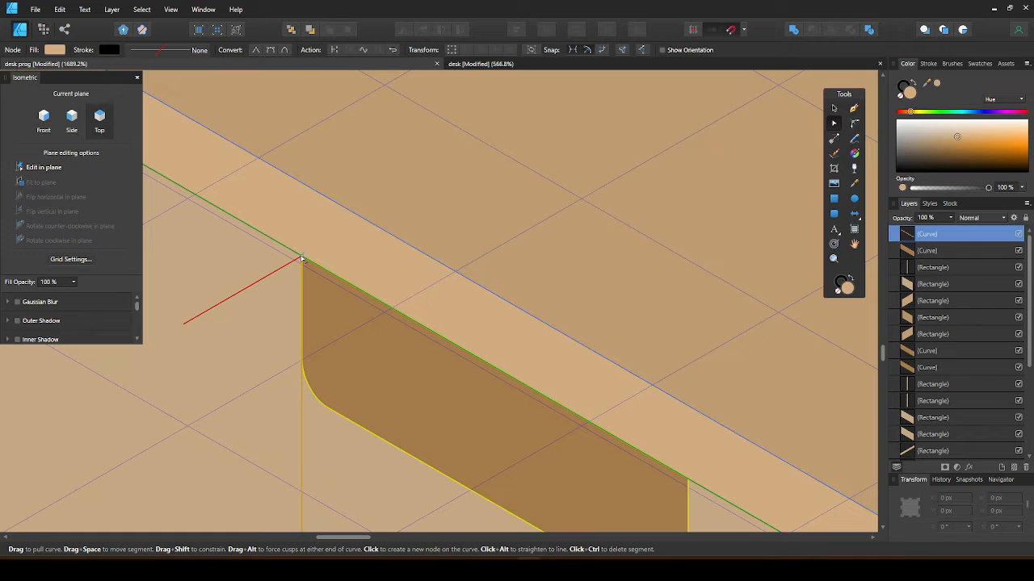
{"action": "left_click", "coordinate": [301, 258]}
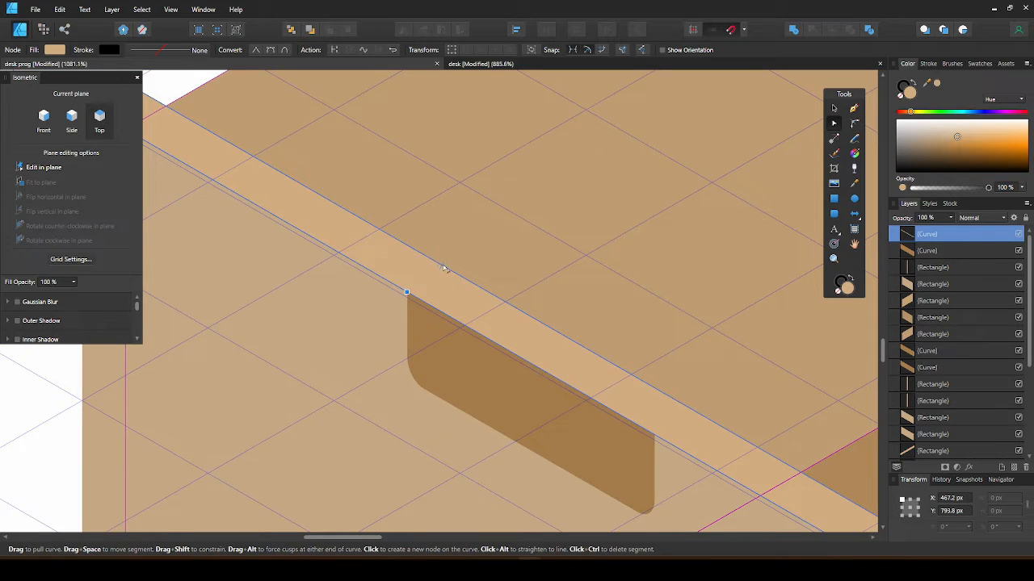
{"action": "left_click", "coordinate": [447, 267]}
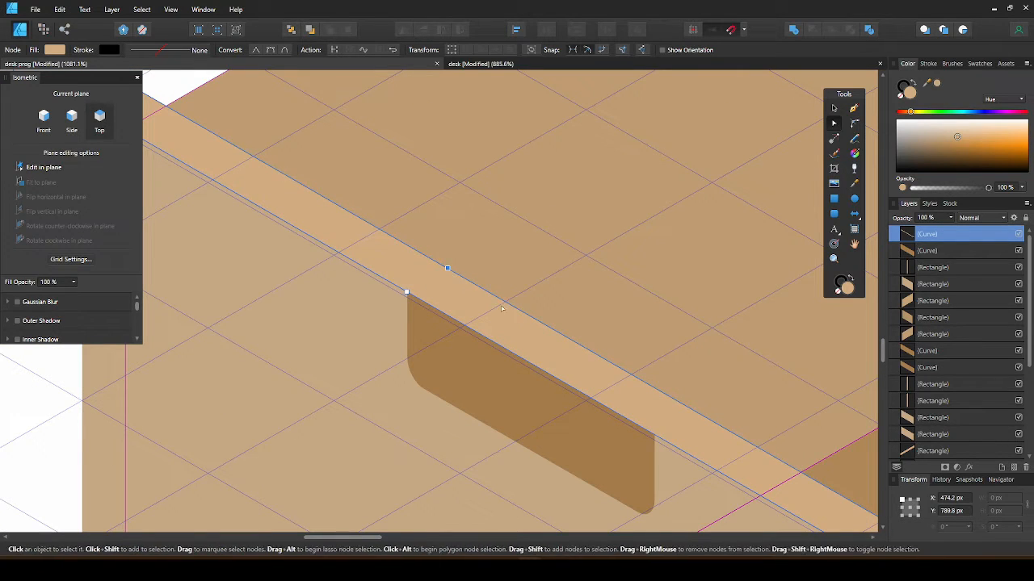
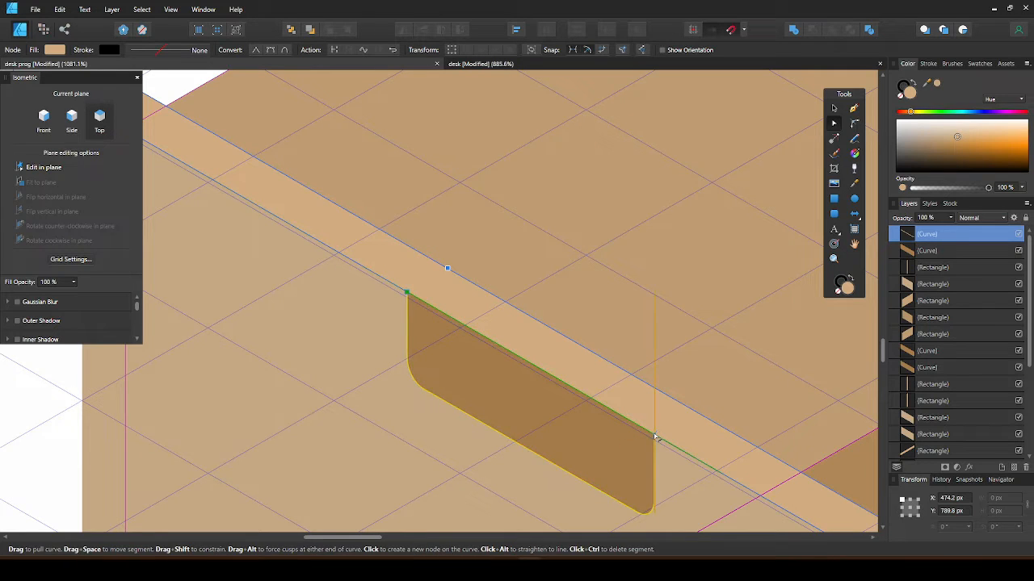
{"action": "left_click", "coordinate": [654, 434]}
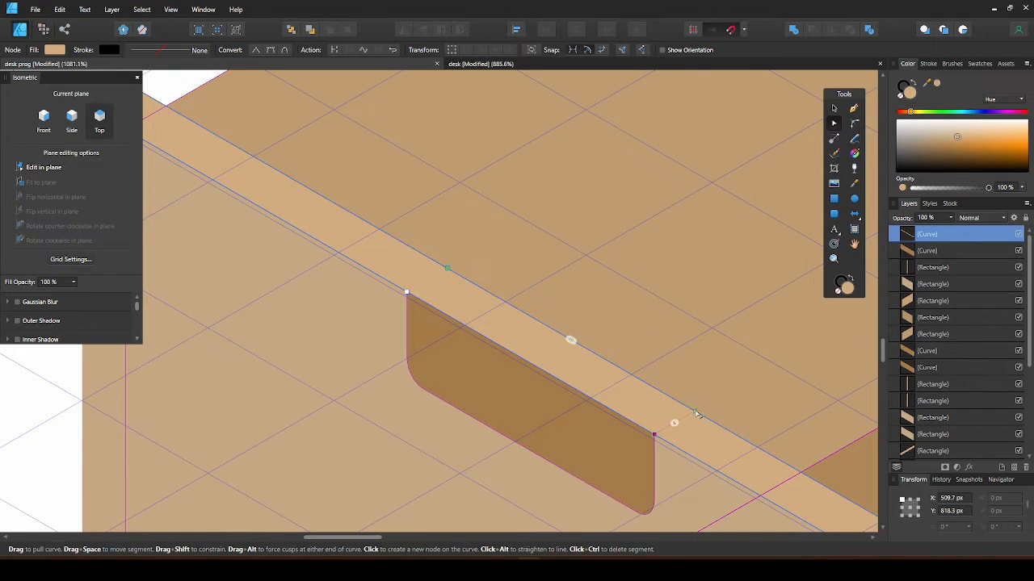
Step: Delete the strip's segments between the added nodes to open a gap above the handle
{"action": "scroll", "coordinate": [570, 340], "scroll_direction": "down", "scroll_amount": 4}
{"action": "scroll", "coordinate": [606, 373], "scroll_direction": "up", "scroll_amount": 3}
{"action": "scroll", "coordinate": [606, 374], "scroll_direction": "up", "scroll_amount": 1}
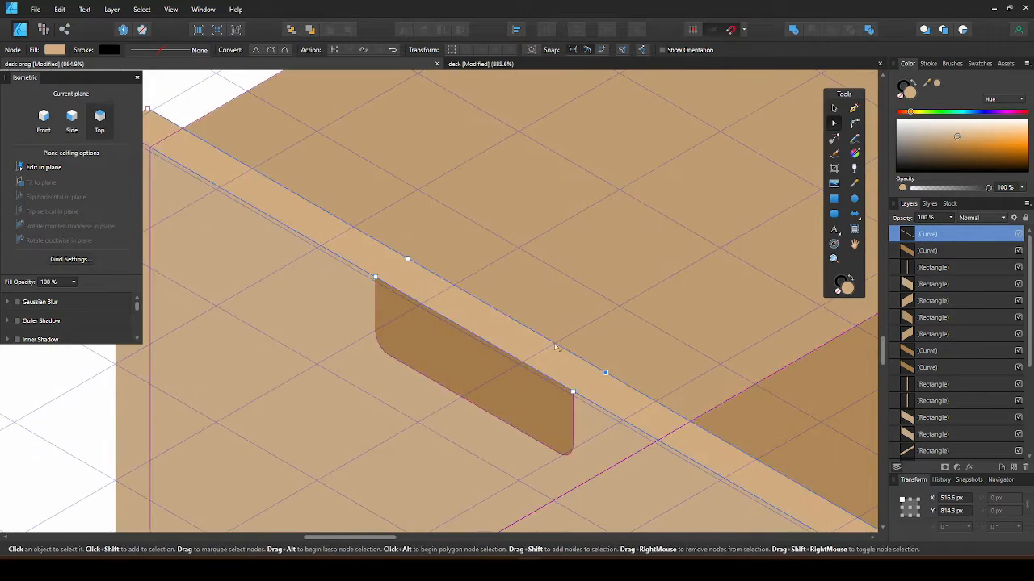
{"action": "left_click", "coordinate": [480, 338], "text": "ctrl"}
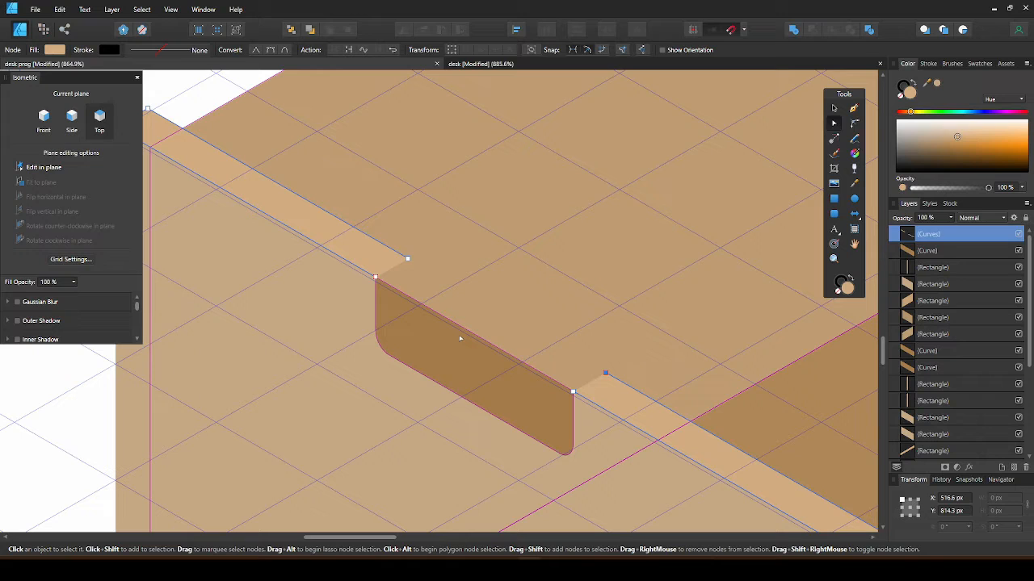
Step: Subtract the dark handle shape from the open drawer's front panel and inspect the cut-out
{"action": "left_click", "coordinate": [460, 337]}
{"action": "left_click", "coordinate": [339, 372], "text": "shift"}
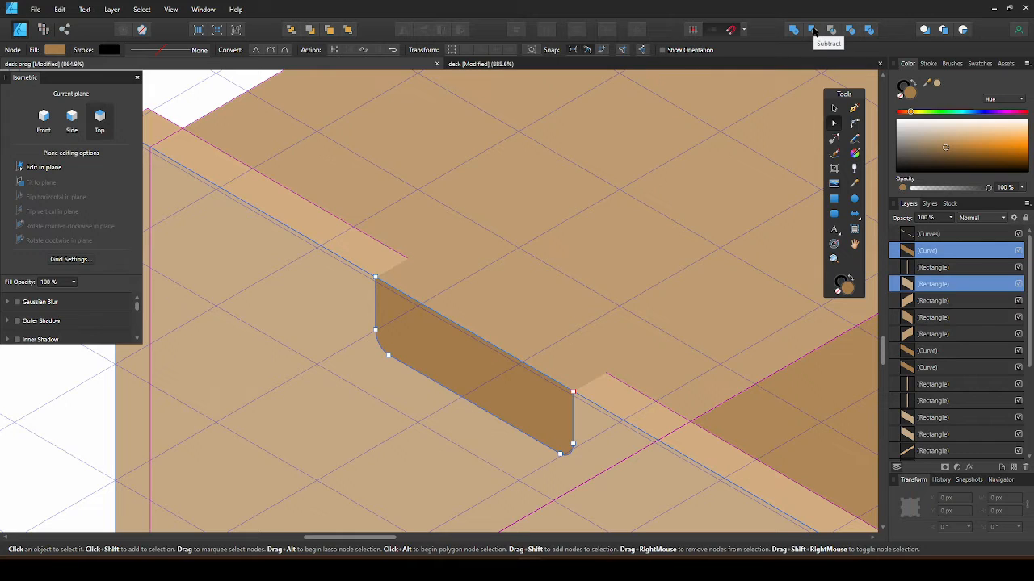
{"action": "left_click", "coordinate": [812, 30]}
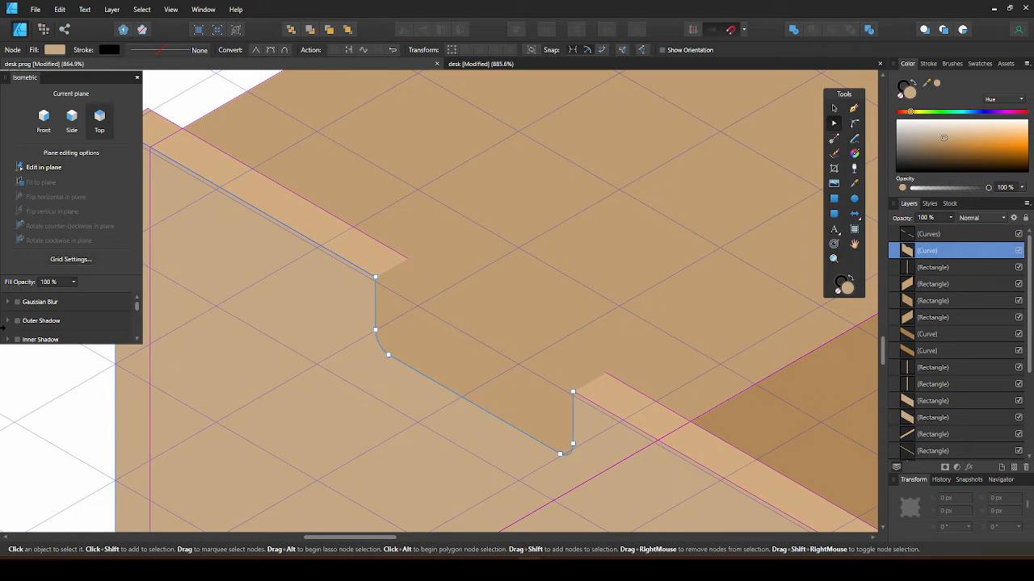
{"action": "left_click", "coordinate": [44, 405]}
{"action": "scroll", "coordinate": [561, 364], "scroll_direction": "down", "scroll_amount": 6}
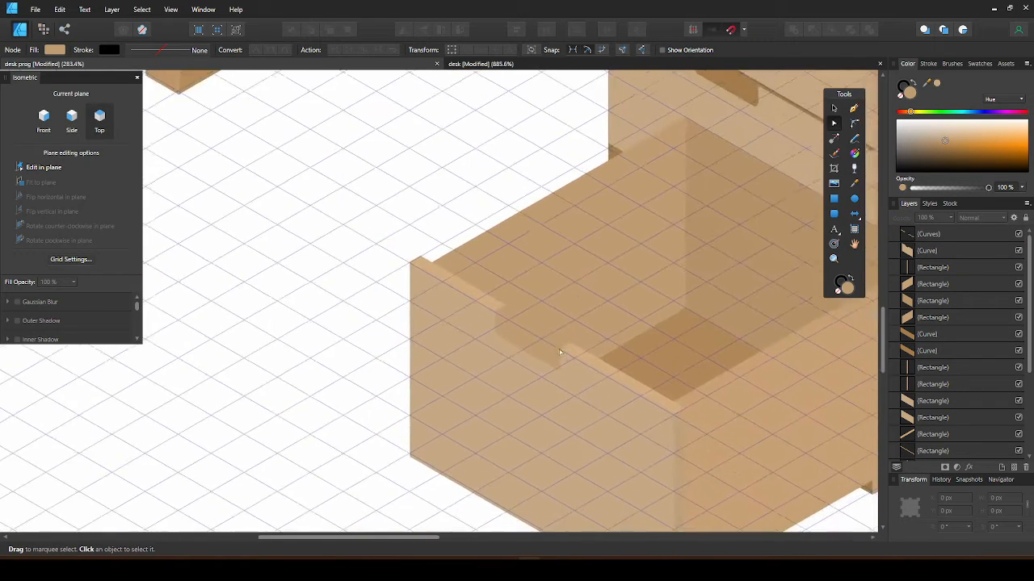
{"action": "left_click_drag", "start_coordinate": [553, 352], "coordinate": [505, 295]}
{"action": "scroll", "coordinate": [472, 310], "scroll_direction": "up", "scroll_amount": 5}
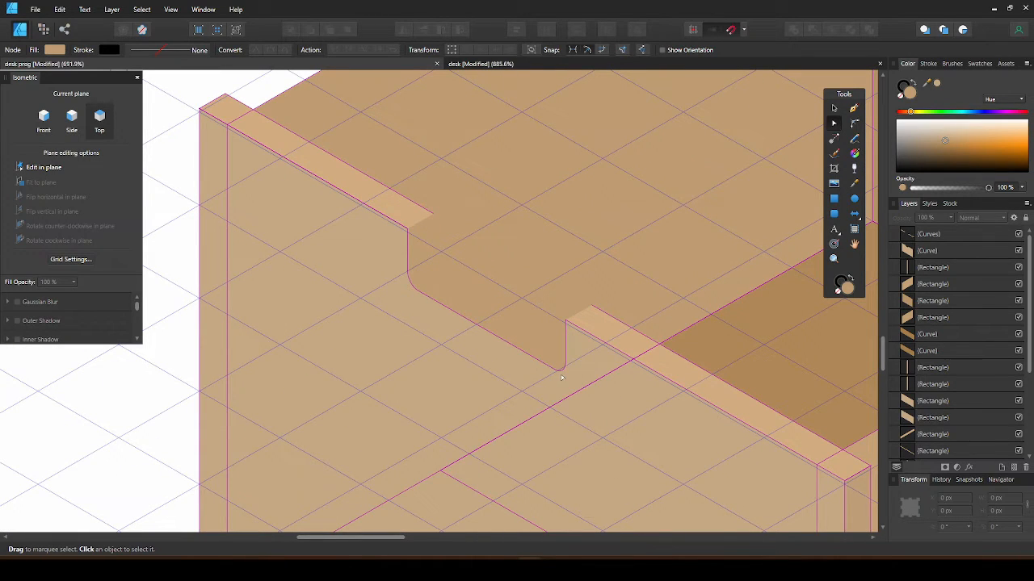
{"action": "scroll", "coordinate": [568, 331], "scroll_direction": "down", "scroll_amount": 5}
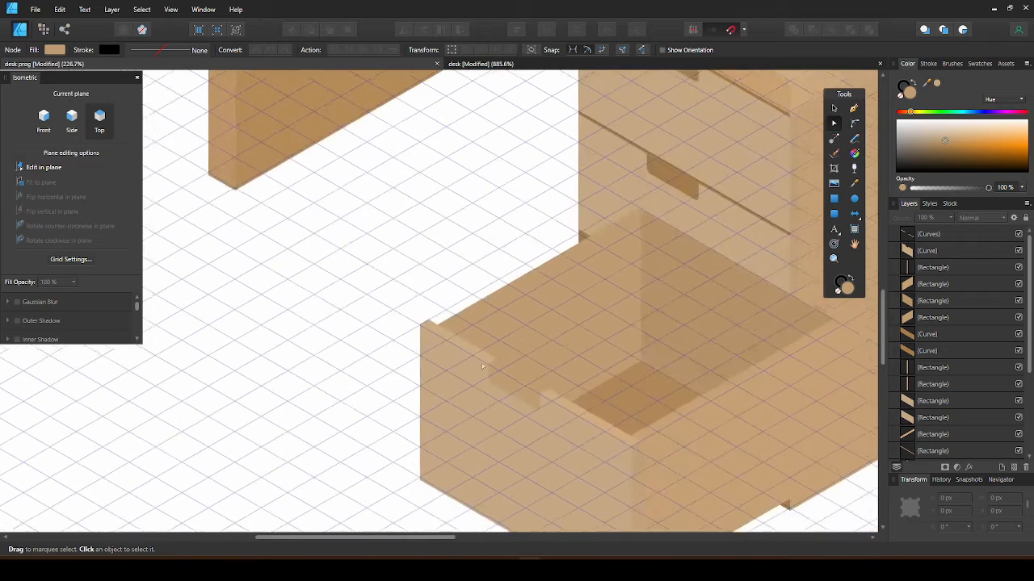
Step: Duplicate the handle shape of the closed drawer above and place the copy over the open drawer's cut-out
{"action": "left_click", "coordinate": [617, 163]}
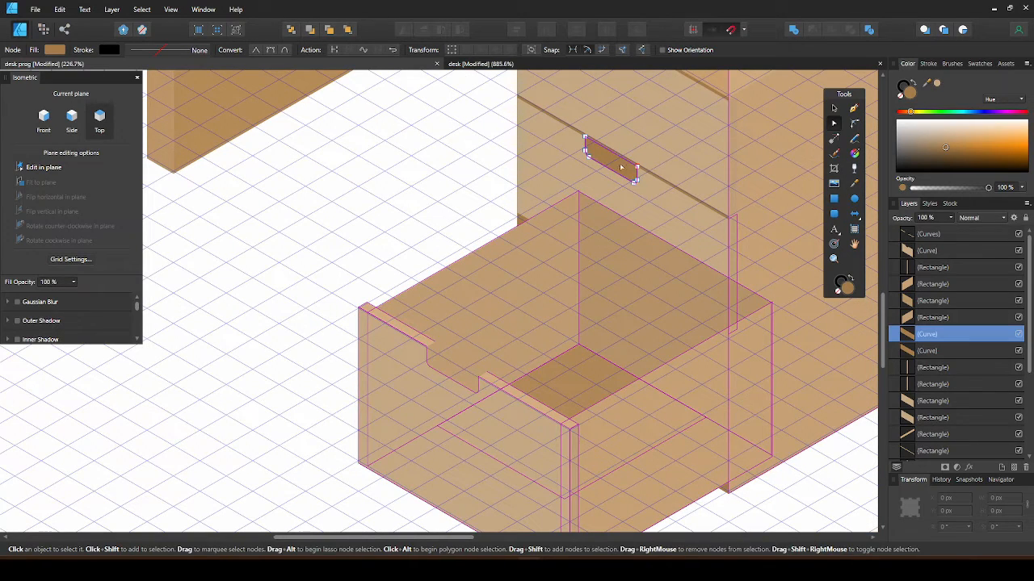
{"action": "key", "text": "v"}
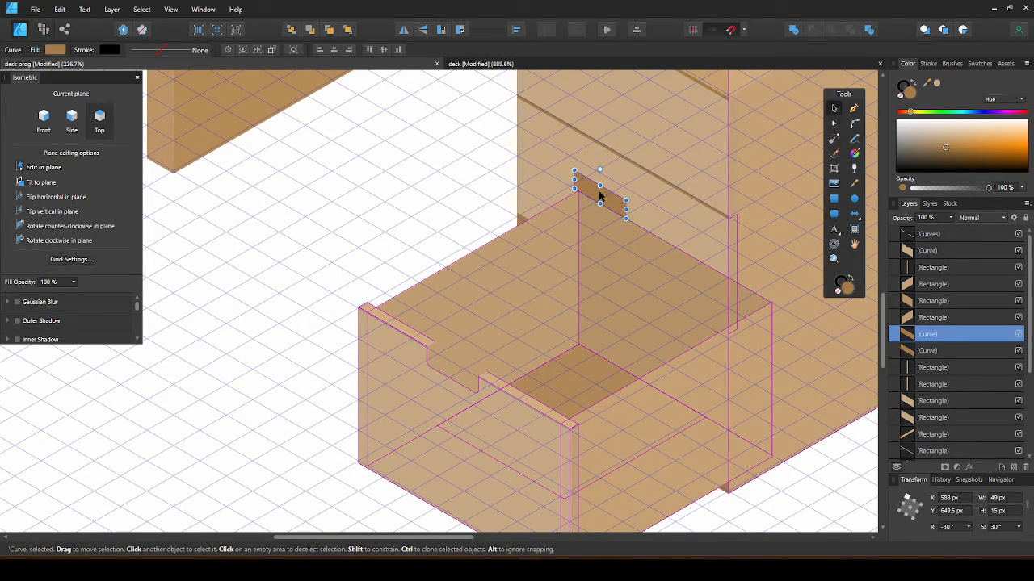
{"action": "left_click_drag", "start_coordinate": [611, 163], "coordinate": [478, 341]}
{"action": "scroll", "coordinate": [450, 368], "scroll_direction": "up", "scroll_amount": 5}
{"action": "key", "text": "ctrl+j"}
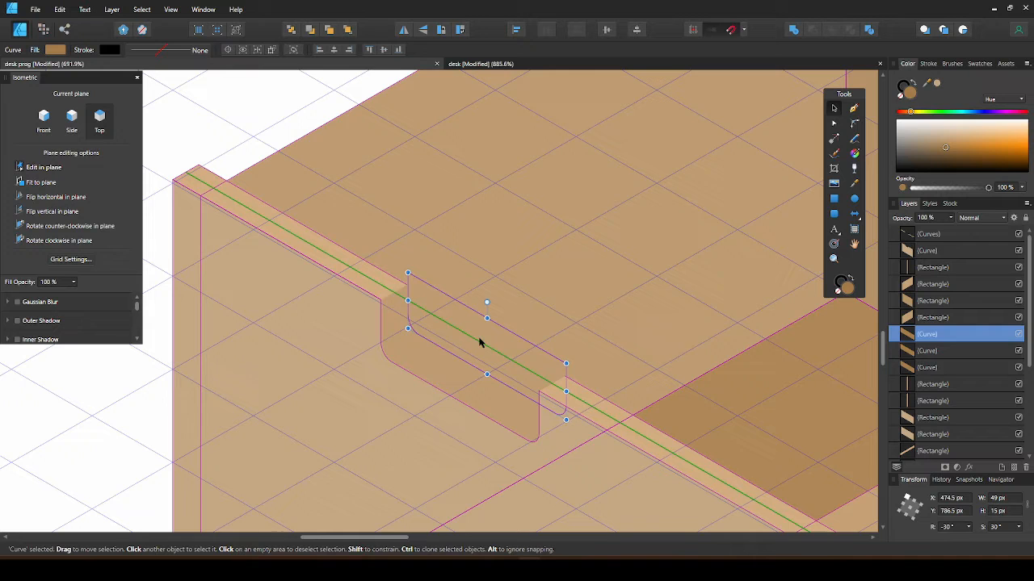
Step: Raise the handle copy above the open drawer's parts in the stacking order
{"action": "left_click", "coordinate": [385, 288]}
{"action": "left_click", "coordinate": [437, 304]}
{"action": "scroll", "coordinate": [439, 307], "scroll_direction": "up", "scroll_amount": 4}
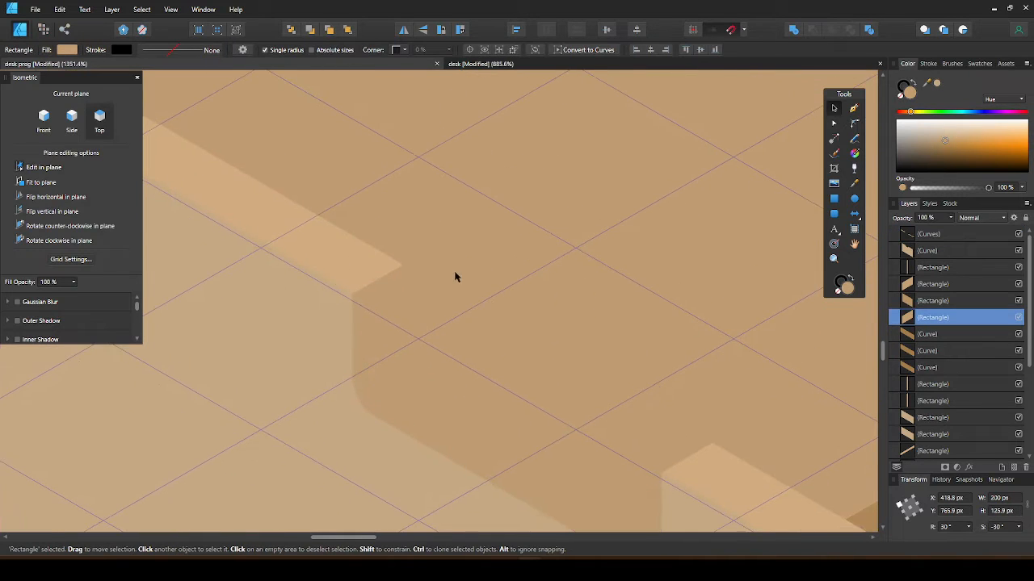
{"action": "left_click", "coordinate": [486, 286]}
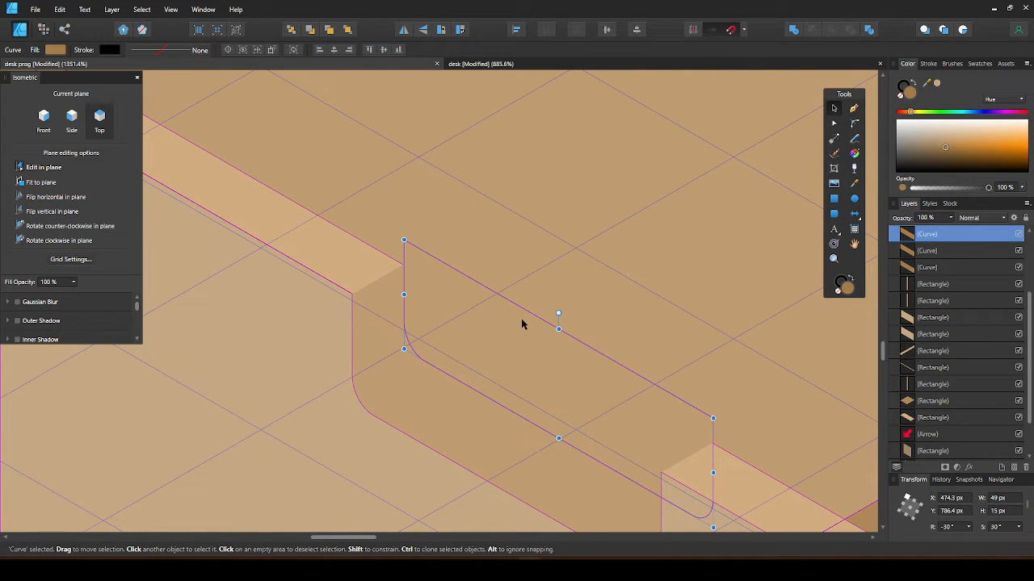
{"action": "key", "text": "ctrl+["}
{"action": "key", "text": "ctrl+]"}
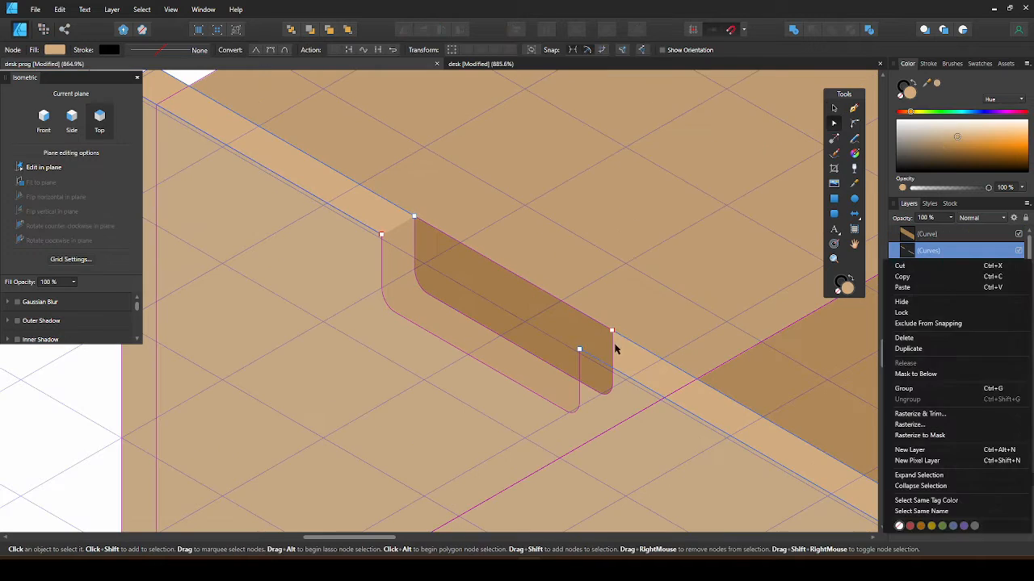
Step: Separate the split top edge strip into two independent curves
{"action": "right_click", "coordinate": [616, 348]}
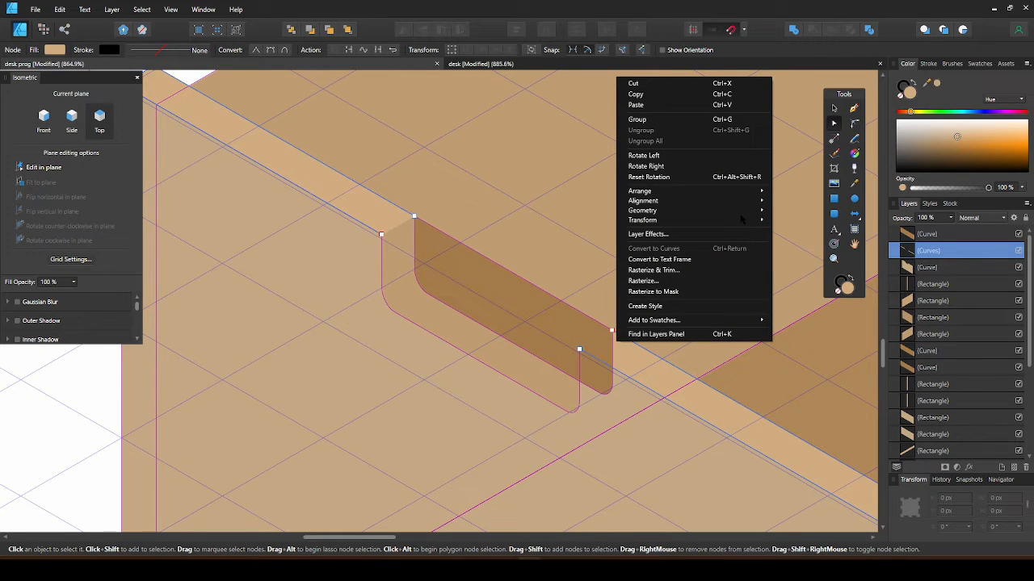
{"action": "mouse_move", "coordinate": [743, 210]}
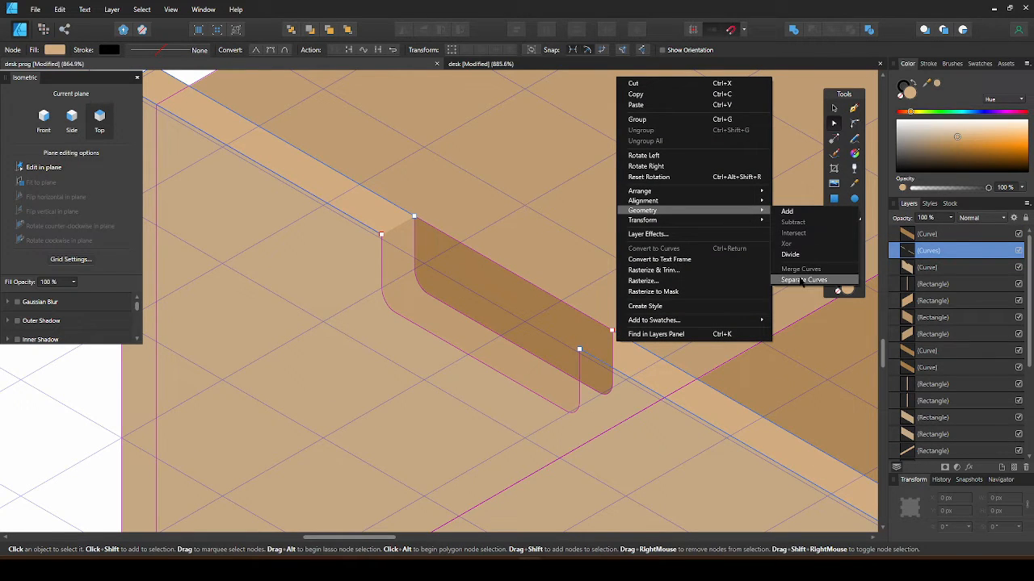
{"action": "left_click", "coordinate": [802, 280]}
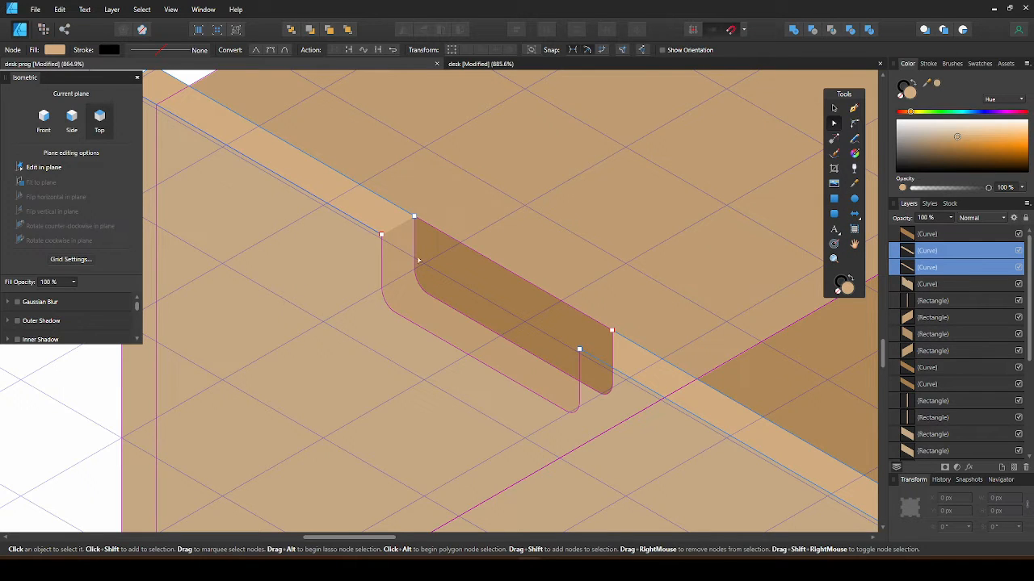
Step: Snap the handle copy's upper left corner to the inner corner of the strip's gap
{"action": "scroll", "coordinate": [526, 314], "scroll_direction": "down", "scroll_amount": 4}
{"action": "scroll", "coordinate": [526, 318], "scroll_direction": "up", "scroll_amount": 5}
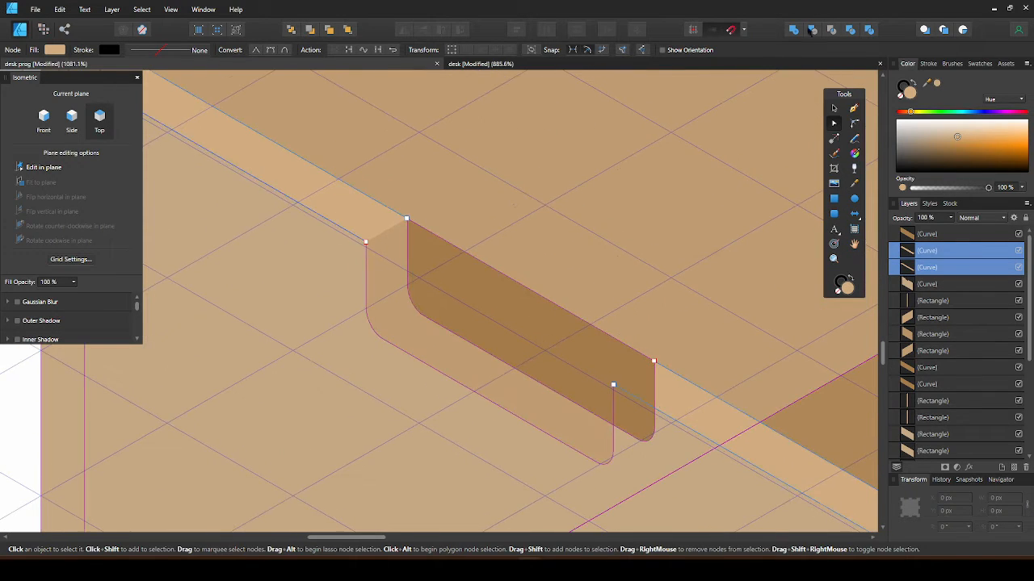
{"action": "key", "text": "v"}
{"action": "mouse_move", "coordinate": [495, 332]}
{"action": "left_mouse_down"}
{"action": "mouse_move", "coordinate": [521, 336]}
{"action": "mouse_move", "coordinate": [503, 330]}
{"action": "left_mouse_up"}
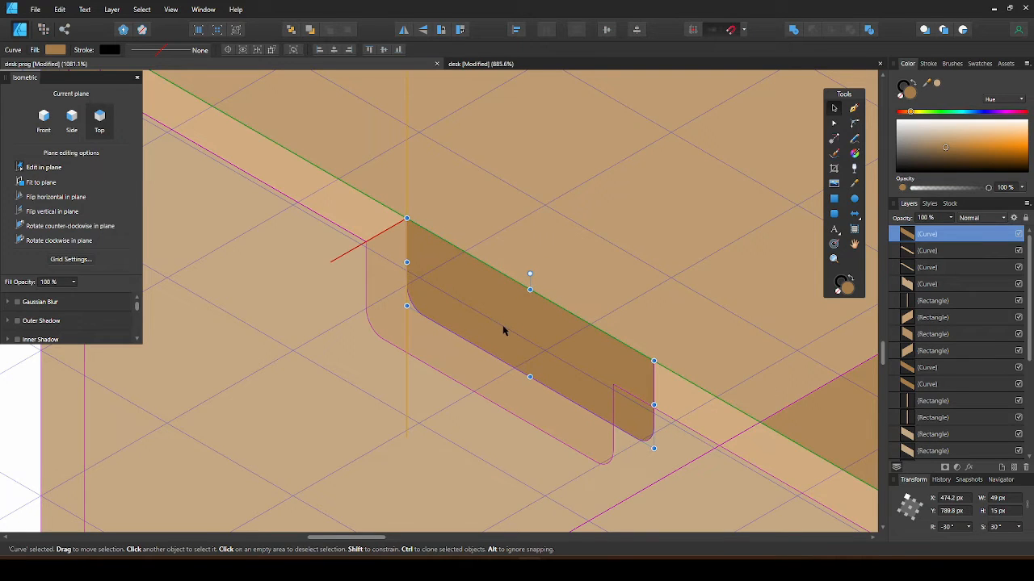
{"action": "scroll", "coordinate": [503, 331], "scroll_direction": "up", "scroll_amount": 1}
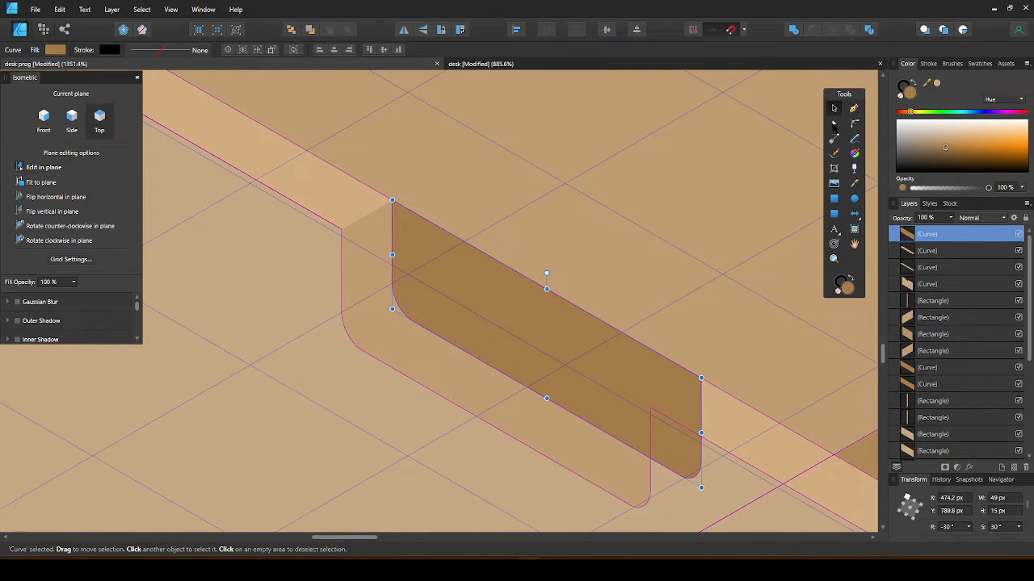
Step: Delete the nodes forming the right end of the handle copy and remove its fill, leaving an open outline
{"action": "left_click", "coordinate": [833, 124]}
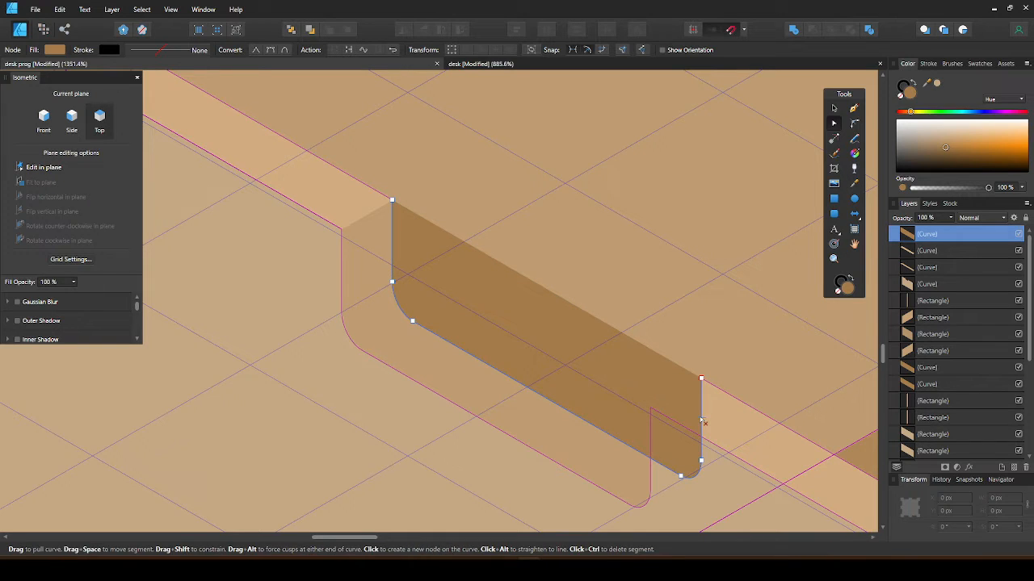
{"action": "key", "text": "Delete"}
{"action": "left_click", "coordinate": [700, 474], "text": "ctrl"}
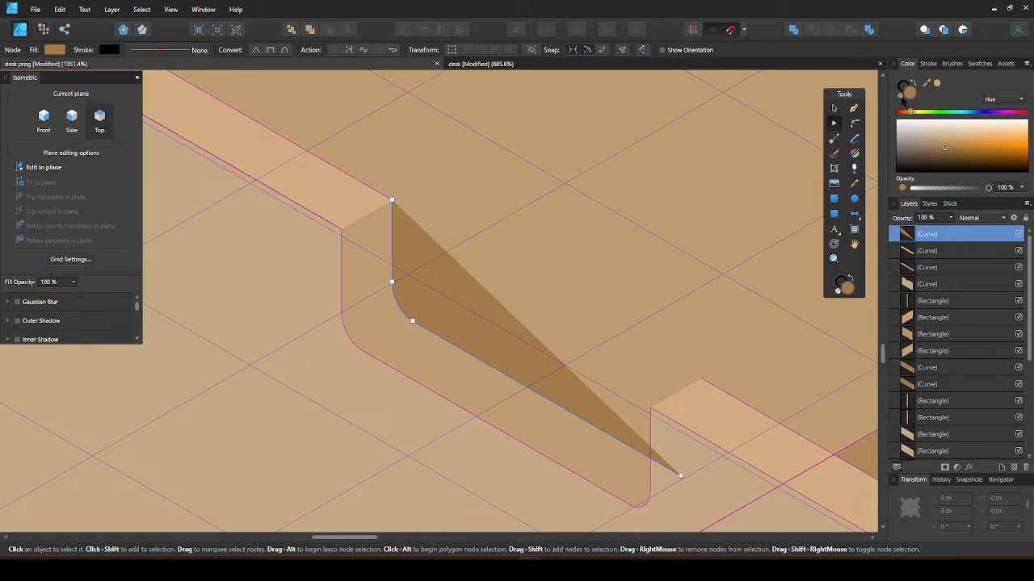
{"action": "left_click", "coordinate": [902, 98]}
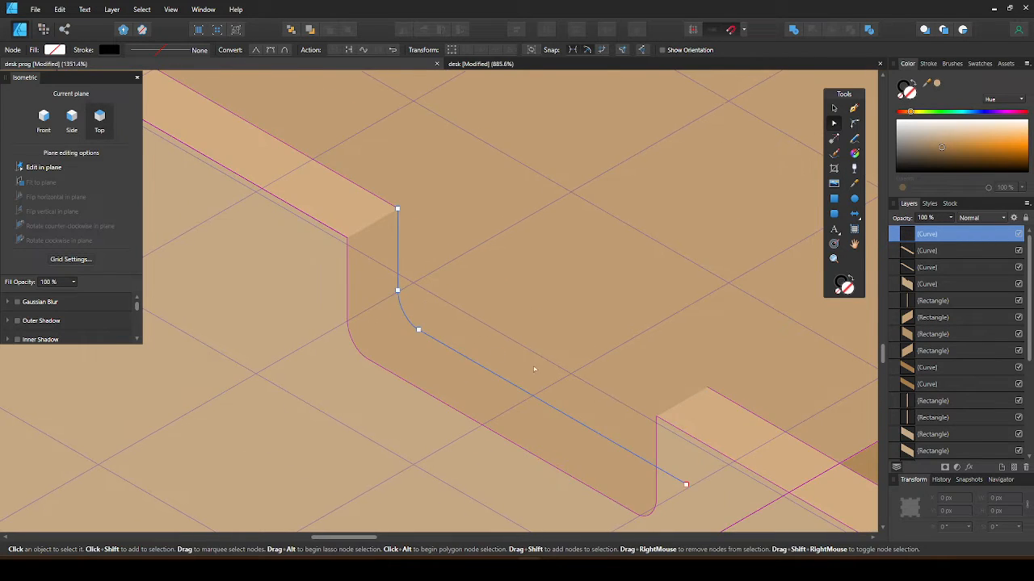
Step: Extend the open outline with the Pen tool around the outside of the cut-out and close it at its upper starting node
{"action": "scroll", "coordinate": [533, 369], "scroll_direction": "down", "scroll_amount": 2}
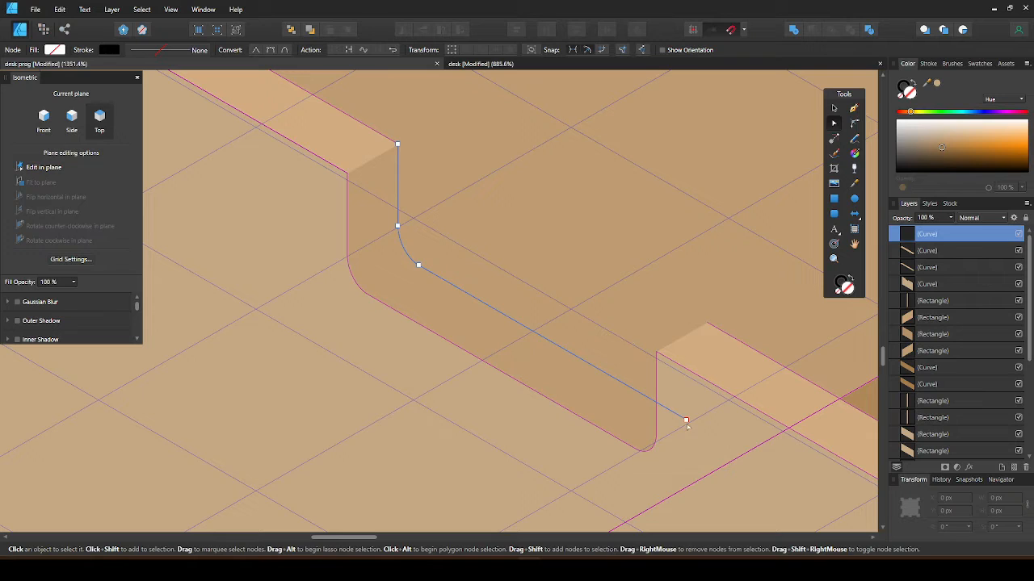
{"action": "left_click", "coordinate": [685, 420]}
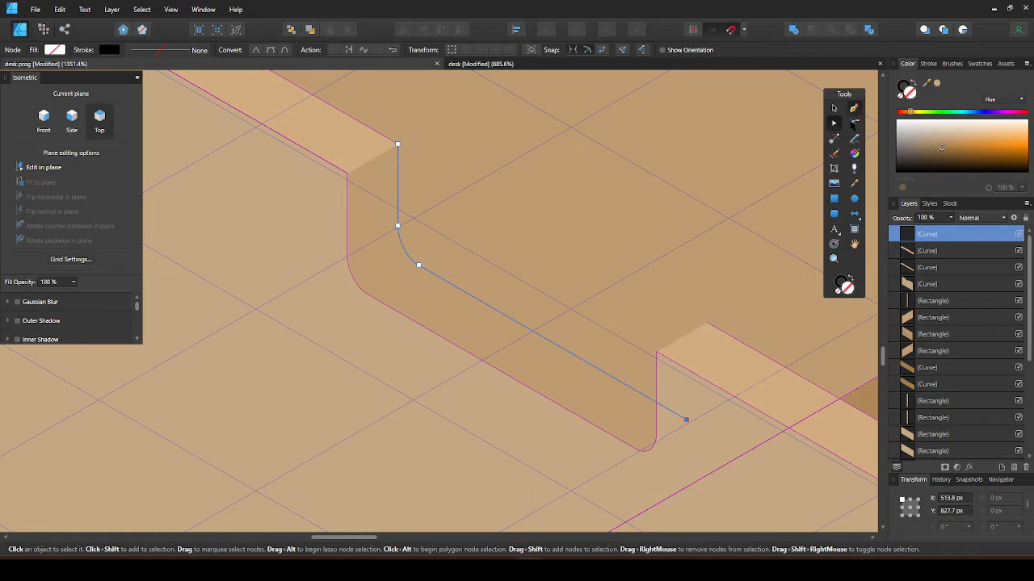
{"action": "key", "text": "p"}
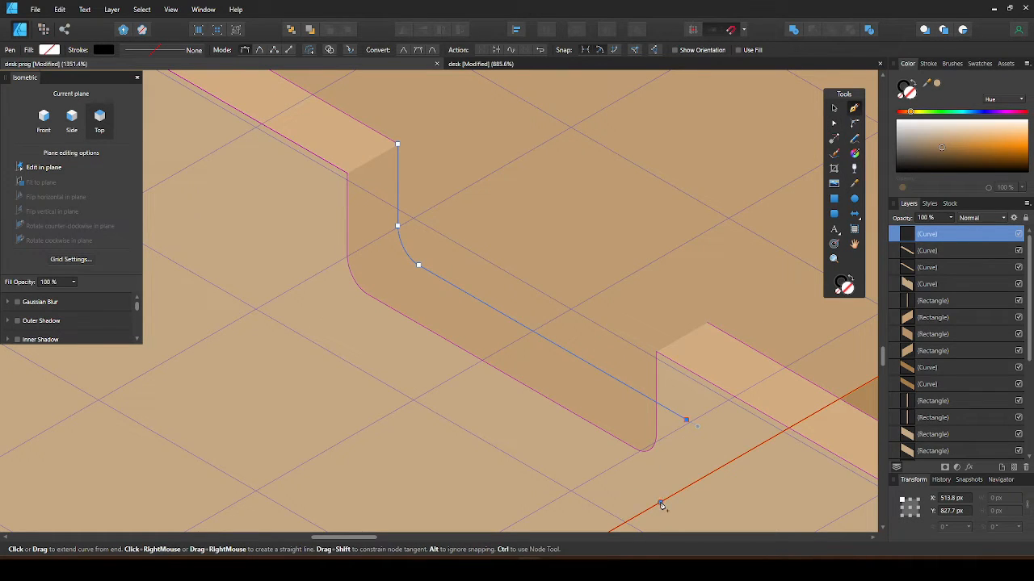
{"action": "left_click", "coordinate": [277, 287]}
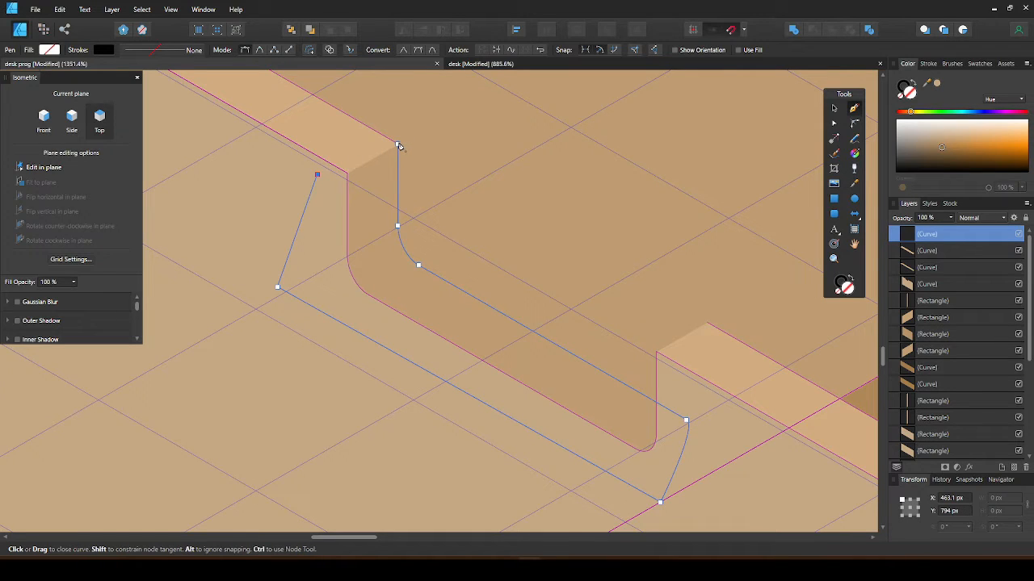
{"action": "left_click", "coordinate": [398, 145]}
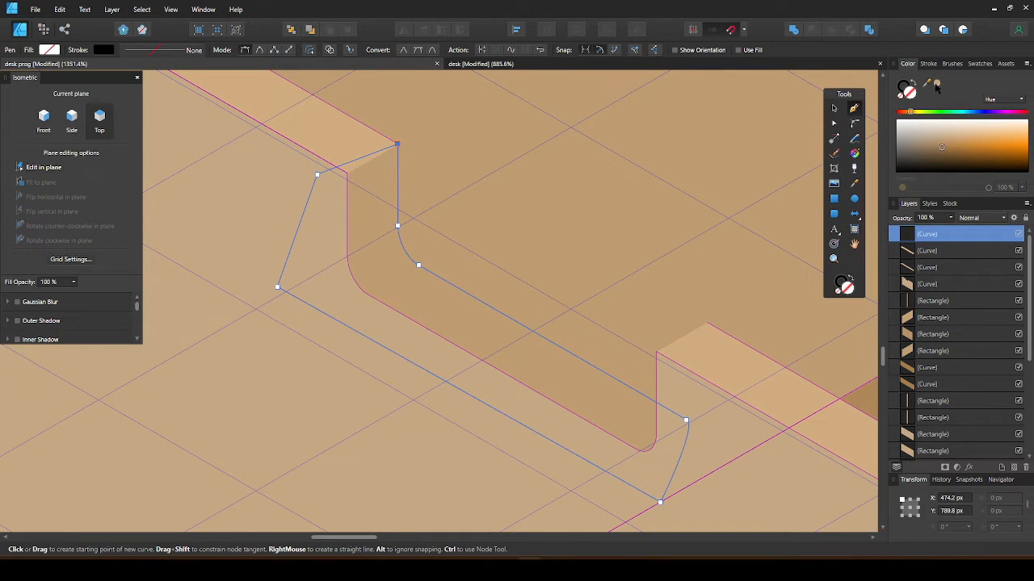
Step: Fill the closed handle-thickness outline with the light color sampled from the drawer's top edge strip, and place it behind the drawer front
{"action": "left_click_drag", "start_coordinate": [926, 83], "coordinate": [245, 216]}
{"action": "left_click_drag", "start_coordinate": [935, 86], "coordinate": [355, 153]}
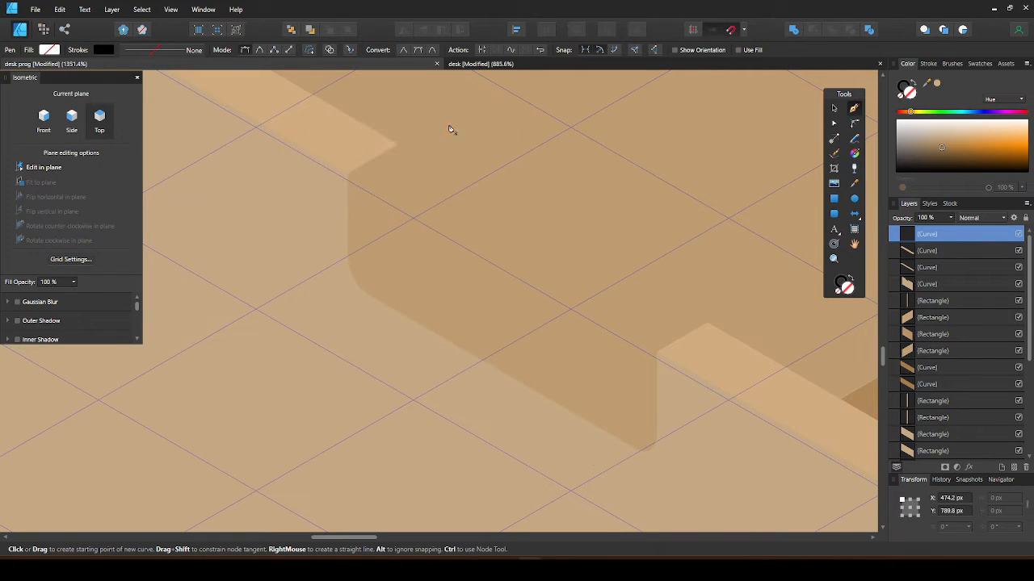
{"action": "left_click", "coordinate": [936, 86]}
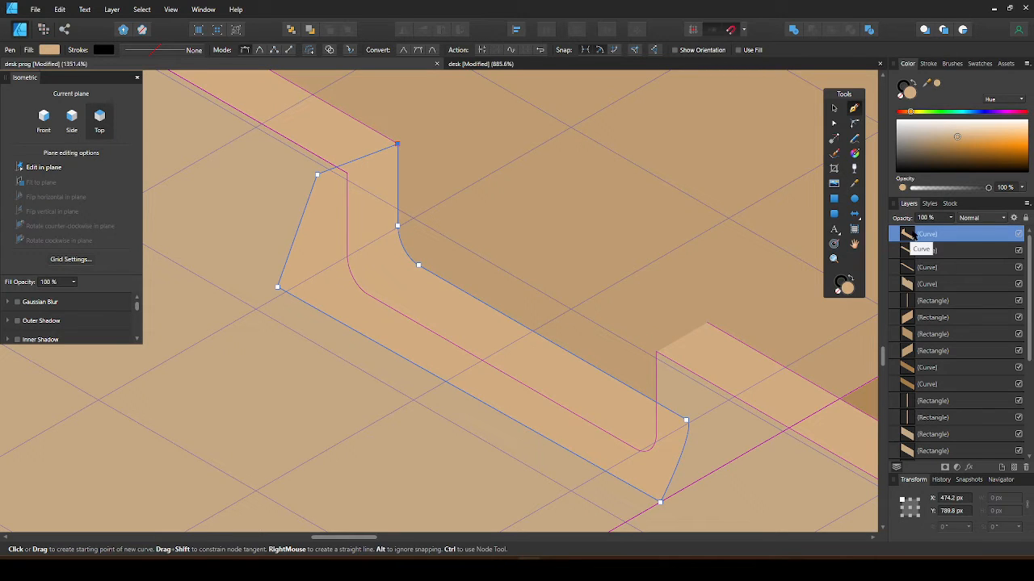
{"action": "left_click_drag", "start_coordinate": [908, 236], "coordinate": [911, 295]}
{"action": "scroll", "coordinate": [463, 308], "scroll_direction": "down", "scroll_amount": 5}
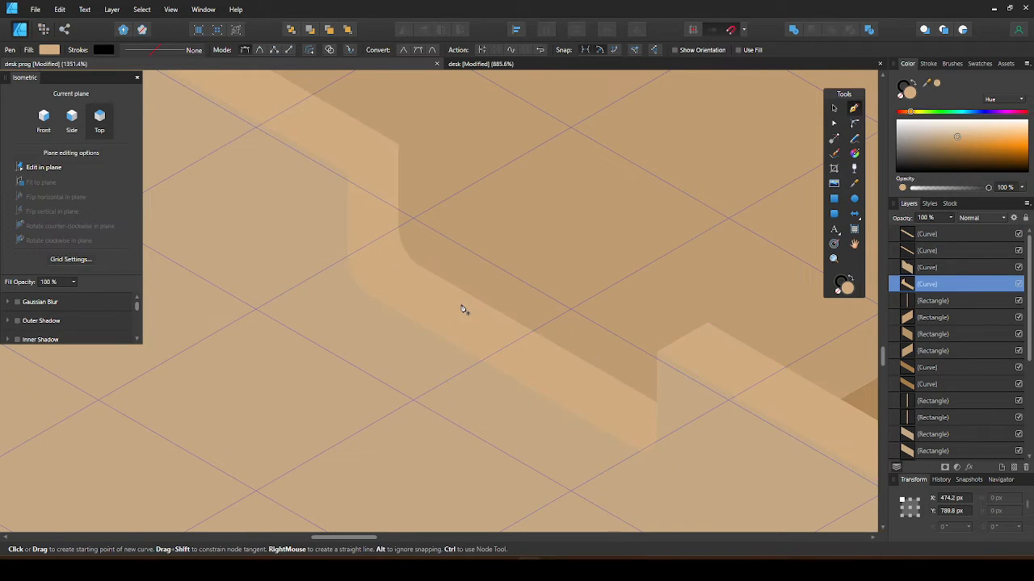
{"action": "scroll", "coordinate": [464, 311], "scroll_direction": "down", "scroll_amount": 3}
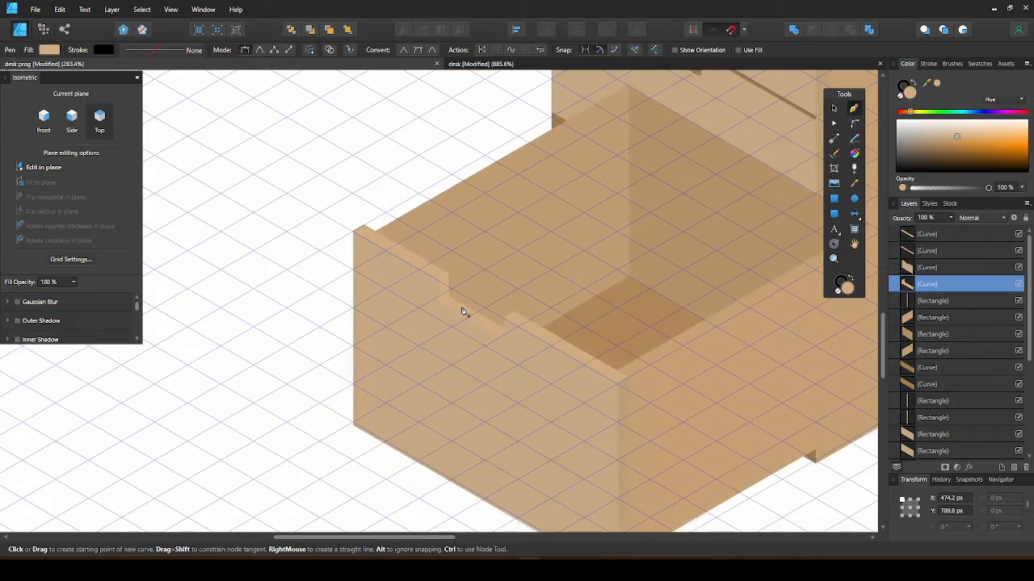
{"action": "key", "text": "v"}
{"action": "key", "text": "Escape"}
Step: Select the open drawer's back panel and both side panels and send them down the layer stack, behind the cabinet's outer side
{"action": "scroll", "coordinate": [492, 304], "scroll_direction": "up", "scroll_amount": 2}
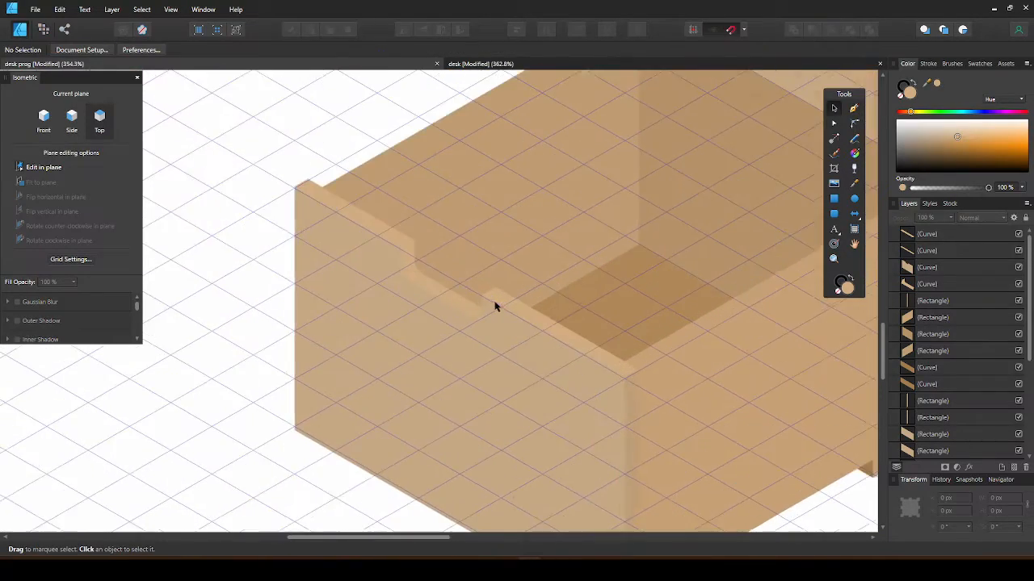
{"action": "left_click_drag", "start_coordinate": [498, 309], "coordinate": [461, 199]}
{"action": "scroll", "coordinate": [461, 198], "scroll_direction": "down", "scroll_amount": 4}
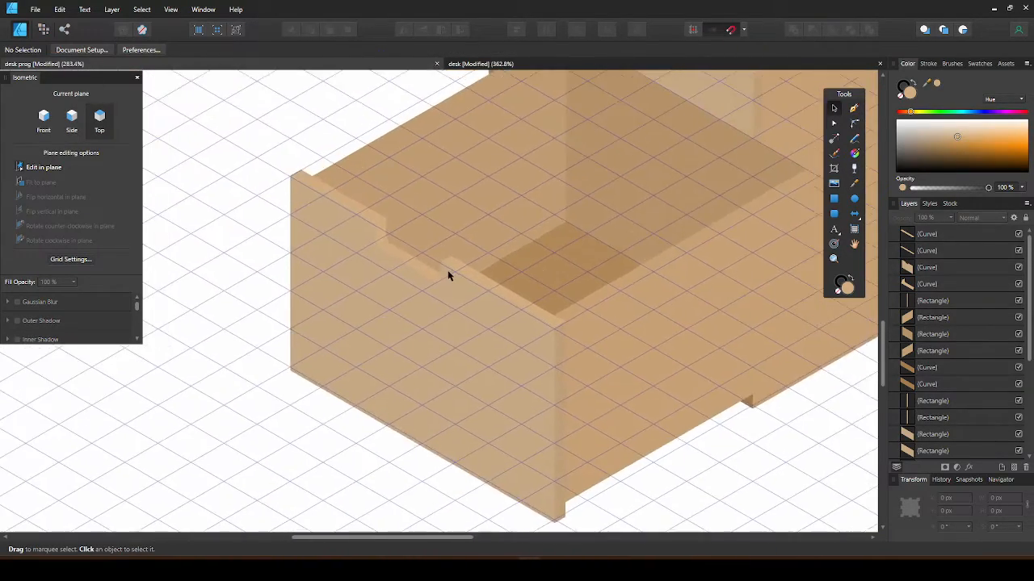
{"action": "left_click_drag", "start_coordinate": [617, 441], "coordinate": [616, 458]}
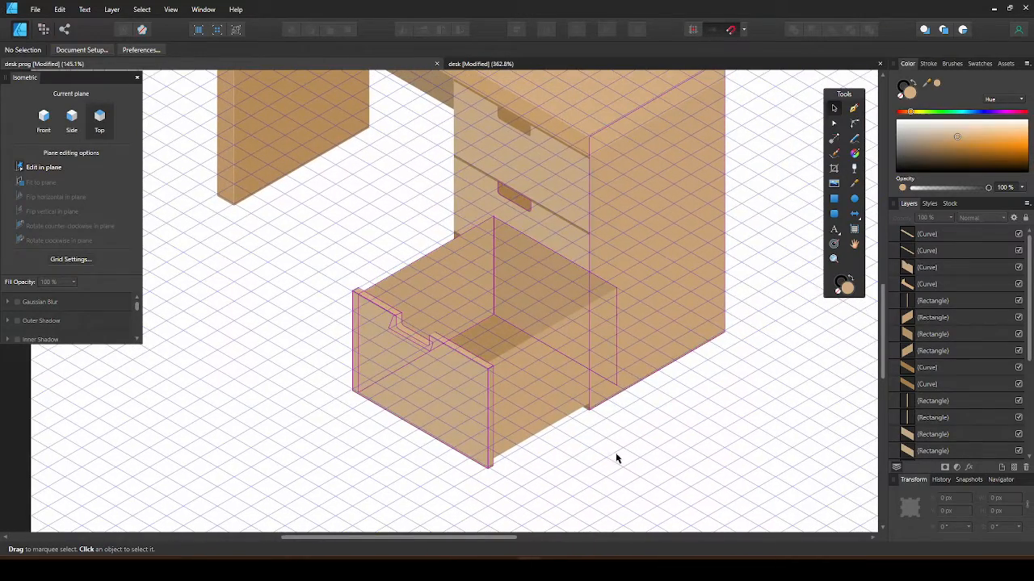
{"action": "left_click_drag", "start_coordinate": [680, 506], "coordinate": [271, 214]}
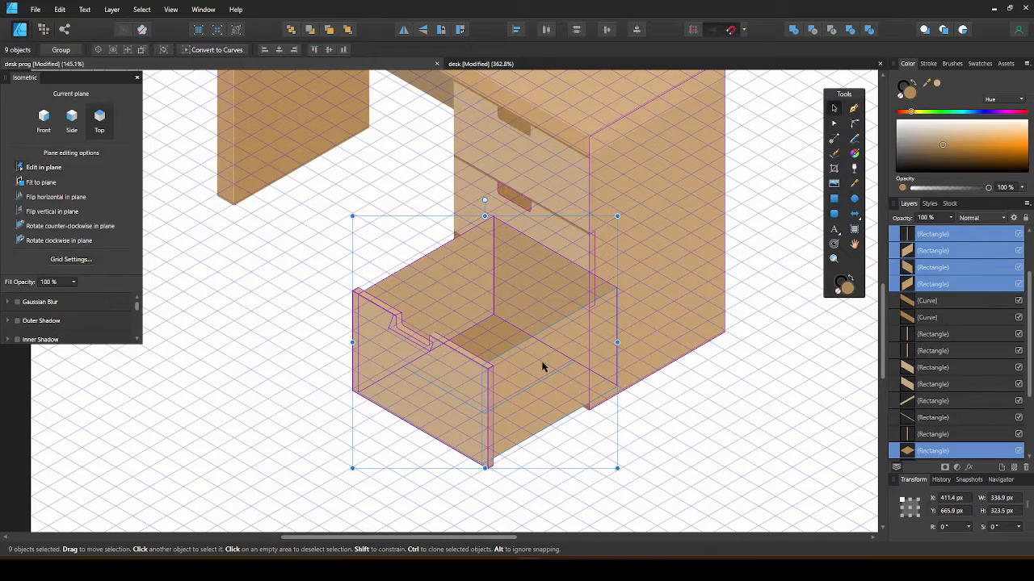
{"action": "left_click", "coordinate": [522, 315]}
{"action": "left_click", "coordinate": [445, 304]}
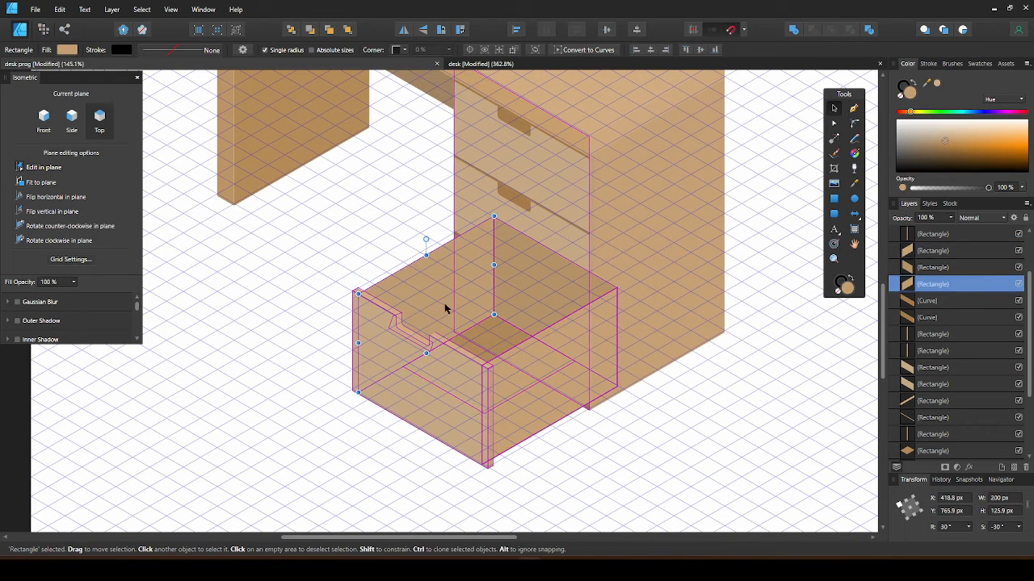
{"action": "left_click", "coordinate": [536, 306], "text": "shift"}
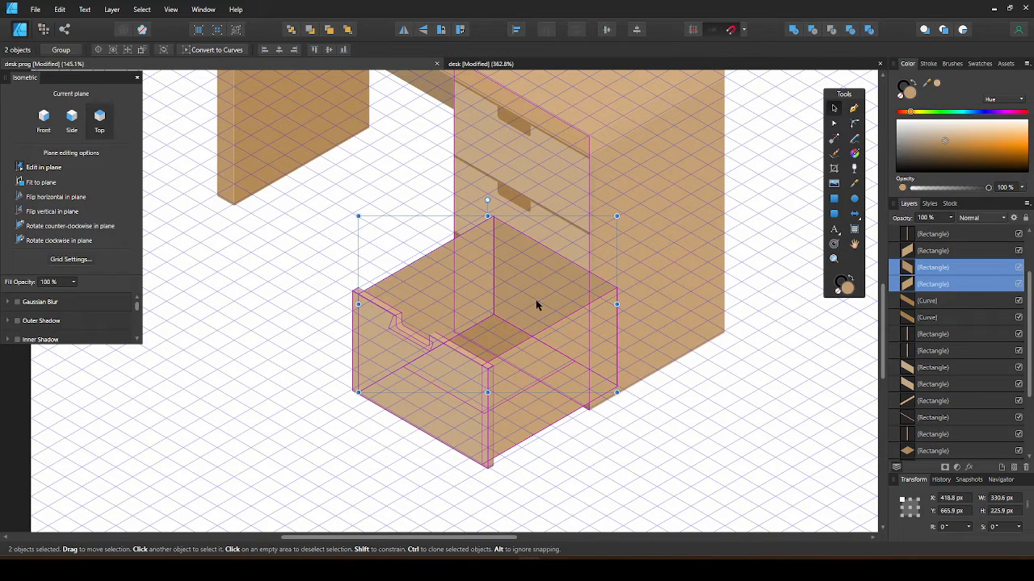
{"action": "left_click", "coordinate": [528, 423], "text": "shift"}
{"action": "scroll", "coordinate": [533, 381], "scroll_direction": "up", "scroll_amount": 1}
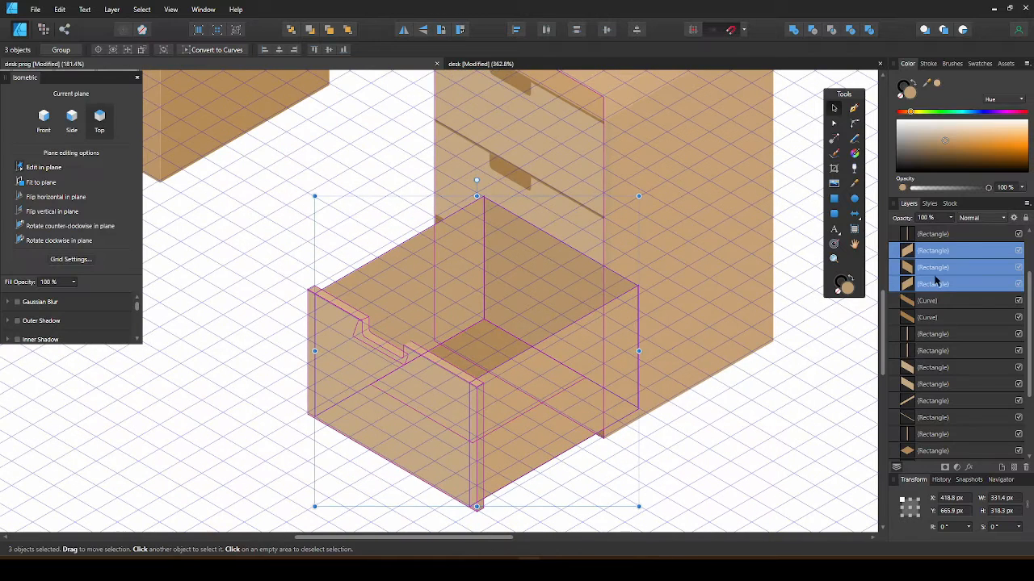
{"action": "key", "text": "ctrl+bracketleft"}
{"action": "key", "text": "ctrl+bracketleft"}
{"action": "key", "text": "ctrl+bracketleft"}
{"action": "key", "text": "ctrl+bracketleft"}
{"action": "key", "text": "ctrl+bracketleft"}
{"action": "key", "text": "ctrl+bracketleft"}
{"action": "key", "text": "ctrl+bracketleft"}
{"action": "key", "text": "ctrl+bracketleft"}
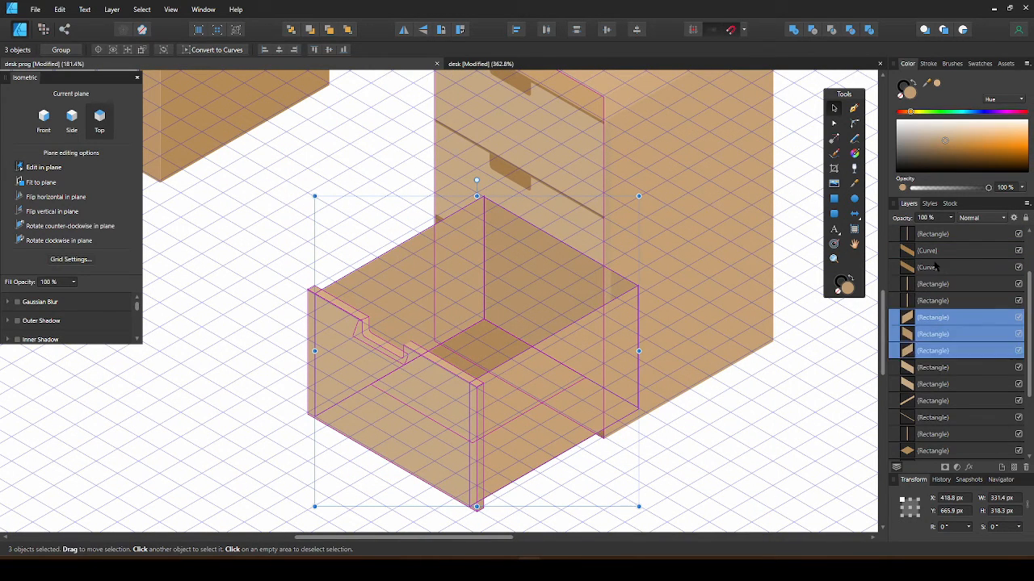
{"action": "key", "text": "ctrl+bracketleft"}
{"action": "key", "text": "ctrl+bracketleft"}
{"action": "key", "text": "ctrl+bracketleft"}
{"action": "key", "text": "ctrl+bracketleft"}
{"action": "key", "text": "ctrl+bracketleft"}
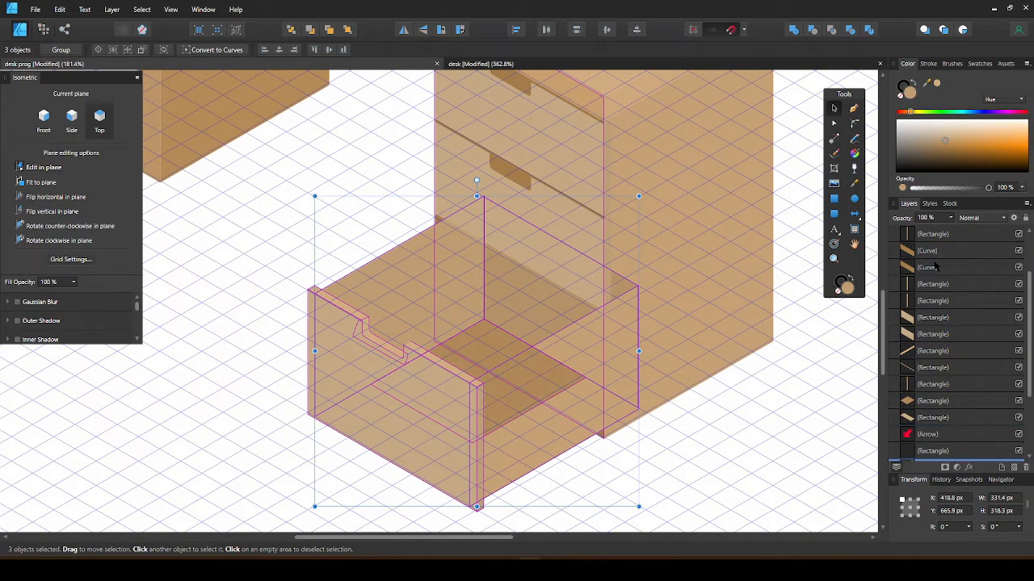
{"action": "key", "text": "ctrl+bracketleft"}
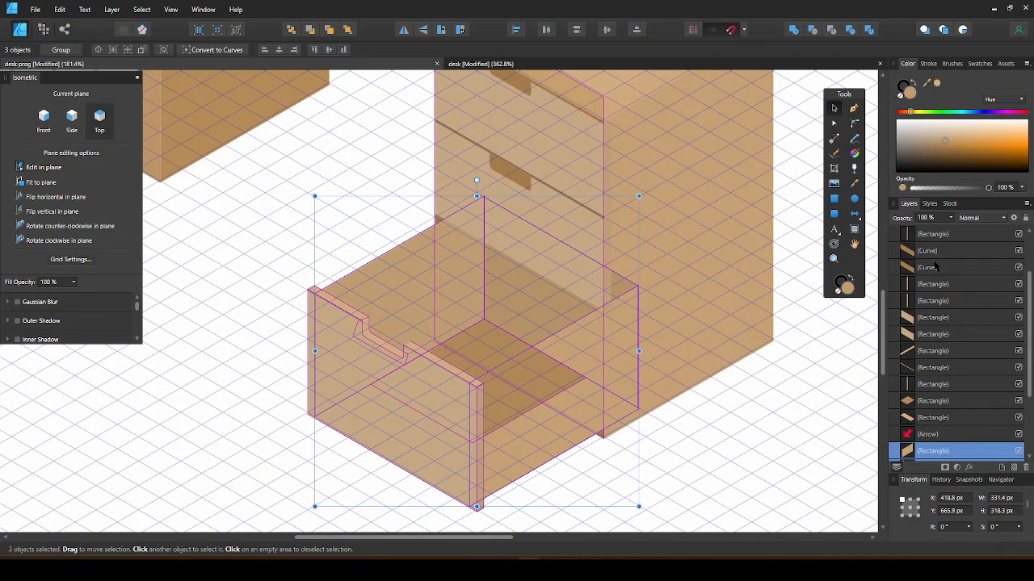
{"action": "key", "text": "ctrl+bracketleft"}
{"action": "key", "text": "ctrl+bracketleft"}
{"action": "key", "text": "ctrl+bracketleft"}
{"action": "key", "text": "ctrl+bracketleft"}
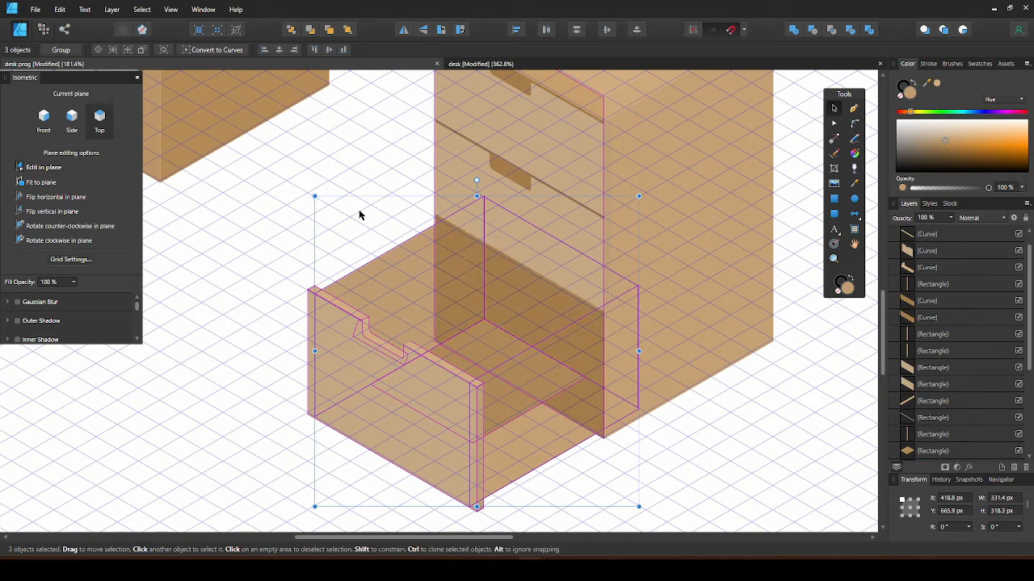
Step: Send the dark cabinet front panel behind the drawer's walls, and move the drawer's bottom panel to the lowest layer
{"action": "left_click", "coordinate": [498, 273]}
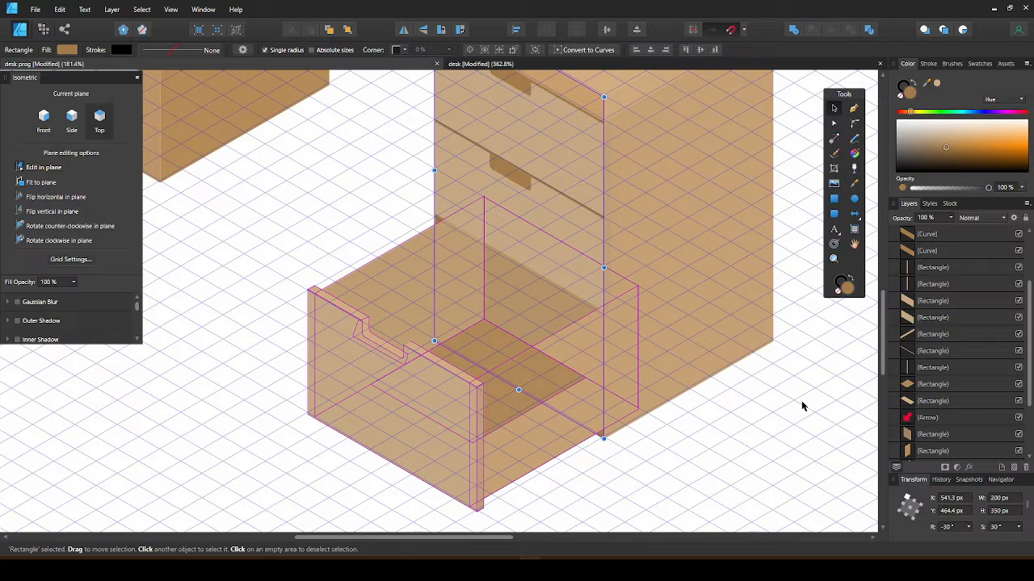
{"action": "left_click", "coordinate": [645, 455]}
{"action": "left_click_drag", "start_coordinate": [692, 520], "coordinate": [231, 167]}
{"action": "left_click_drag", "start_coordinate": [607, 239], "coordinate": [429, 365]}
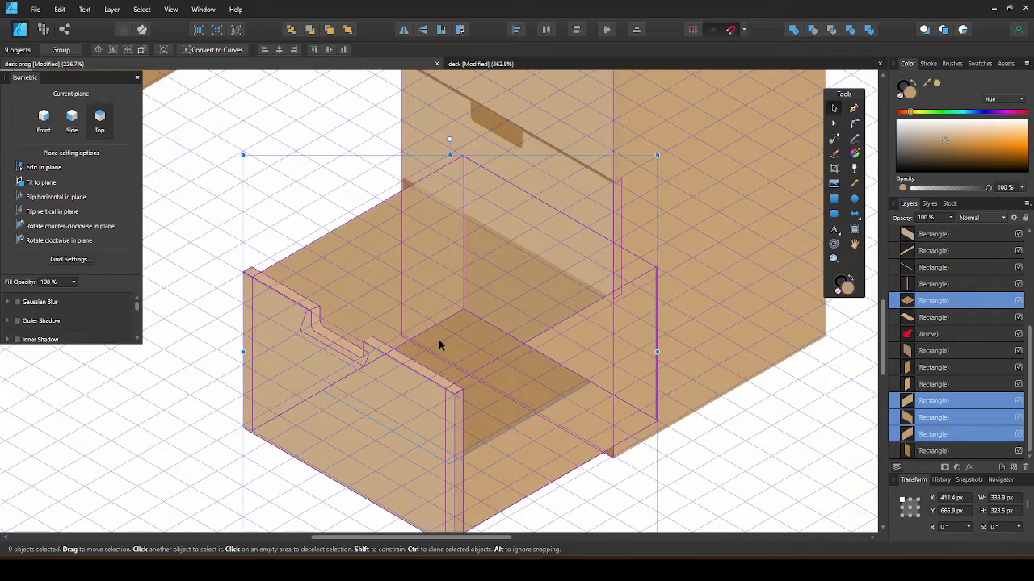
{"action": "left_click", "coordinate": [438, 346]}
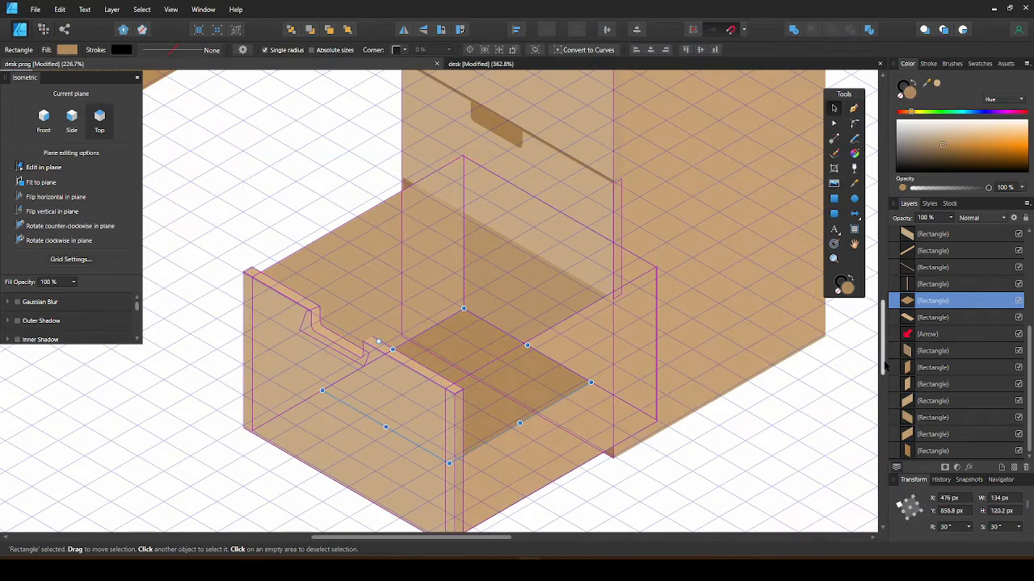
{"action": "left_click_drag", "start_coordinate": [901, 388], "coordinate": [903, 455]}
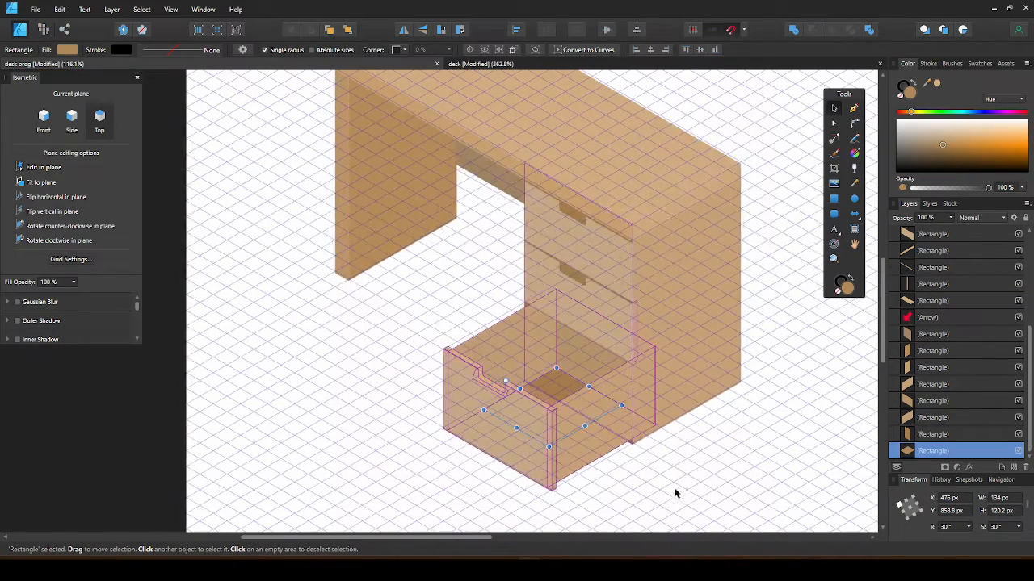
Step: Select all parts of the open drawer without the cabinet pieces and slide it partway into the cabinet along the isometric axis
{"action": "left_click_drag", "start_coordinate": [675, 493], "coordinate": [417, 293]}
{"action": "left_click", "coordinate": [635, 319], "text": "shift"}
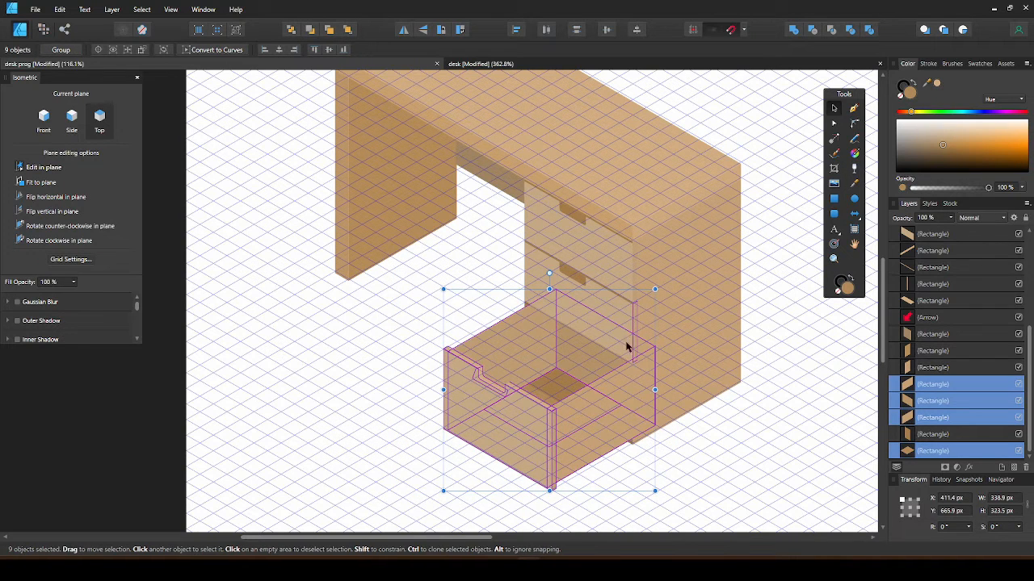
{"action": "left_click_drag", "start_coordinate": [639, 368], "coordinate": [576, 404]}
{"action": "key", "text": "ctrl+z"}
{"action": "left_click_drag", "start_coordinate": [576, 408], "coordinate": [598, 386]}
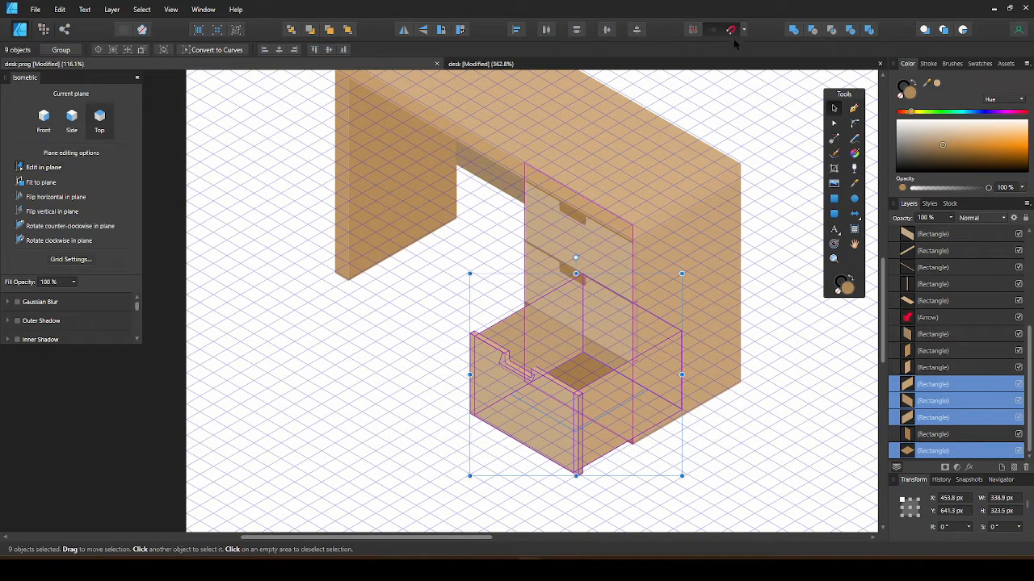
Step: Hide the isometric grid
{"action": "scroll", "coordinate": [592, 340], "scroll_direction": "down", "scroll_amount": 1}
{"action": "scroll", "coordinate": [593, 339], "scroll_direction": "up", "scroll_amount": 1}
{"action": "key", "text": "ctrl+apostrophe"}
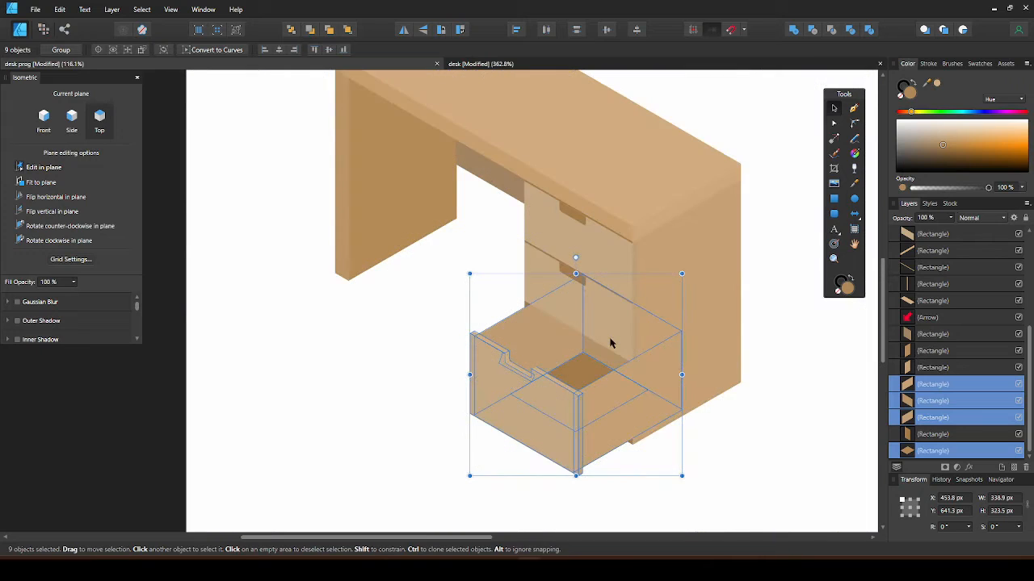
{"action": "scroll", "coordinate": [609, 343], "scroll_direction": "up", "scroll_amount": 1}
{"action": "scroll", "coordinate": [610, 343], "scroll_direction": "up", "scroll_amount": 2}
{"action": "scroll", "coordinate": [606, 415], "scroll_direction": "down", "scroll_amount": 3}
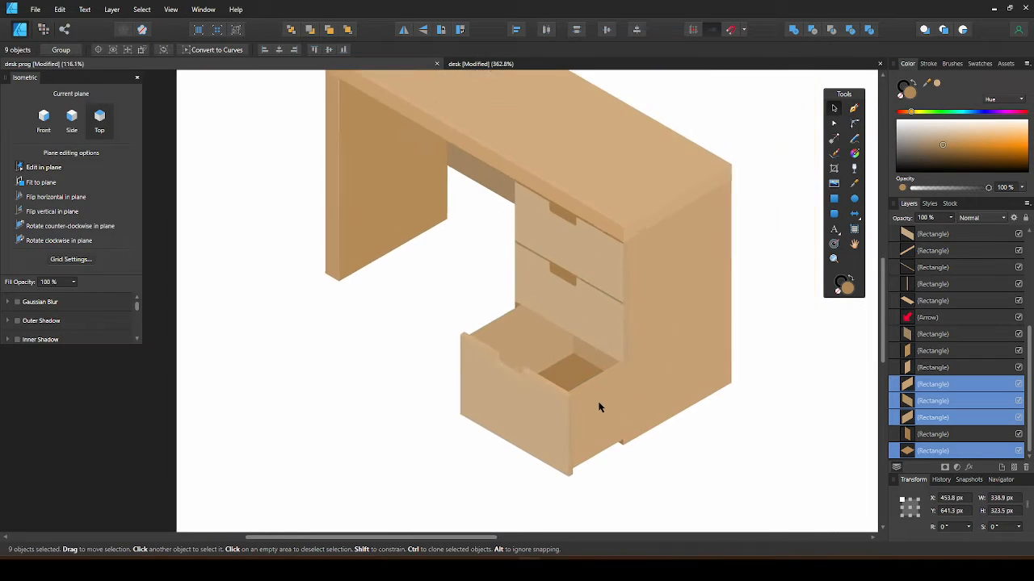
Step: Give the open drawer's outer side panel a slightly darker brown fill than the cabinet side and deselect it
{"action": "scroll", "coordinate": [600, 409], "scroll_direction": "up", "scroll_amount": 2}
{"action": "scroll", "coordinate": [596, 403], "scroll_direction": "down", "scroll_amount": 2}
{"action": "left_click", "coordinate": [624, 398]}
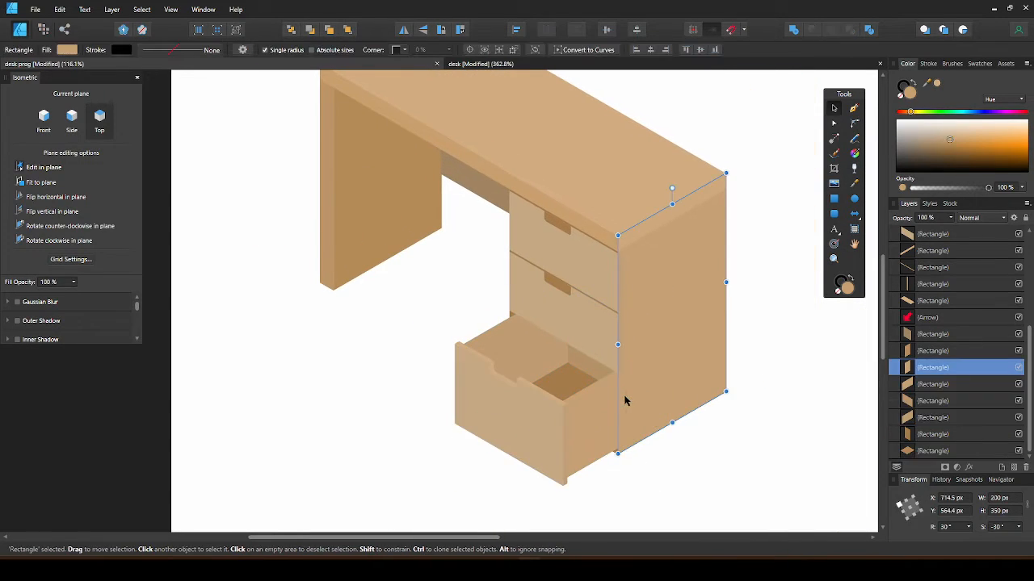
{"action": "left_click", "coordinate": [597, 416]}
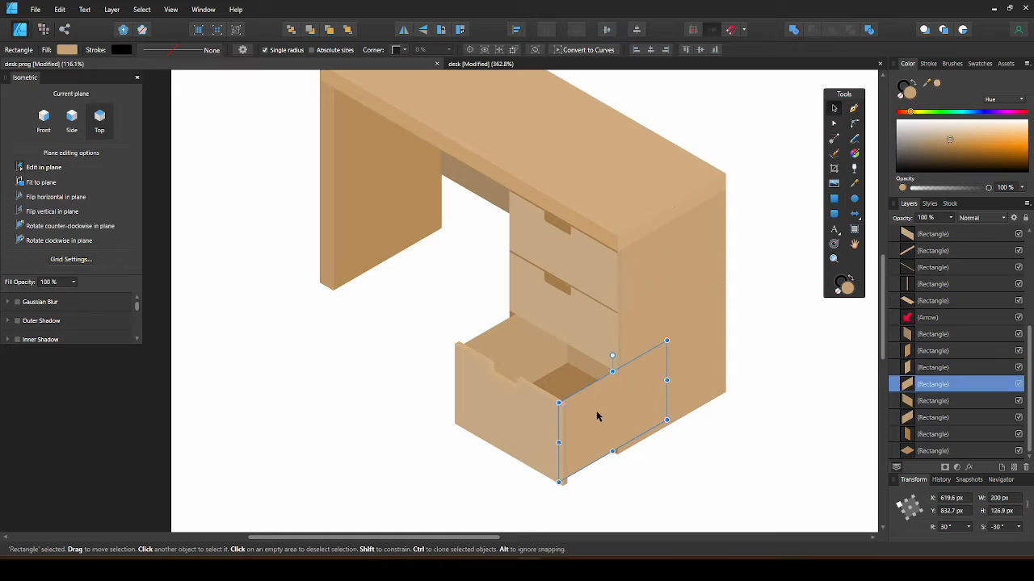
{"action": "left_click", "coordinate": [949, 146]}
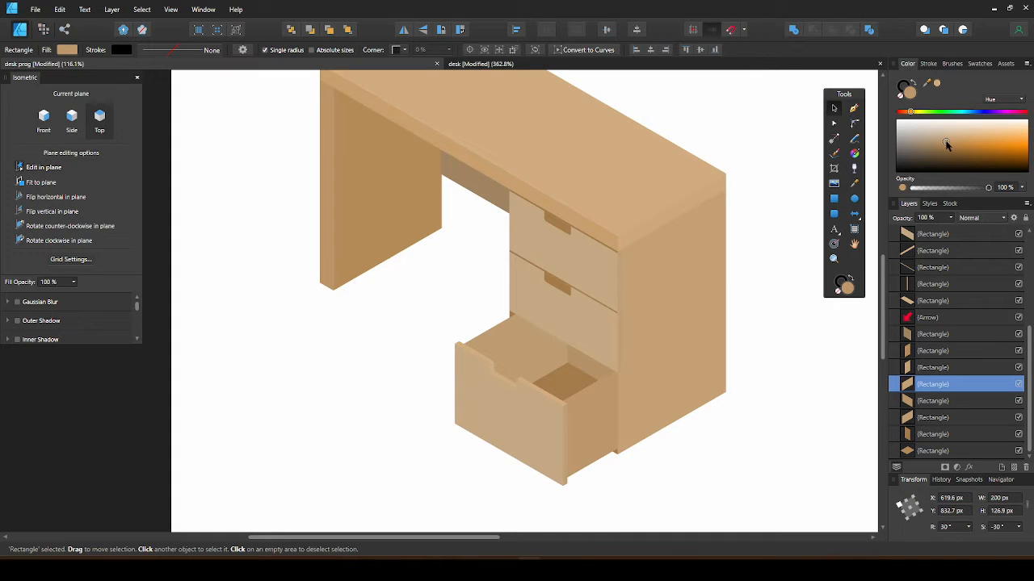
{"action": "left_click", "coordinate": [767, 412]}
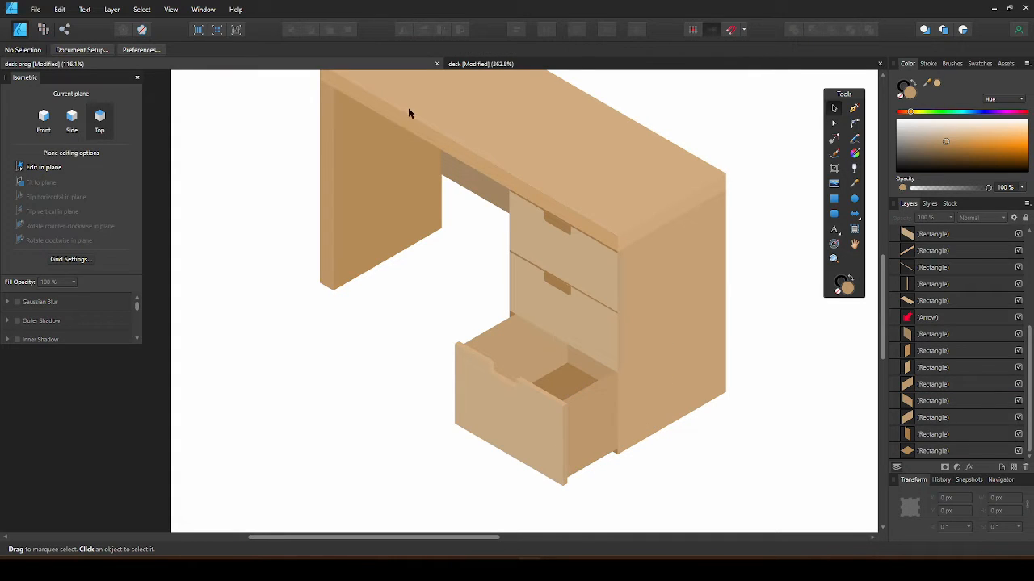
Step: Convert the dark panel behind the drawer fronts to curves and duplicate it
{"action": "scroll", "coordinate": [551, 347], "scroll_direction": "down", "scroll_amount": 1}
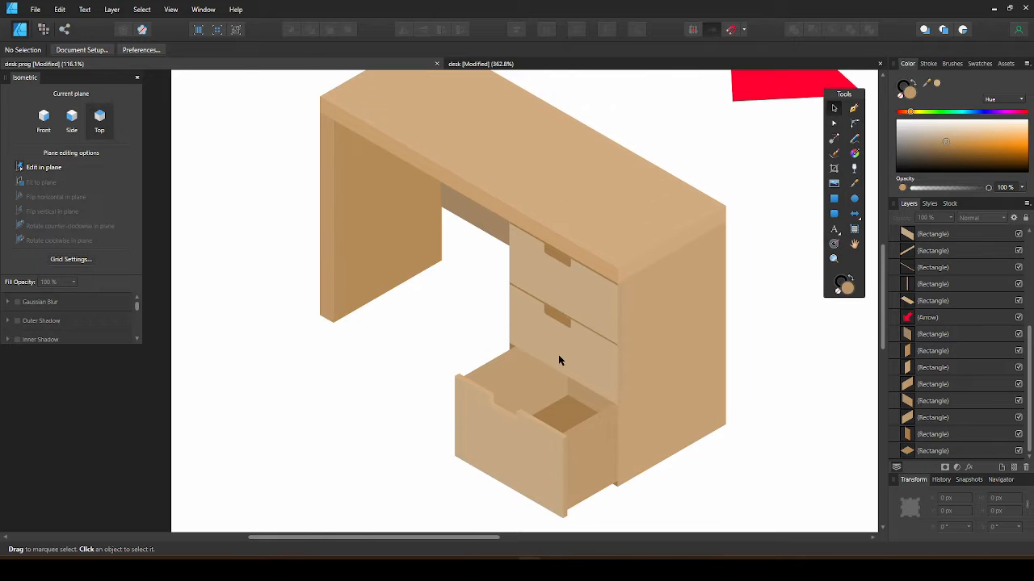
{"action": "scroll", "coordinate": [558, 355], "scroll_direction": "down", "scroll_amount": 2}
{"action": "scroll", "coordinate": [559, 356], "scroll_direction": "up", "scroll_amount": 2}
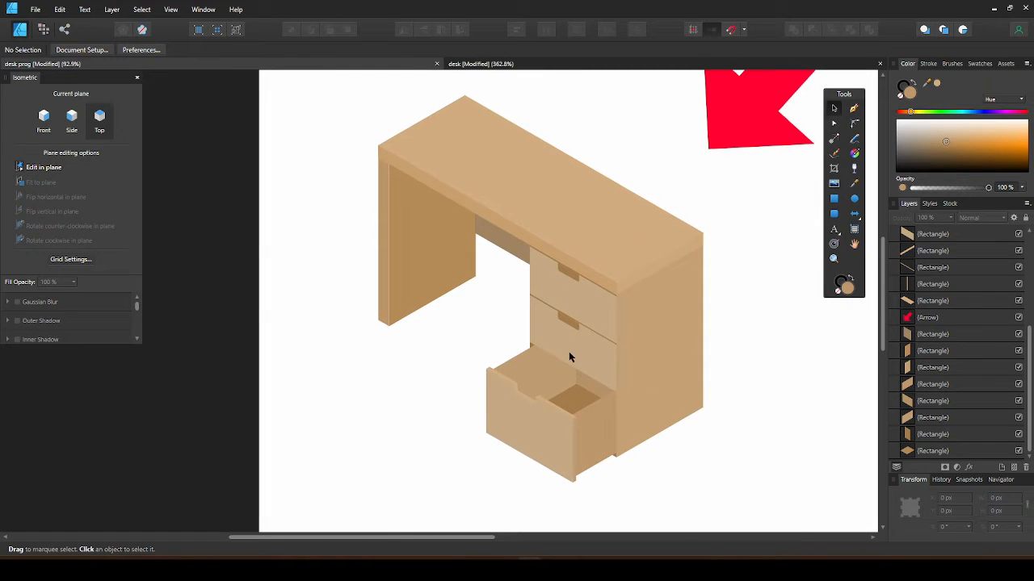
{"action": "scroll", "coordinate": [651, 323], "scroll_direction": "up", "scroll_amount": 7}
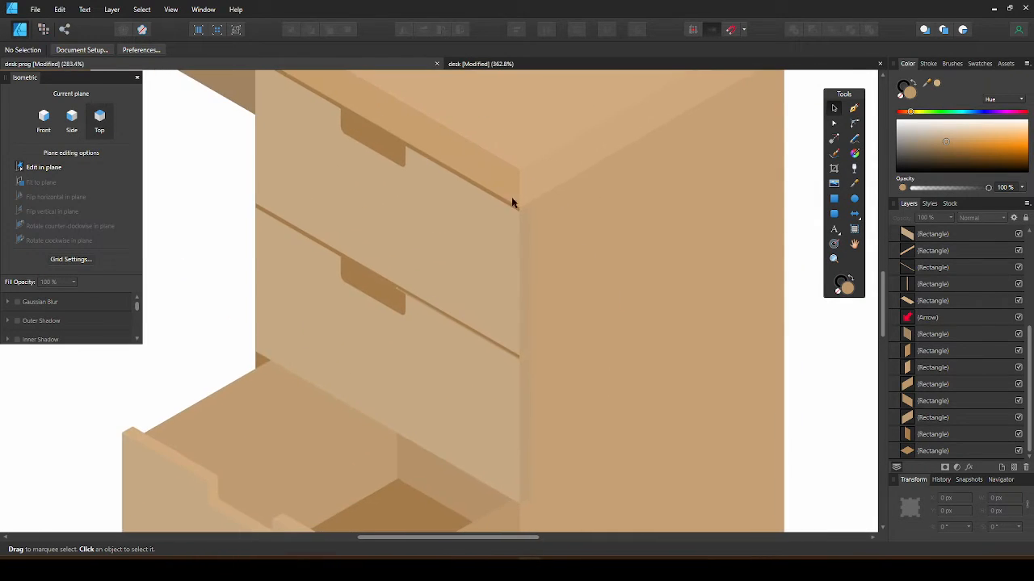
{"action": "left_click", "coordinate": [500, 208]}
{"action": "scroll", "coordinate": [499, 210], "scroll_direction": "up", "scroll_amount": 5}
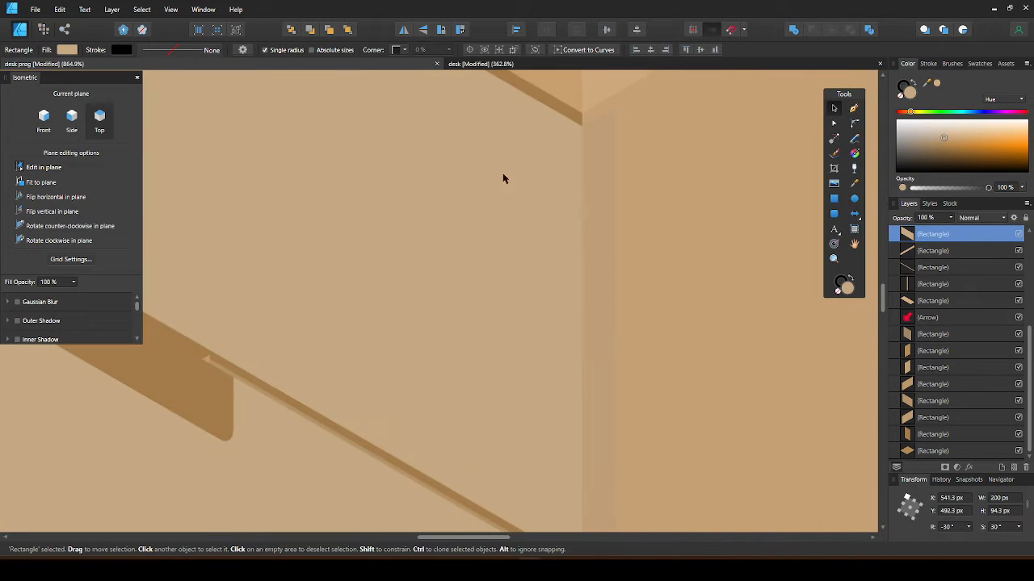
{"action": "left_click", "coordinate": [530, 92]}
{"action": "scroll", "coordinate": [563, 186], "scroll_direction": "down", "scroll_amount": 8}
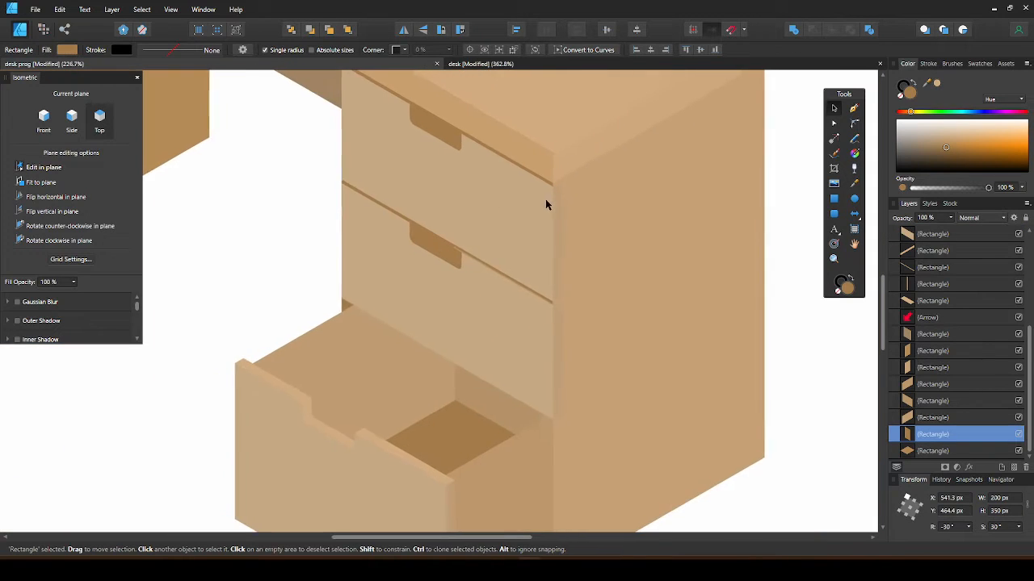
{"action": "left_click_drag", "start_coordinate": [540, 210], "coordinate": [617, 189]}
{"action": "key", "text": "ctrl+Return"}
{"action": "key", "text": "ctrl+j"}
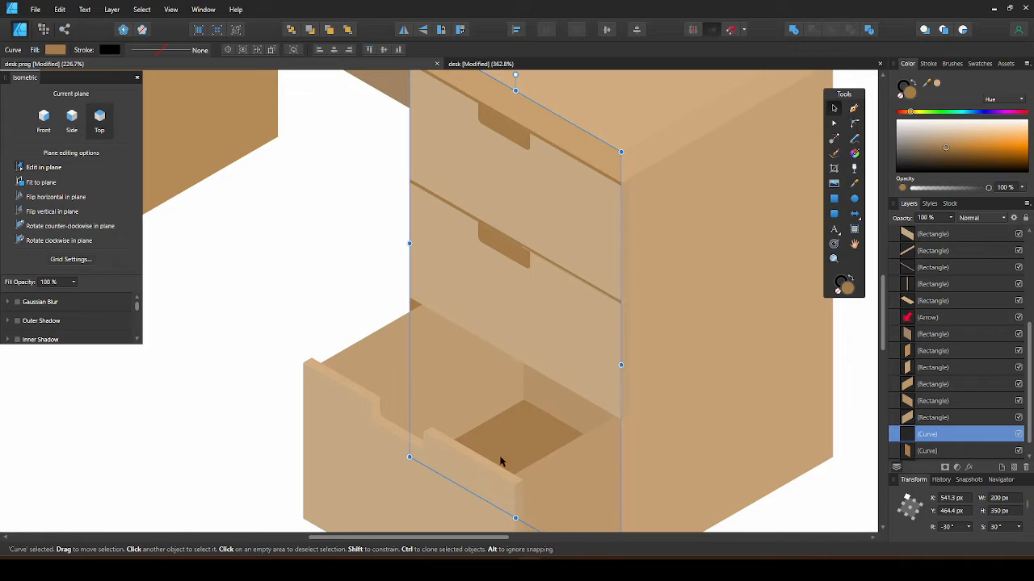
Step: Shorten the dark panel's copy from below to a height of 152 px and move its layer up to just above the arrow
{"action": "left_click_drag", "start_coordinate": [516, 518], "coordinate": [609, 313]}
{"action": "mouse_move", "coordinate": [914, 439]}
{"action": "left_mouse_down"}
{"action": "mouse_move", "coordinate": [884, 214]}
{"action": "mouse_move", "coordinate": [892, 463]}
{"action": "mouse_move", "coordinate": [892, 420]}
{"action": "mouse_move", "coordinate": [894, 433]}
{"action": "left_mouse_up"}
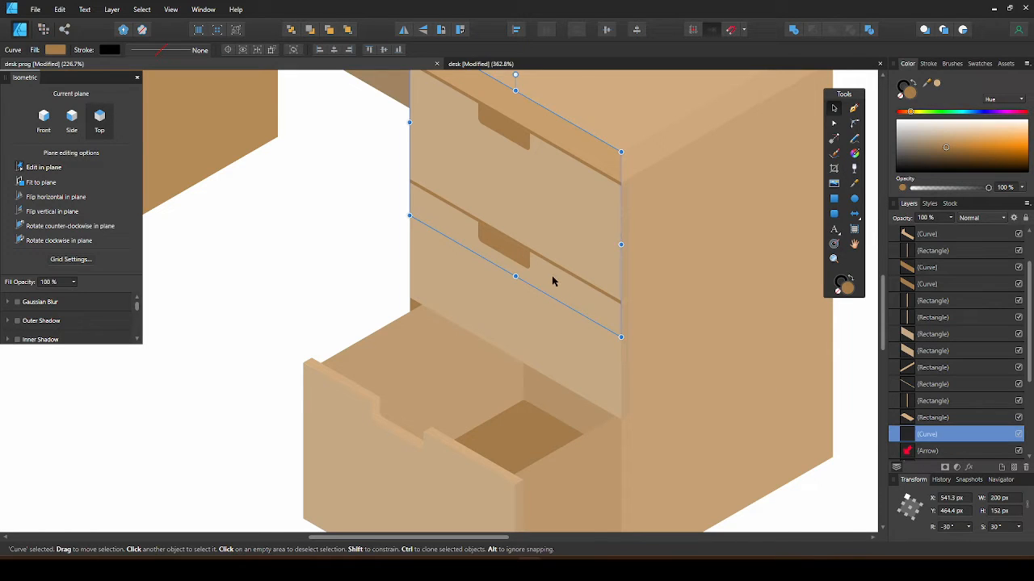
{"action": "scroll", "coordinate": [551, 275], "scroll_direction": "up", "scroll_amount": 3}
{"action": "scroll", "coordinate": [554, 291], "scroll_direction": "down", "scroll_amount": 3}
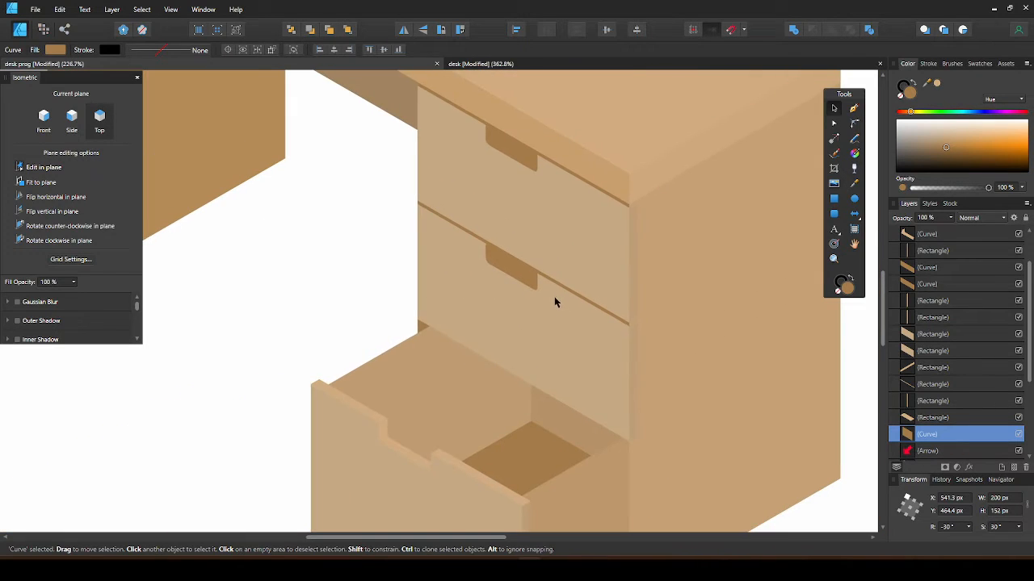
Step: Show the isometric grid and, on the Side plane, draw a rectangle about 9.6 px wide and 126.9 px high on the cabinet's front edge behind the open drawer
{"action": "left_click", "coordinate": [347, 243]}
{"action": "scroll", "coordinate": [486, 224], "scroll_direction": "up", "scroll_amount": 3}
{"action": "scroll", "coordinate": [491, 244], "scroll_direction": "down", "scroll_amount": 4}
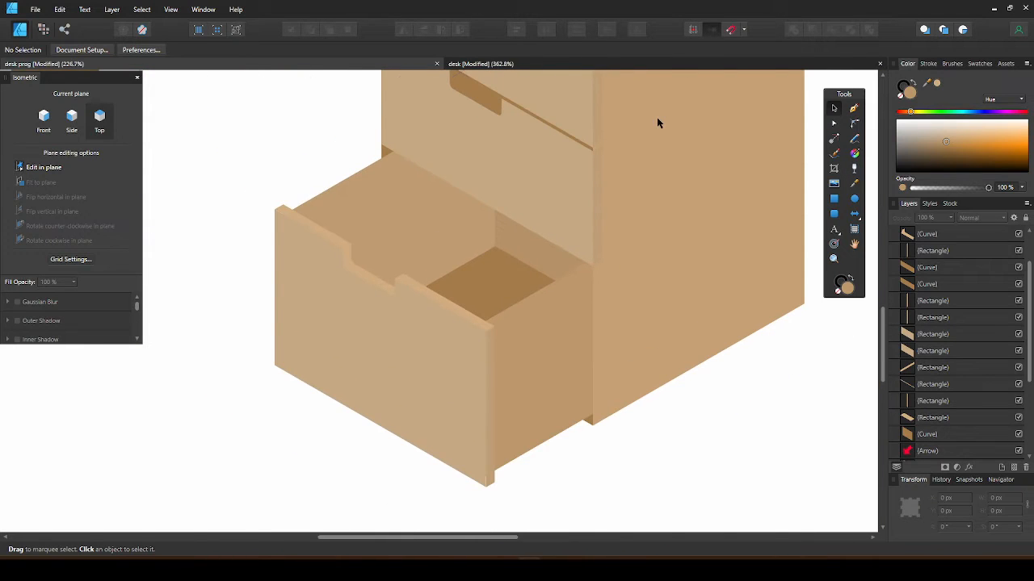
{"action": "key", "text": "ctrl+apostrophe"}
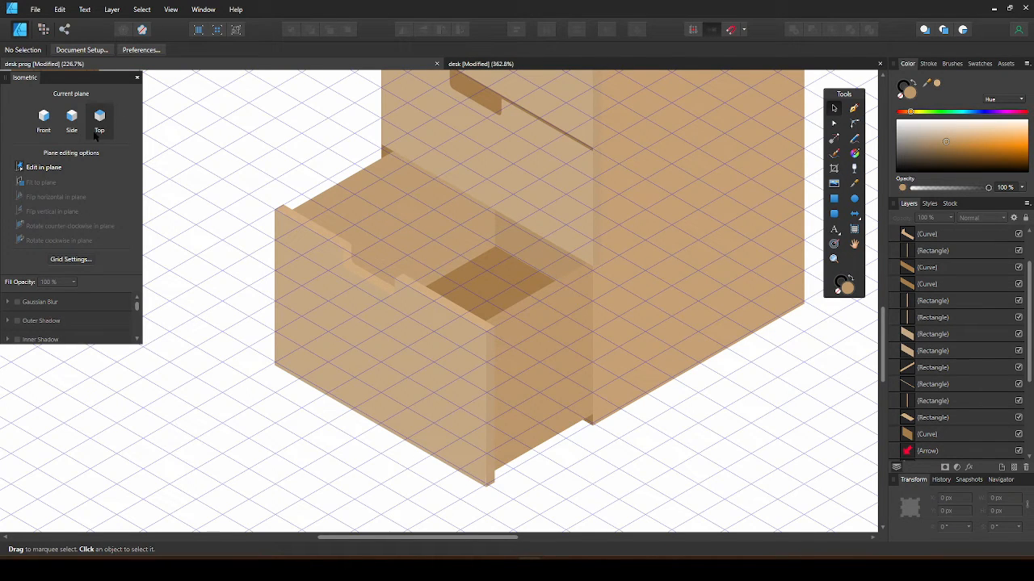
{"action": "left_click", "coordinate": [72, 121]}
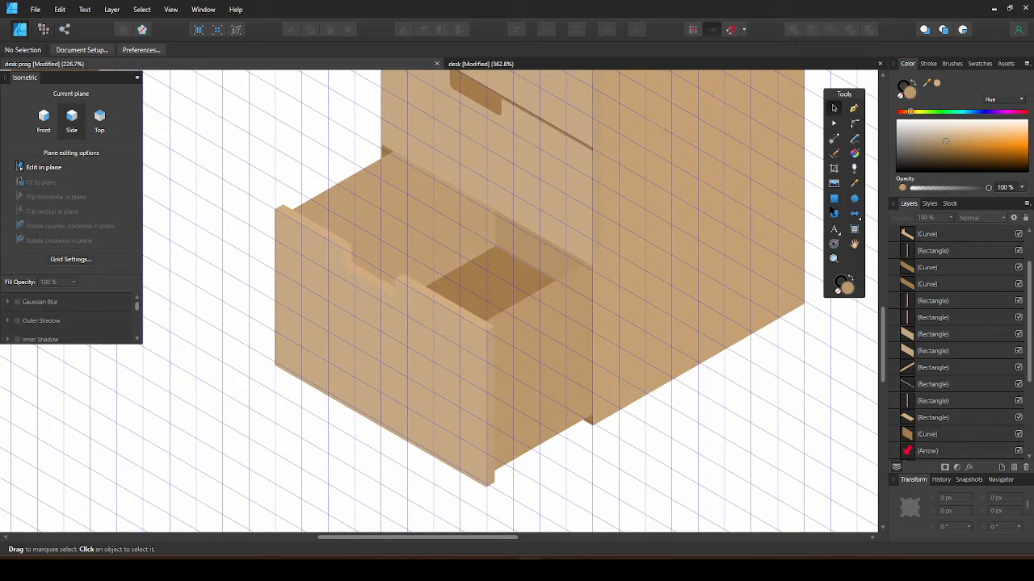
{"action": "left_click", "coordinate": [834, 199]}
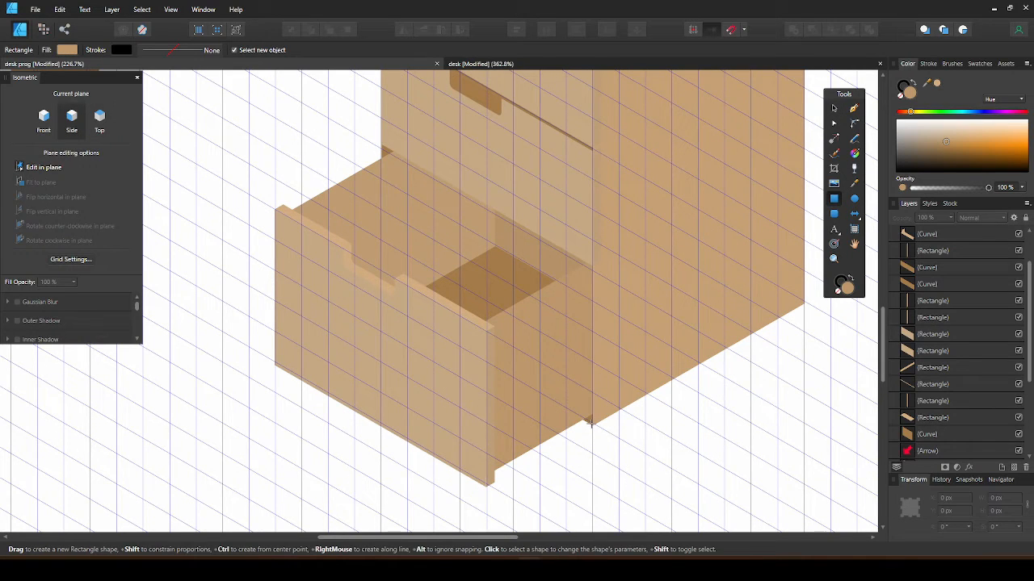
{"action": "scroll", "coordinate": [590, 423], "scroll_direction": "up", "scroll_amount": 3}
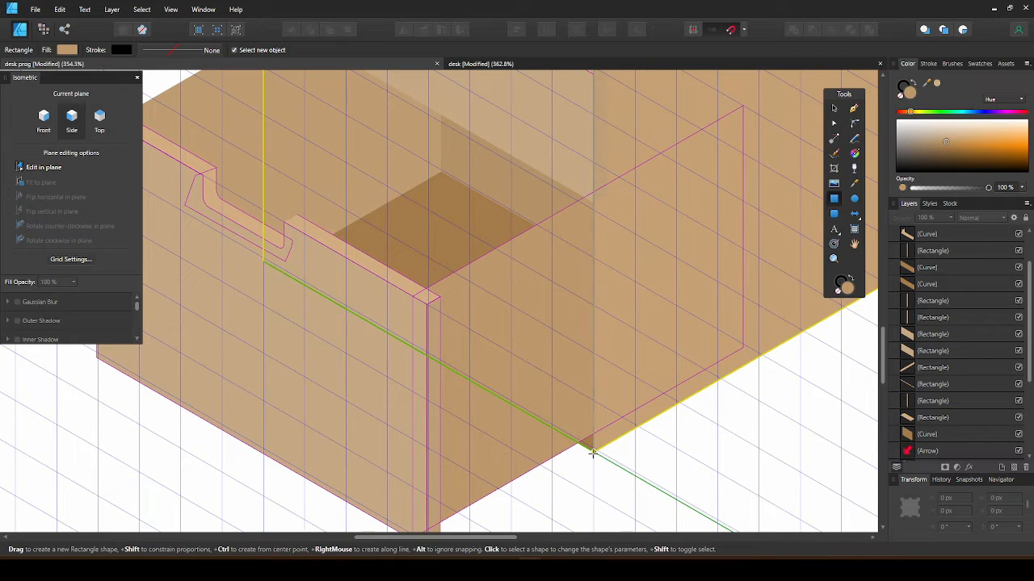
{"action": "left_click_drag", "start_coordinate": [593, 454], "coordinate": [578, 239]}
{"action": "scroll", "coordinate": [580, 225], "scroll_direction": "down", "scroll_amount": 2}
{"action": "scroll", "coordinate": [569, 235], "scroll_direction": "up", "scroll_amount": 3}
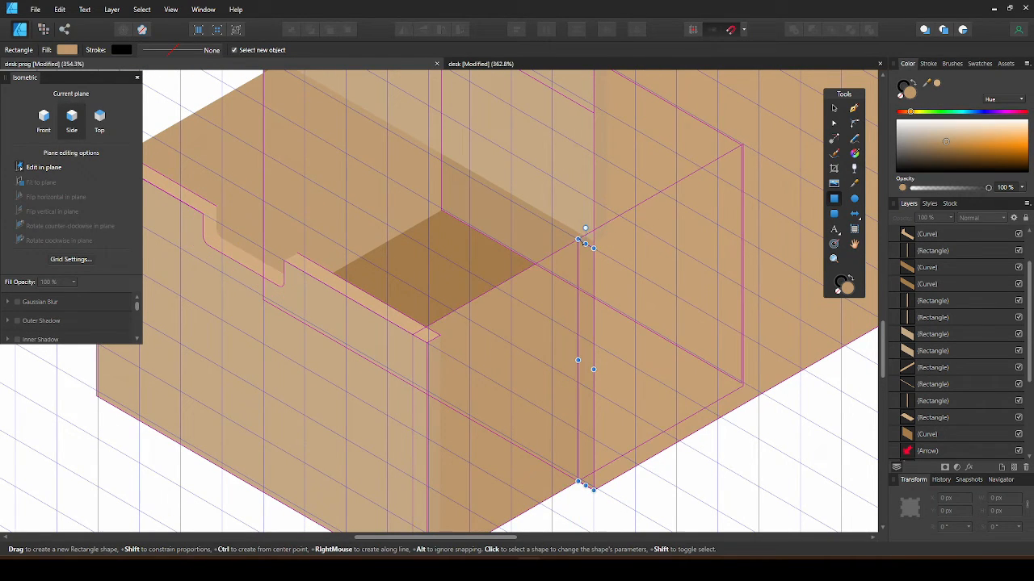
Step: Extend the new edge rectangle's top up to the lower edge of the middle drawer front, for a height of 130.7 px
{"action": "scroll", "coordinate": [580, 236], "scroll_direction": "down", "scroll_amount": 5}
{"action": "scroll", "coordinate": [594, 339], "scroll_direction": "up", "scroll_amount": 2}
{"action": "scroll", "coordinate": [594, 339], "scroll_direction": "up", "scroll_amount": 6}
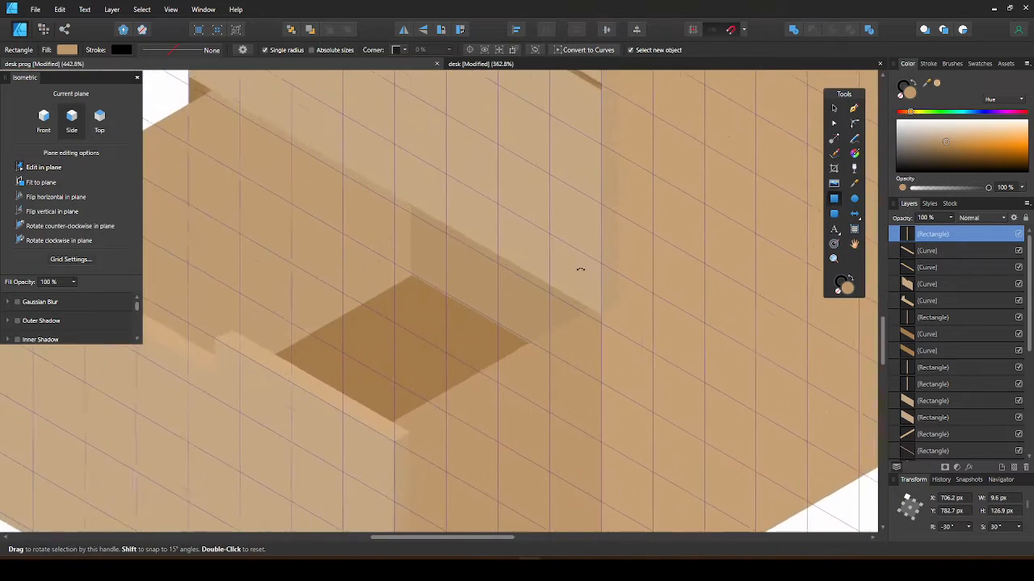
{"action": "left_click_drag", "start_coordinate": [590, 315], "coordinate": [589, 304]}
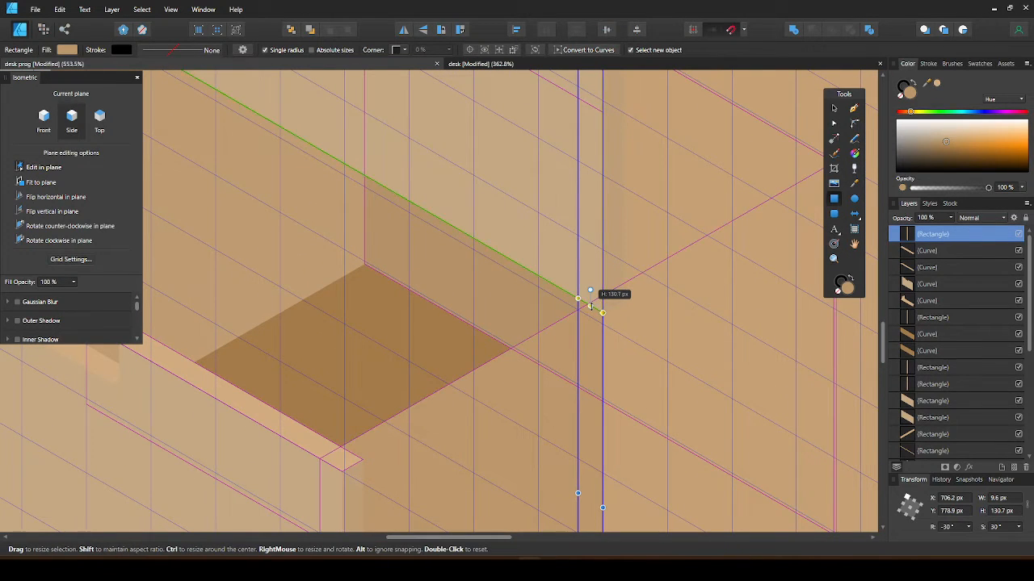
{"action": "scroll", "coordinate": [589, 300], "scroll_direction": "down", "scroll_amount": 4}
{"action": "scroll", "coordinate": [568, 267], "scroll_direction": "right", "scroll_amount": 1}
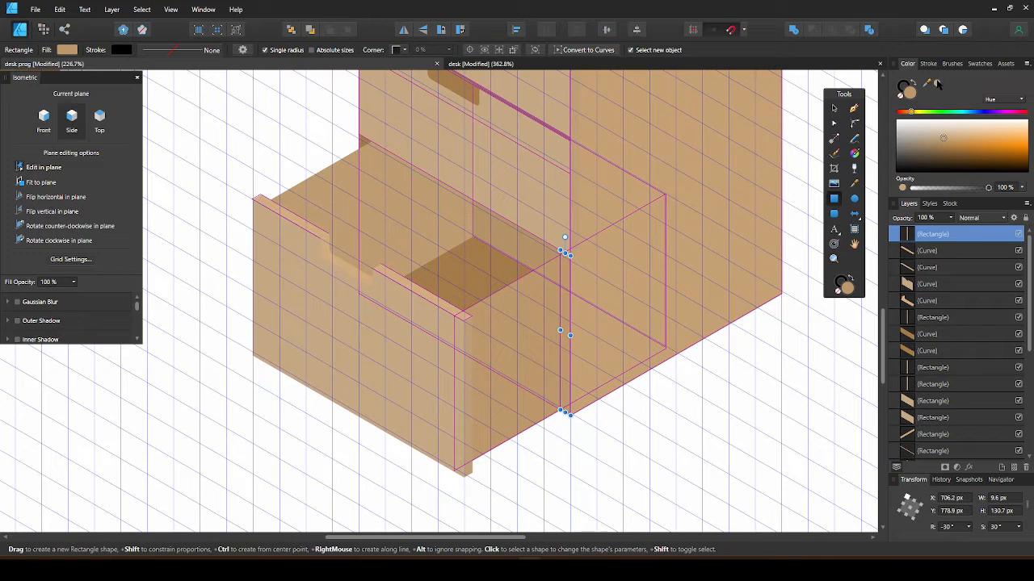
Step: Fill the cabinet edge rectangle with a slightly darkened version of the drawer fronts' light brown and deselect it
{"action": "left_click", "coordinate": [834, 108]}
{"action": "scroll", "coordinate": [579, 313], "scroll_direction": "up", "scroll_amount": 1}
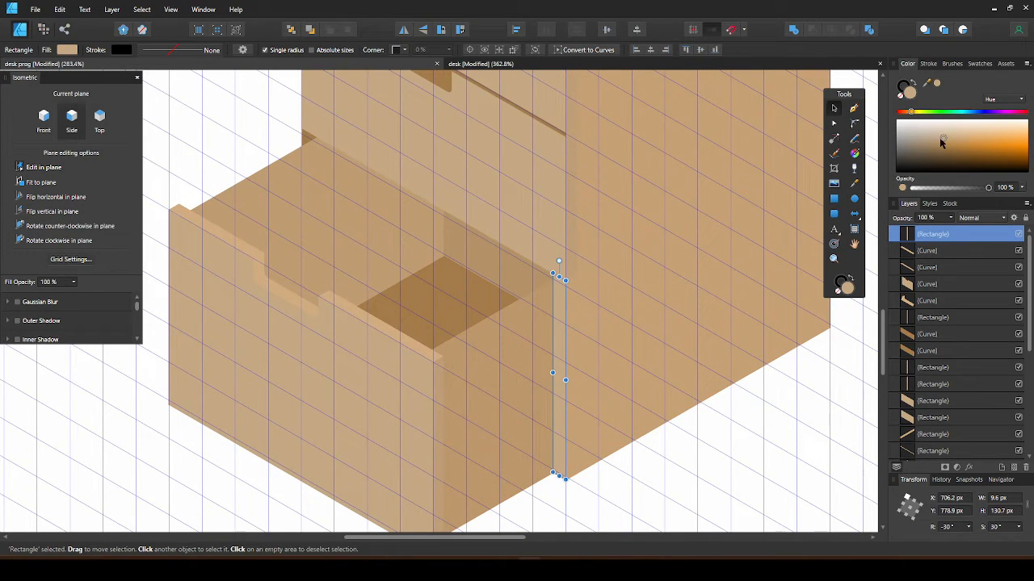
{"action": "left_click_drag", "start_coordinate": [939, 138], "coordinate": [945, 144]}
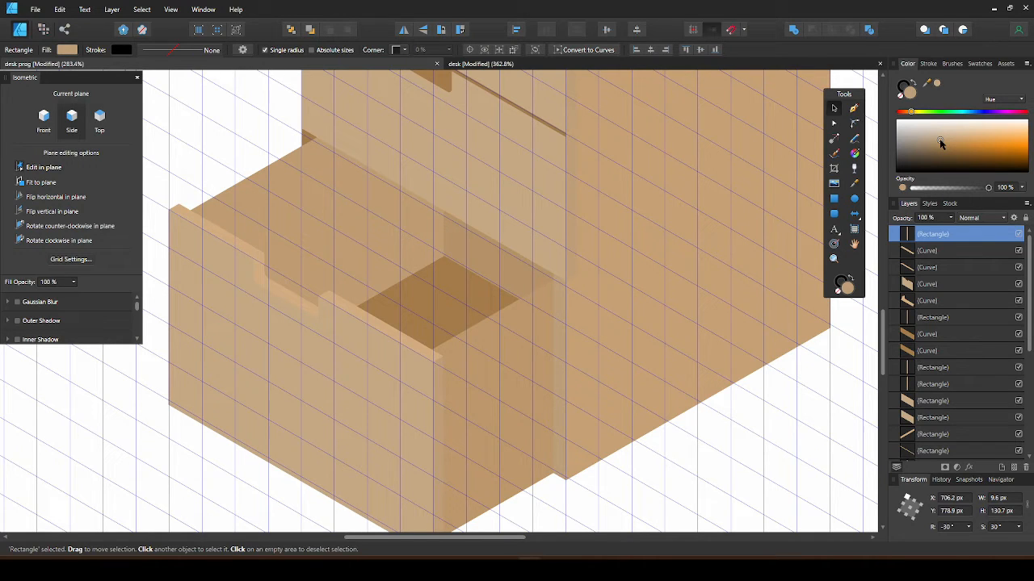
{"action": "left_click", "coordinate": [785, 455]}
{"action": "scroll", "coordinate": [648, 336], "scroll_direction": "down", "scroll_amount": 5}
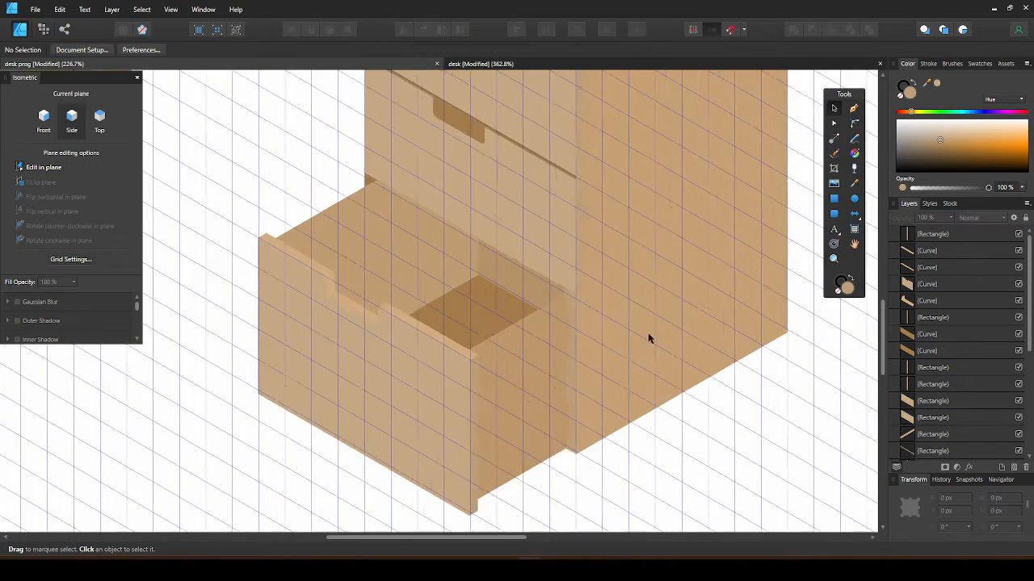
Step: On the Front plane, draw a vertical line about 3 px long across the gap between the desktop and the top drawer front
{"action": "scroll", "coordinate": [626, 379], "scroll_direction": "down", "scroll_amount": 2}
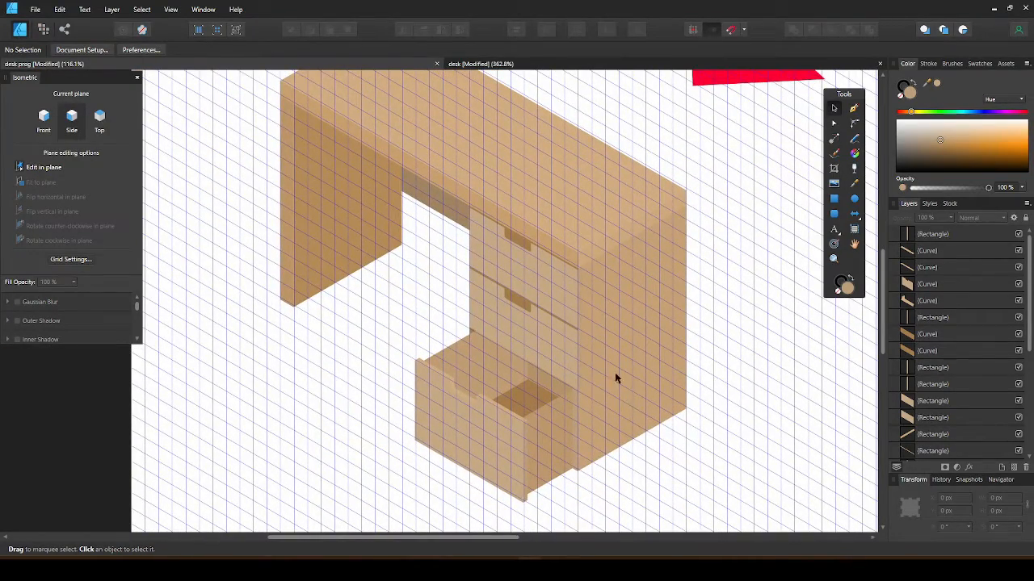
{"action": "scroll", "coordinate": [615, 374], "scroll_direction": "up", "scroll_amount": 5}
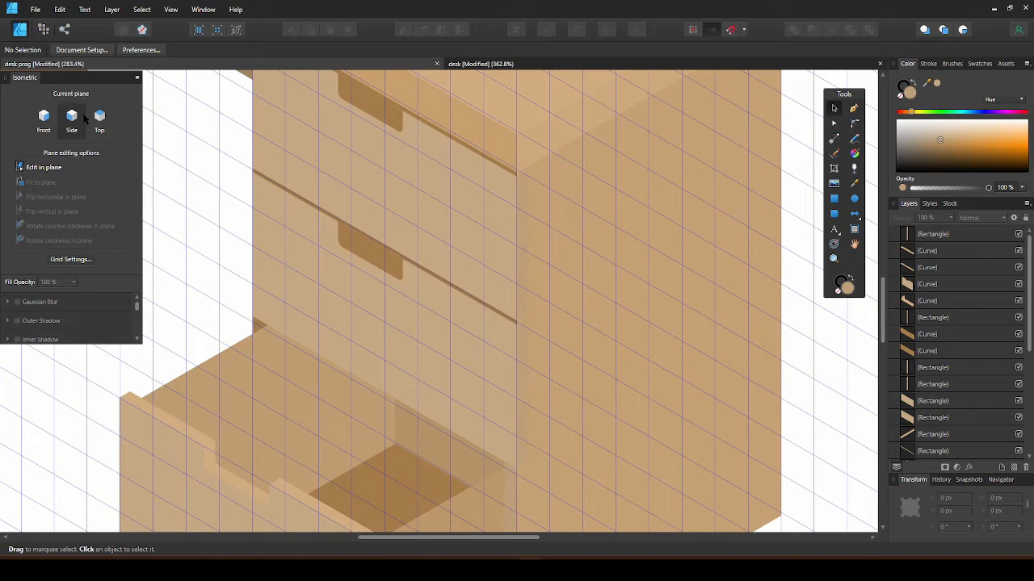
{"action": "left_click", "coordinate": [43, 118]}
{"action": "key", "text": "m"}
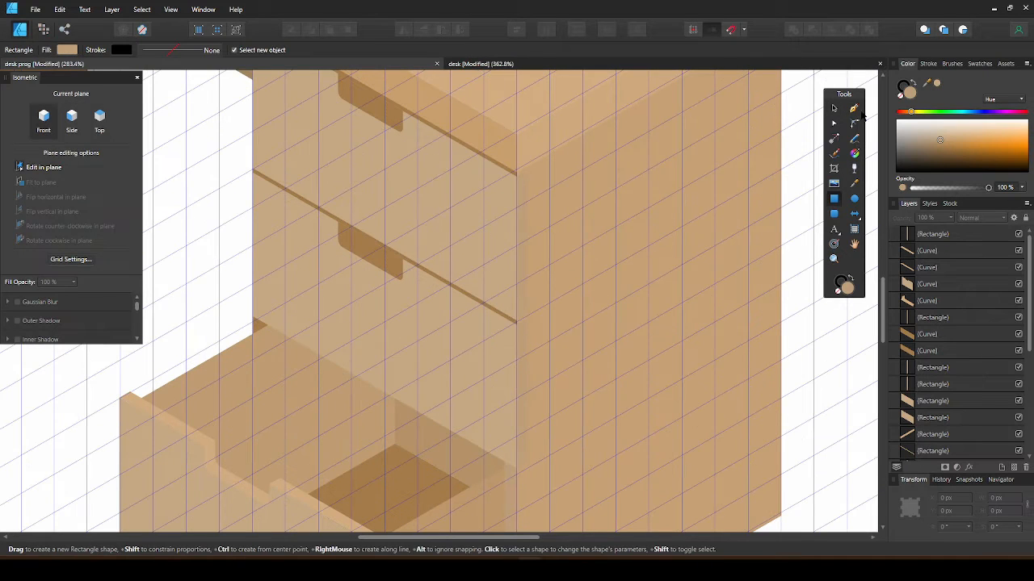
{"action": "left_click", "coordinate": [853, 108]}
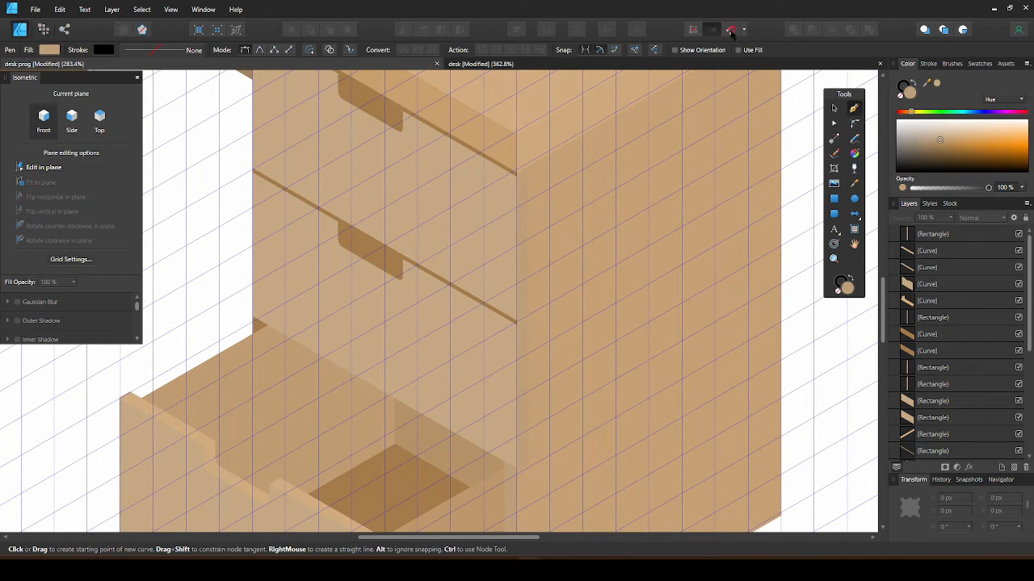
{"action": "scroll", "coordinate": [473, 189], "scroll_direction": "up", "scroll_amount": 8}
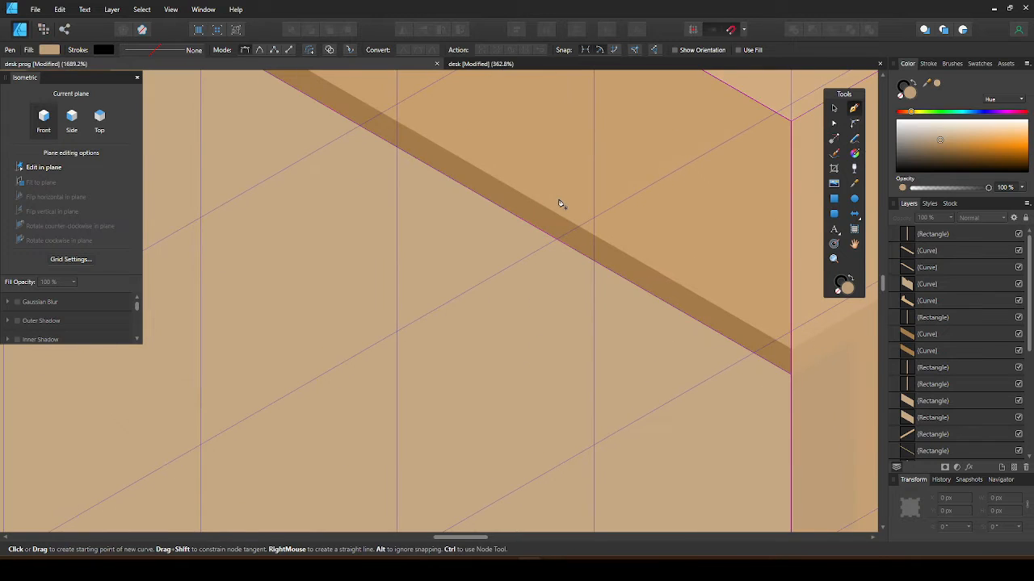
{"action": "left_click", "coordinate": [555, 213]}
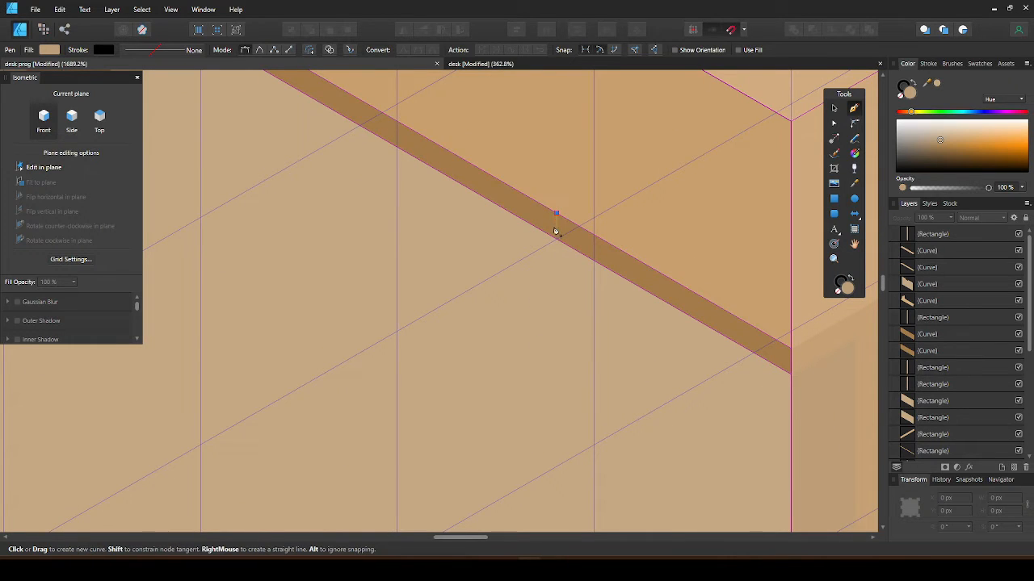
{"action": "left_click", "coordinate": [557, 241]}
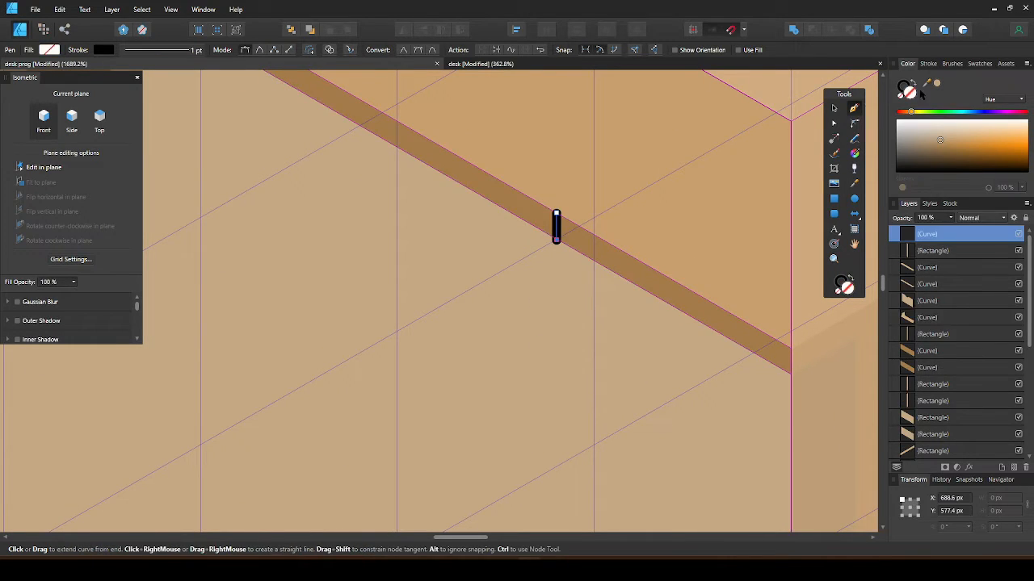
Step: Move the 3 px gap line onto the cabinet side, rotate it to -150° and snap its end to the top drawer's side edge
{"action": "left_click", "coordinate": [834, 108]}
{"action": "left_click_drag", "start_coordinate": [571, 225], "coordinate": [433, 154]}
{"action": "scroll", "coordinate": [555, 279], "scroll_direction": "down", "scroll_amount": 3}
{"action": "scroll", "coordinate": [556, 279], "scroll_direction": "up", "scroll_amount": 1}
{"action": "scroll", "coordinate": [433, 153], "scroll_direction": "down", "scroll_amount": 1}
{"action": "scroll", "coordinate": [520, 263], "scroll_direction": "up", "scroll_amount": 5}
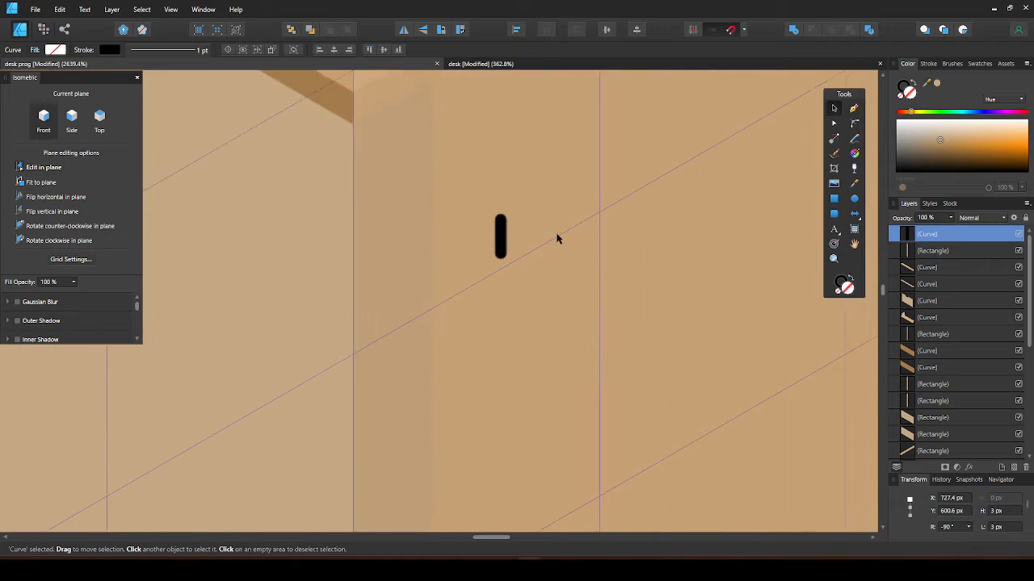
{"action": "left_click_drag", "start_coordinate": [502, 227], "coordinate": [429, 229]}
{"action": "scroll", "coordinate": [430, 230], "scroll_direction": "down", "scroll_amount": 3}
{"action": "scroll", "coordinate": [429, 231], "scroll_direction": "down", "scroll_amount": 2}
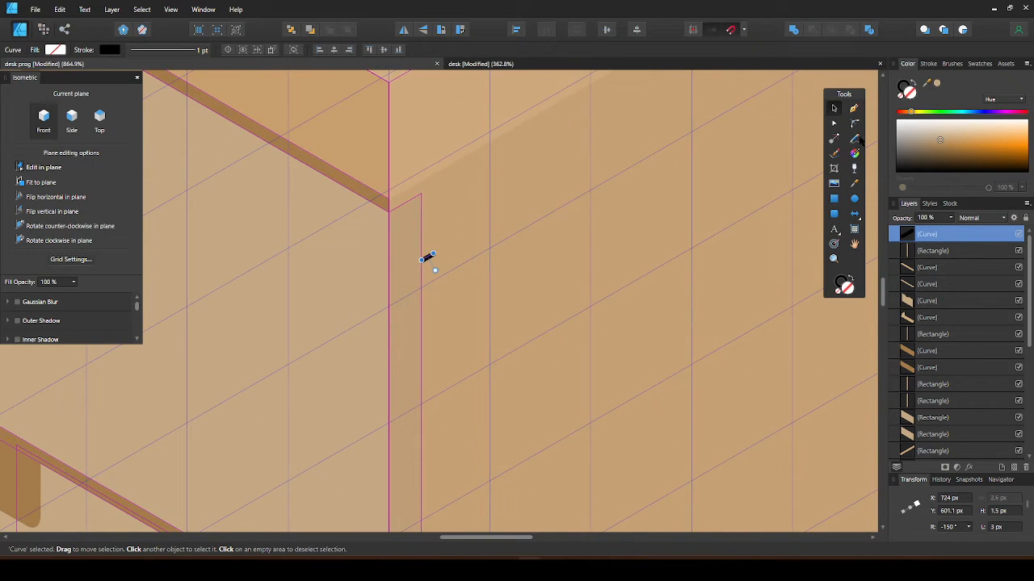
Step: Draw a rectangle about 11 px wide and 194.3 px high over both closed drawers' side edges, extending to the gap line's outer end
{"action": "key", "text": "m"}
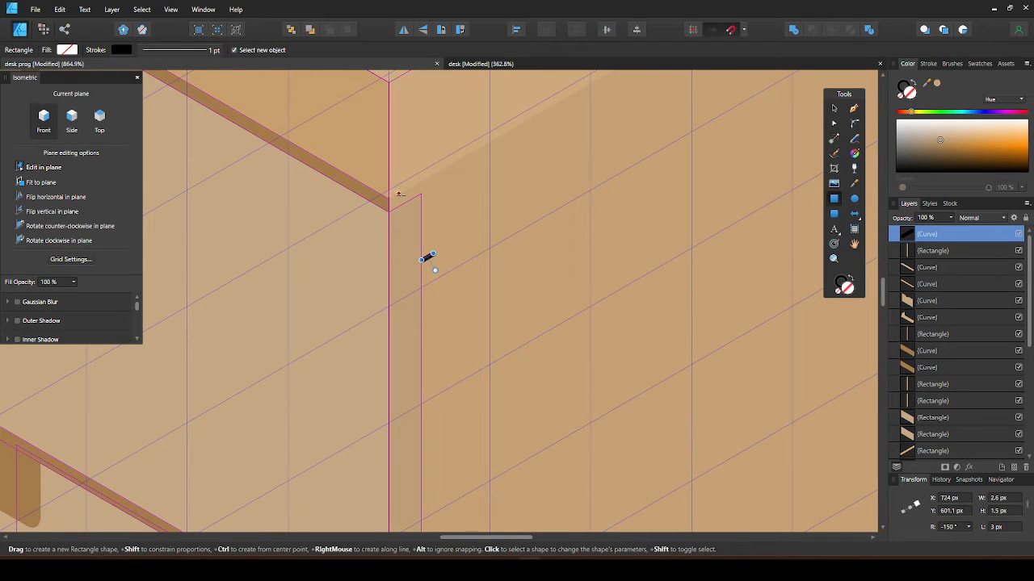
{"action": "scroll", "coordinate": [399, 172], "scroll_direction": "down", "scroll_amount": 3}
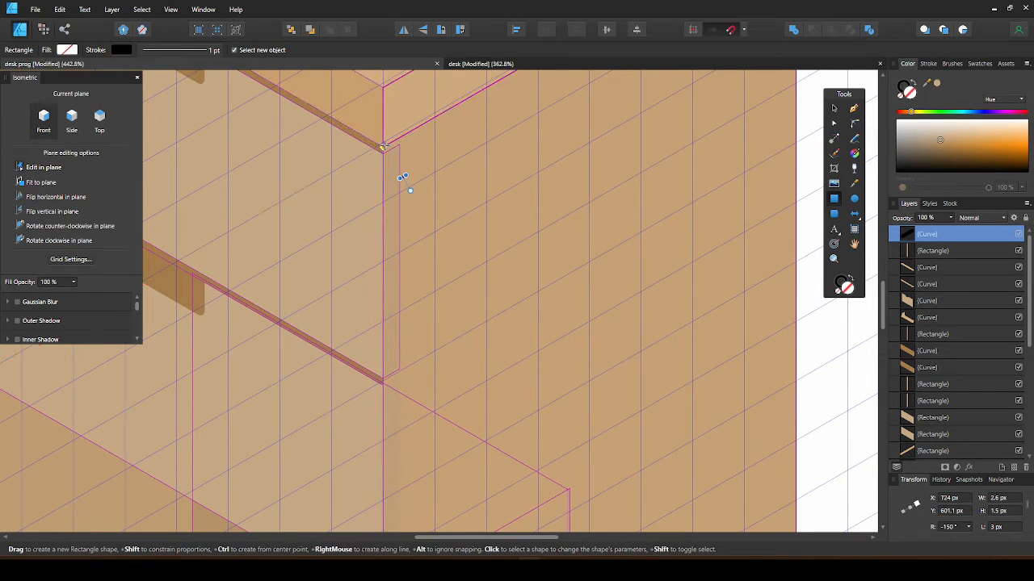
{"action": "scroll", "coordinate": [407, 149], "scroll_direction": "down", "scroll_amount": 1}
{"action": "left_click_drag", "start_coordinate": [428, 186], "coordinate": [427, 497]}
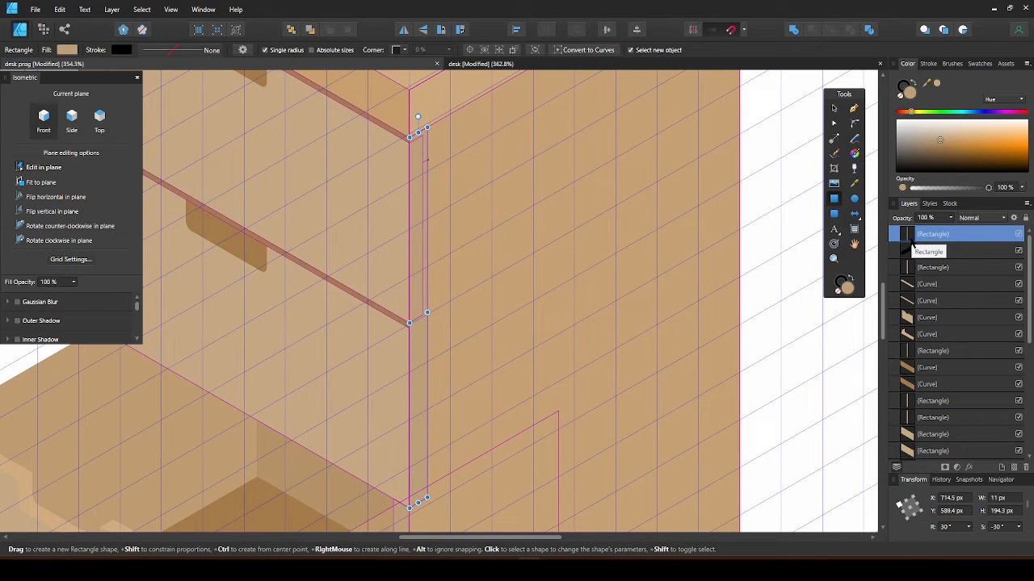
Step: Move the tall rectangle's layer below the cabinet edge rectangle and fill it with the dark brown sampled from the drawer handle
{"action": "left_click_drag", "start_coordinate": [910, 242], "coordinate": [900, 277]}
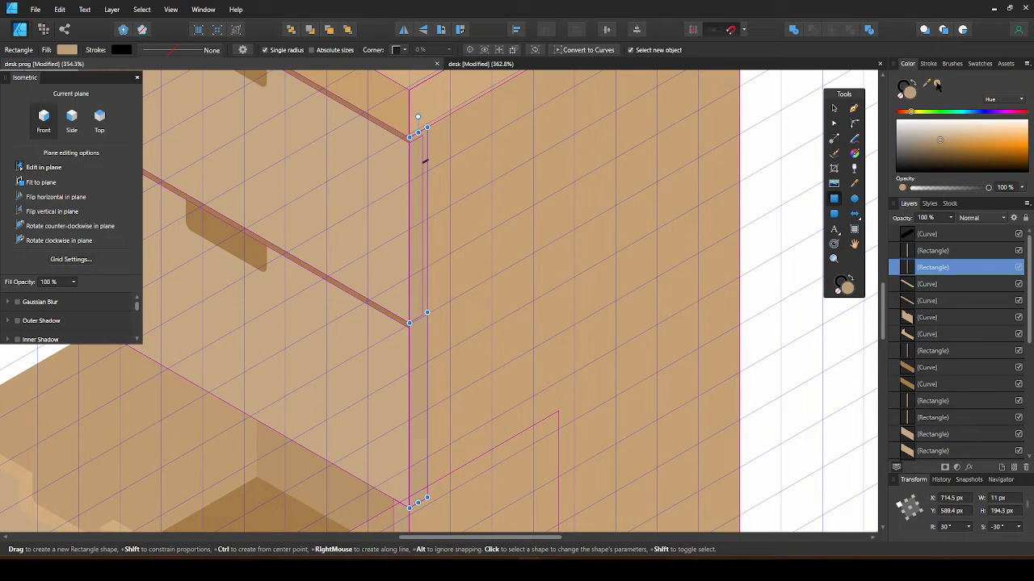
{"action": "left_click_drag", "start_coordinate": [926, 83], "coordinate": [248, 246]}
{"action": "left_click", "coordinate": [940, 84]}
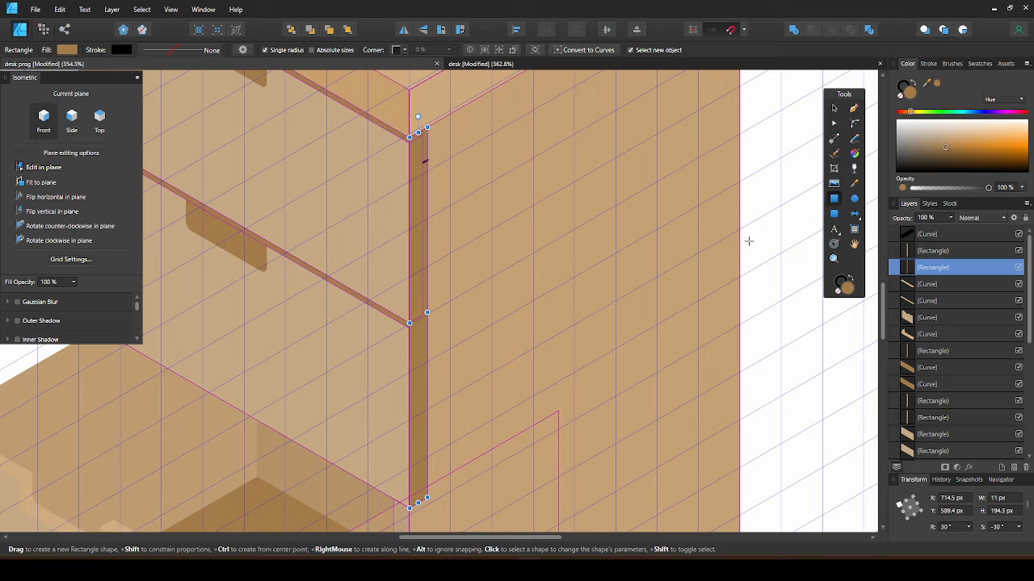
Step: Send the dark tall rectangle backward until it lies behind the side edges of the two closed drawers
{"action": "key", "text": "ctrl+bracketleft"}
{"action": "key", "text": "ctrl+bracketleft"}
{"action": "key", "text": "ctrl+bracketleft"}
{"action": "key", "text": "ctrl+bracketleft"}
{"action": "key", "text": "ctrl+bracketleft"}
{"action": "key", "text": "ctrl+bracketleft"}
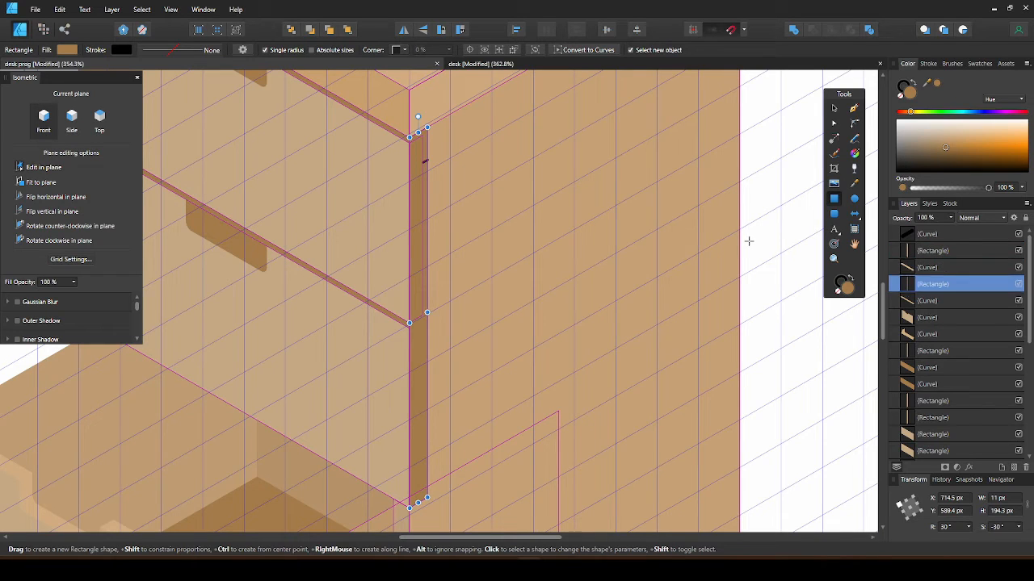
{"action": "key", "text": "ctrl+bracketleft"}
{"action": "key", "text": "ctrl+bracketleft"}
{"action": "key", "text": "ctrl+bracketleft"}
{"action": "key", "text": "ctrl+bracketleft"}
{"action": "key", "text": "ctrl+bracketleft"}
{"action": "key", "text": "ctrl+bracketleft"}
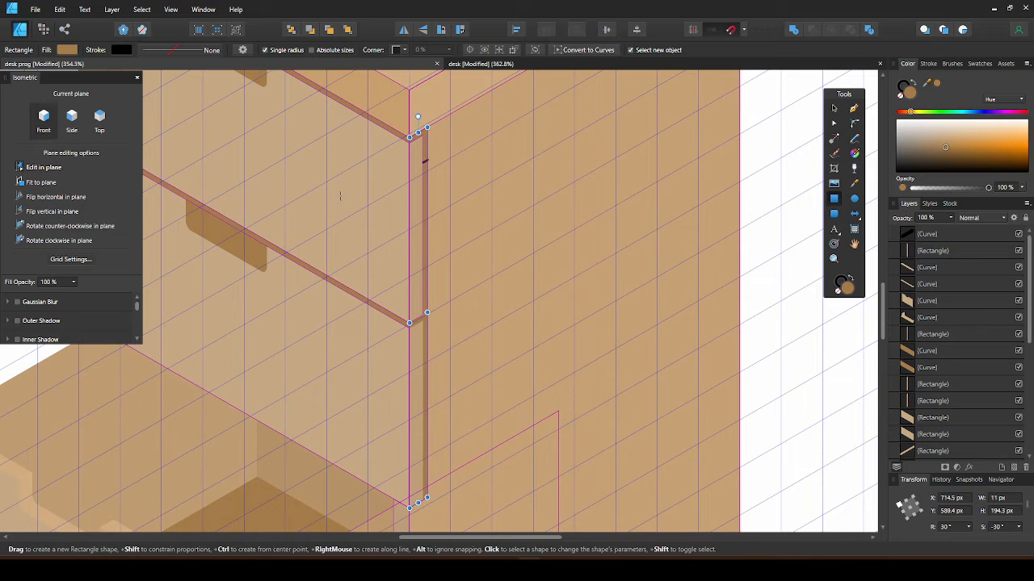
Step: Delete the short black gap line used as a spacing guide beside the top drawer
{"action": "scroll", "coordinate": [470, 256], "scroll_direction": "down", "scroll_amount": 2}
{"action": "left_click_drag", "start_coordinate": [470, 256], "coordinate": [516, 245]}
{"action": "scroll", "coordinate": [462, 129], "scroll_direction": "up", "scroll_amount": 5}
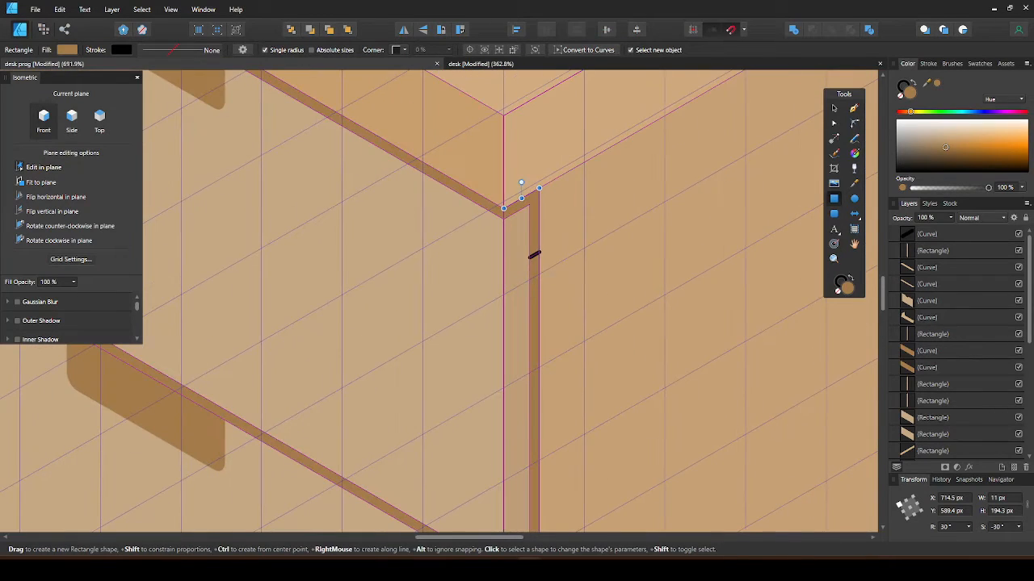
{"action": "key", "text": "v"}
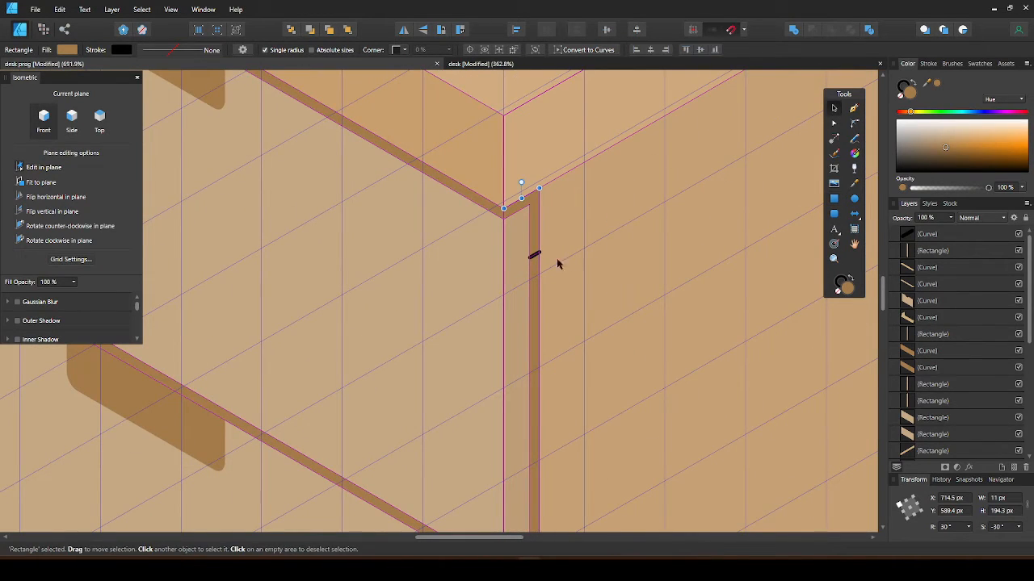
{"action": "left_click", "coordinate": [533, 256]}
{"action": "key", "text": "Delete"}
{"action": "scroll", "coordinate": [487, 236], "scroll_direction": "down", "scroll_amount": 5}
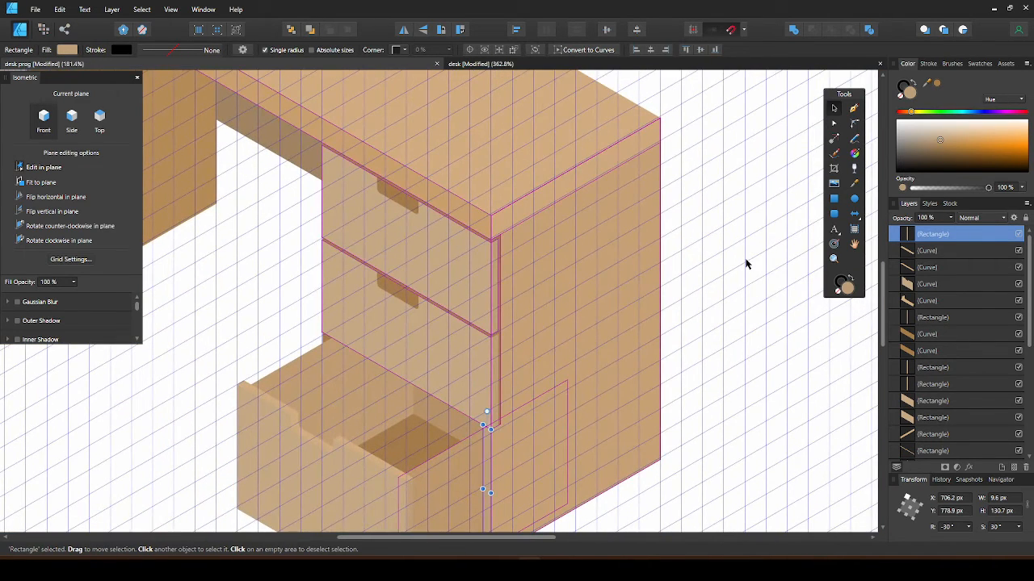
Step: Deselect everything, hide the isometric grid and turn off snapping
{"action": "left_click", "coordinate": [746, 264]}
{"action": "left_click", "coordinate": [729, 30]}
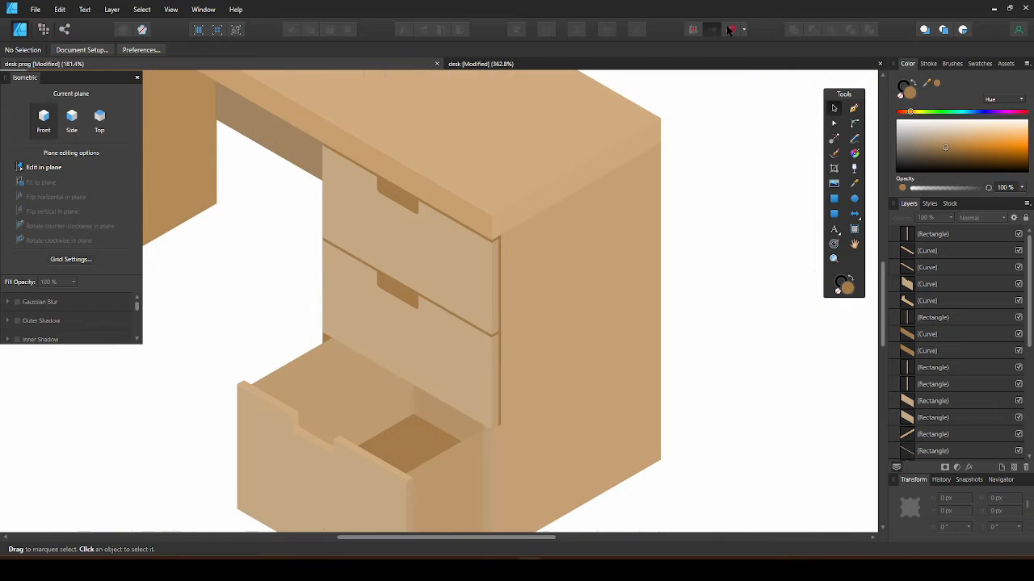
{"action": "scroll", "coordinate": [360, 240], "scroll_direction": "down", "scroll_amount": 6}
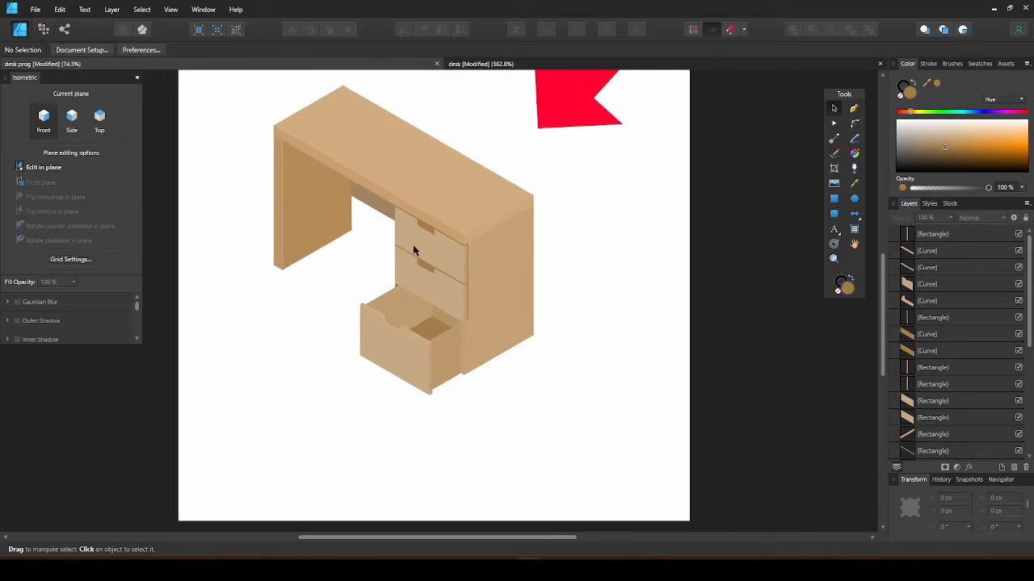
{"action": "scroll", "coordinate": [450, 282], "scroll_direction": "down", "scroll_amount": 2}
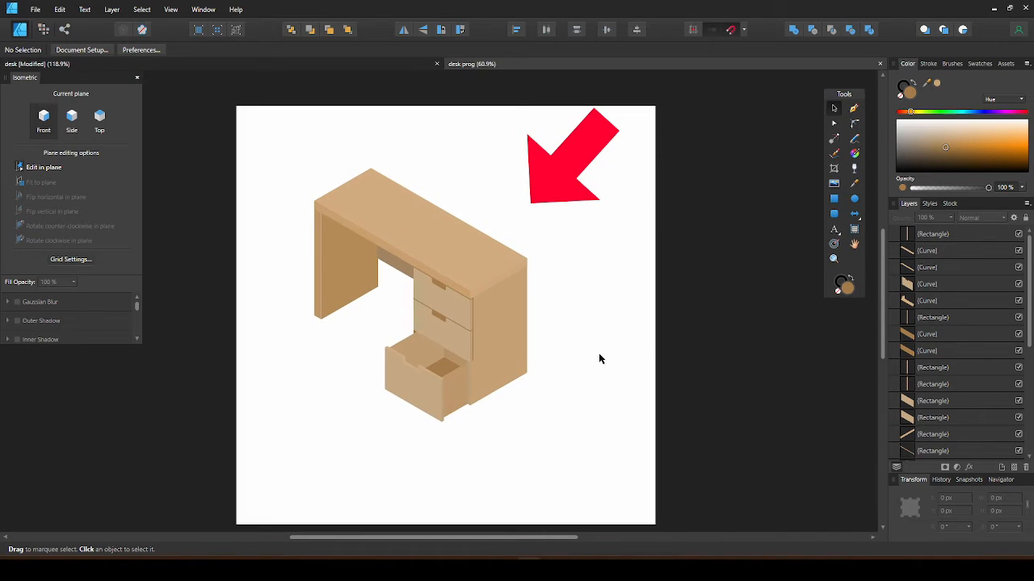
Step: Place a small wooden isometric cube on the page beside the desk and deselect it
{"action": "left_click_drag", "start_coordinate": [546, 412], "coordinate": [587, 311]}
{"action": "left_click", "coordinate": [568, 373]}
{"action": "scroll", "coordinate": [557, 331], "scroll_direction": "up", "scroll_amount": 2}
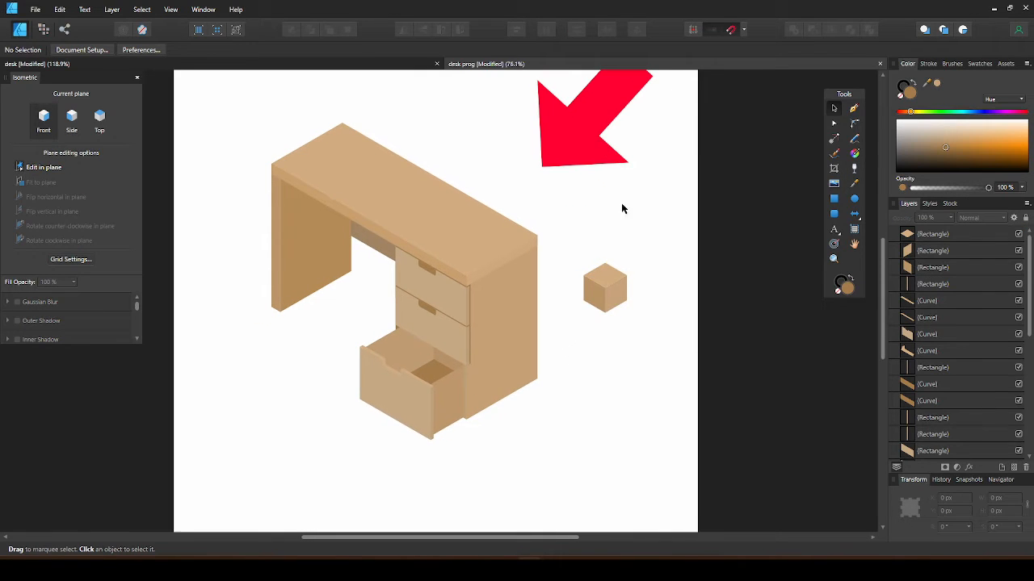
Step: Fill the three drawer fronts with the colour sampled from the small cube's front face, then deselect them
{"action": "scroll", "coordinate": [556, 337], "scroll_direction": "up", "scroll_amount": 2}
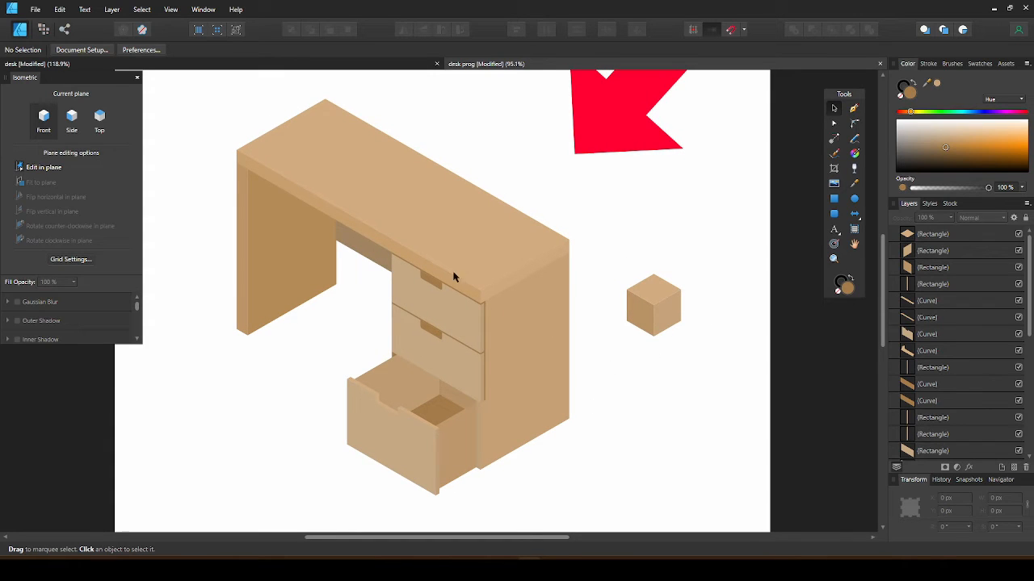
{"action": "left_click", "coordinate": [554, 240]}
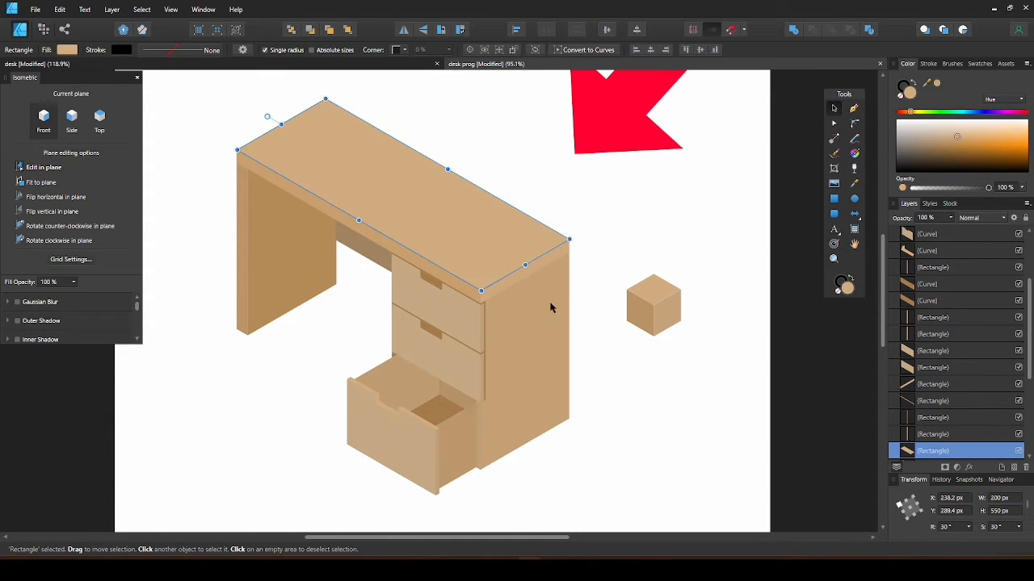
{"action": "left_click", "coordinate": [390, 461]}
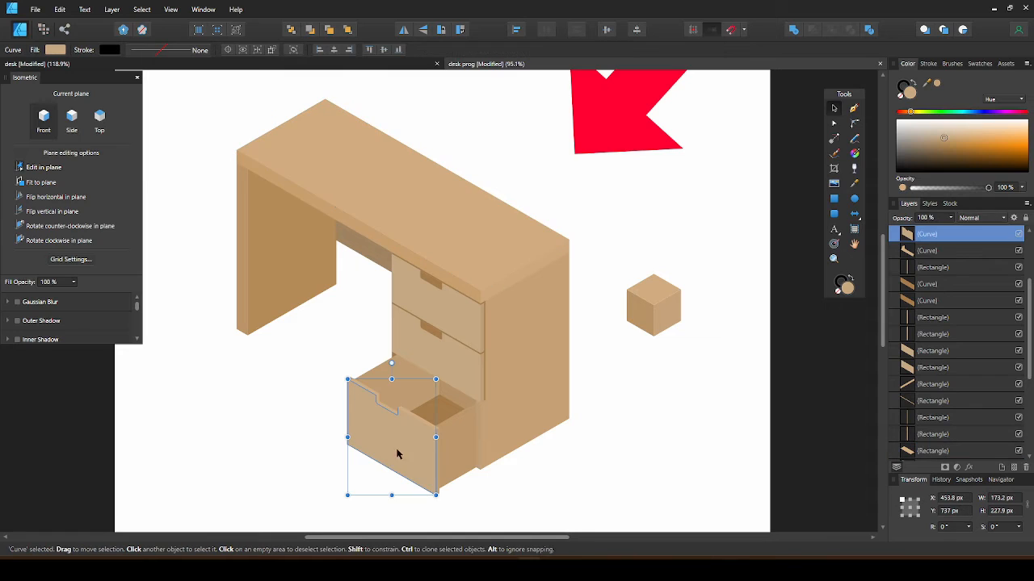
{"action": "left_click", "coordinate": [475, 327], "text": "shift"}
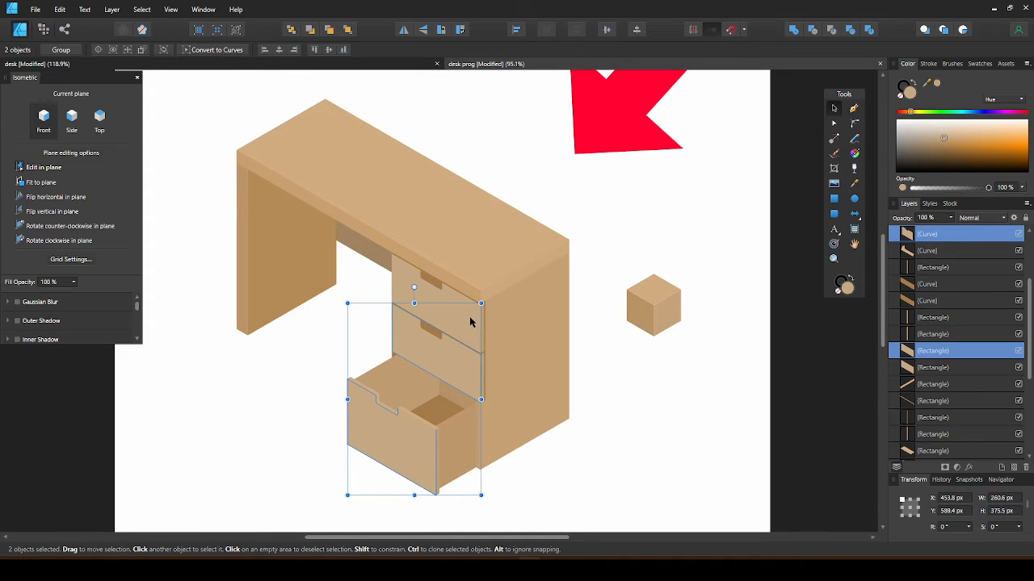
{"action": "left_click", "coordinate": [470, 322], "text": "shift"}
{"action": "left_click_drag", "start_coordinate": [926, 83], "coordinate": [645, 309]}
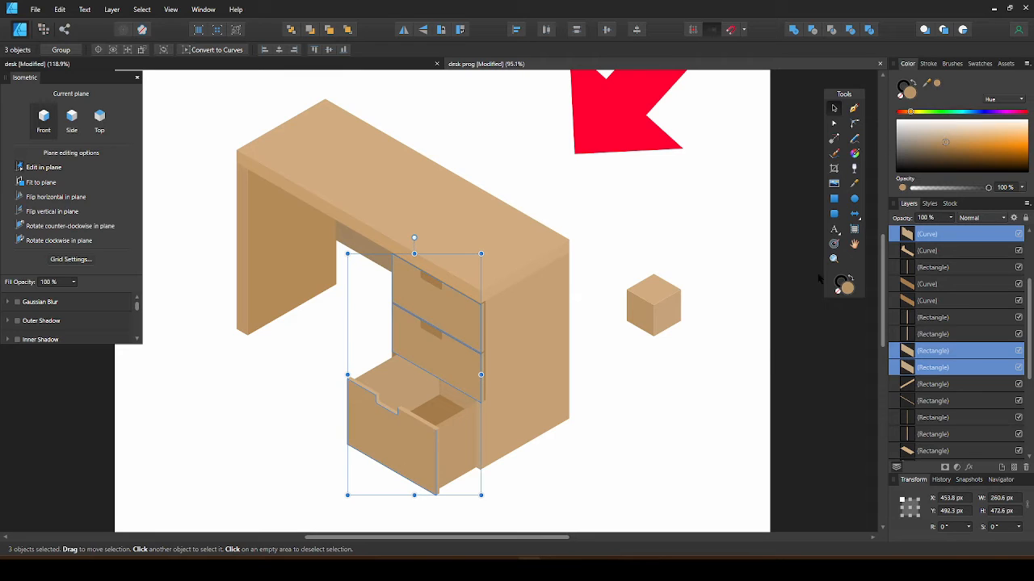
{"action": "left_click", "coordinate": [635, 452]}
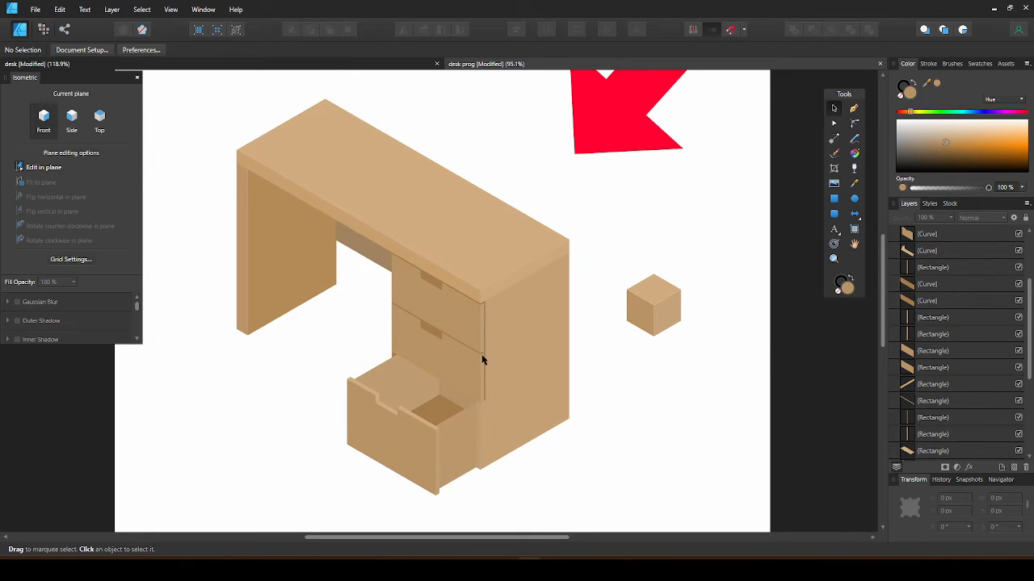
Step: Fill the side edges of the two closed drawers and the open drawer's front with the colour sampled from the desk's side panel
{"action": "left_click", "coordinate": [482, 332]}
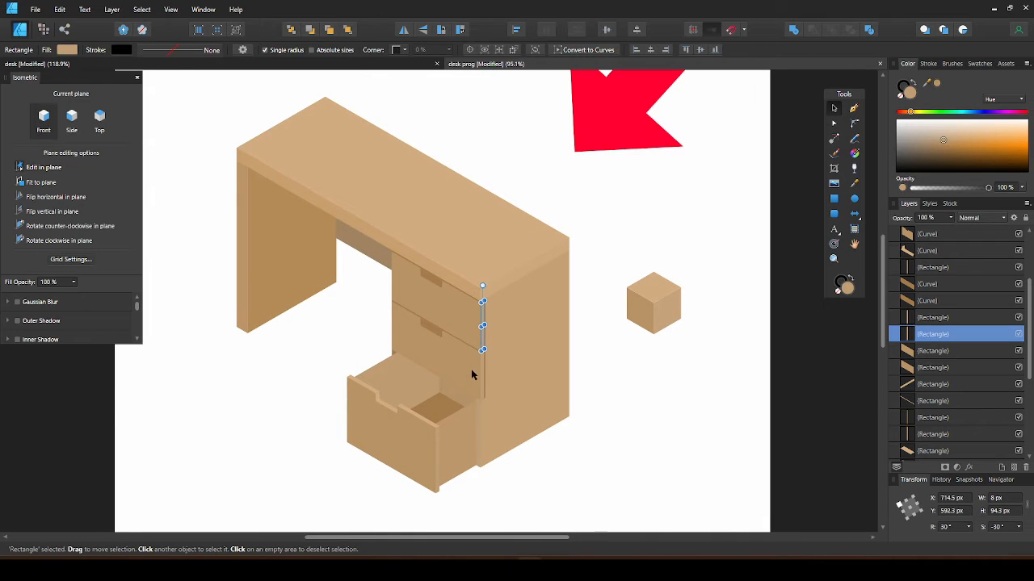
{"action": "left_click", "coordinate": [482, 382], "text": "shift"}
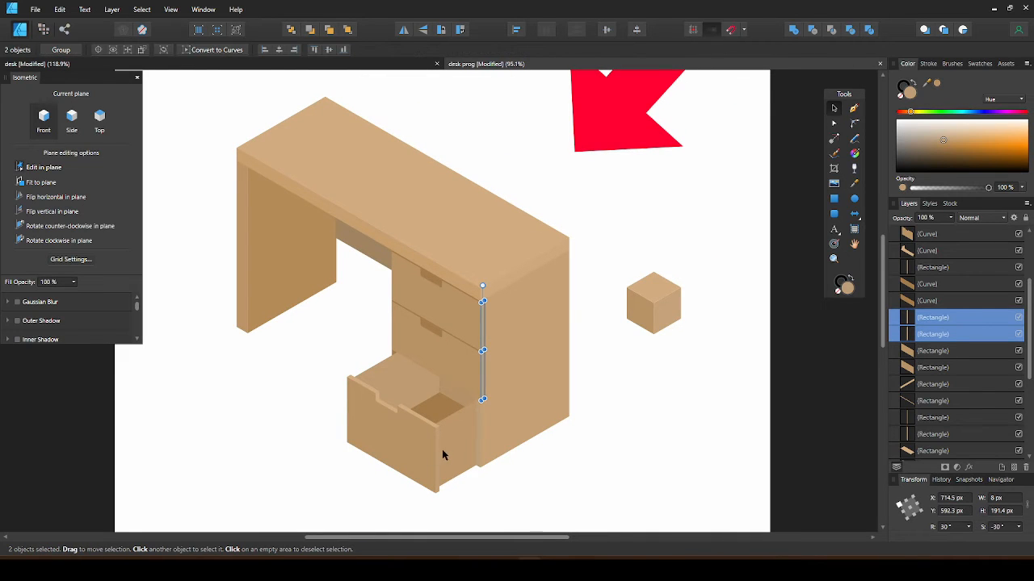
{"action": "left_click", "coordinate": [437, 455], "text": "shift"}
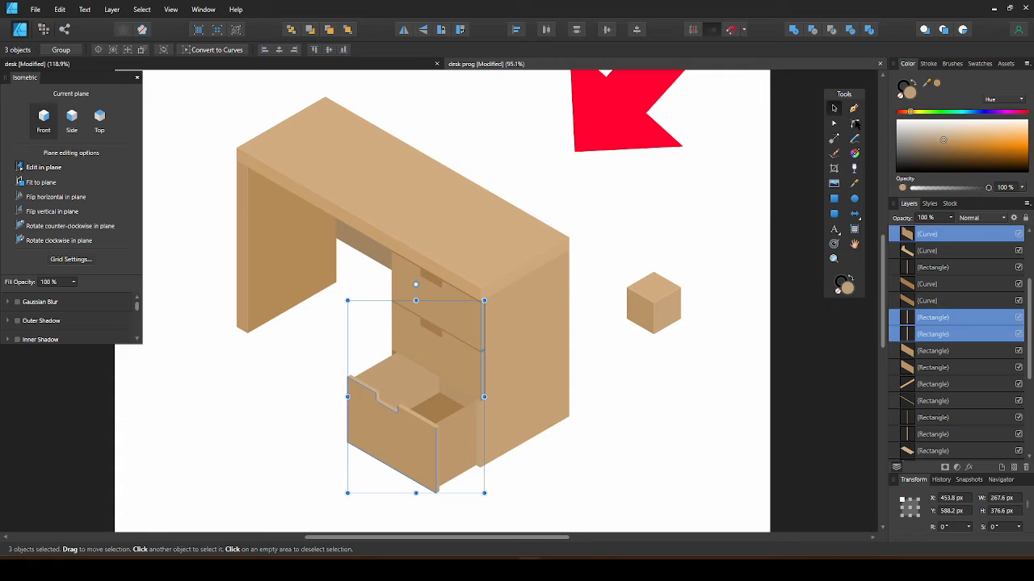
{"action": "left_click_drag", "start_coordinate": [926, 84], "coordinate": [528, 338]}
{"action": "left_click", "coordinate": [938, 83]}
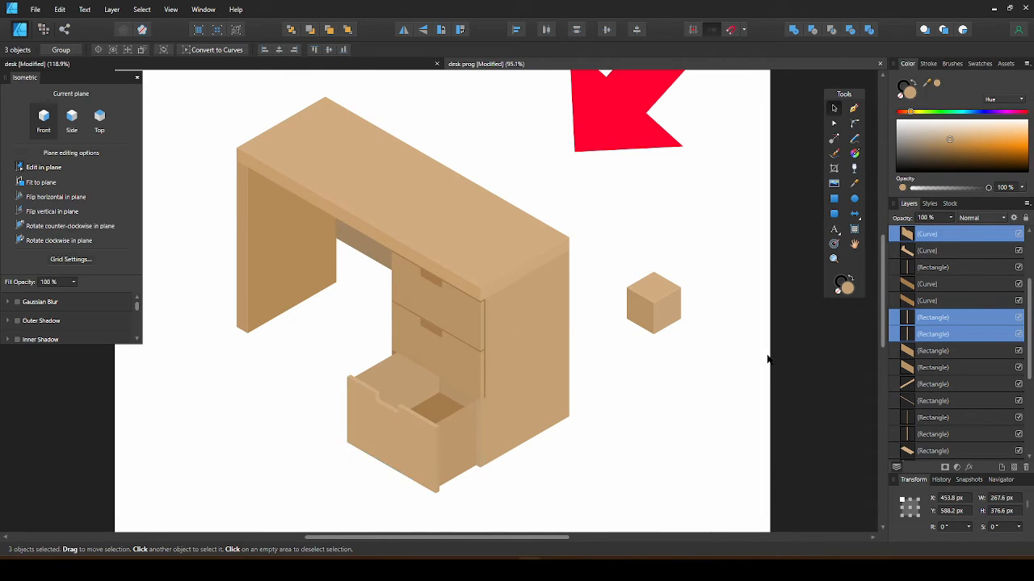
{"action": "scroll", "coordinate": [767, 353], "scroll_direction": "up", "scroll_amount": 1}
{"action": "left_click_drag", "start_coordinate": [767, 353], "coordinate": [838, 291]}
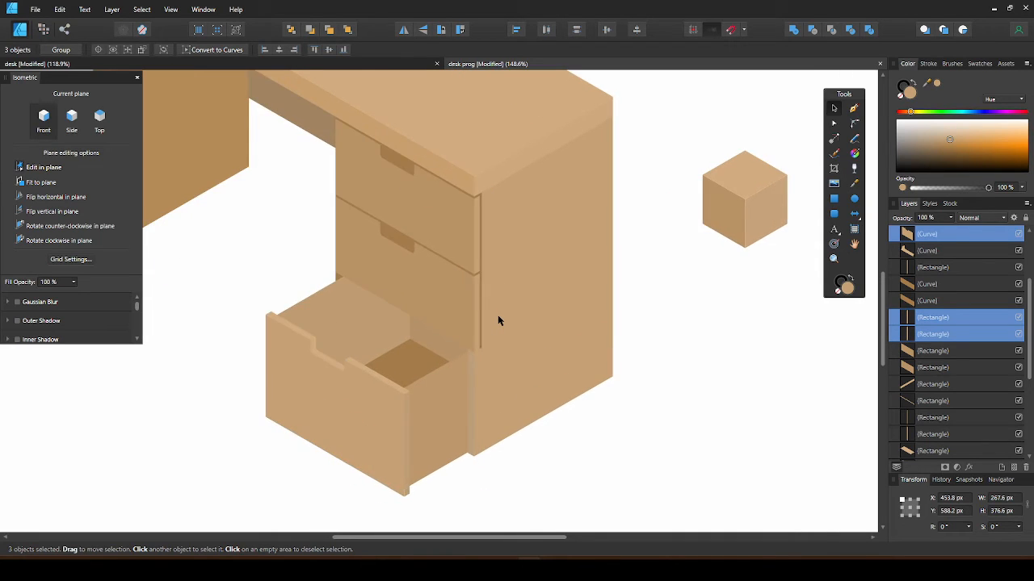
{"action": "scroll", "coordinate": [491, 327], "scroll_direction": "down", "scroll_amount": 1}
{"action": "scroll", "coordinate": [487, 334], "scroll_direction": "up", "scroll_amount": 1}
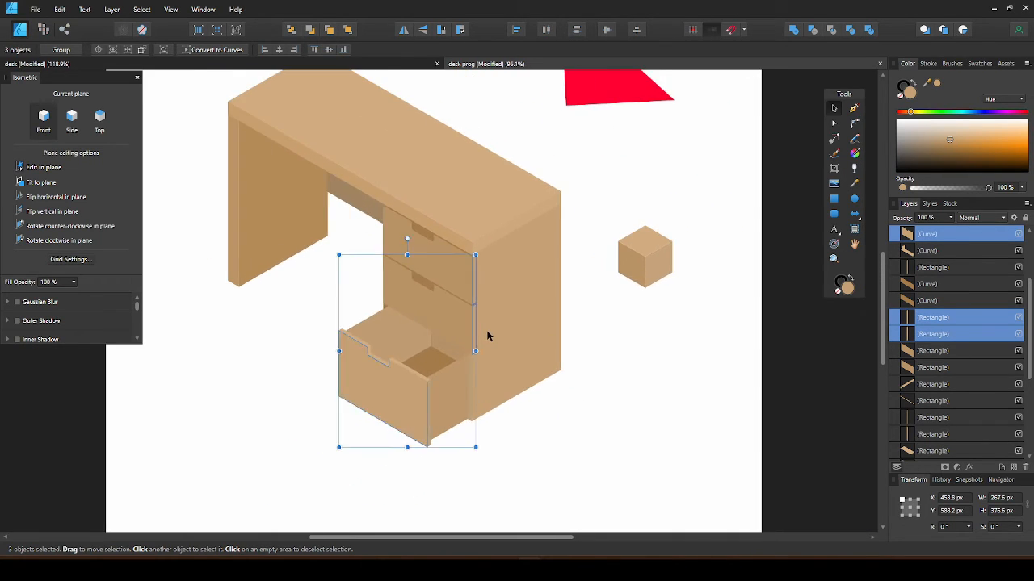
Step: Fill the large side panel of the drawer cabinet with the colour sampled from the small cube's side face
{"action": "left_click", "coordinate": [513, 309]}
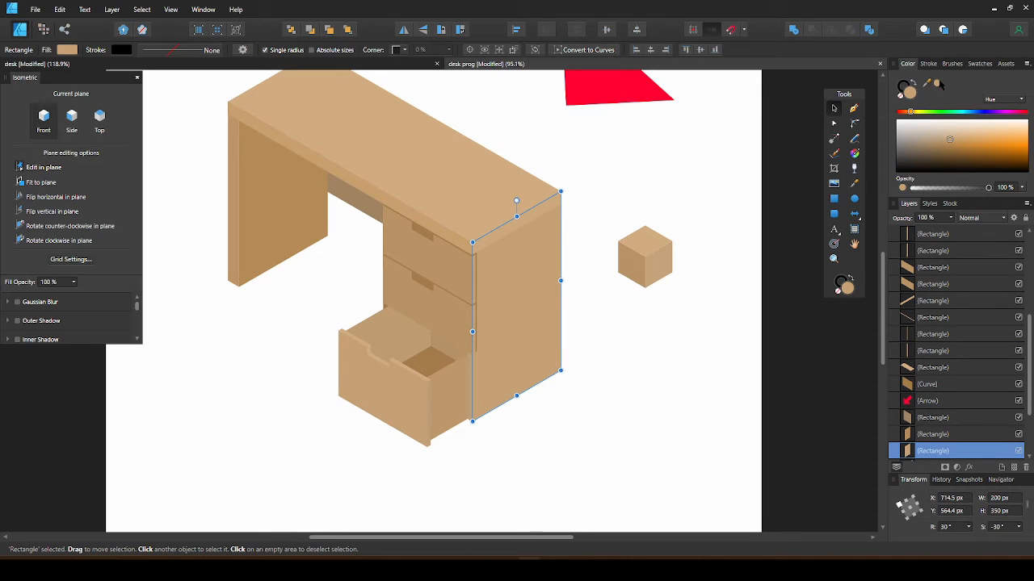
{"action": "left_click_drag", "start_coordinate": [926, 83], "coordinate": [662, 265]}
{"action": "scroll", "coordinate": [482, 286], "scroll_direction": "up", "scroll_amount": 2}
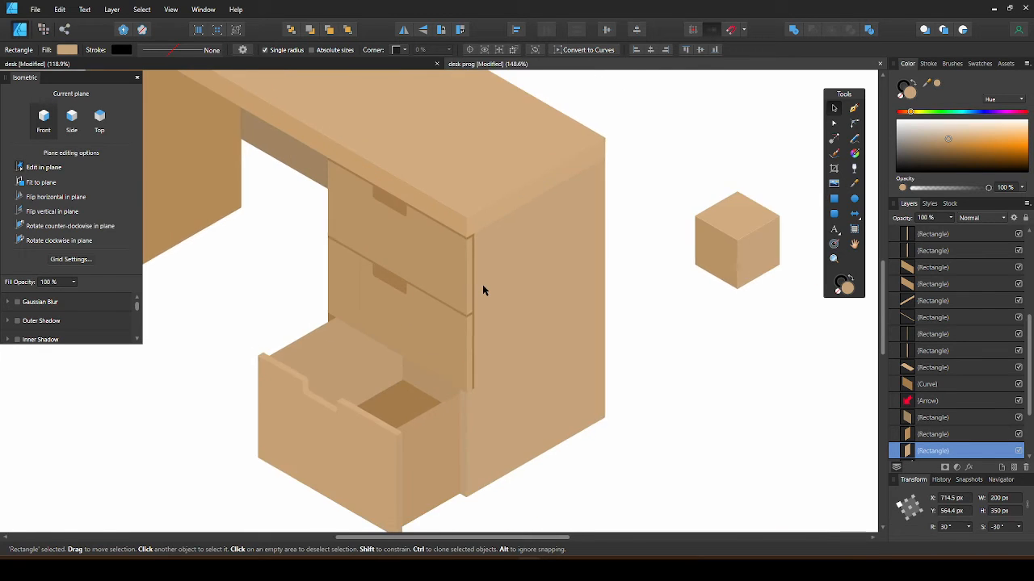
{"action": "scroll", "coordinate": [483, 287], "scroll_direction": "down", "scroll_amount": 2}
{"action": "scroll", "coordinate": [482, 286], "scroll_direction": "down", "scroll_amount": 1}
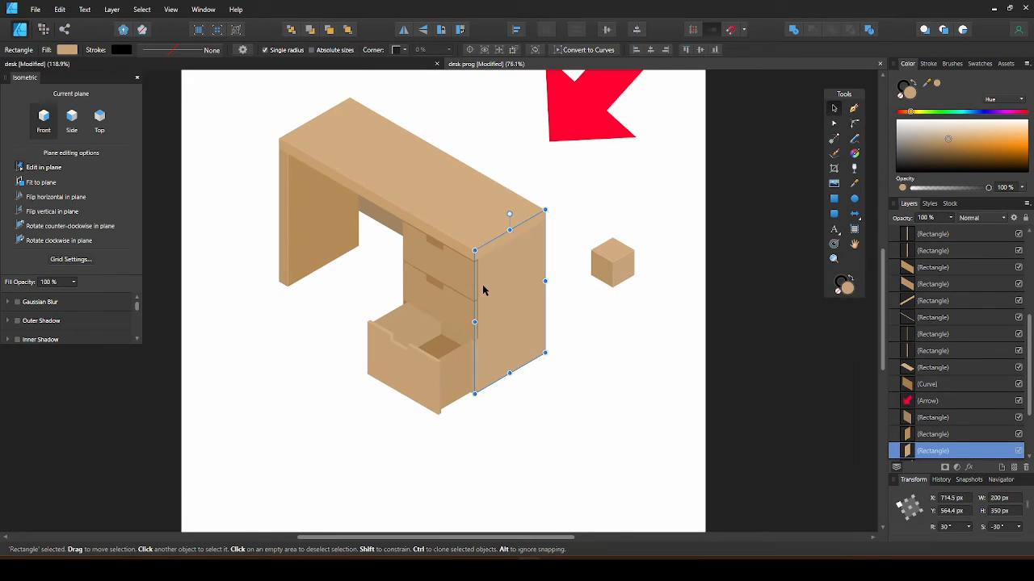
Step: Fill the narrow vertical cabinet edge behind the open drawer with the colour sampled from the cube's front face
{"action": "left_click", "coordinate": [488, 404]}
{"action": "left_click", "coordinate": [472, 369]}
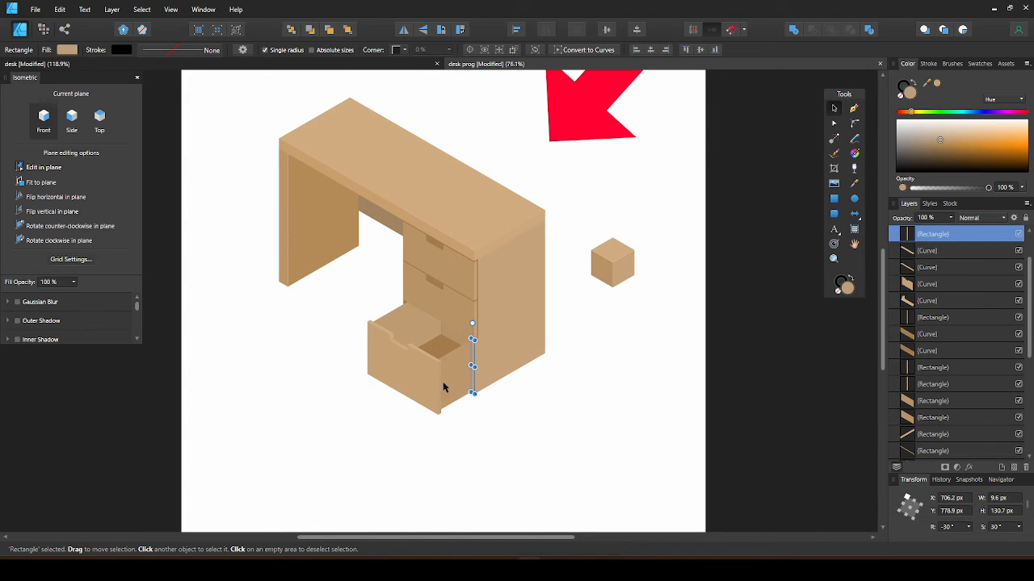
{"action": "left_click", "coordinate": [935, 84]}
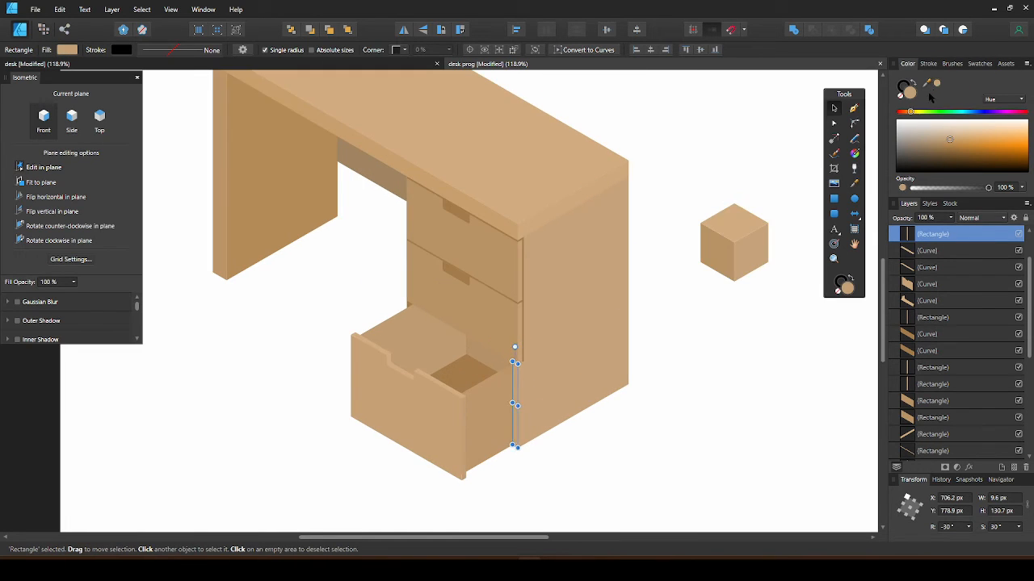
{"action": "left_click_drag", "start_coordinate": [926, 84], "coordinate": [709, 250]}
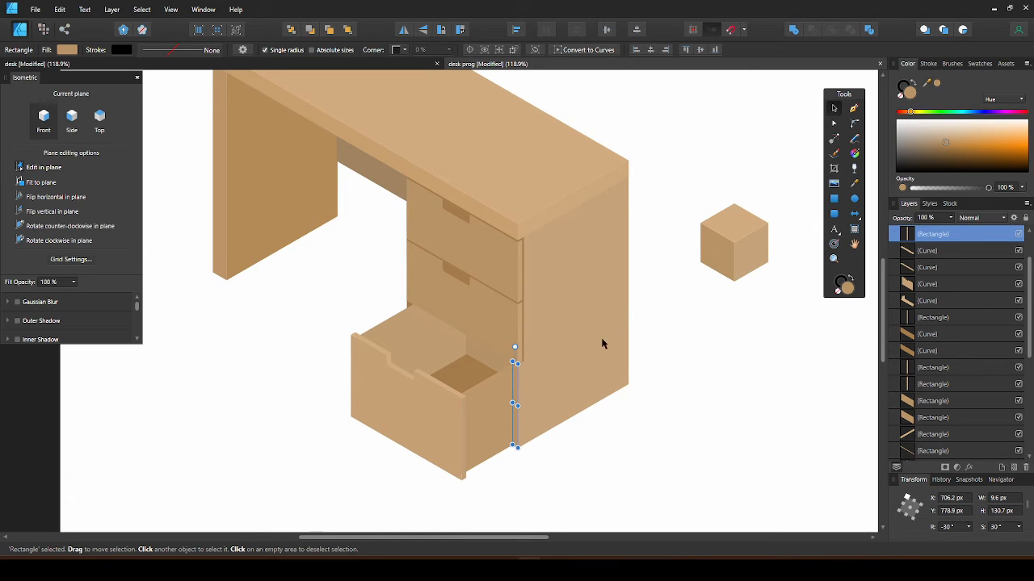
{"action": "scroll", "coordinate": [527, 400], "scroll_direction": "up", "scroll_amount": 3}
{"action": "scroll", "coordinate": [528, 406], "scroll_direction": "down", "scroll_amount": 4}
{"action": "scroll", "coordinate": [525, 404], "scroll_direction": "up", "scroll_amount": 4}
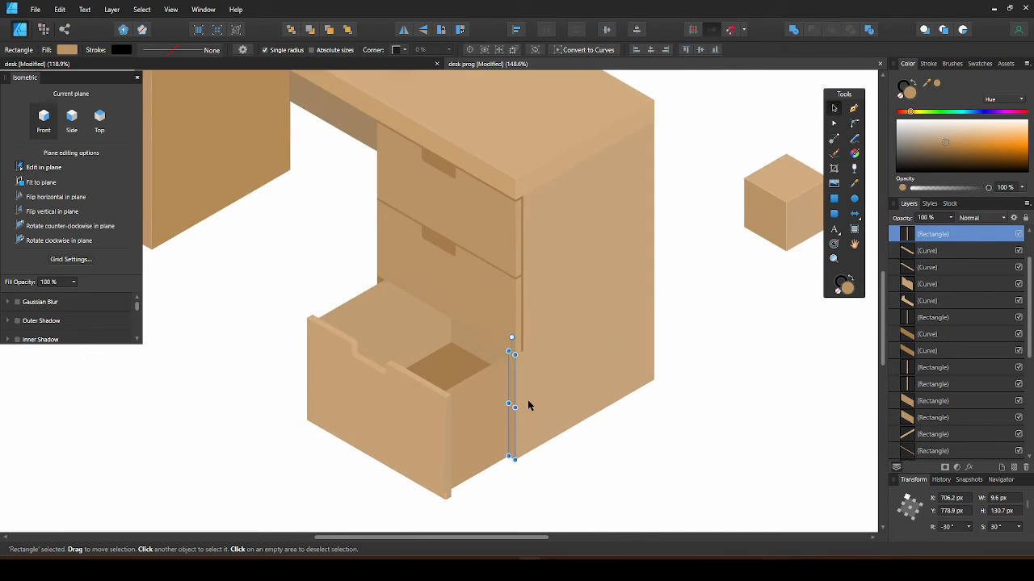
Step: Darken the fill of the narrow vertical cabinet edge behind the open drawer to a deeper brown and deselect it
{"action": "left_click_drag", "start_coordinate": [947, 148], "coordinate": [948, 148]}
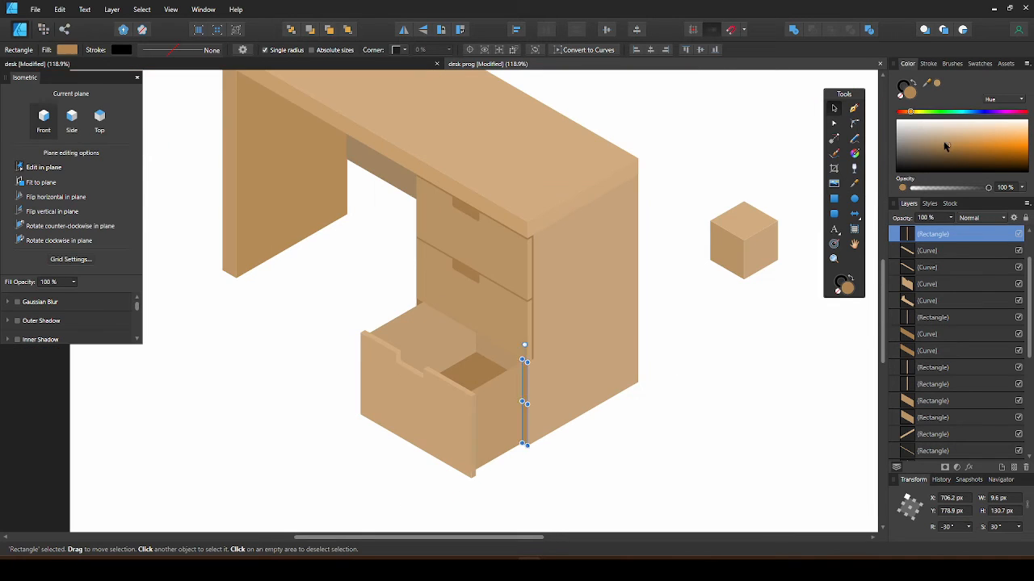
{"action": "left_click_drag", "start_coordinate": [945, 144], "coordinate": [944, 147]}
{"action": "scroll", "coordinate": [555, 403], "scroll_direction": "up", "scroll_amount": 4}
{"action": "scroll", "coordinate": [554, 404], "scroll_direction": "down", "scroll_amount": 3}
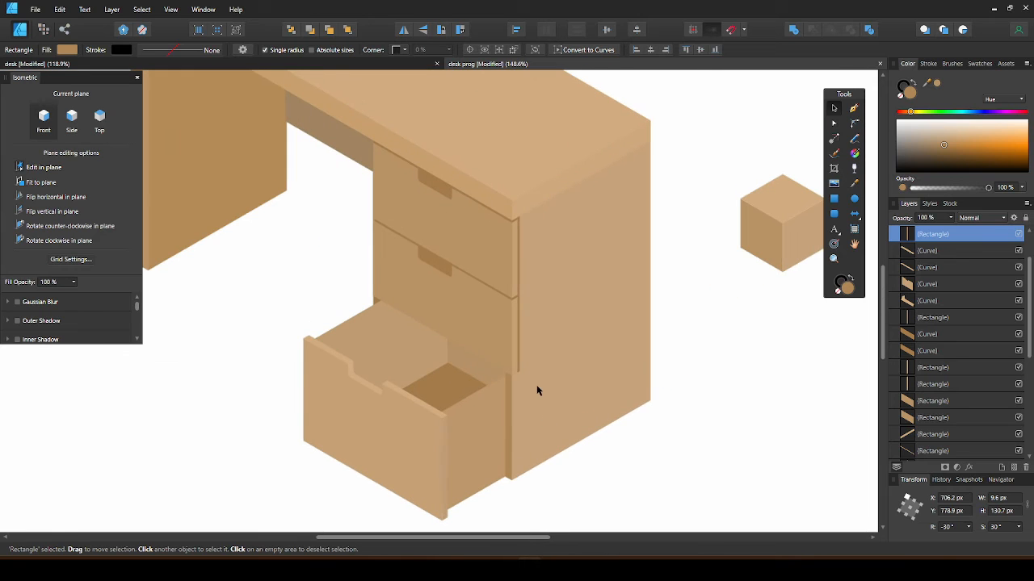
{"action": "left_click", "coordinate": [704, 365]}
{"action": "scroll", "coordinate": [613, 372], "scroll_direction": "down", "scroll_amount": 4}
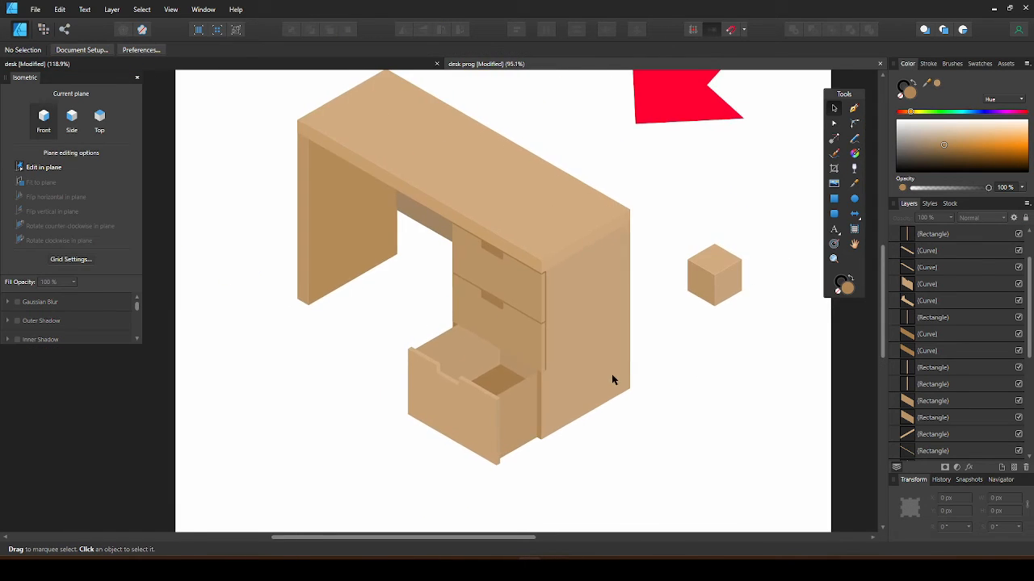
Step: Fill the far leg's narrow front edge with the cube's front-face colour and adjust the leg's inner panel to a muted brown
{"action": "scroll", "coordinate": [649, 388], "scroll_direction": "up", "scroll_amount": 3}
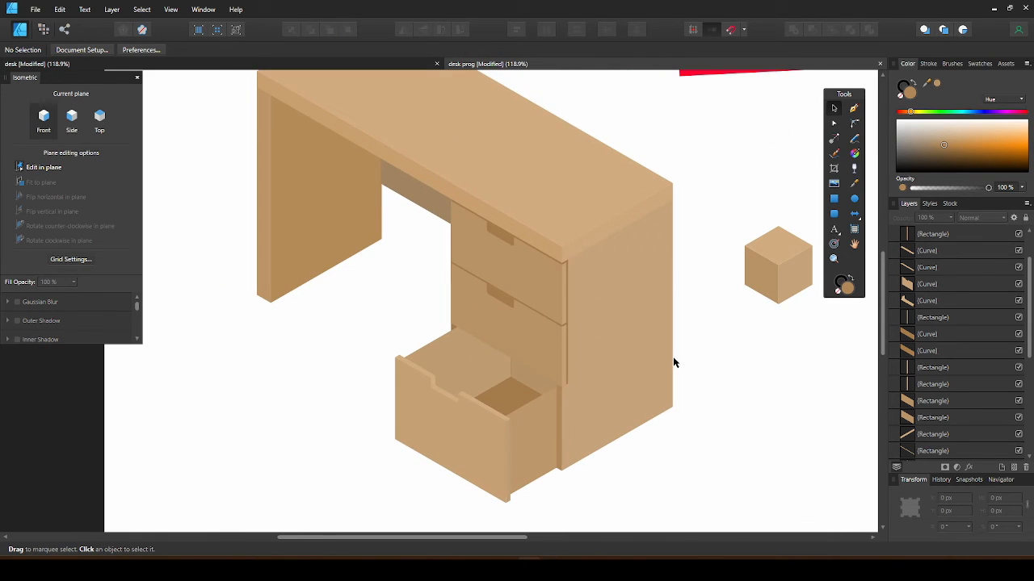
{"action": "left_click", "coordinate": [560, 167]}
{"action": "left_click", "coordinate": [266, 167]}
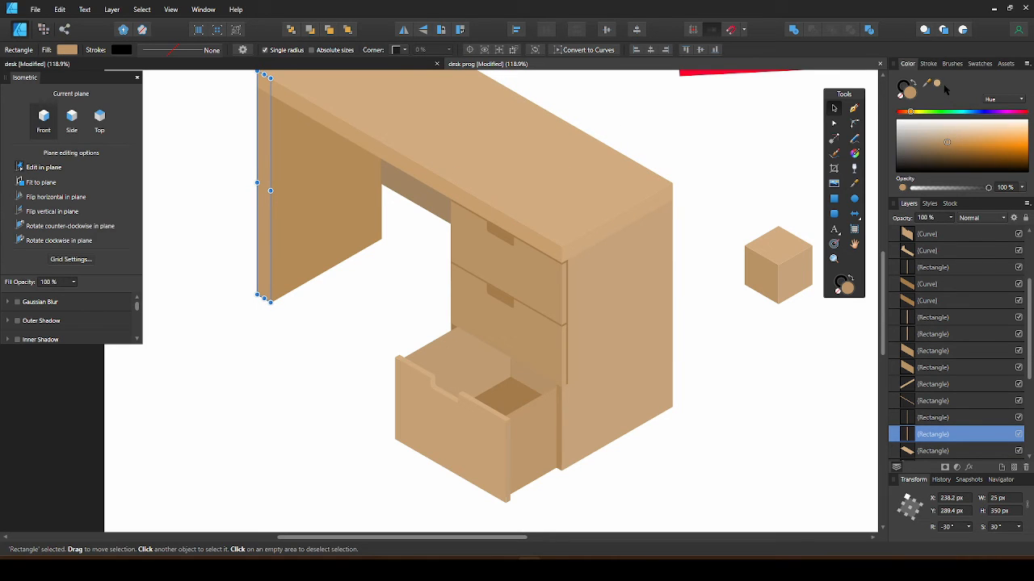
{"action": "left_click_drag", "start_coordinate": [936, 84], "coordinate": [768, 267]}
{"action": "left_click", "coordinate": [360, 189]}
{"action": "key", "text": "ctrl+0"}
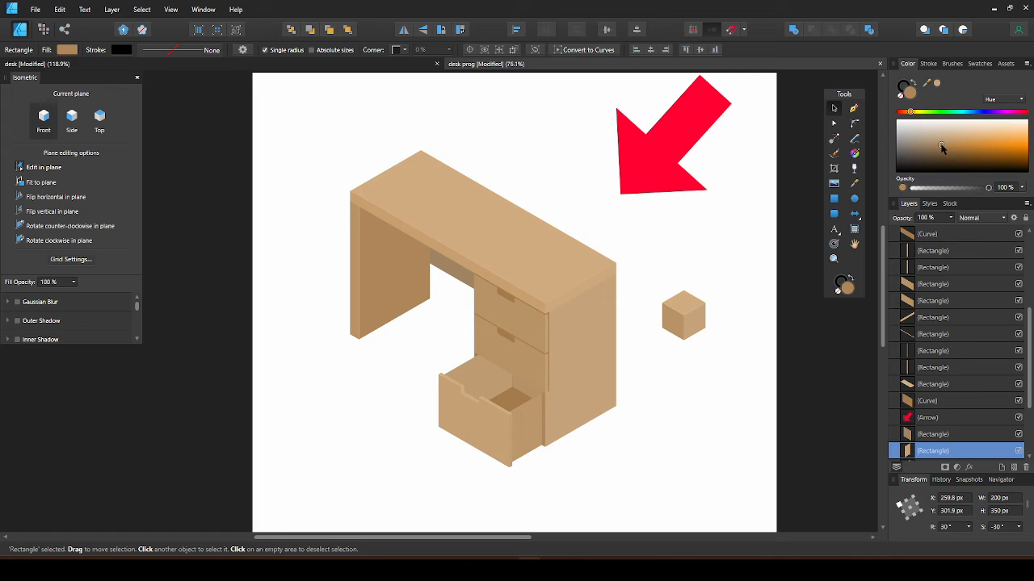
Step: Fill the back panel under the desktop with a darker shade of the leg's inner-panel colour and deselect it
{"action": "left_click", "coordinate": [464, 281]}
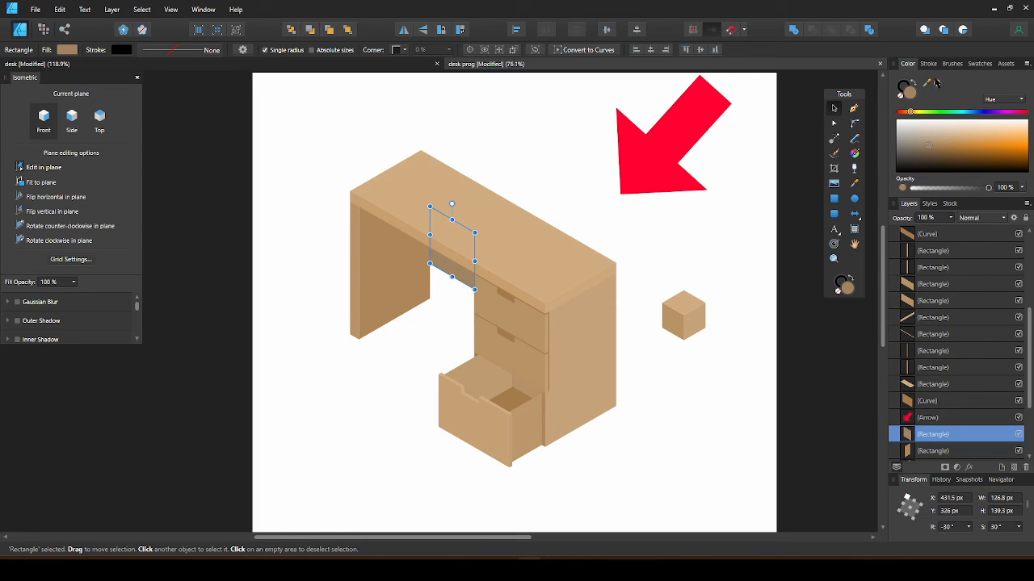
{"action": "left_click_drag", "start_coordinate": [927, 84], "coordinate": [409, 267]}
{"action": "left_click_drag", "start_coordinate": [928, 145], "coordinate": [940, 149]}
{"action": "left_click", "coordinate": [730, 250]}
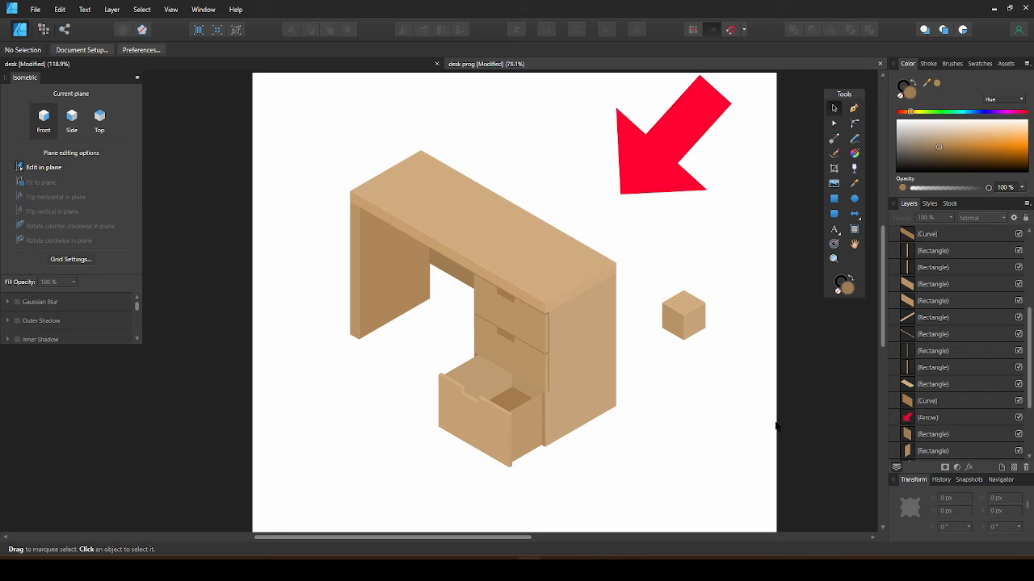
{"action": "scroll", "coordinate": [535, 328], "scroll_direction": "up", "scroll_amount": 3}
{"action": "scroll", "coordinate": [522, 302], "scroll_direction": "down", "scroll_amount": 2}
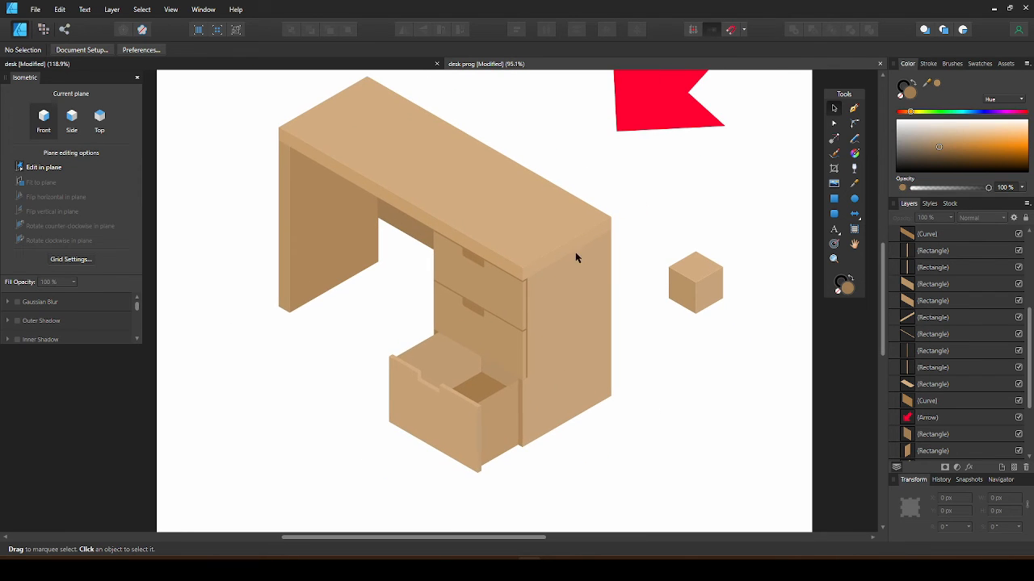
Step: Fill the desktop's short side edge with a slightly darker shade of the colour sampled from the desktop surface
{"action": "left_click", "coordinate": [569, 245]}
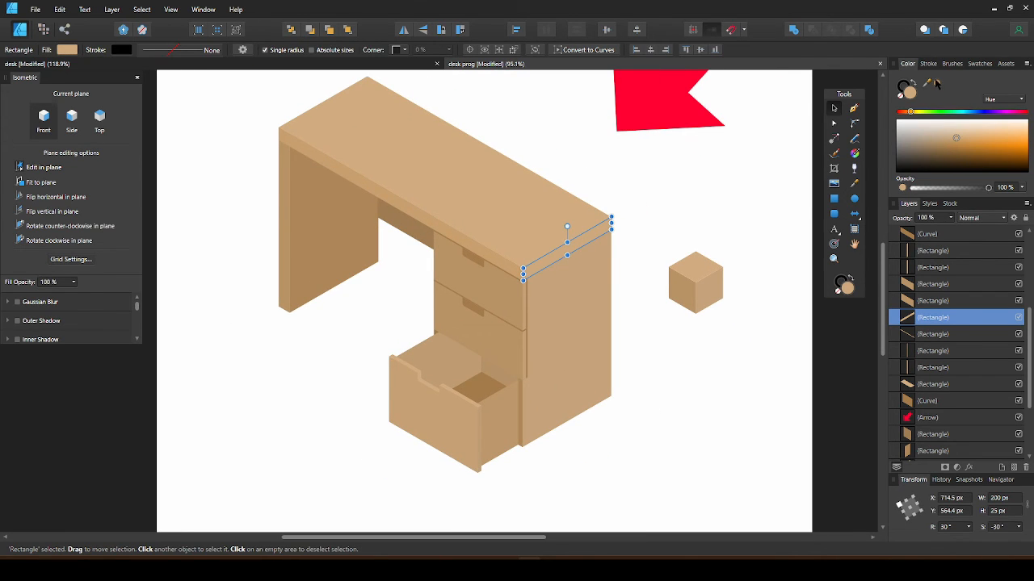
{"action": "left_click_drag", "start_coordinate": [926, 83], "coordinate": [550, 195]}
{"action": "left_click_drag", "start_coordinate": [957, 139], "coordinate": [951, 145]}
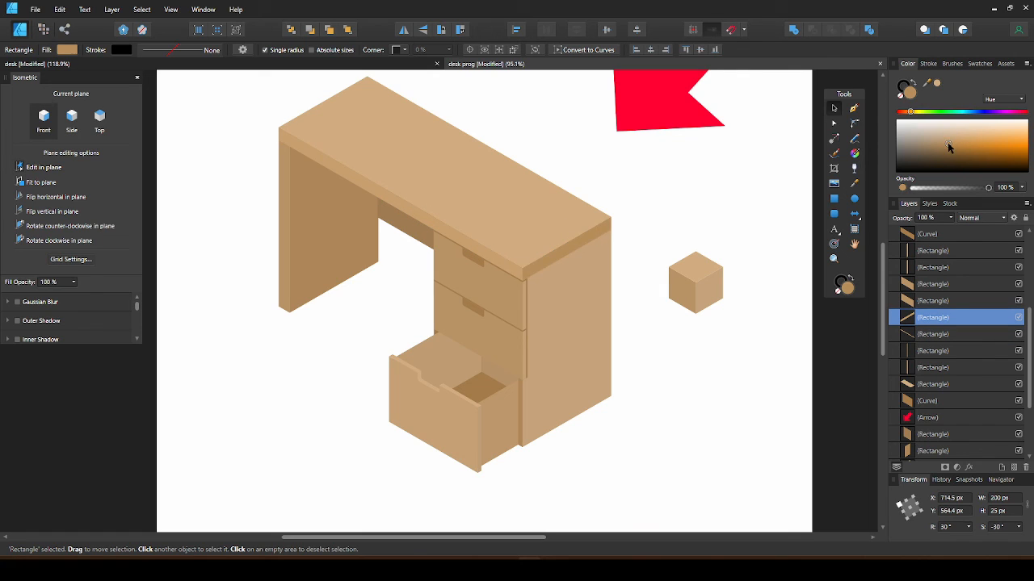
{"action": "left_click_drag", "start_coordinate": [951, 146], "coordinate": [949, 143]}
Step: Fill the desktop's long front edge with the colour sampled from the far leg's front edge, then deselect it
{"action": "left_click", "coordinate": [496, 261]}
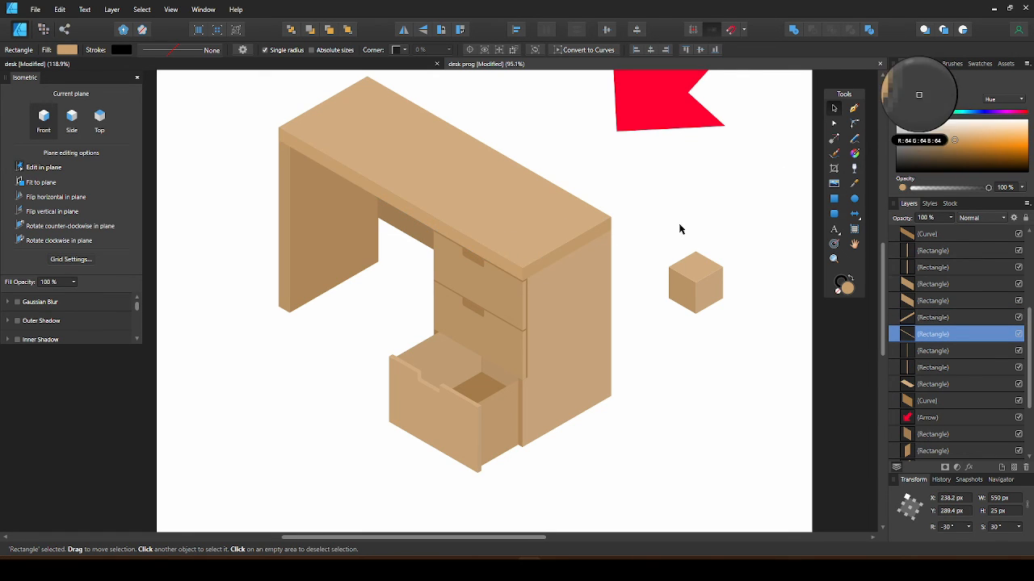
{"action": "left_click_drag", "start_coordinate": [679, 226], "coordinate": [496, 300]}
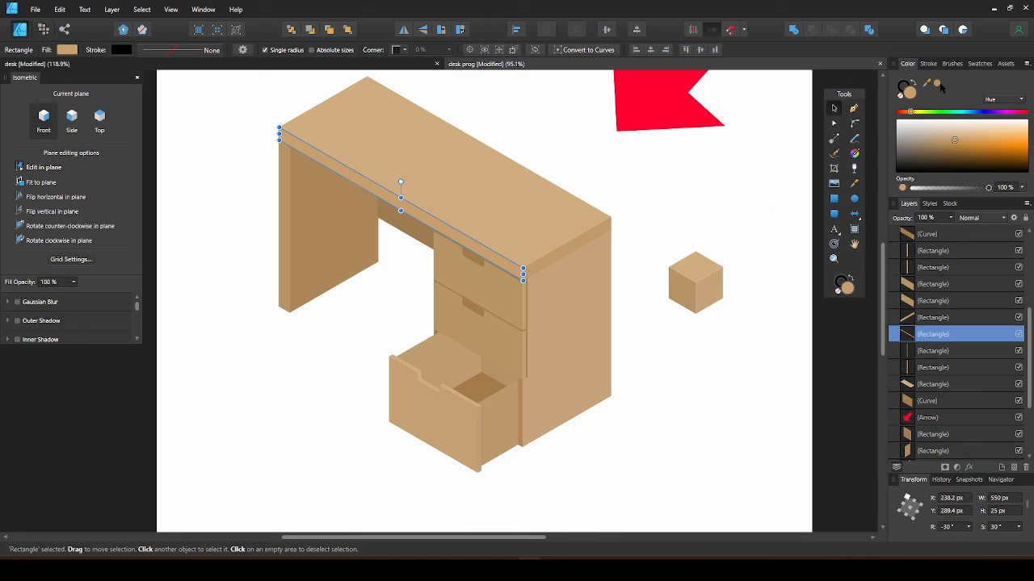
{"action": "left_click", "coordinate": [938, 84]}
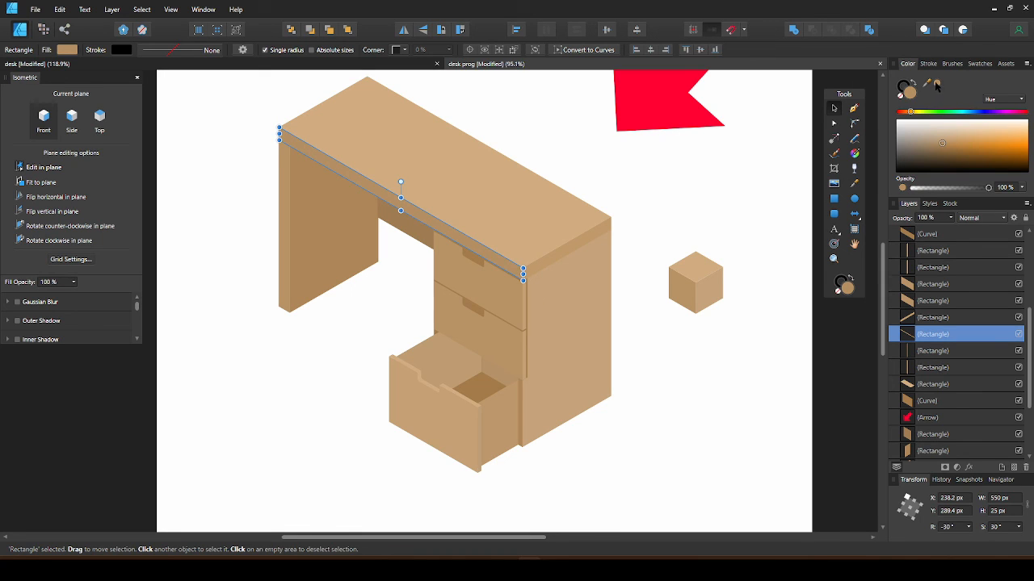
{"action": "left_click_drag", "start_coordinate": [937, 86], "coordinate": [288, 185]}
{"action": "left_click", "coordinate": [781, 167]}
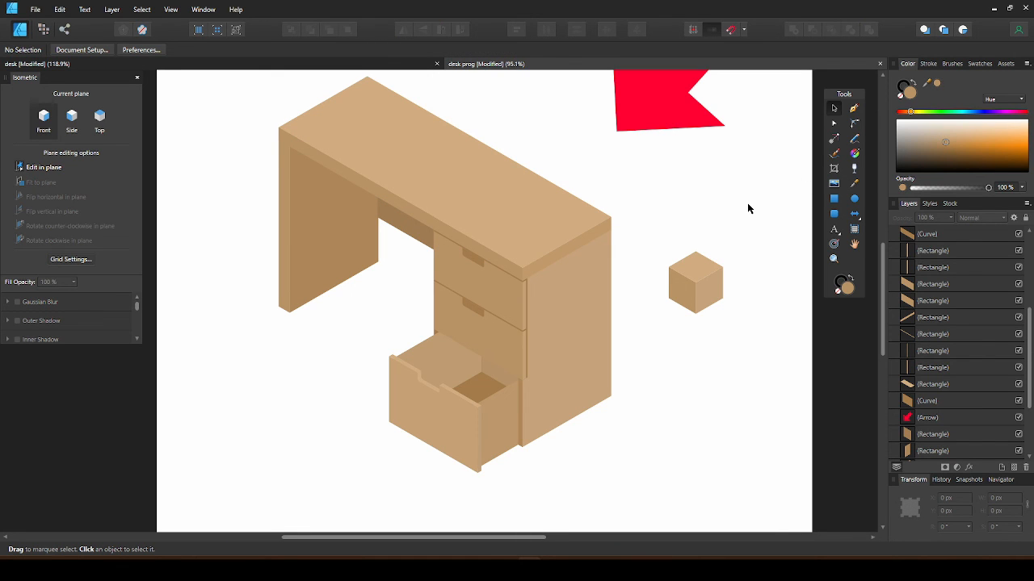
Step: Select all faces of the small reference cube beside the desk and delete them
{"action": "scroll", "coordinate": [504, 303], "scroll_direction": "up", "scroll_amount": 1}
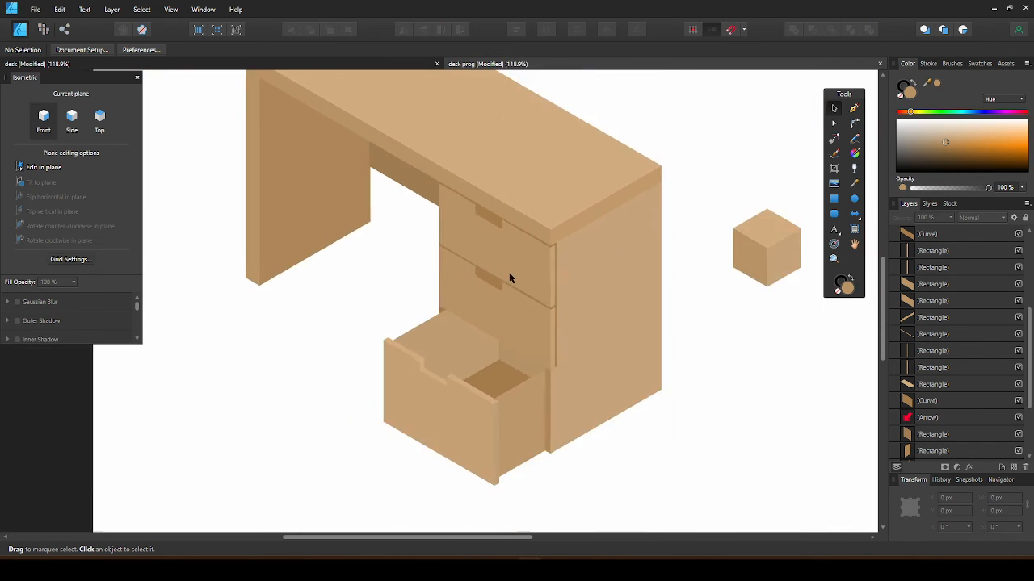
{"action": "scroll", "coordinate": [509, 278], "scroll_direction": "down", "scroll_amount": 4}
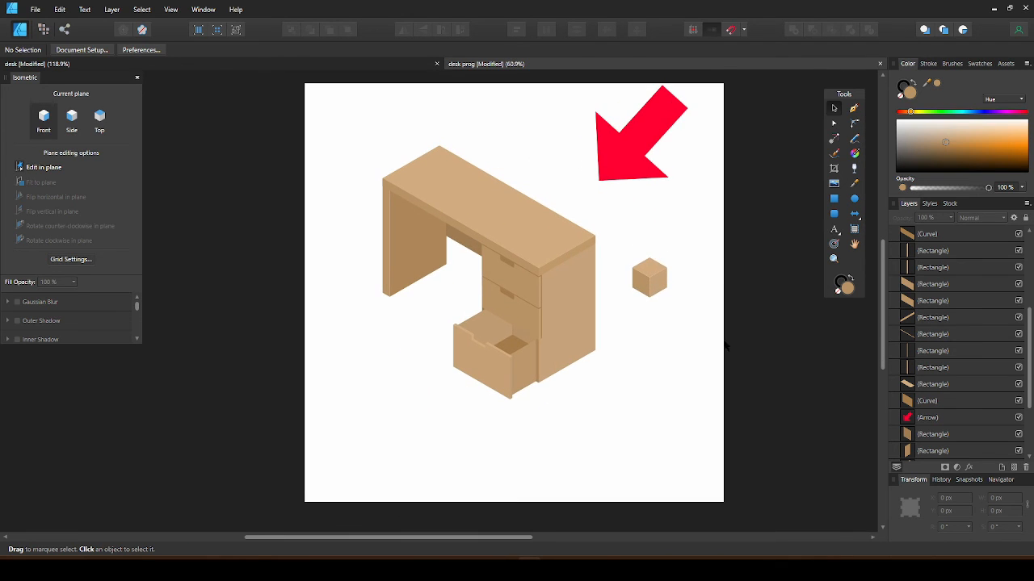
{"action": "left_click_drag", "start_coordinate": [753, 351], "coordinate": [612, 253]}
{"action": "key", "text": "Delete"}
{"action": "left_click", "coordinate": [617, 275]}
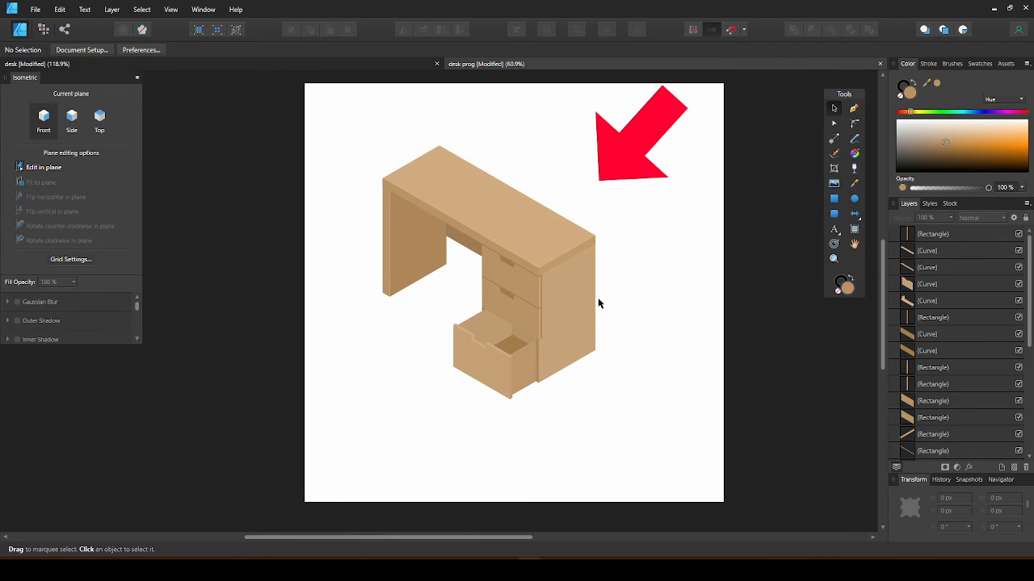